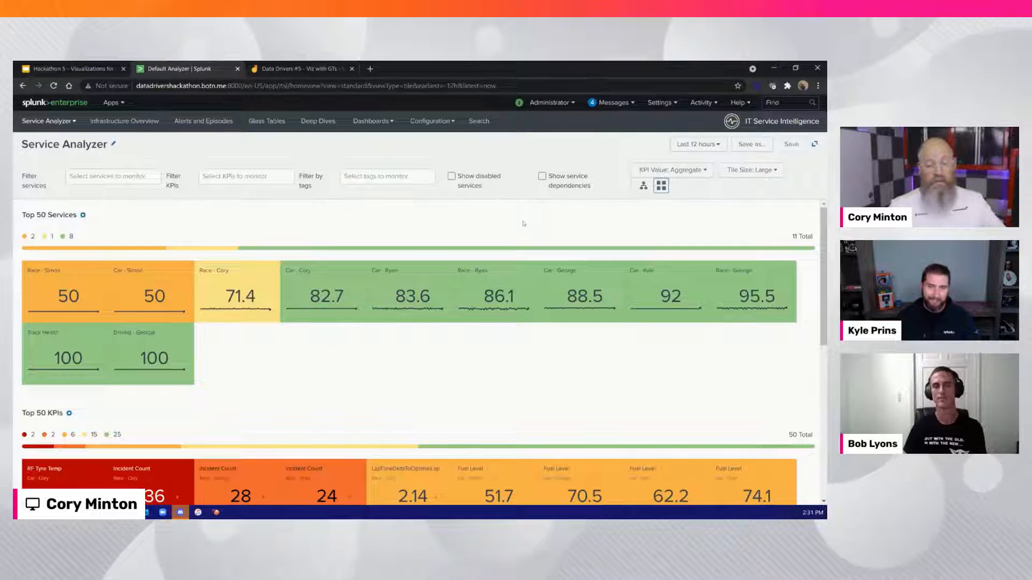
Show the services as a topology tree and examine the KPIs of Track Health and of the presenter's car service
click(643, 185)
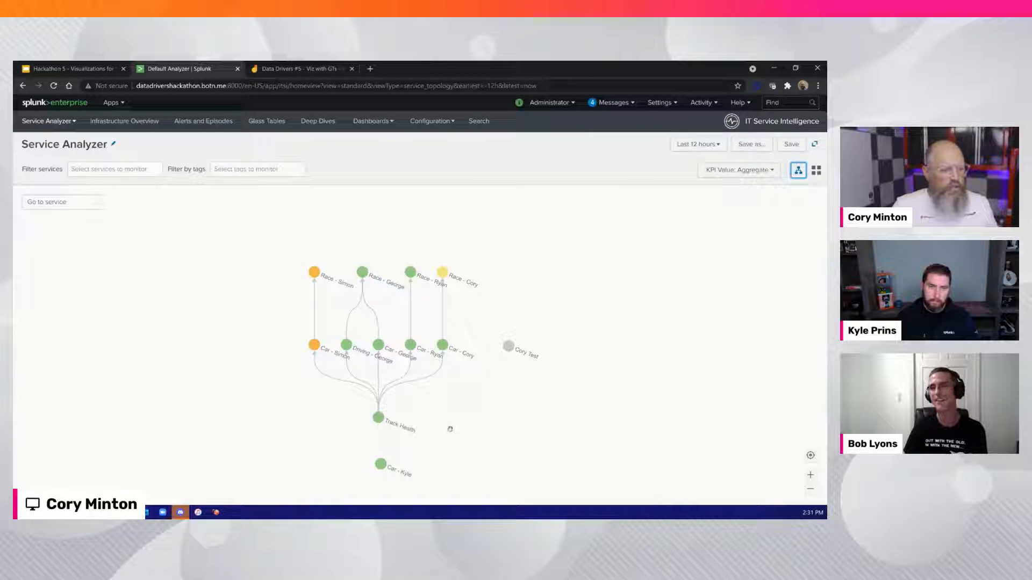
click(409, 429)
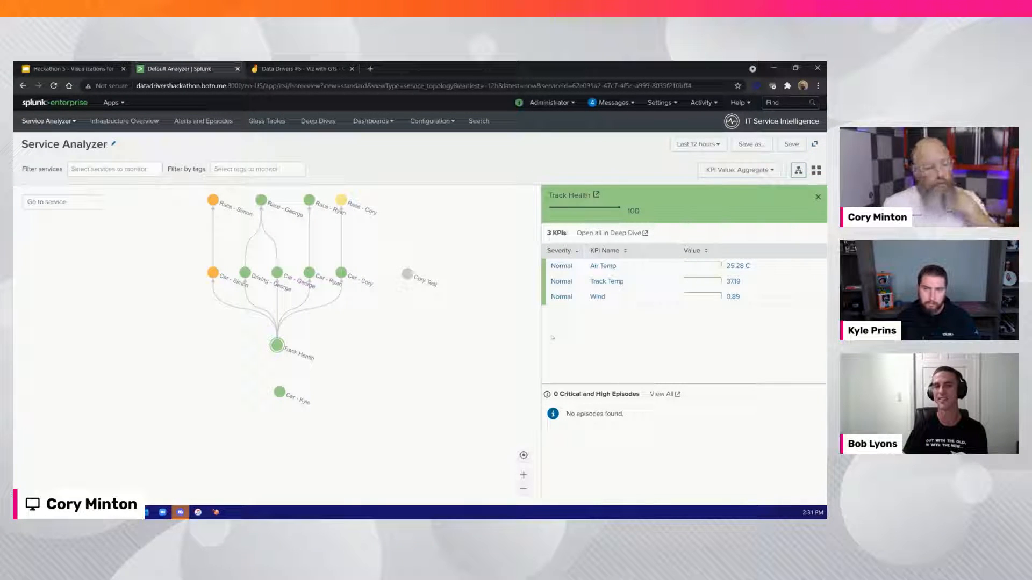
click(342, 279)
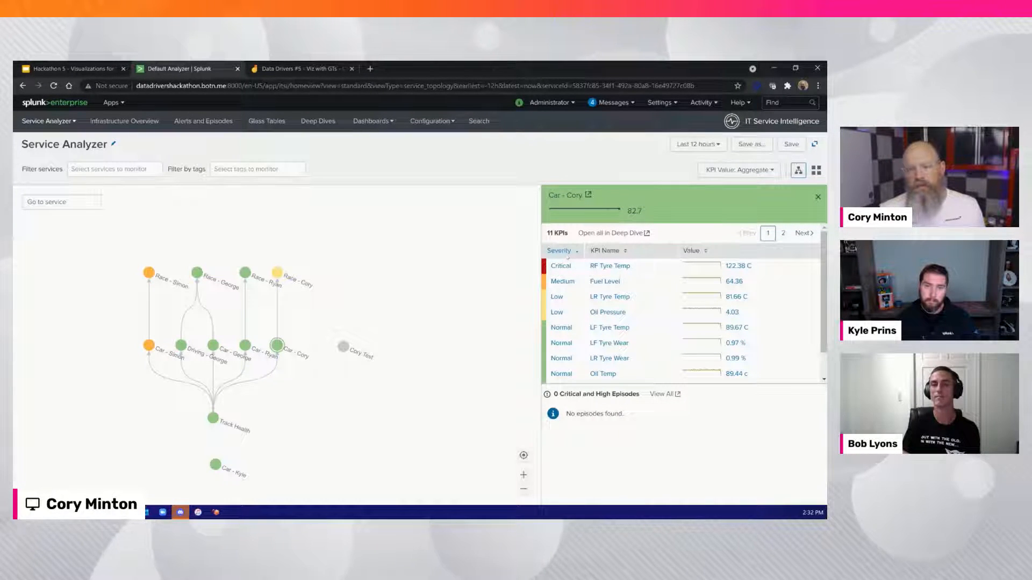
mouse_move(581, 268)
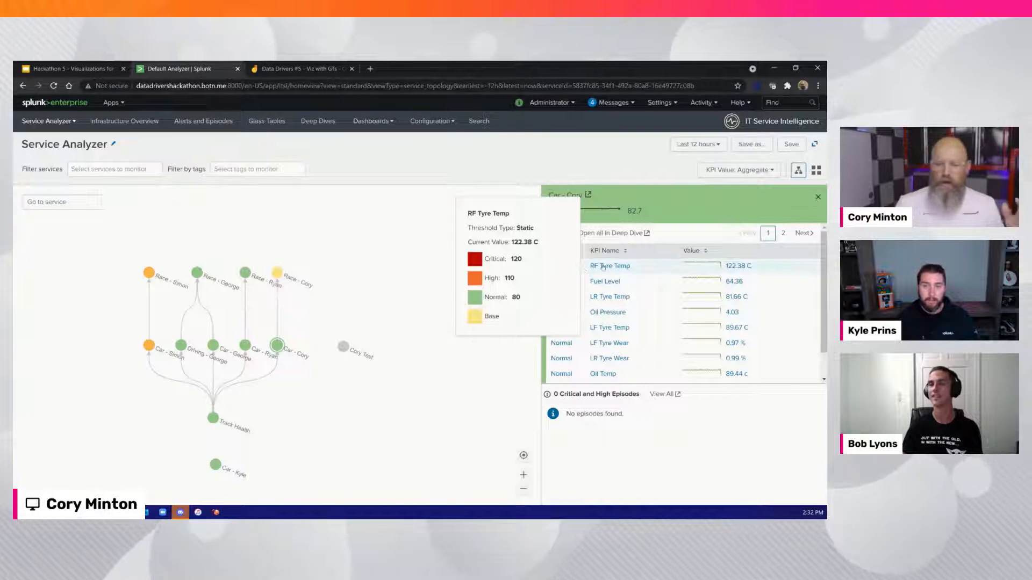
mouse_move(597, 299)
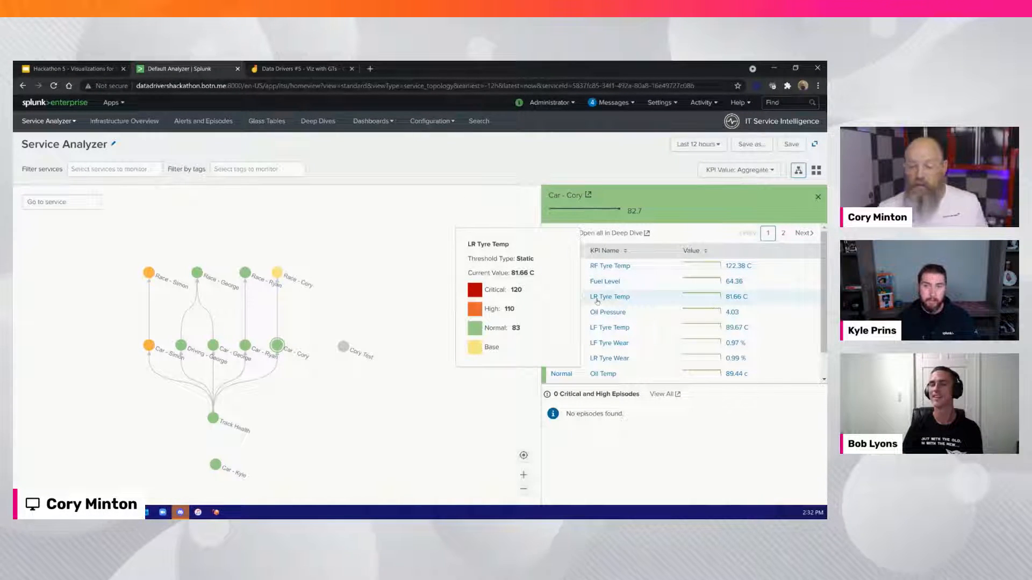
mouse_move(671, 308)
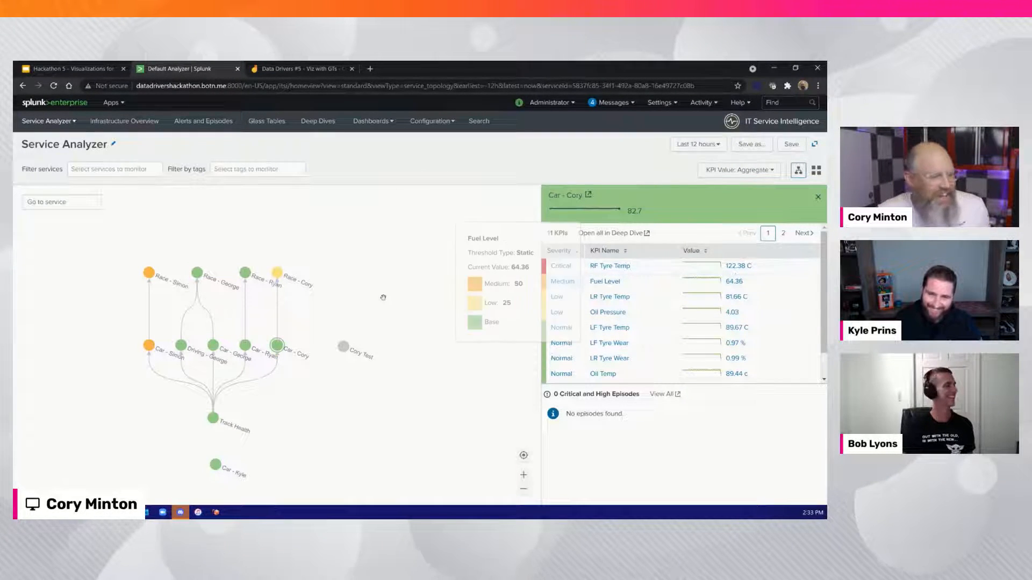
Examine the KPIs of the presenter's race service and drill into Position in Race
click(278, 272)
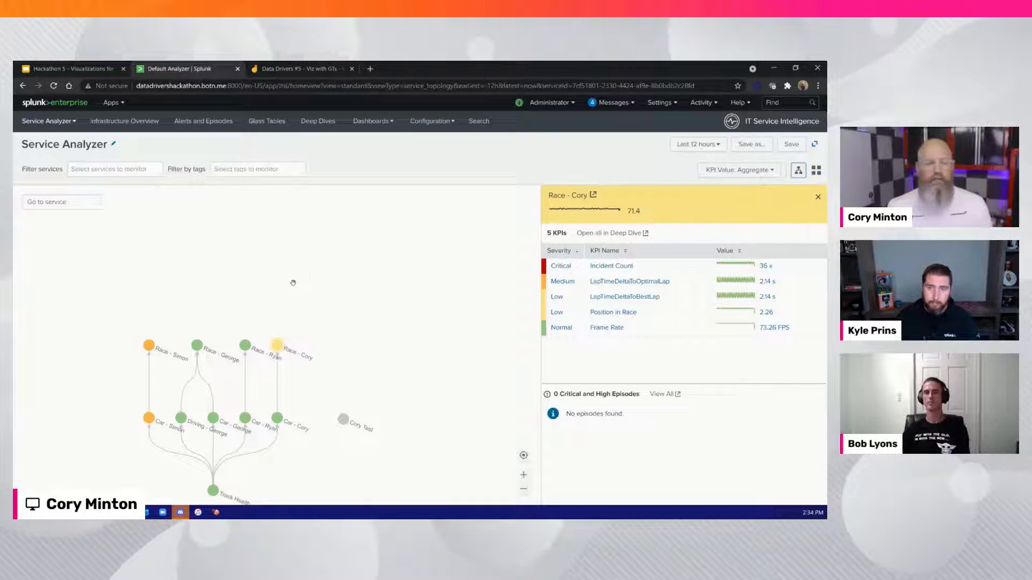
click(634, 312)
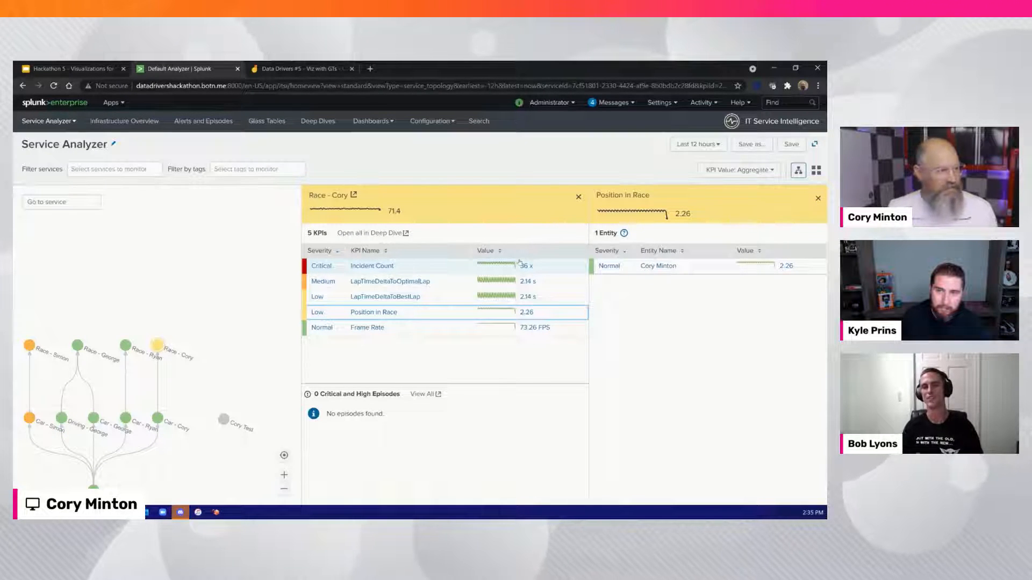
Review the layout sketch in the "Data Drivers #5 - Viz with GTs" Jamboard, and open the saved glass tables list in Splunk
click(317, 74)
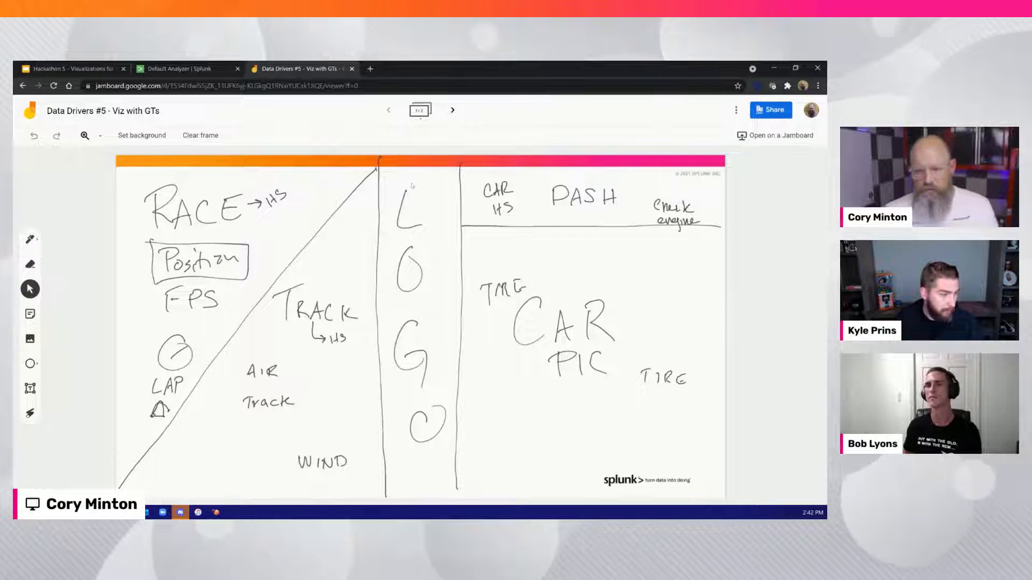
click(223, 71)
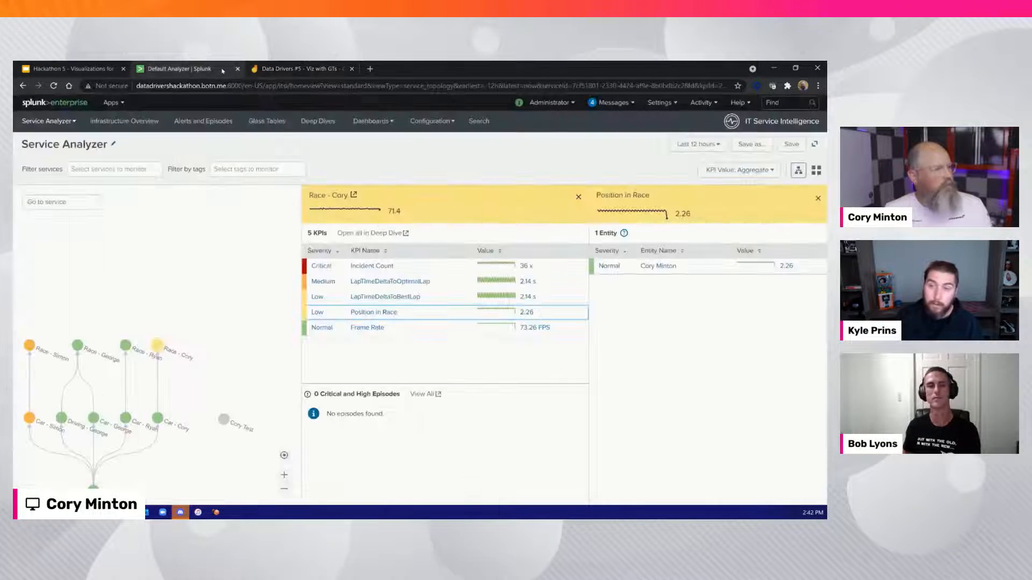
click(273, 122)
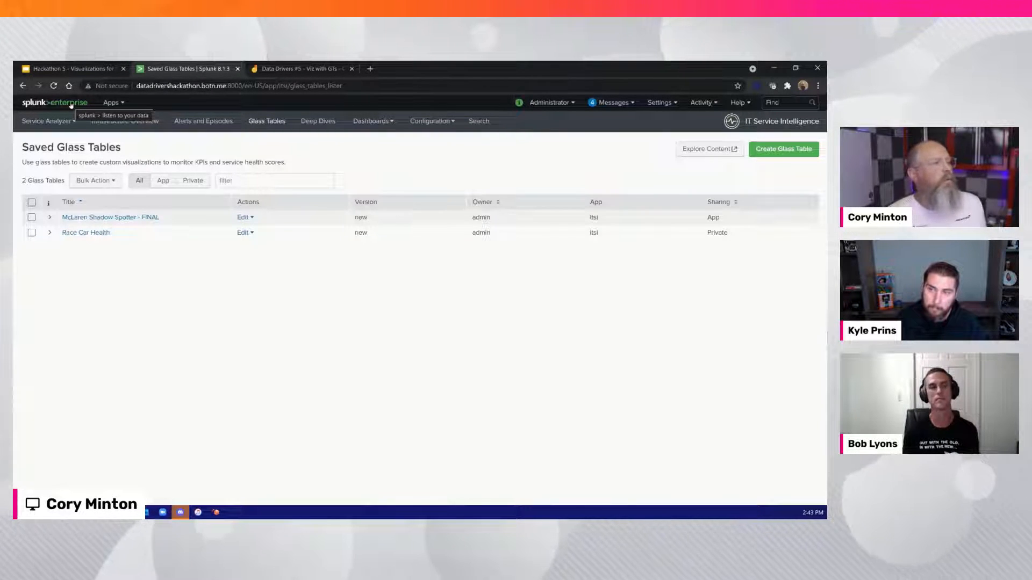
click(104, 102)
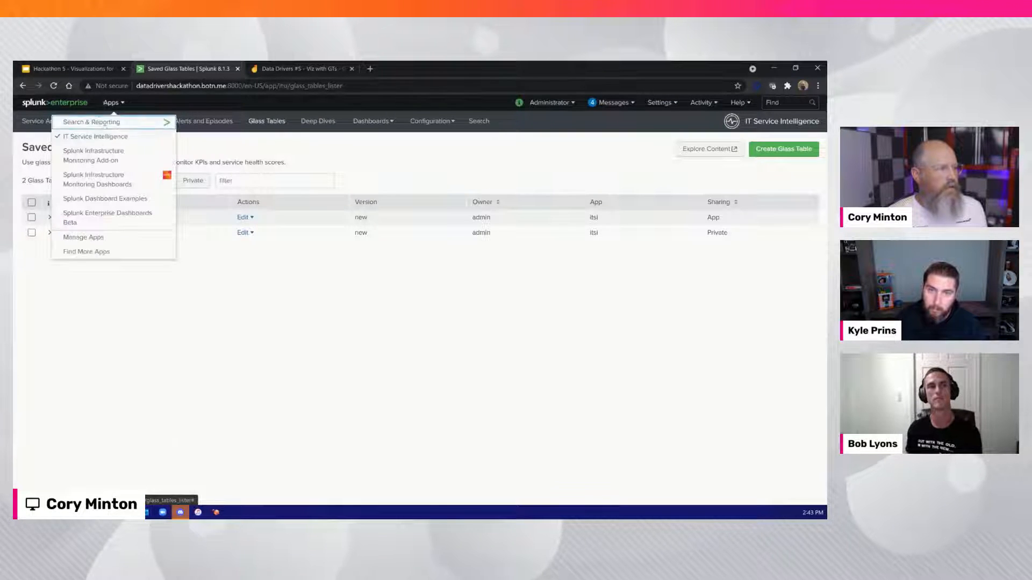
click(285, 149)
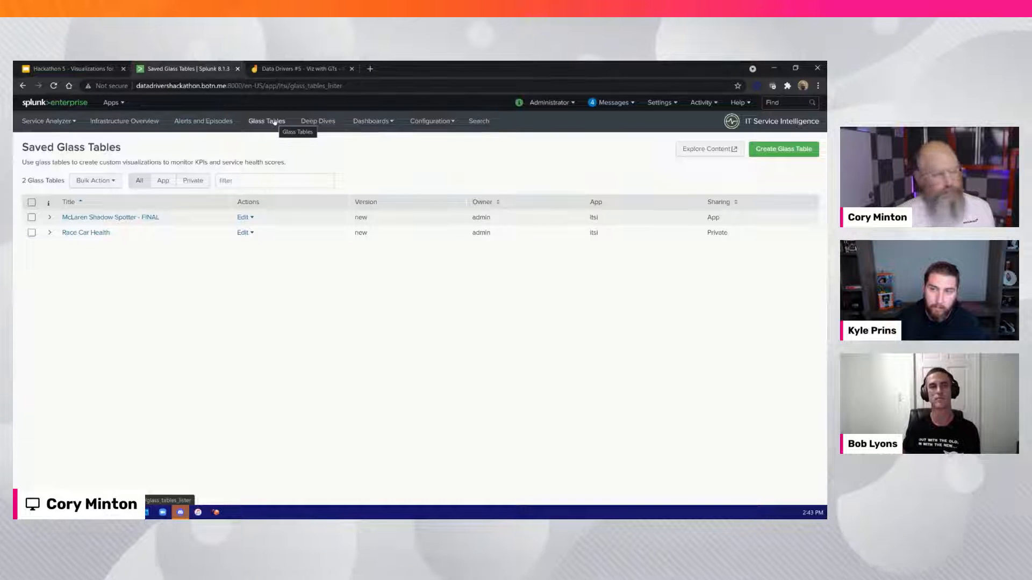
Start a new glass table titled "Data Drivers GT" with its permissions set to Shared in App
click(767, 151)
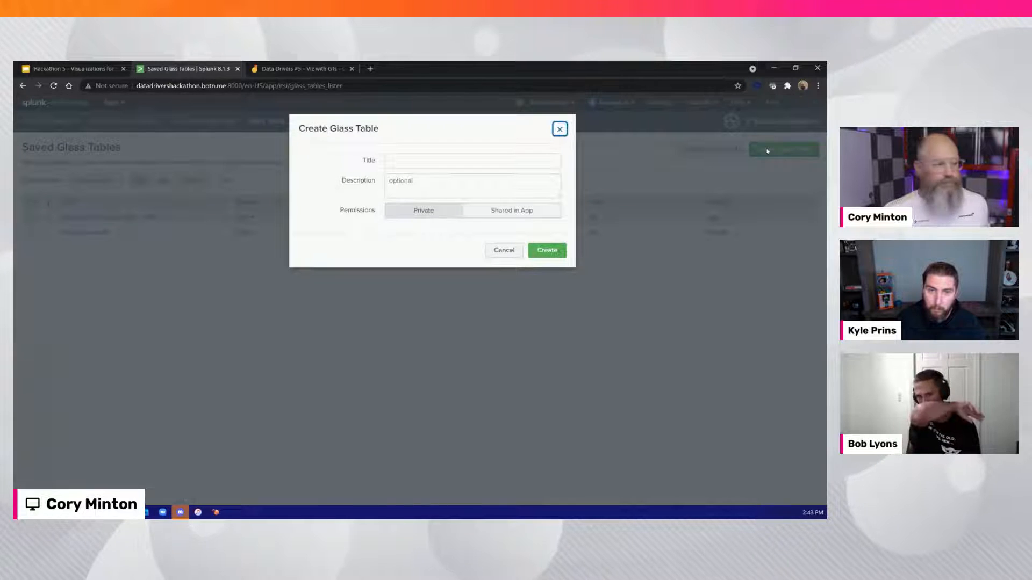
click(468, 163)
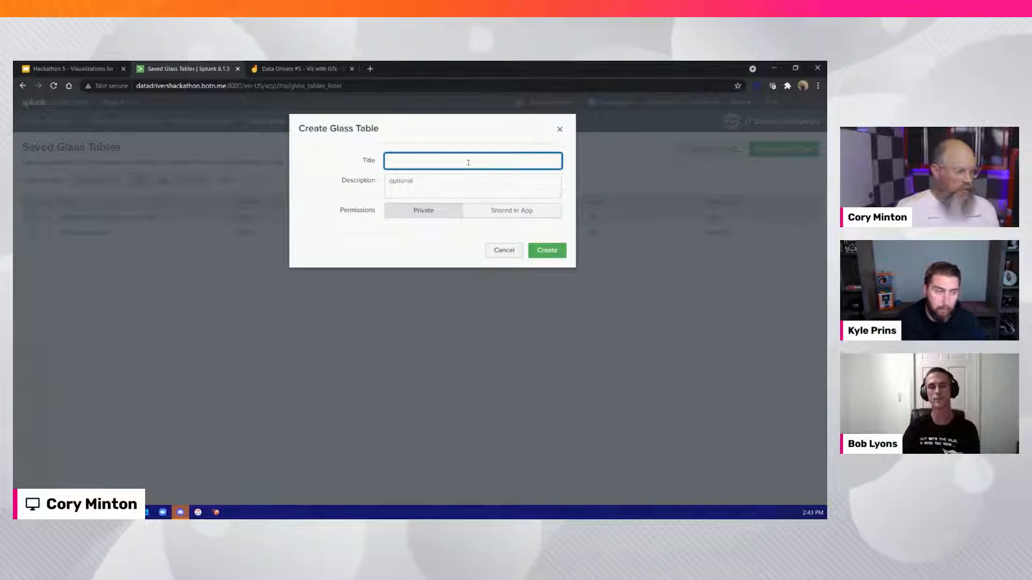
text(Data Drivers GT)
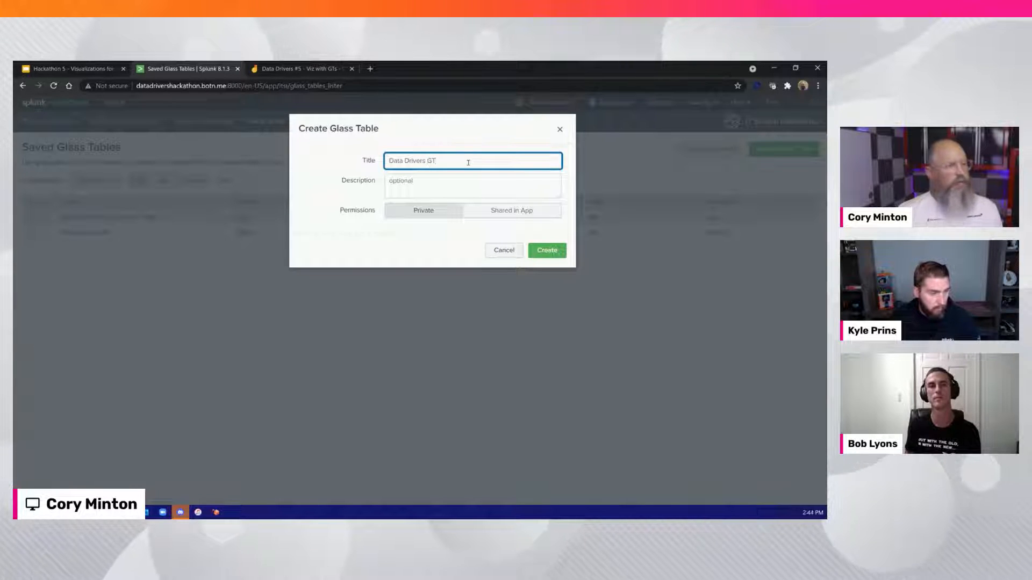
click(501, 218)
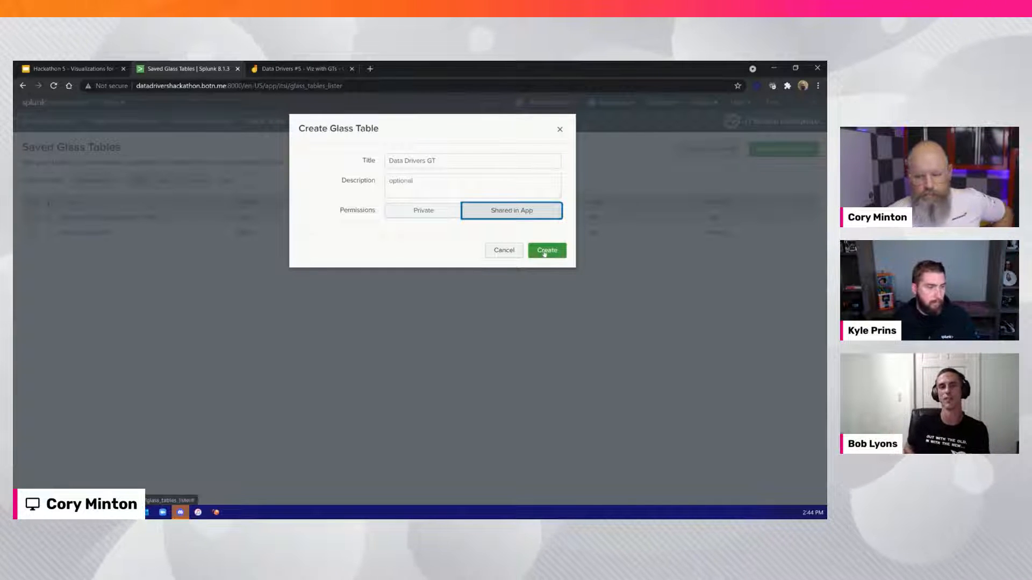
Replace the new glass table's title with "The Reverend's GT"
drag(444, 160, 404, 161)
key(ctrl+a)
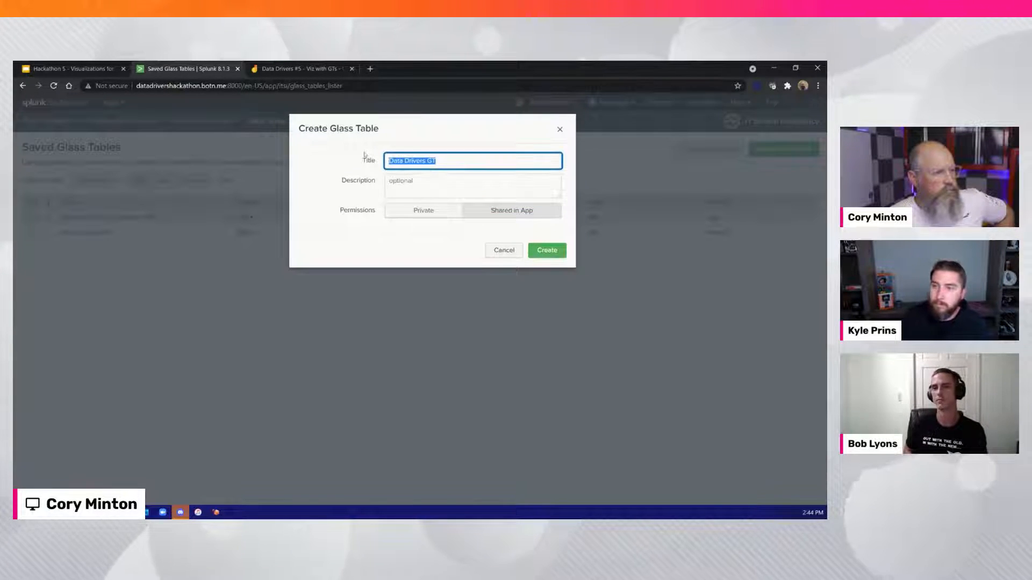
text(The REv)
key(BackSpace)
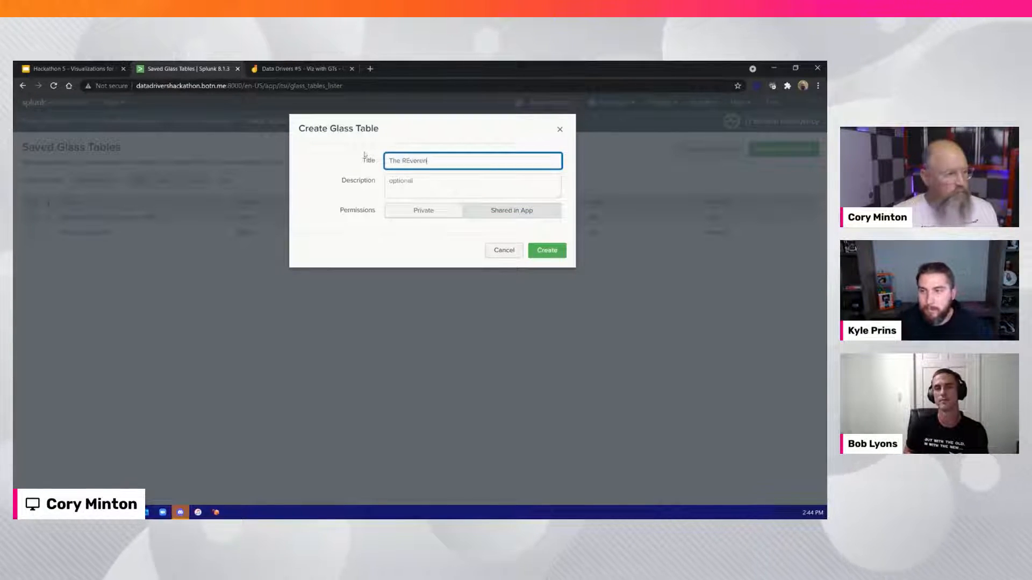
text(v)
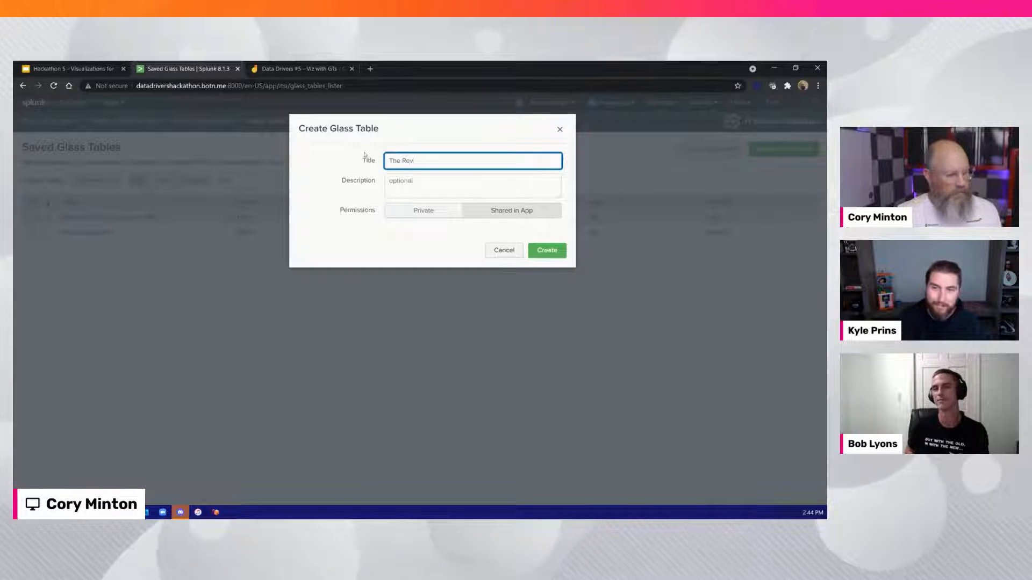
text(elrend's GT)
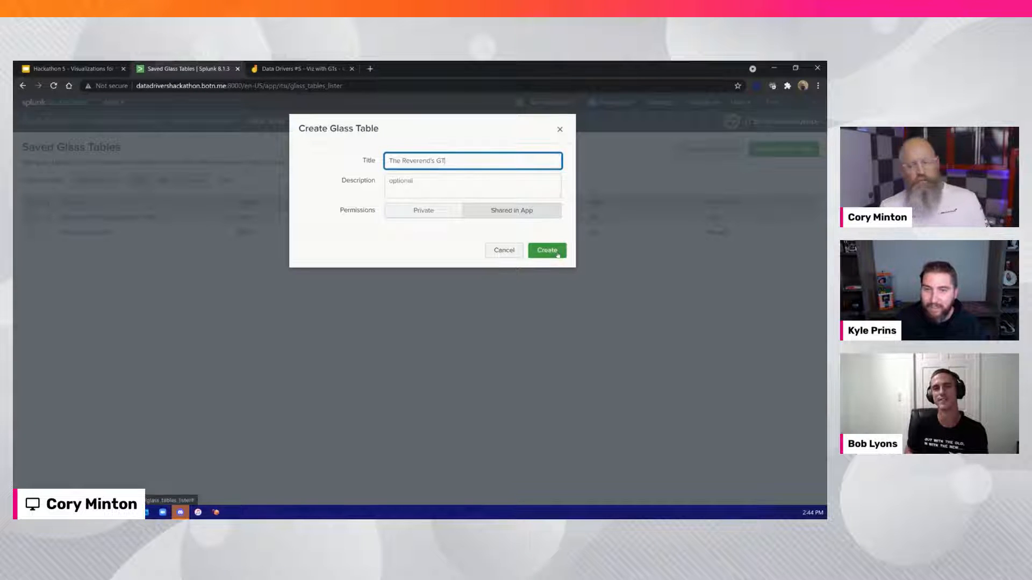
Retitle the glass table as "Brother", the presenter's first name and "GT", and create it
drag(434, 161, 386, 160)
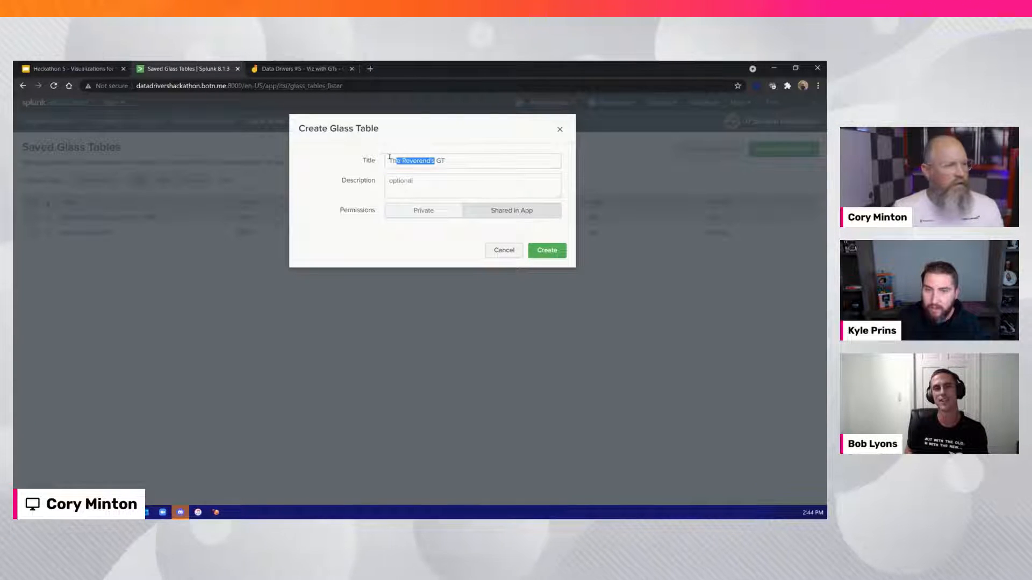
text(Brither Cory)
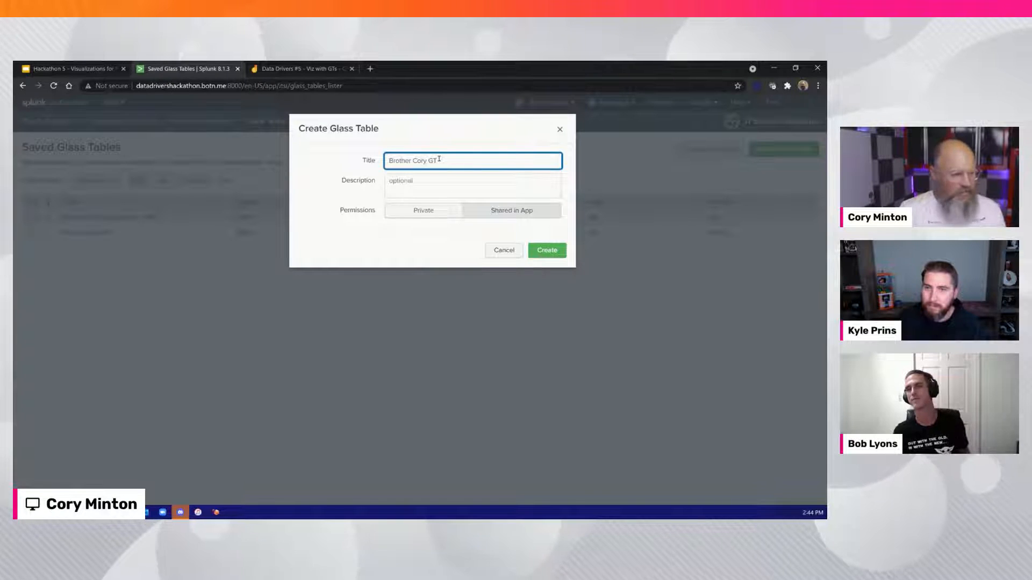
click(551, 251)
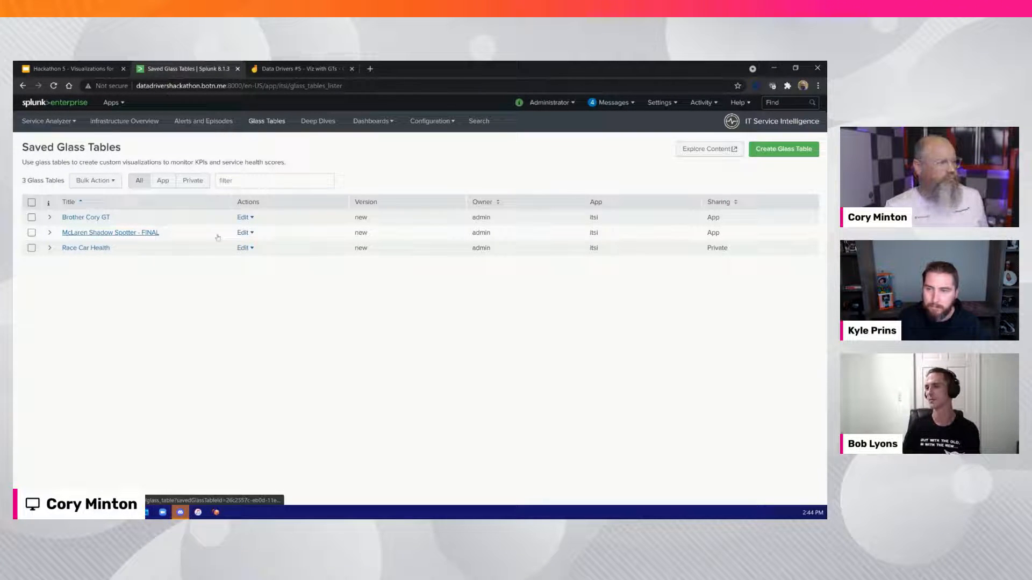
Open the newly created glass table in edit mode
click(90, 217)
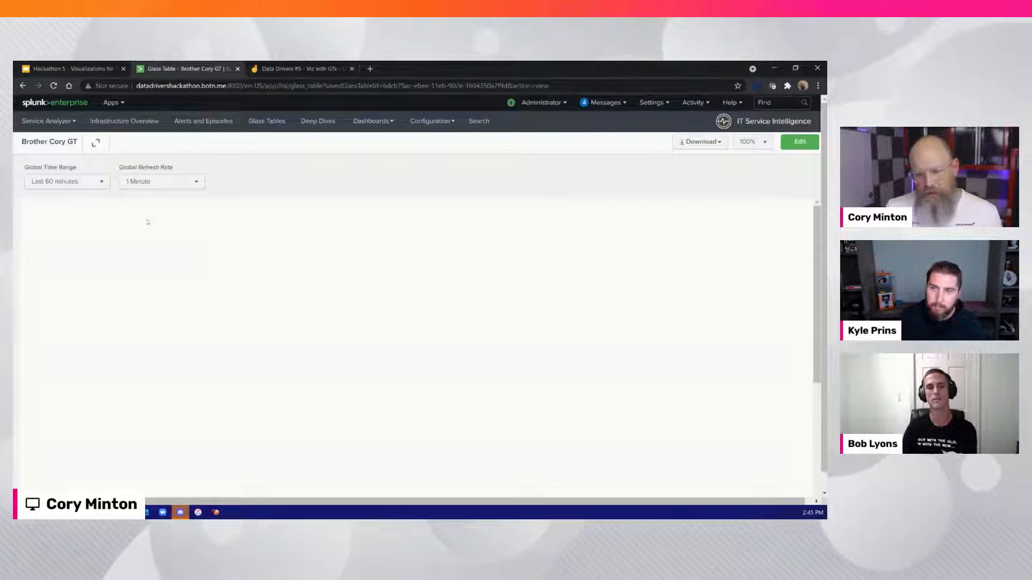
click(799, 142)
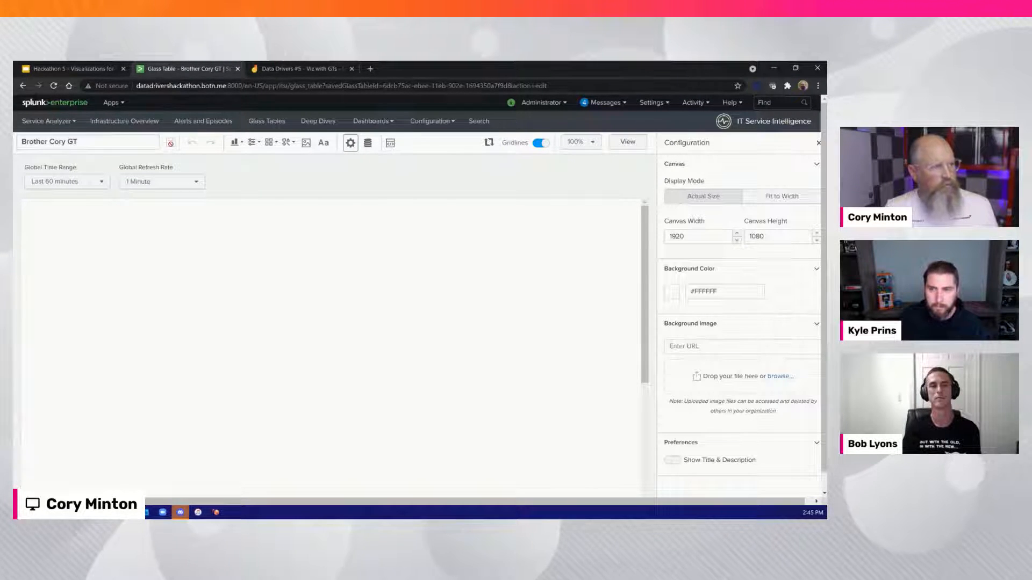
Look through the available charts, icons and shapes, and try an image placeholder on the canvas before deleting it
click(234, 143)
scroll(244, 215, down, 8)
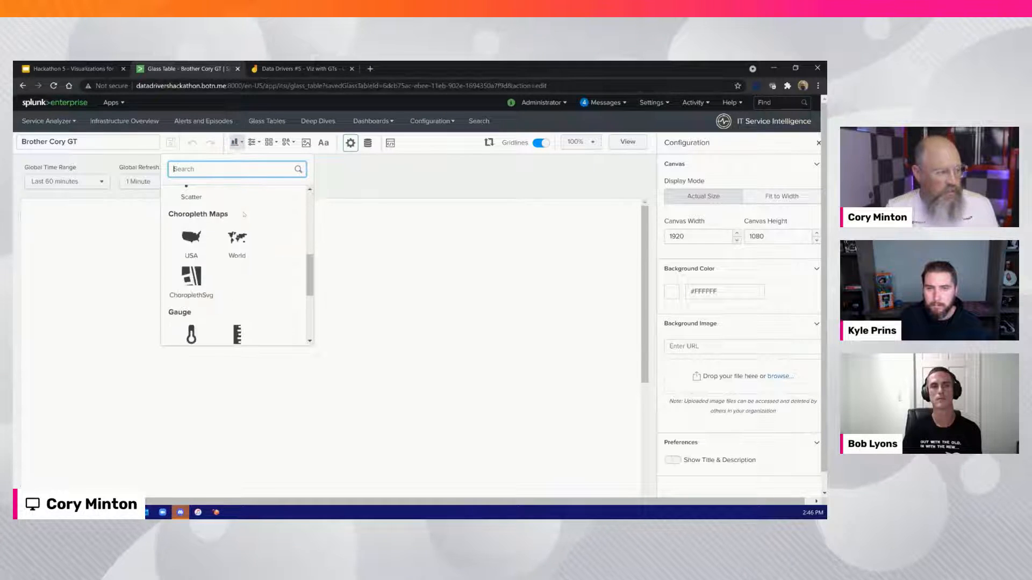
scroll(243, 215, up, 6)
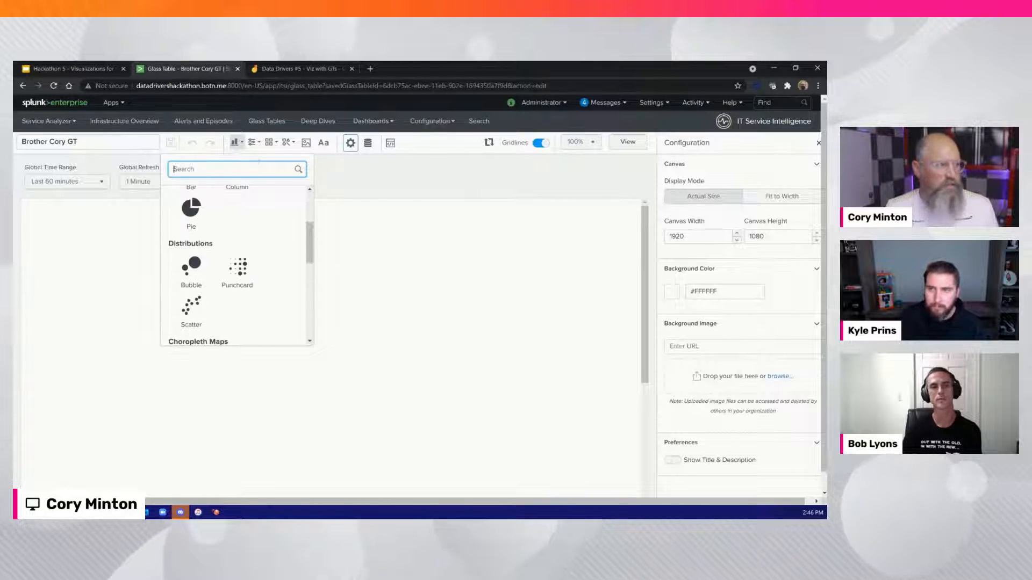
click(269, 142)
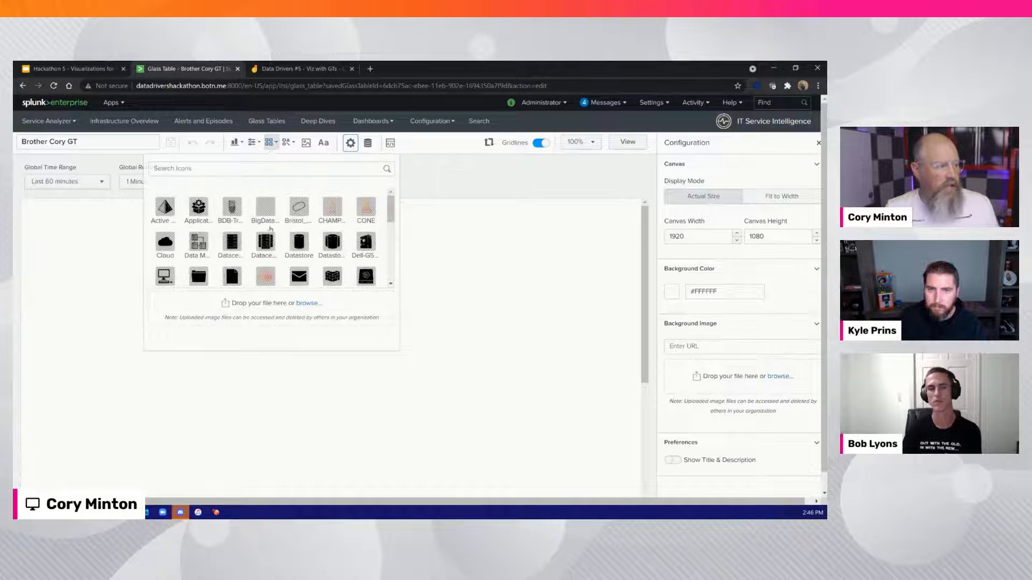
click(286, 143)
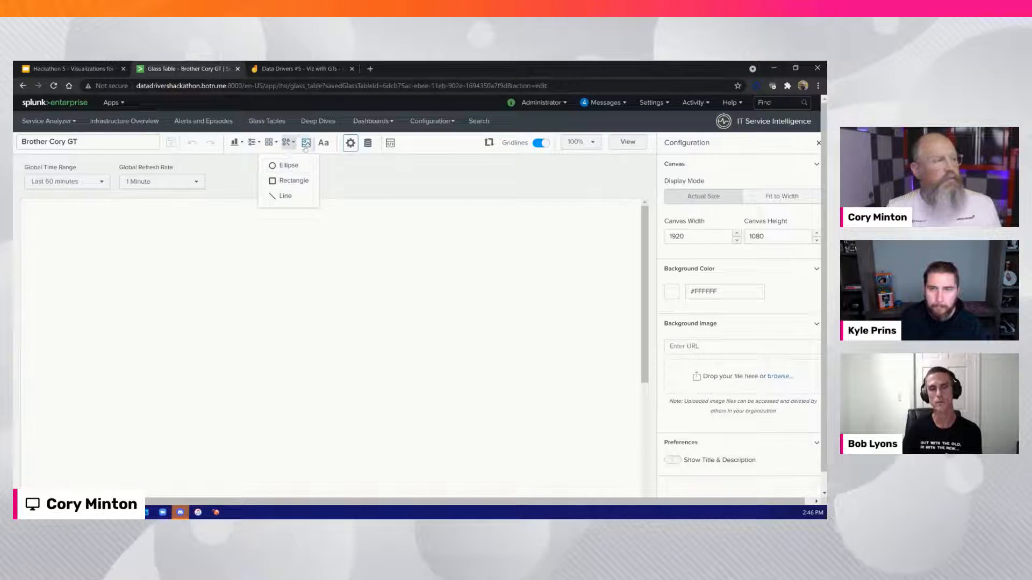
click(305, 143)
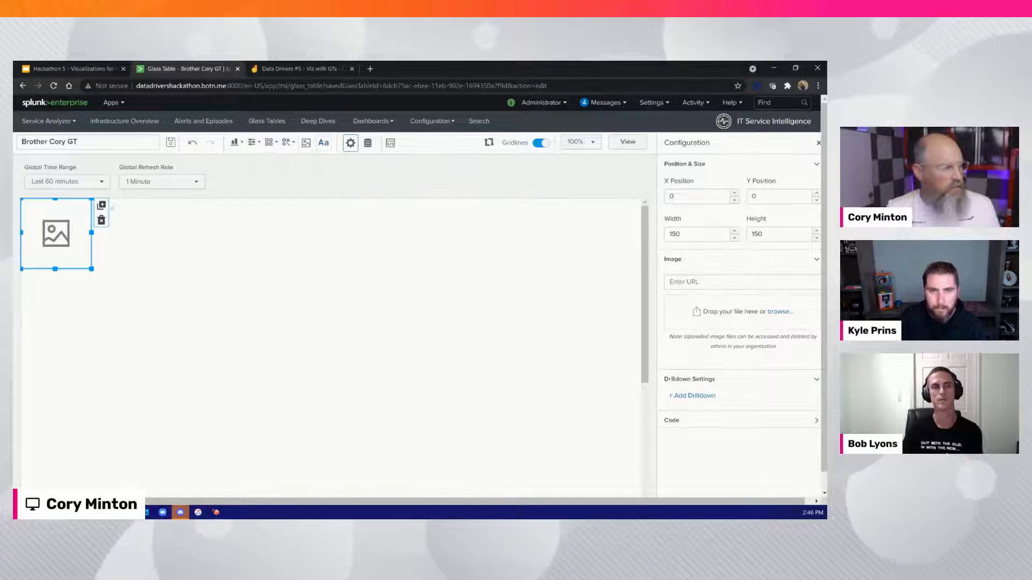
click(102, 220)
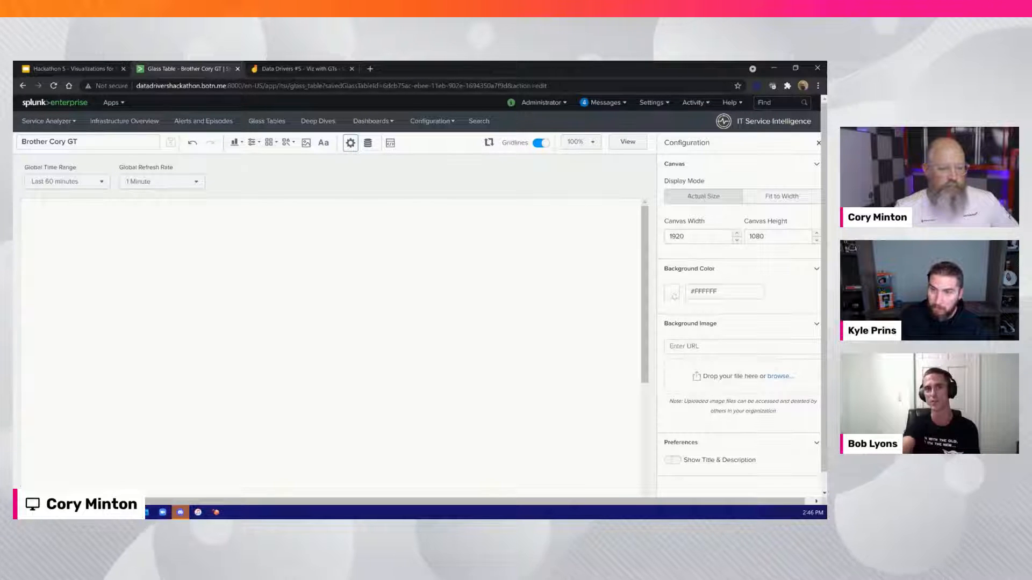
Set the canvas background color to transparent
click(673, 292)
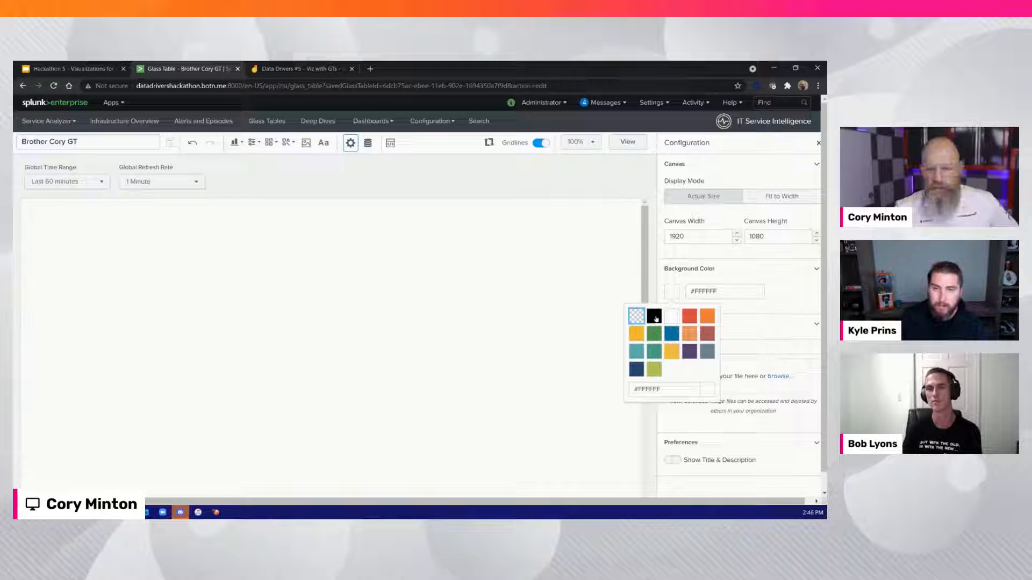
click(637, 317)
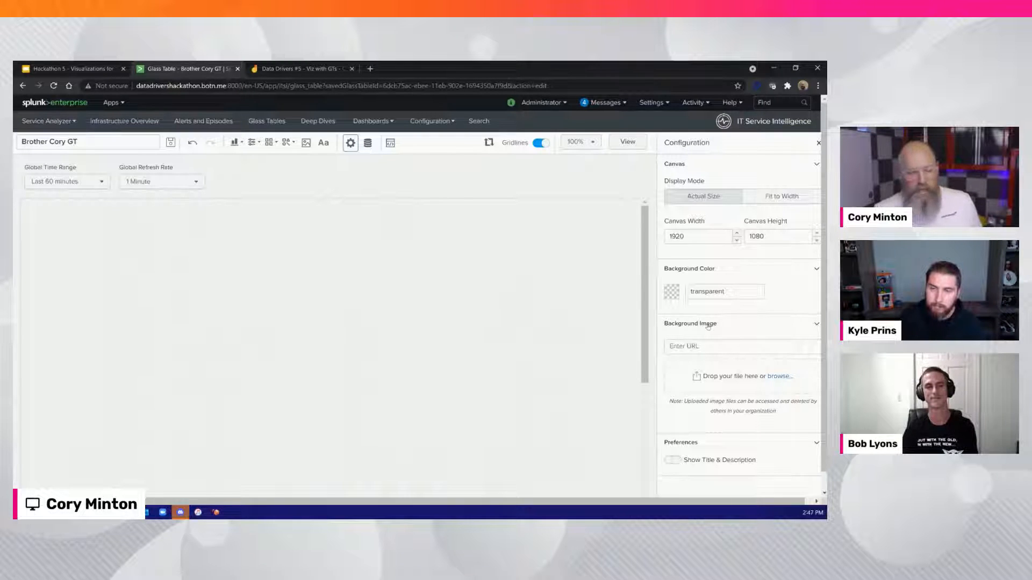
Upload Shadow-Wide-Logo-Background.jpg from the Data Drivers Icon and Images folder as the canvas background image and view the canvas at 50%
click(789, 376)
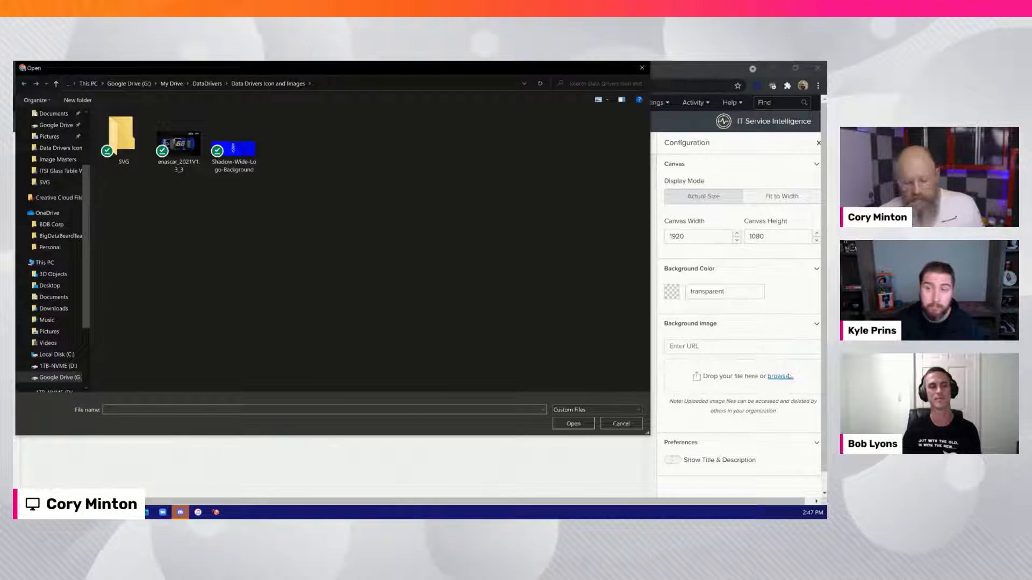
click(234, 156)
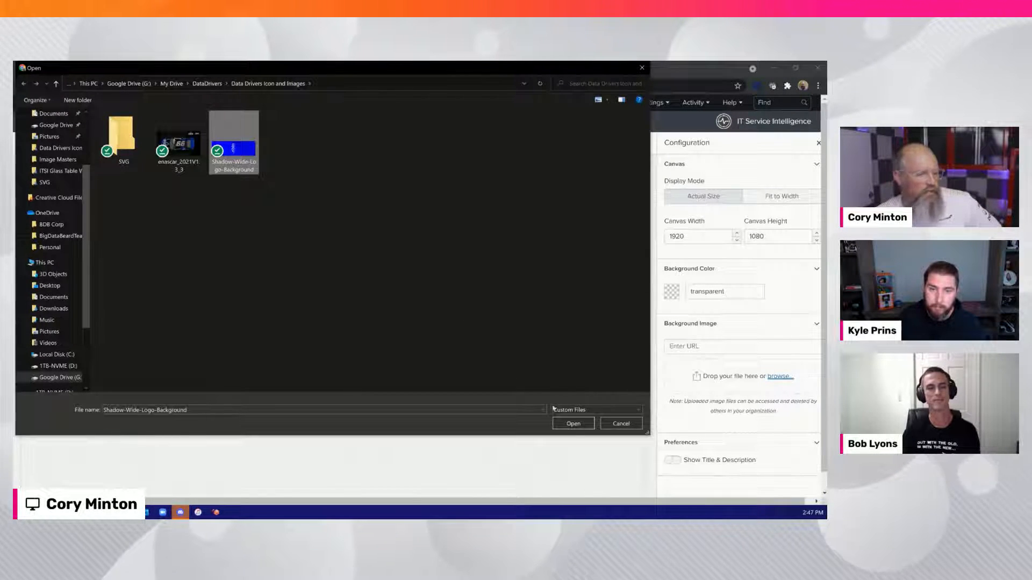
click(572, 424)
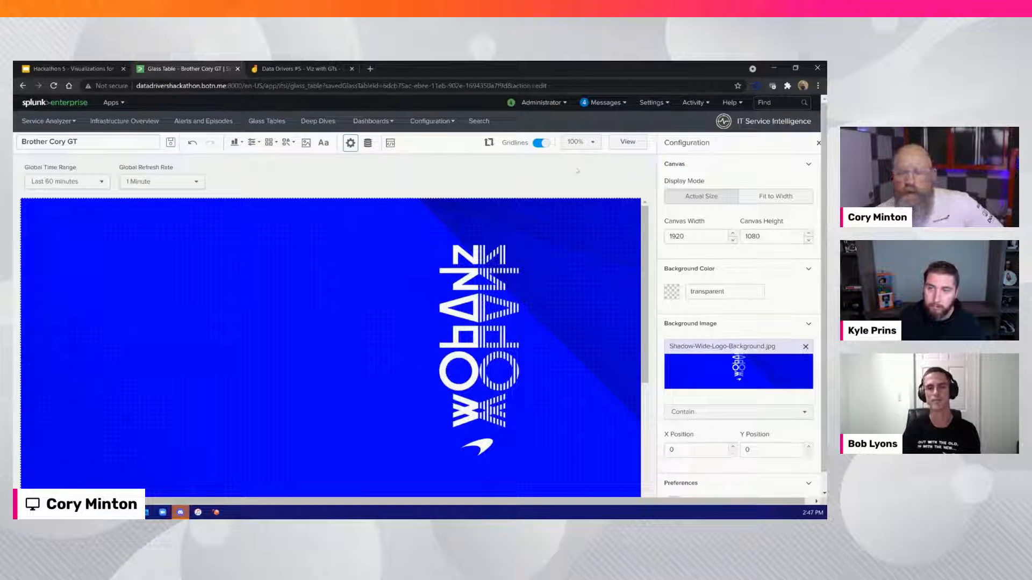
click(581, 142)
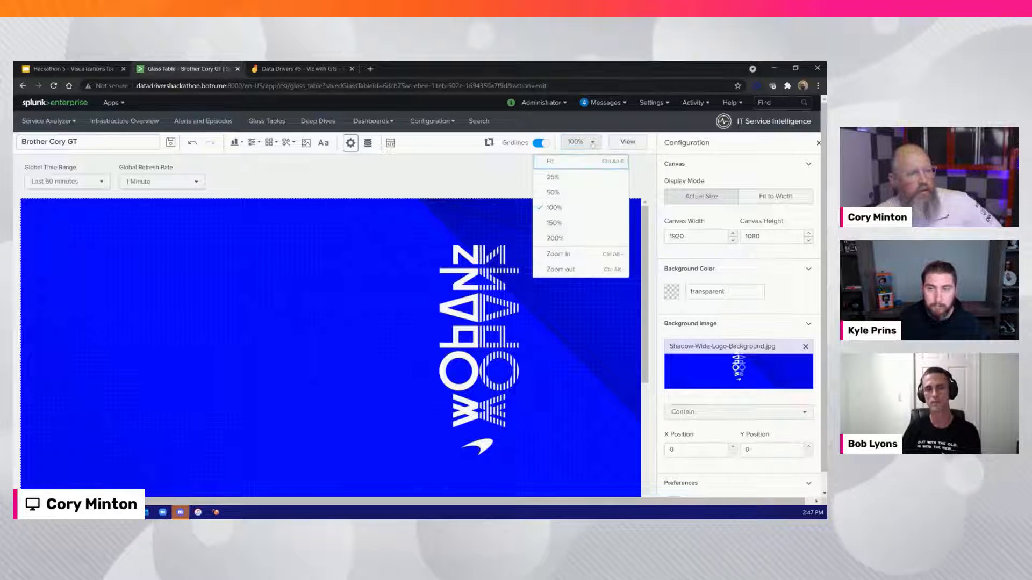
click(572, 192)
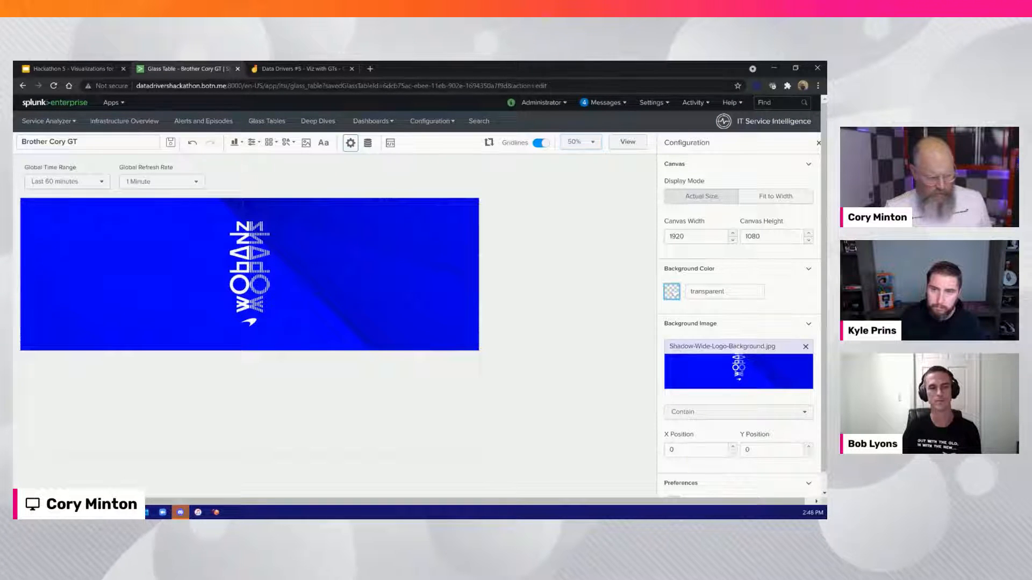
Set the canvas background color to white (#ffffff) and save the glass table
click(686, 294)
click(673, 316)
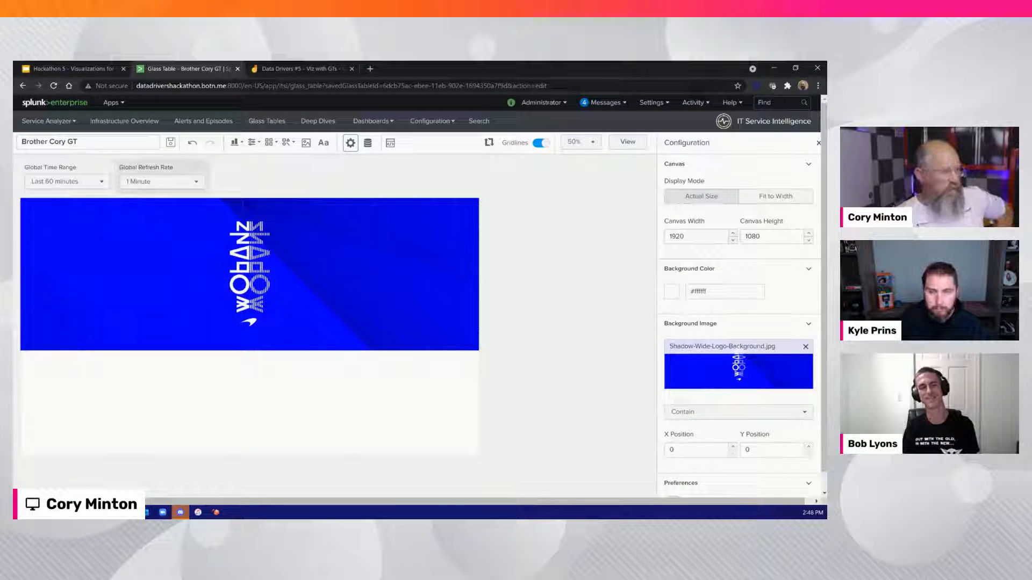
click(170, 148)
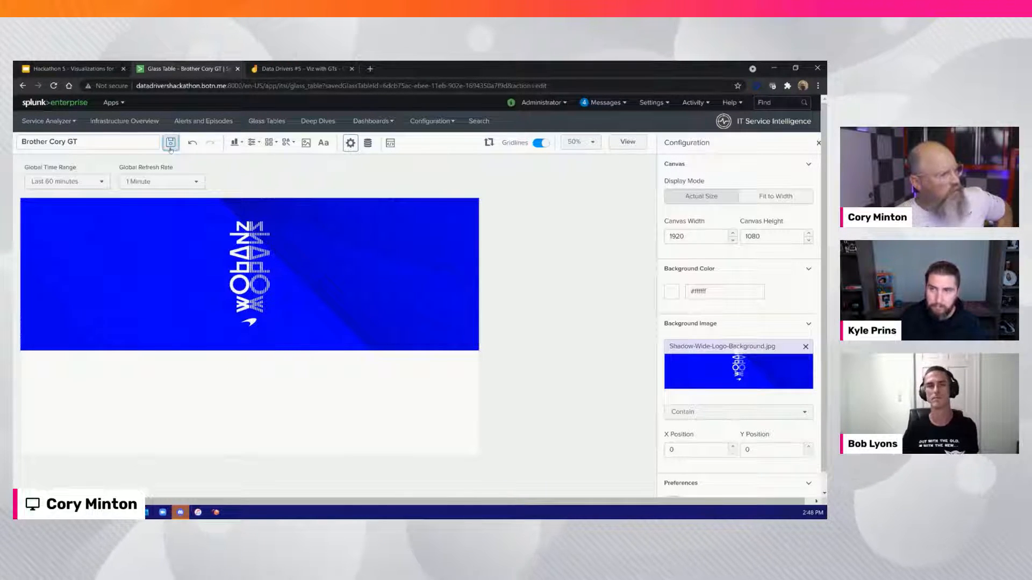
click(818, 143)
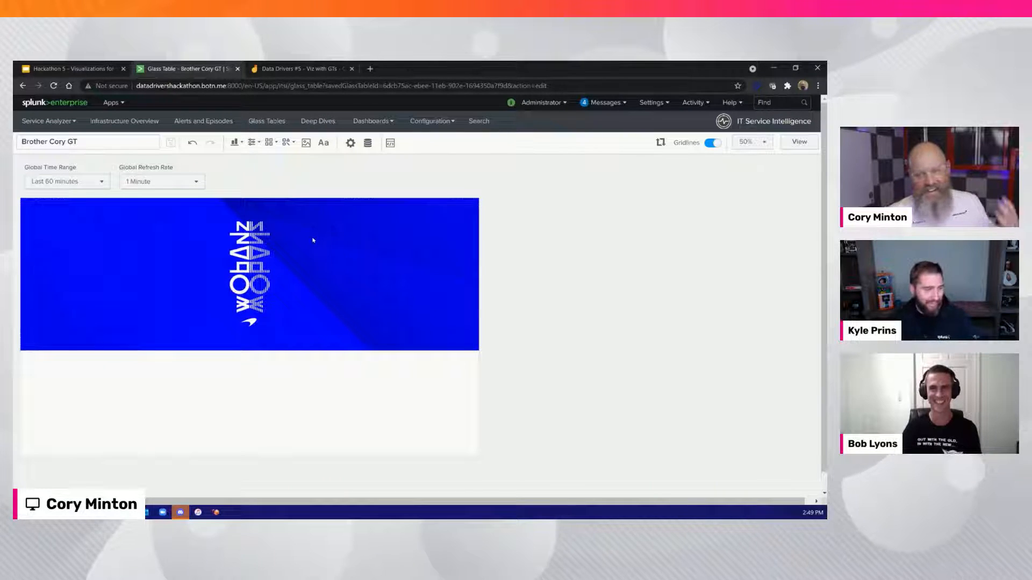
Examine the icon files available for upload in the SVG folder without adding any of them
click(270, 143)
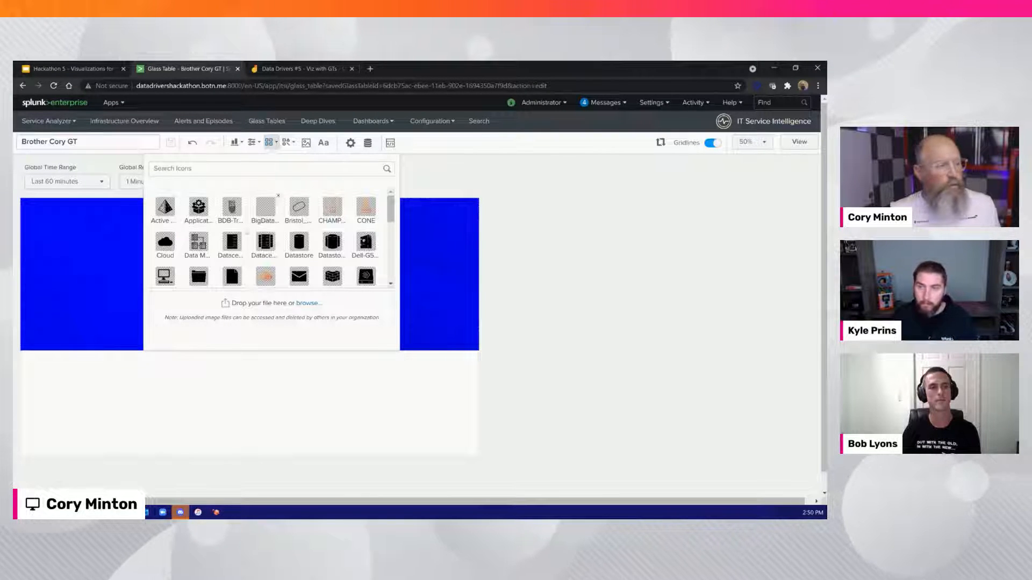
click(308, 305)
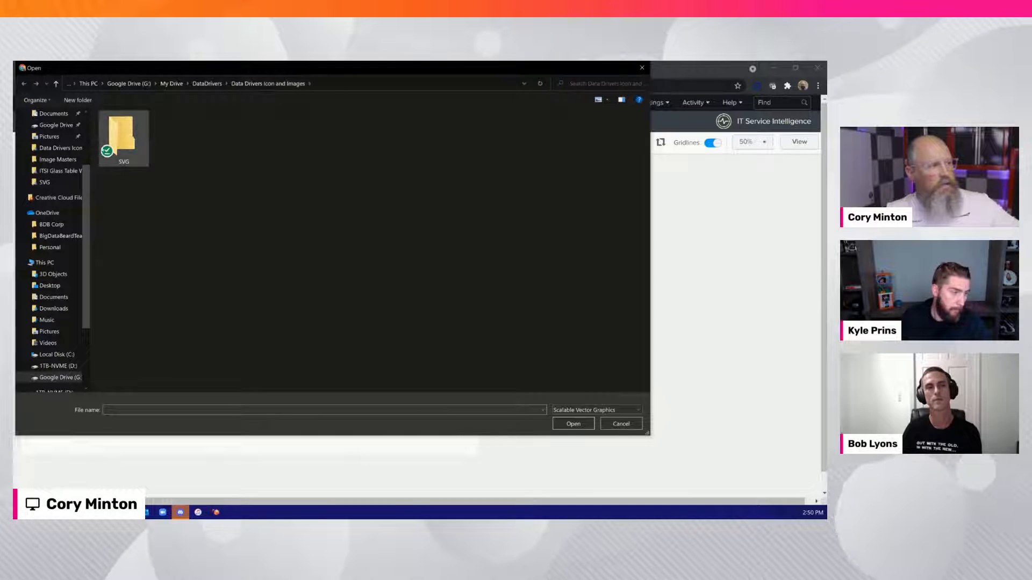
double_click(126, 146)
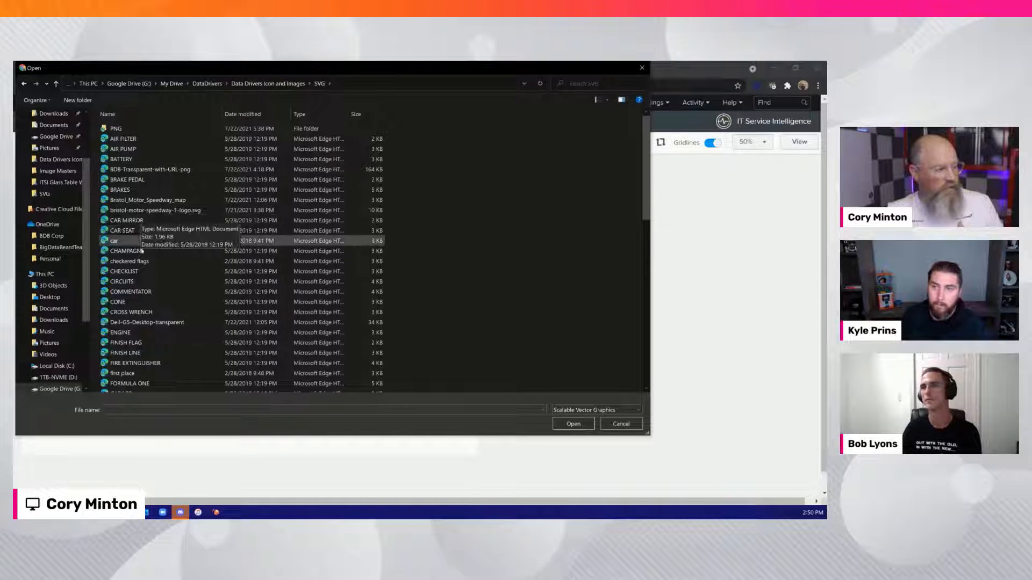
scroll(143, 261, down, 5)
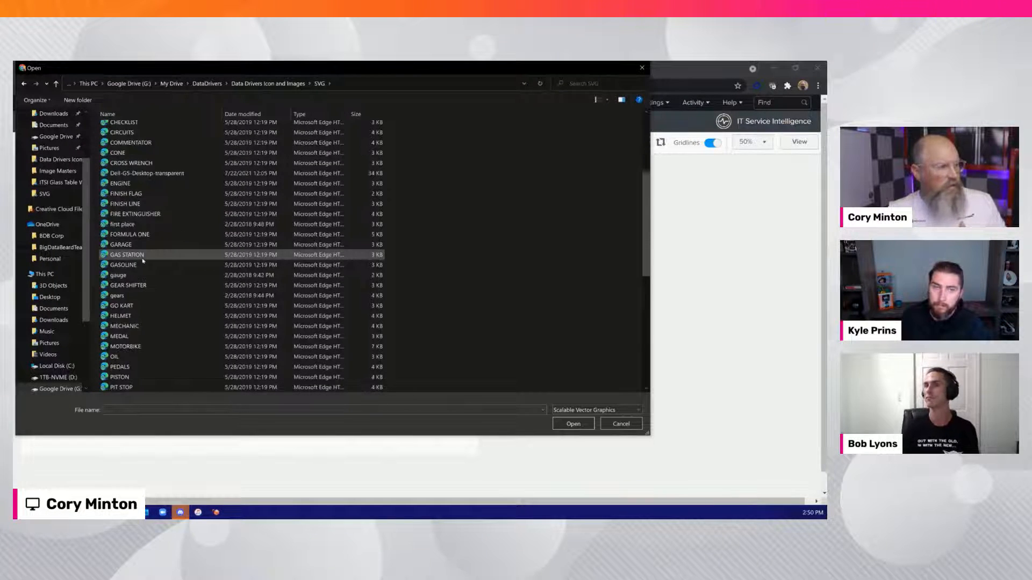
scroll(142, 260, down, 3)
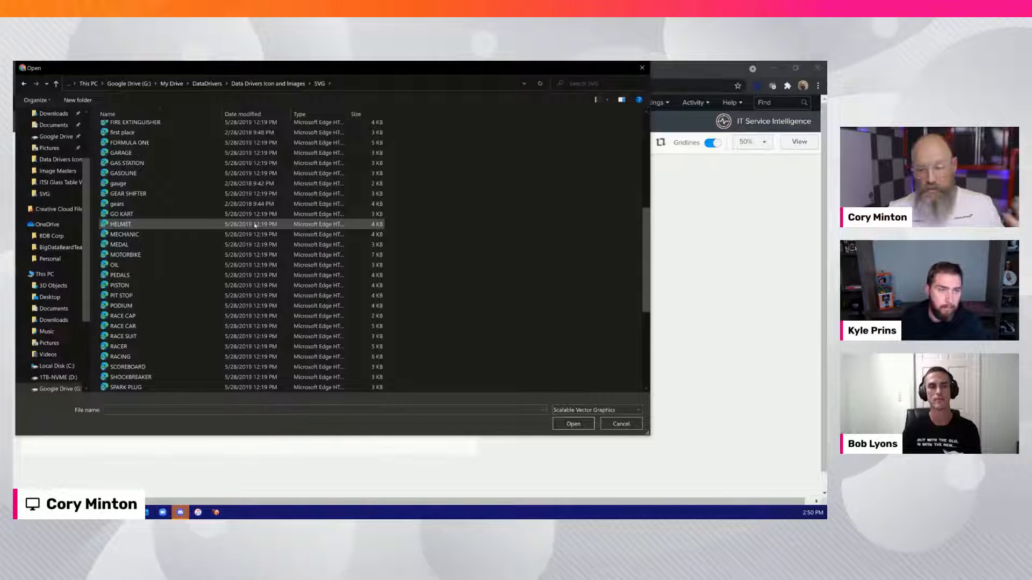
click(621, 424)
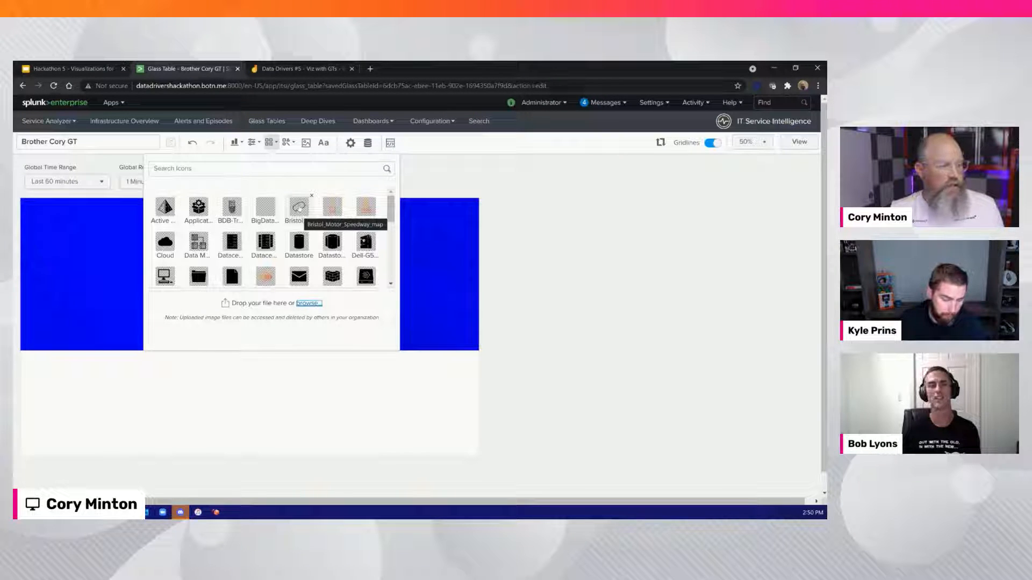
Add the Bristol_Motor_Speedway_map icon to the canvas and place it at about X 350, Y 280
click(299, 209)
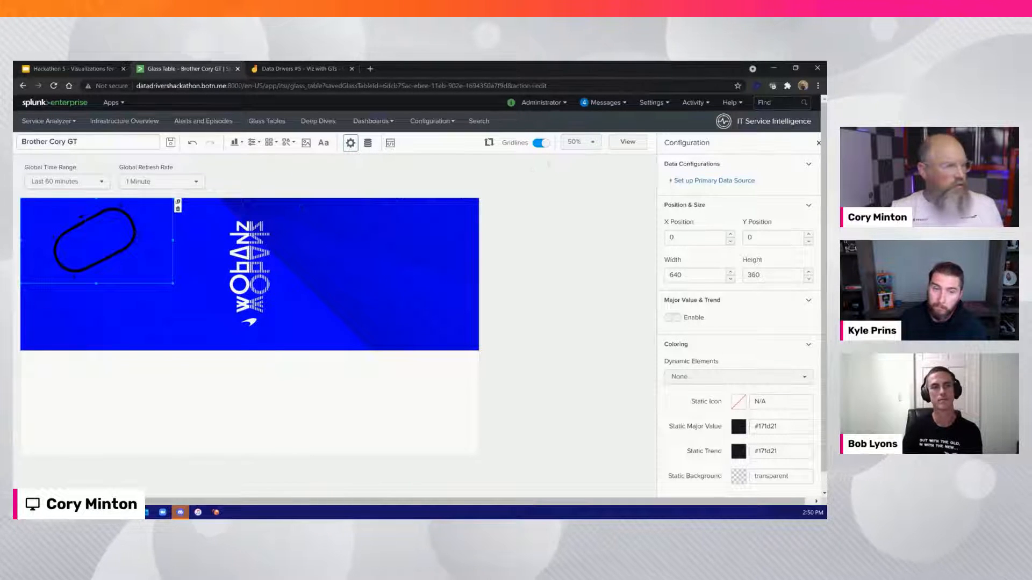
click(581, 141)
click(579, 258)
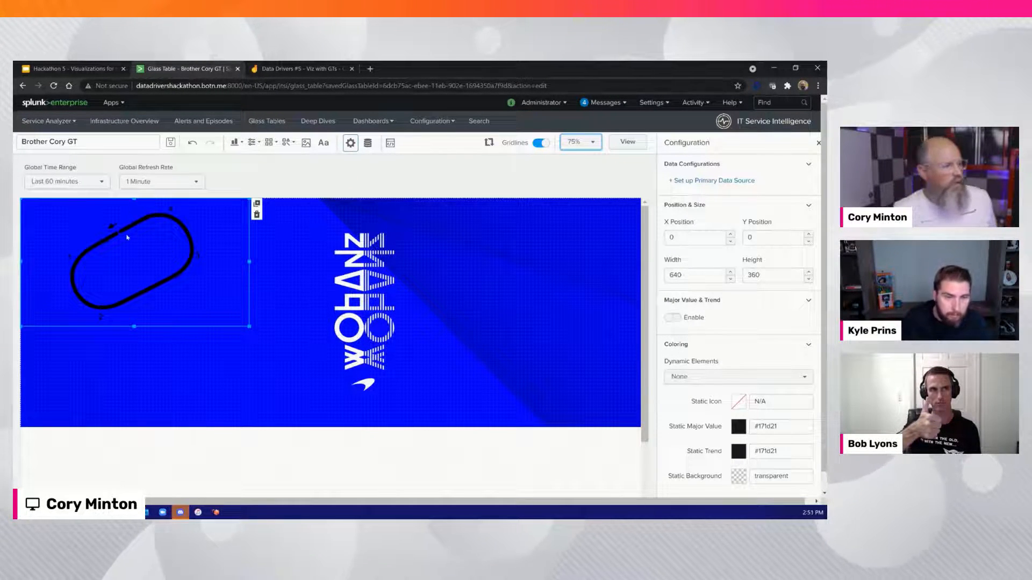
drag(127, 232, 251, 330)
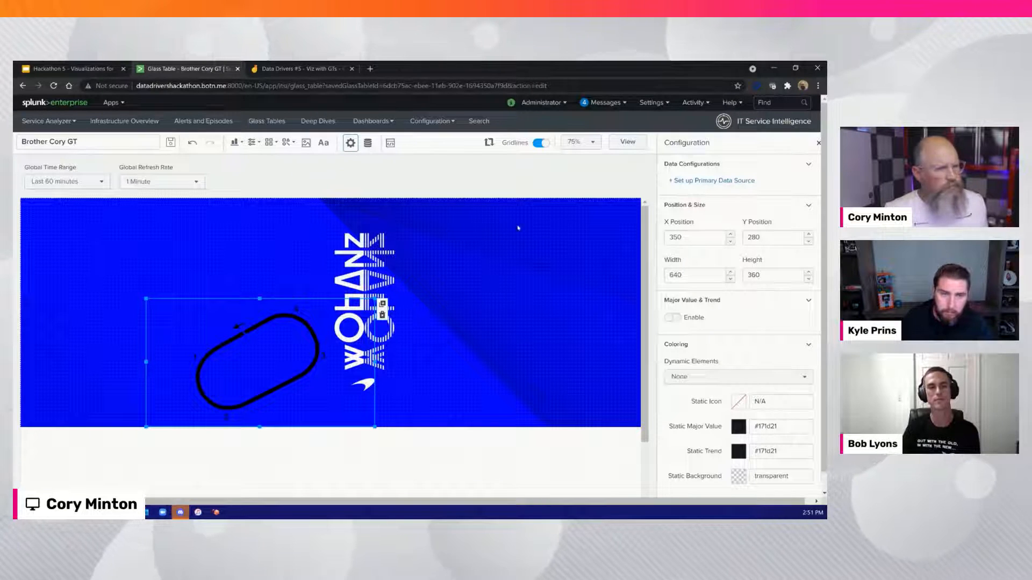
Set the track map icon's primary data source to ServiceHealthScore of the Track Health service
click(755, 181)
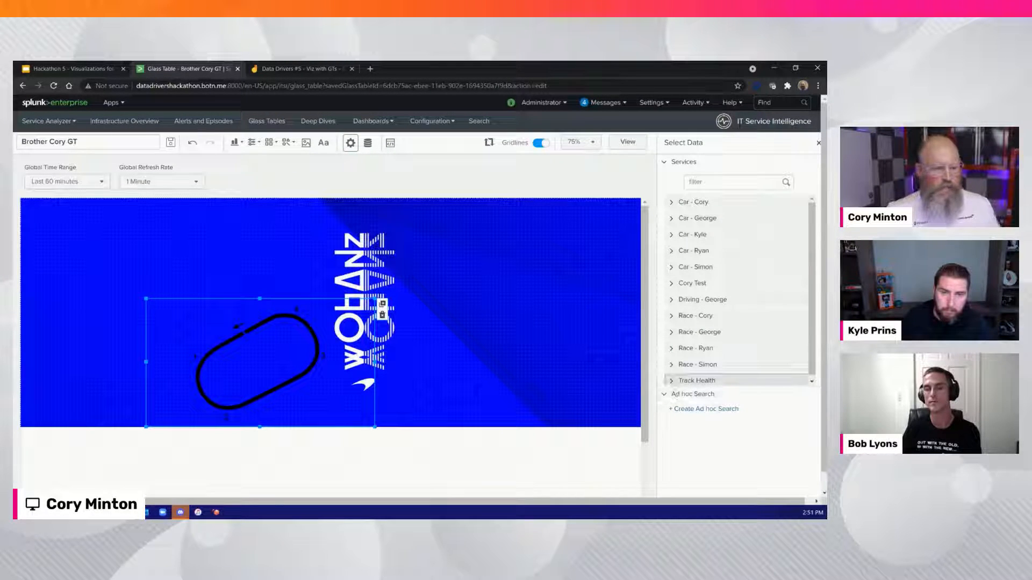
click(671, 381)
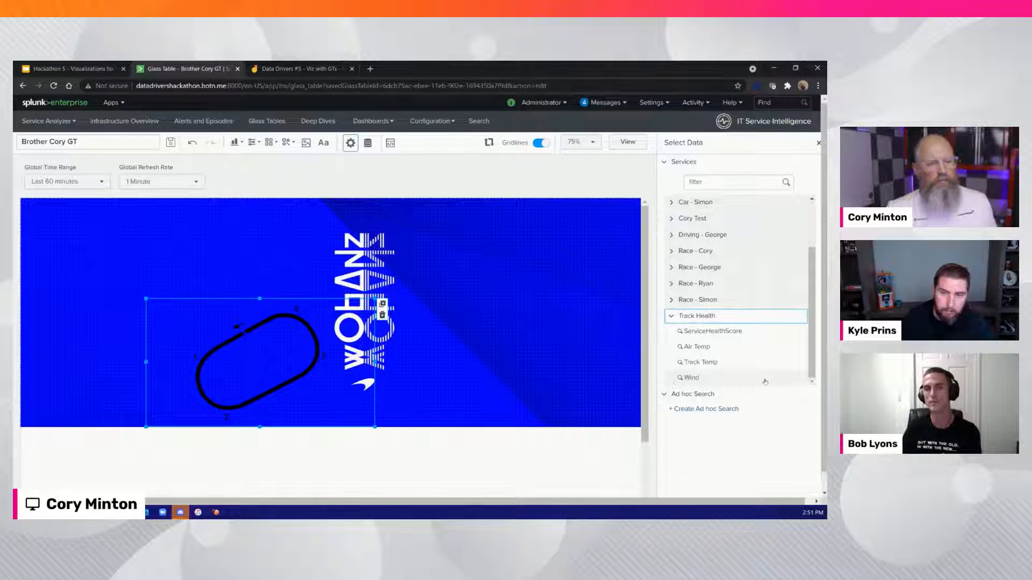
click(738, 332)
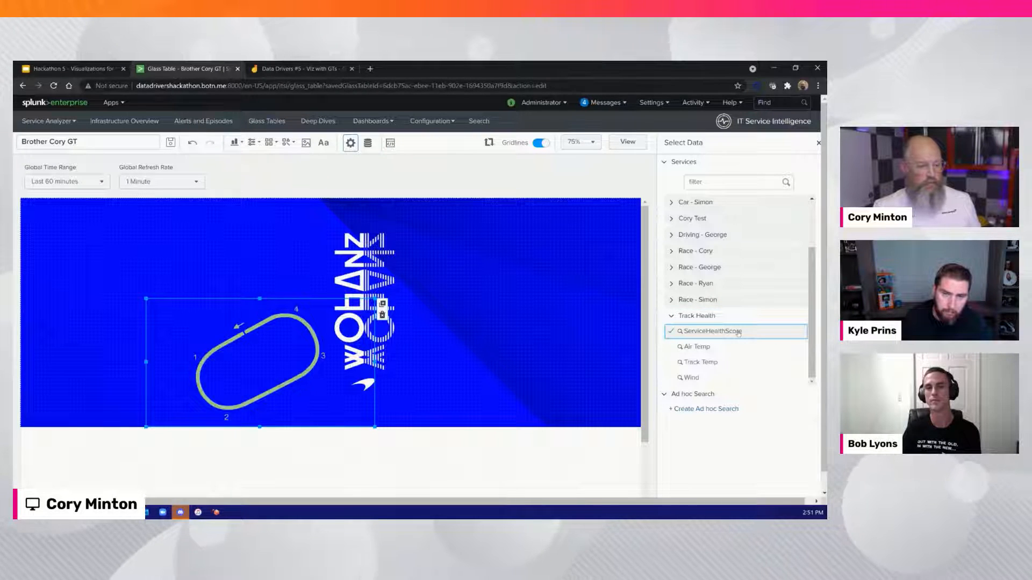
click(818, 143)
click(262, 353)
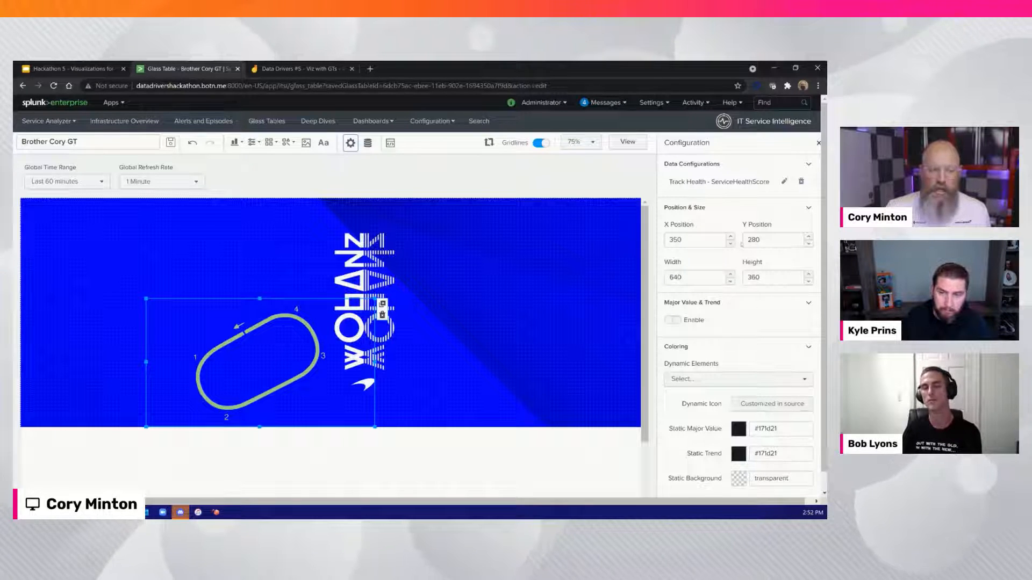
Shift the track map icon slightly to X 360, Y 280, check its configuration options and deselect it
mouse_move(264, 363)
mouse_down()
mouse_move(249, 361)
mouse_move(278, 372)
mouse_up()
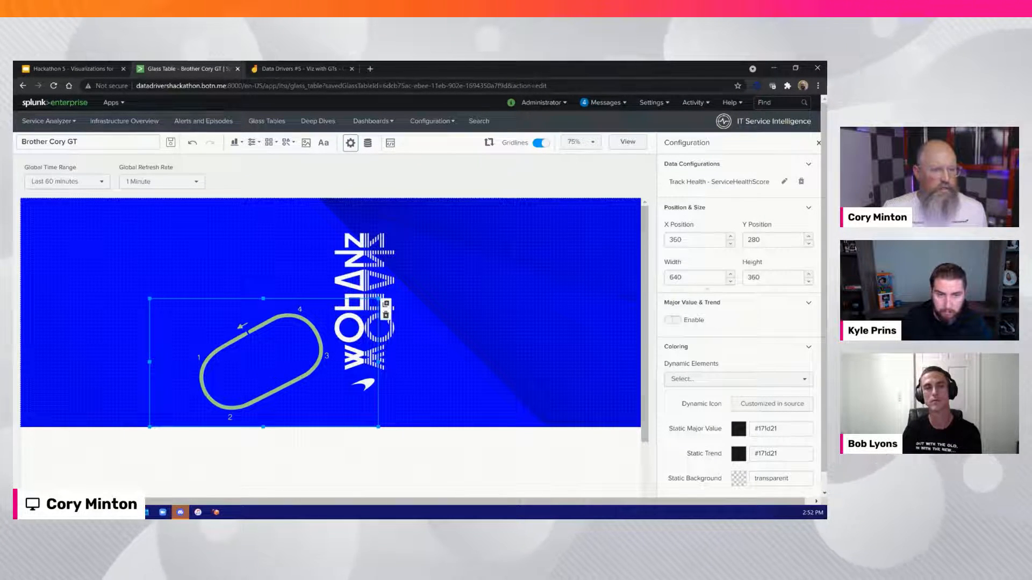
scroll(720, 354, down, 5)
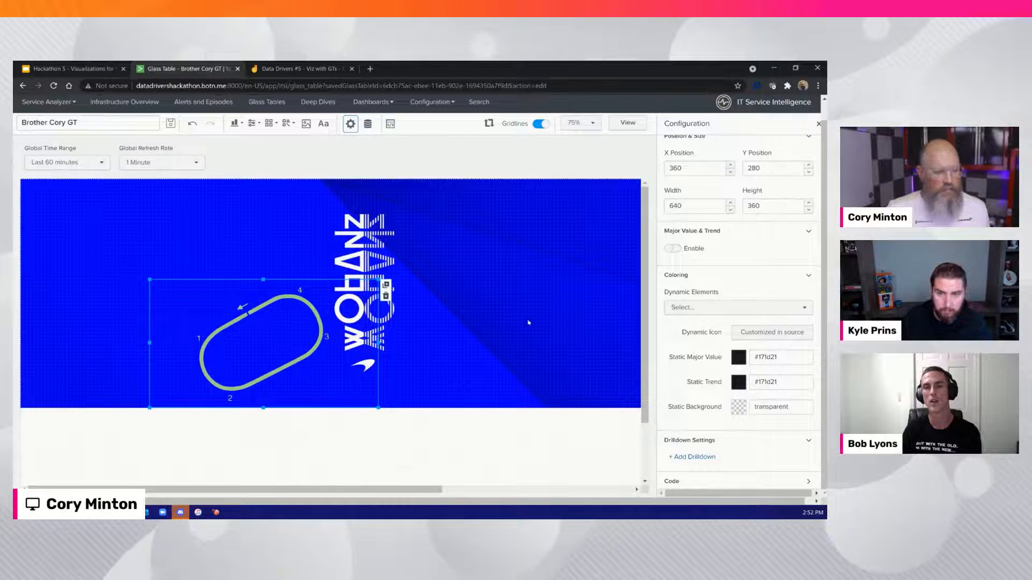
click(303, 237)
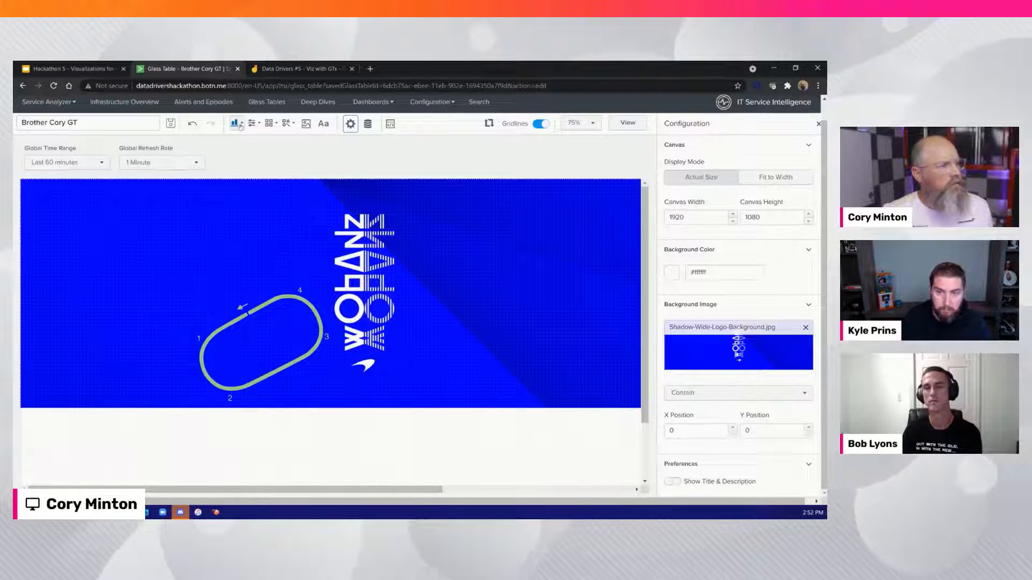
click(240, 125)
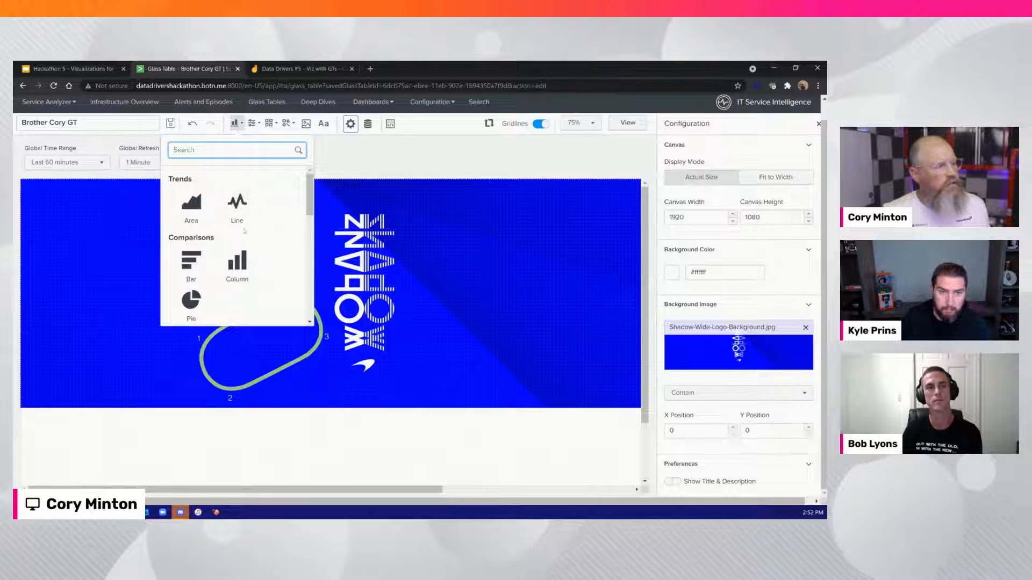
scroll(242, 226, down, 6)
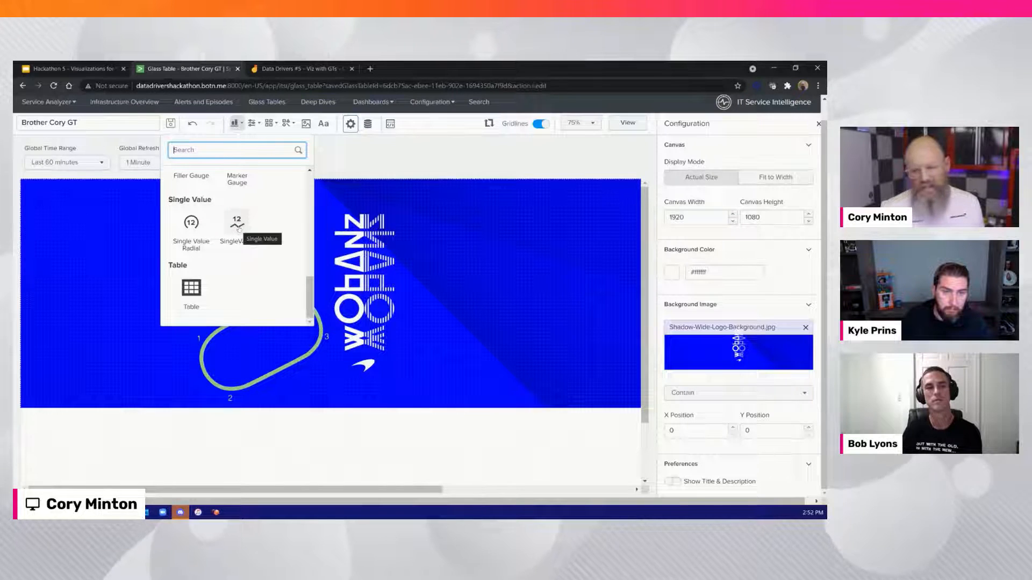
click(237, 224)
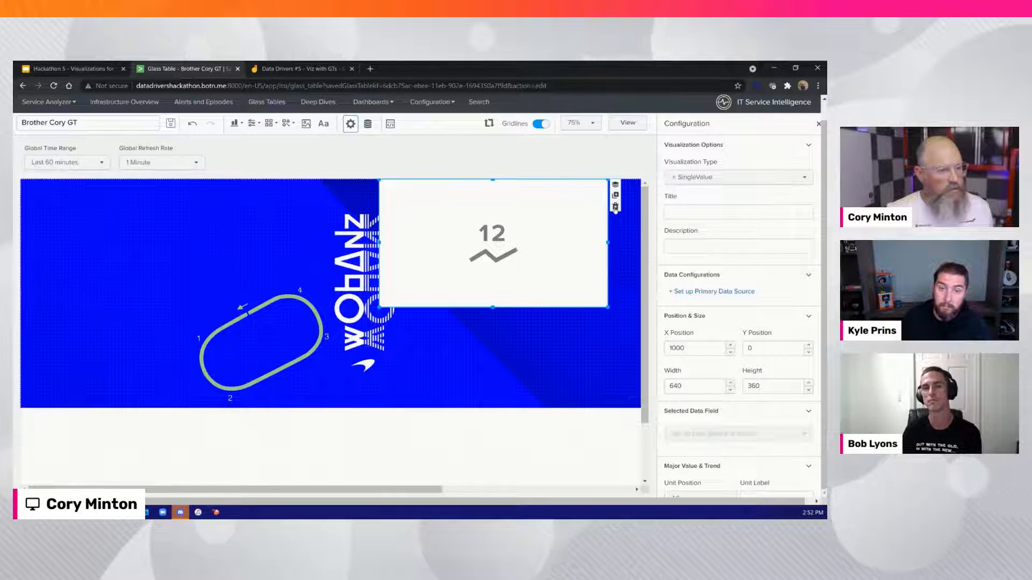
click(615, 207)
Add a Single Value Radial chart, resize it to about 210 by 220 and place it over the track map at about X 540, Y 360
click(235, 124)
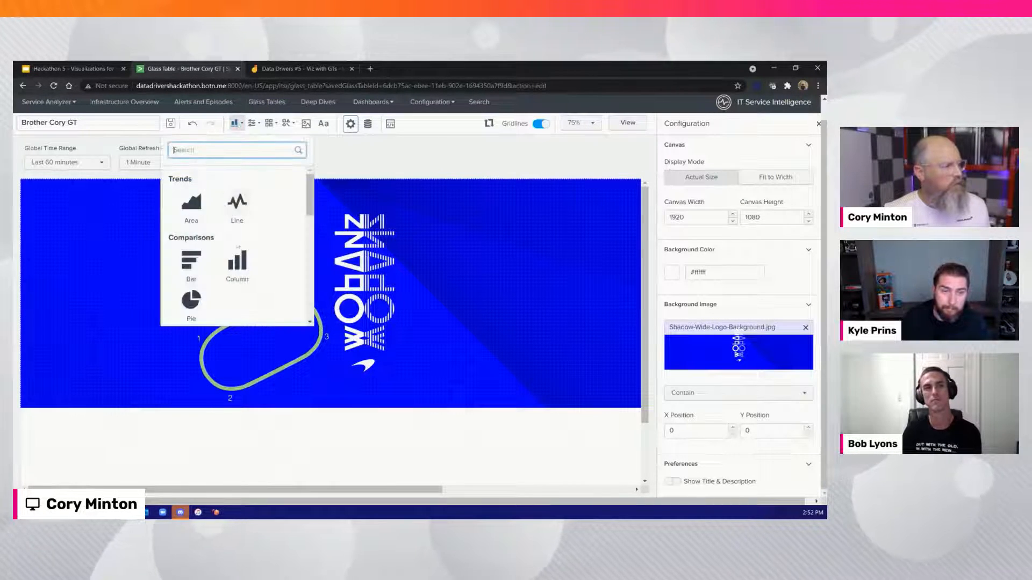
scroll(182, 225, down, 5)
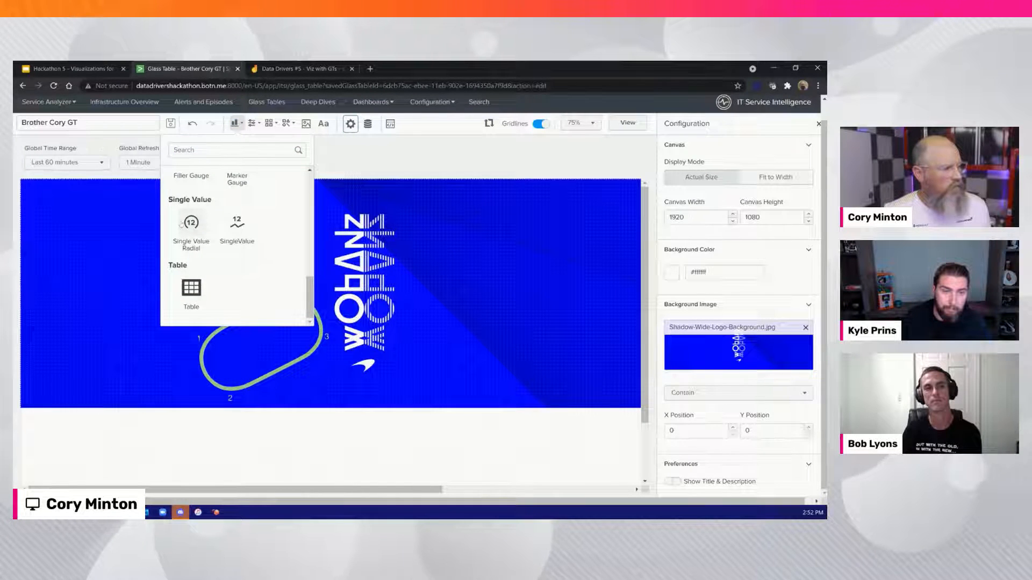
click(181, 225)
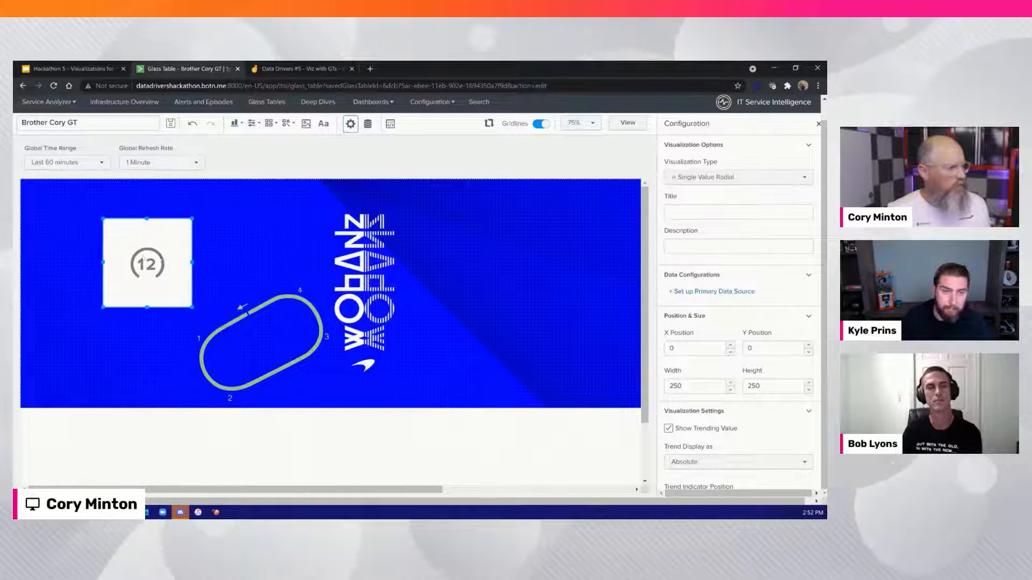
drag(144, 259, 183, 262)
drag(232, 222, 219, 231)
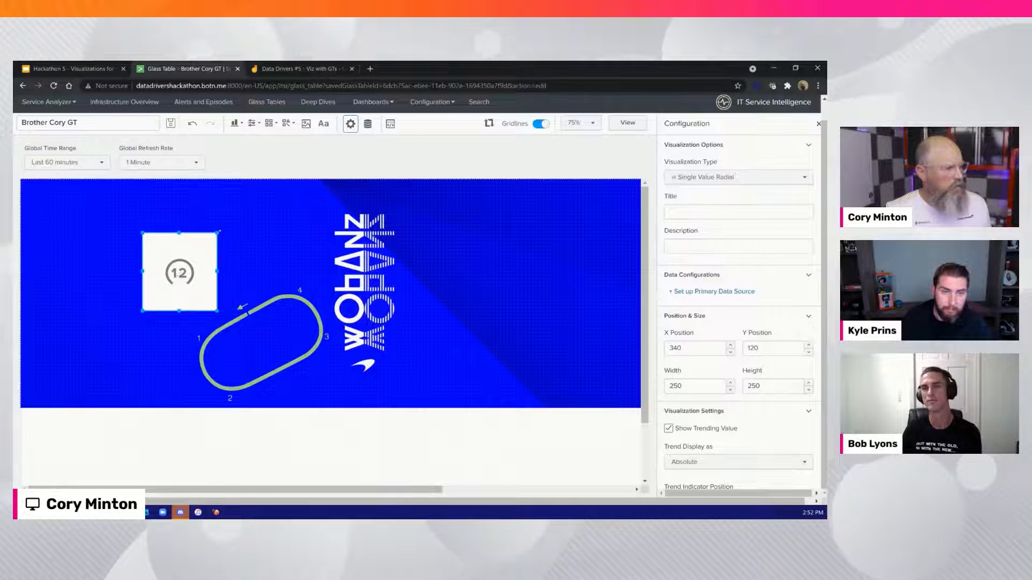
drag(181, 284, 248, 351)
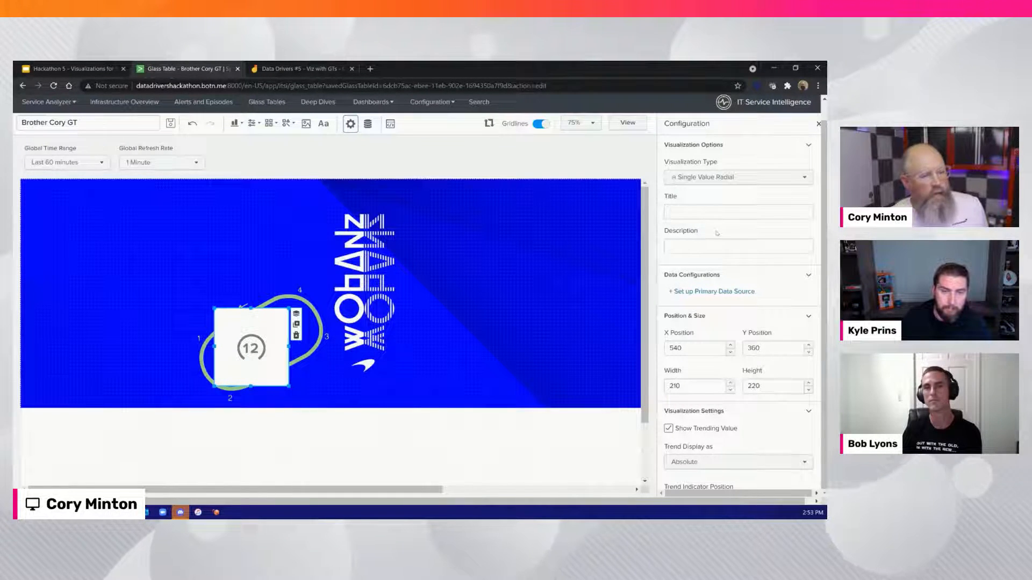
Set the radial chart's primary data source to the Track Temp KPI of the Track Health service
click(723, 292)
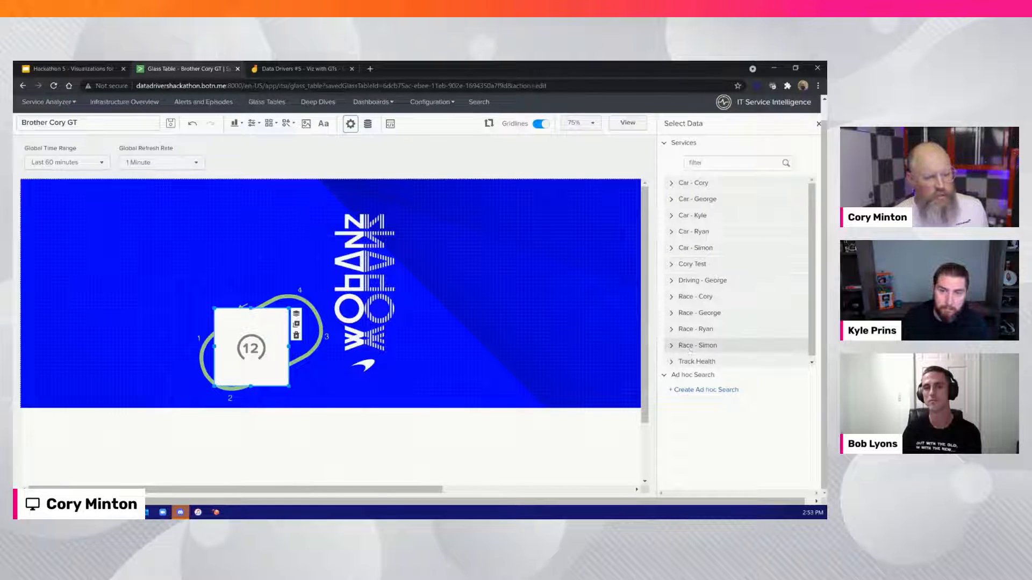
click(726, 362)
scroll(721, 317, down, 1)
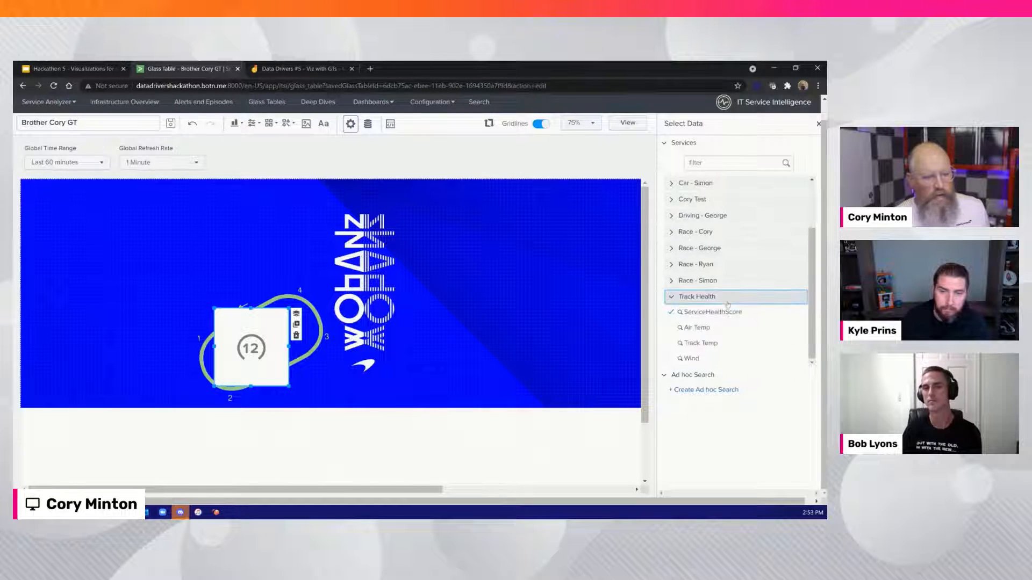
click(704, 343)
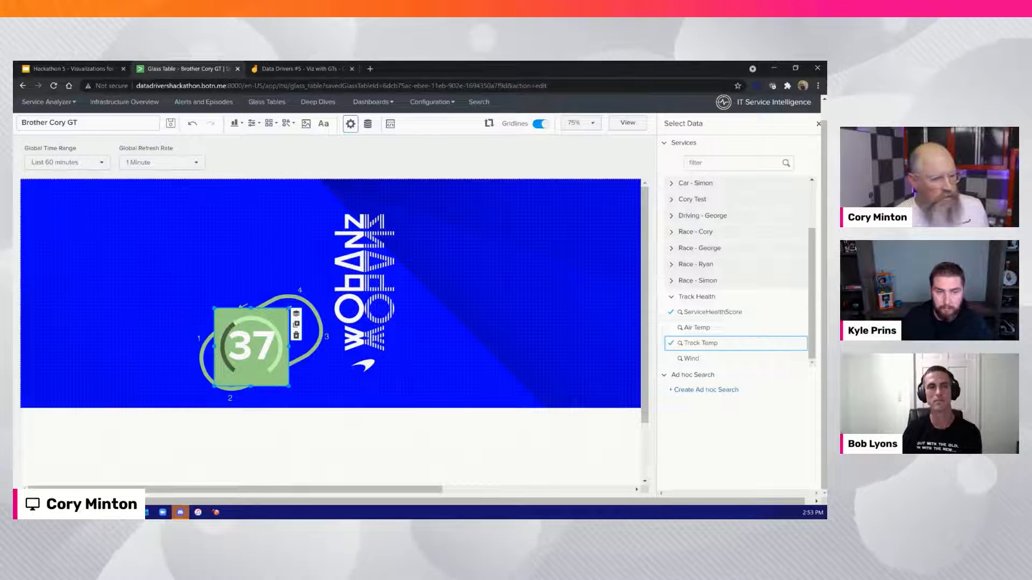
Shrink the Track Temp radial chart to 90 by 90 and place it at X 560, Y 460 inside the track map
click(563, 281)
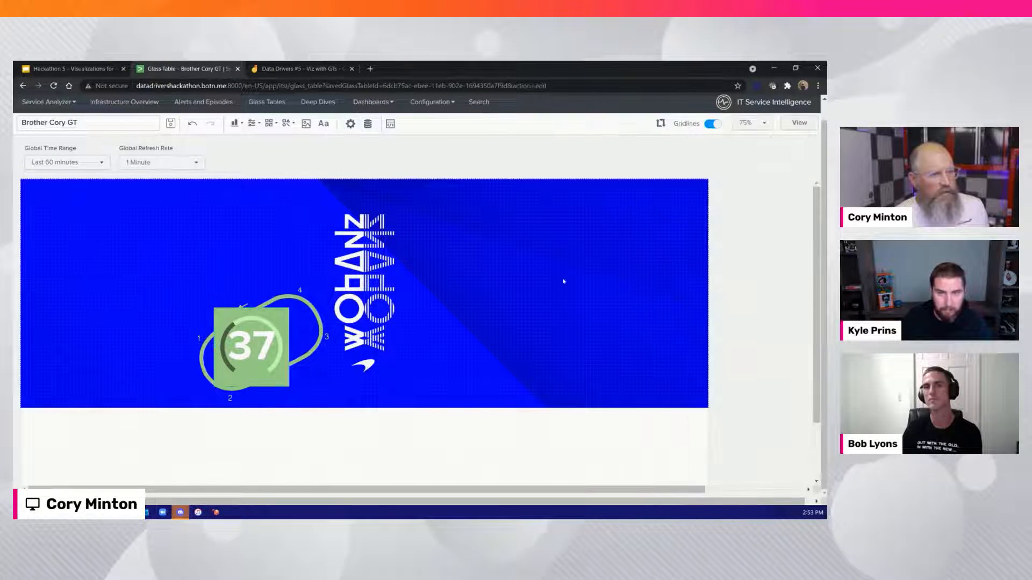
click(289, 310)
drag(289, 311, 236, 361)
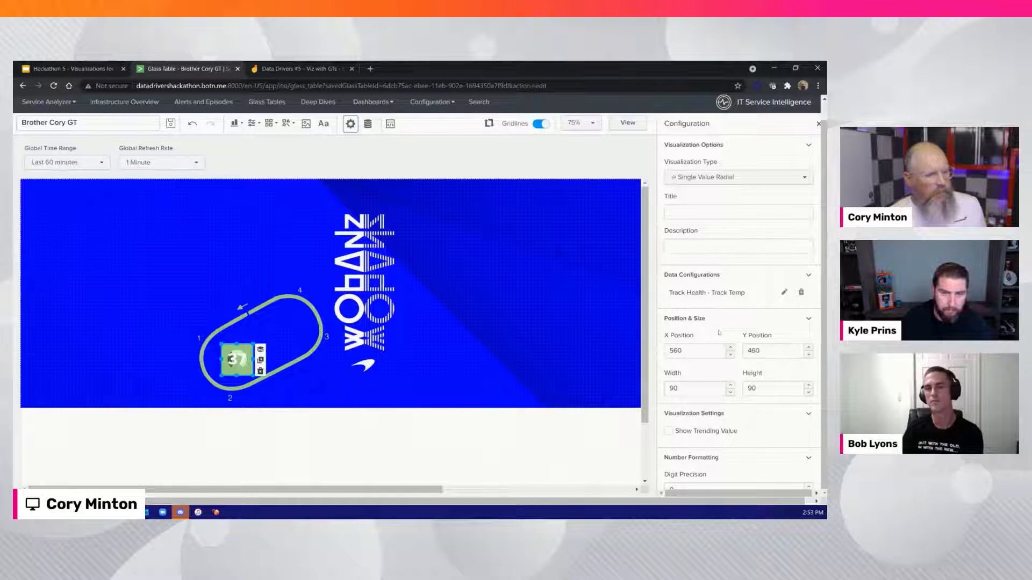
scroll(718, 332, down, 3)
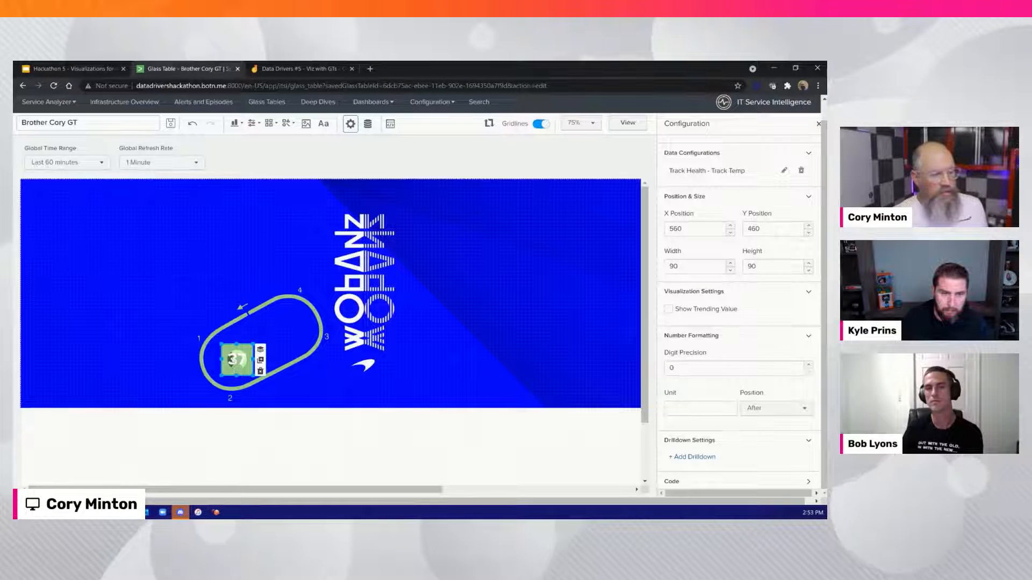
Try giving the radial chart the title TRACK and widening it to 110 to fit the title
click(249, 335)
click(237, 359)
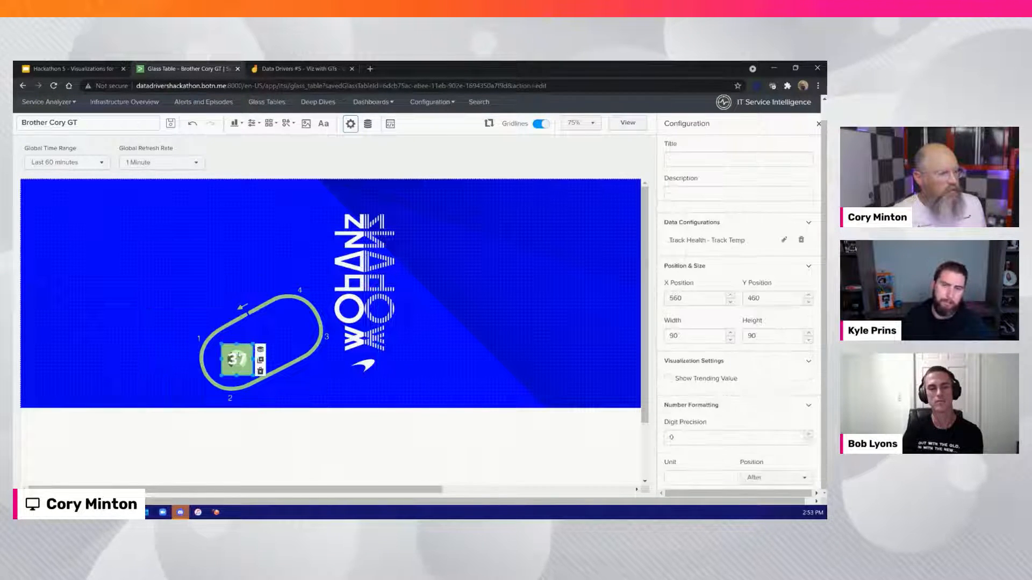
click(745, 160)
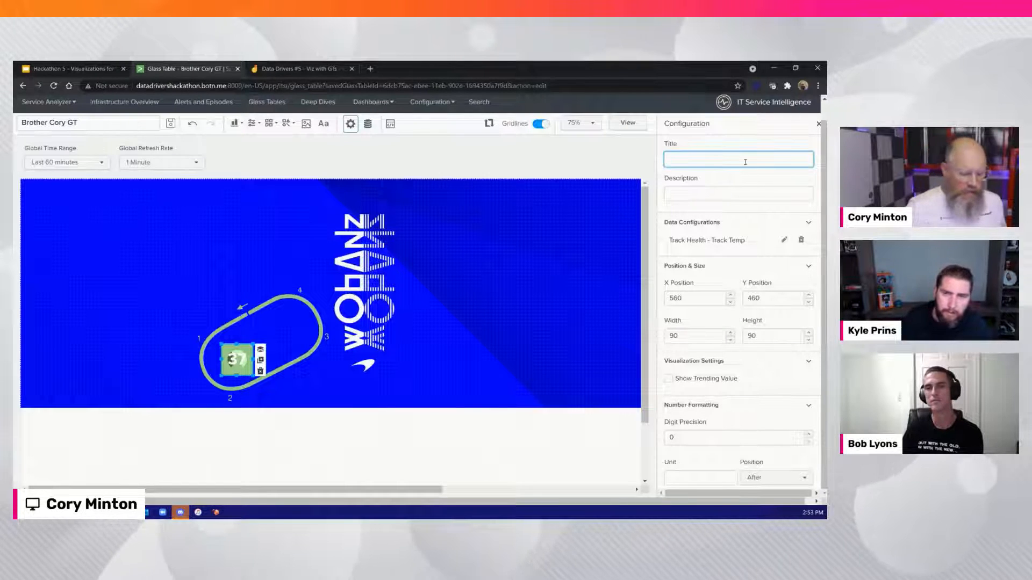
text(TRACK)
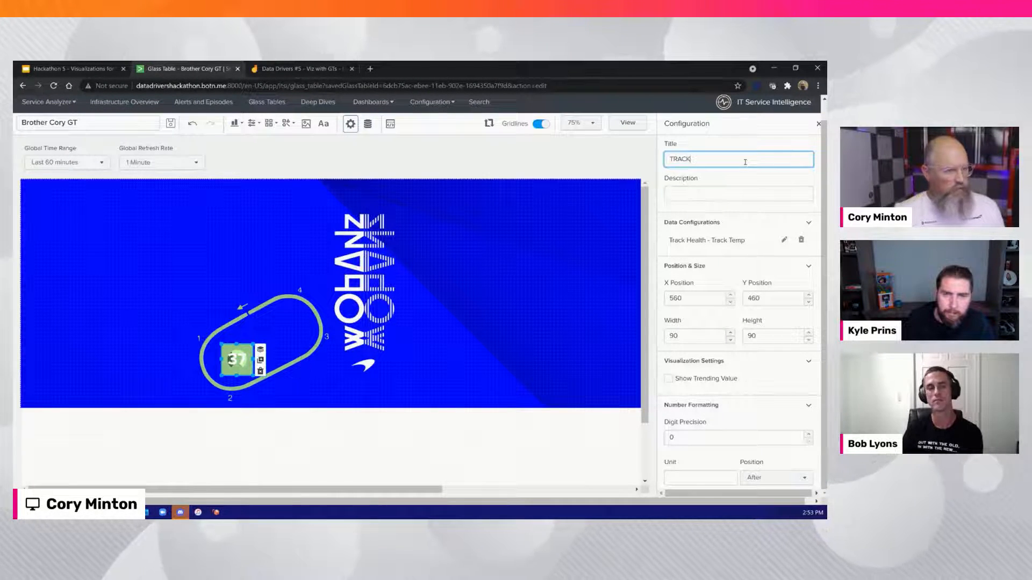
key(Tab)
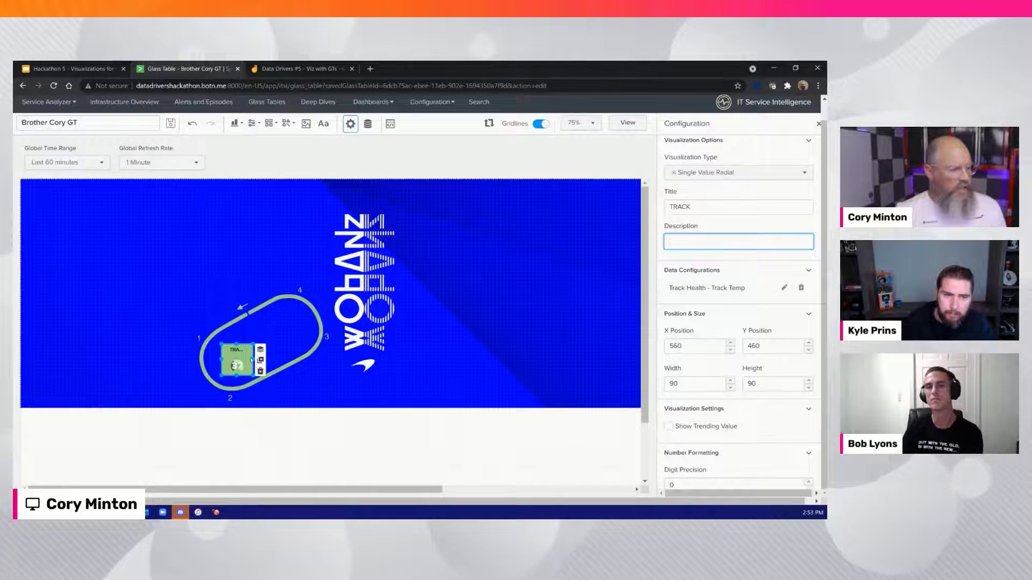
click(253, 359)
drag(254, 360, 263, 360)
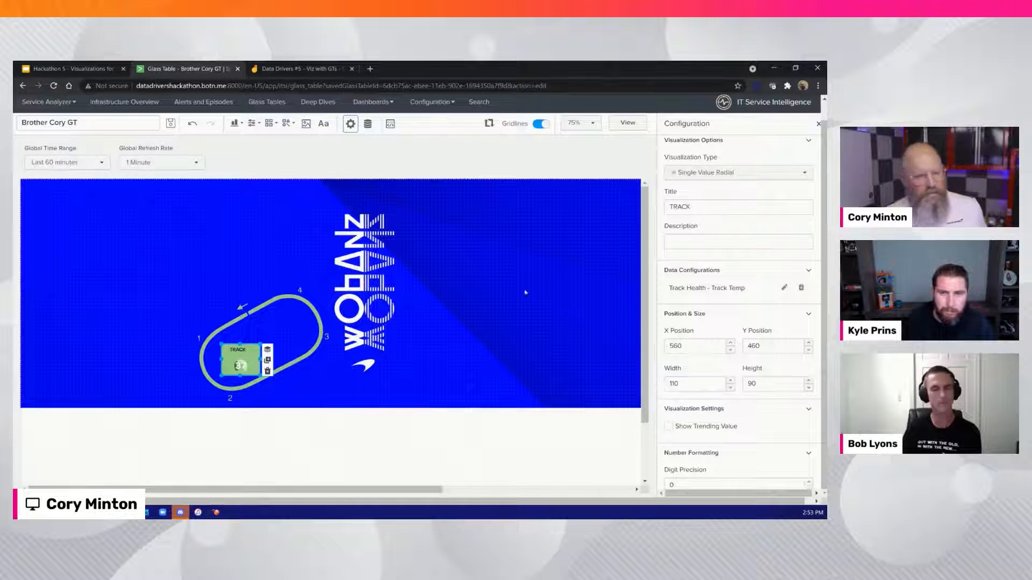
Clear the radial chart's title and narrow the chart to a width of 80
double_click(731, 206)
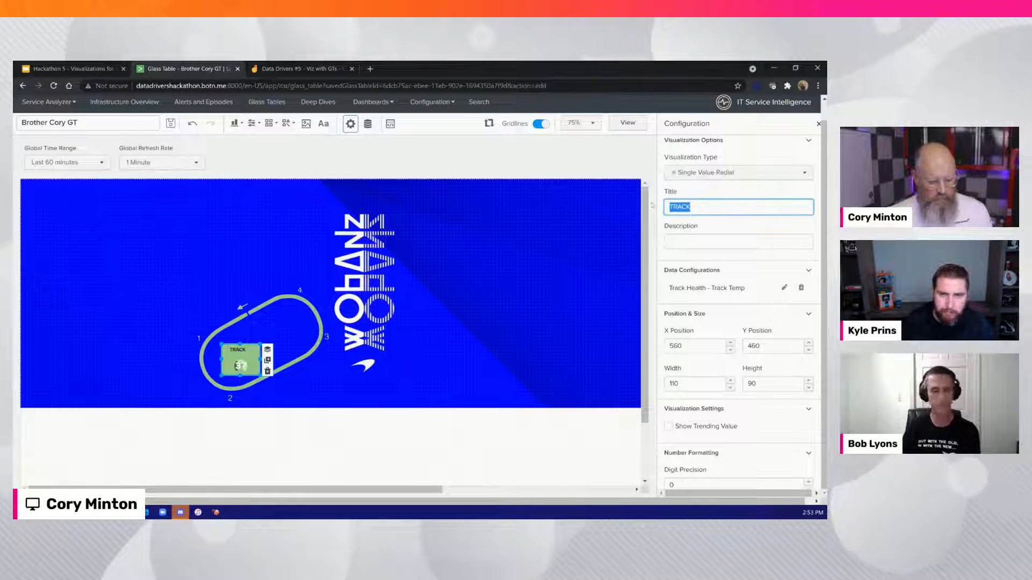
key(BackSpace)
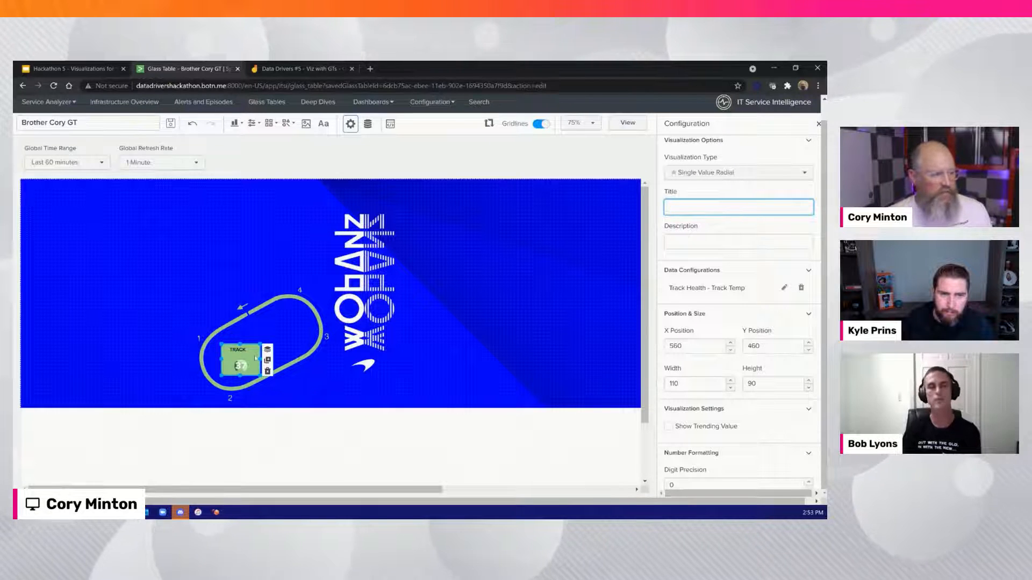
click(676, 243)
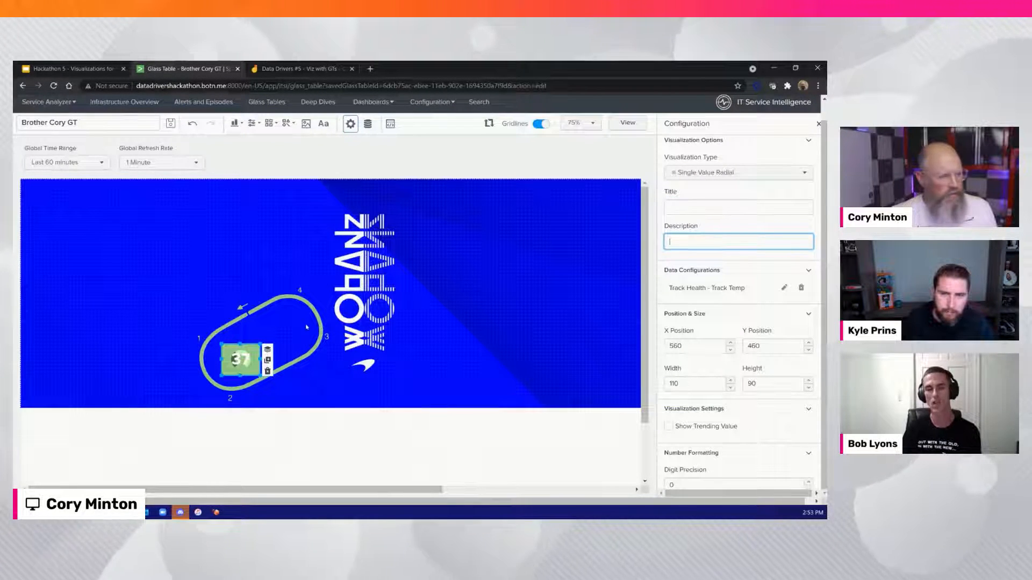
drag(261, 359, 250, 361)
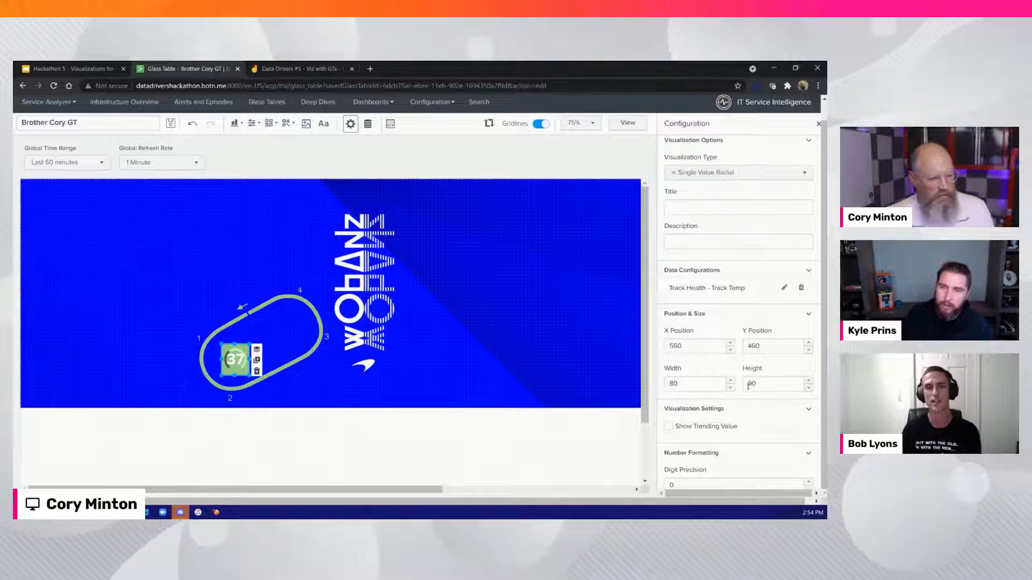
Set the radial chart's number format unit to C
scroll(747, 386, down, 3)
click(682, 410)
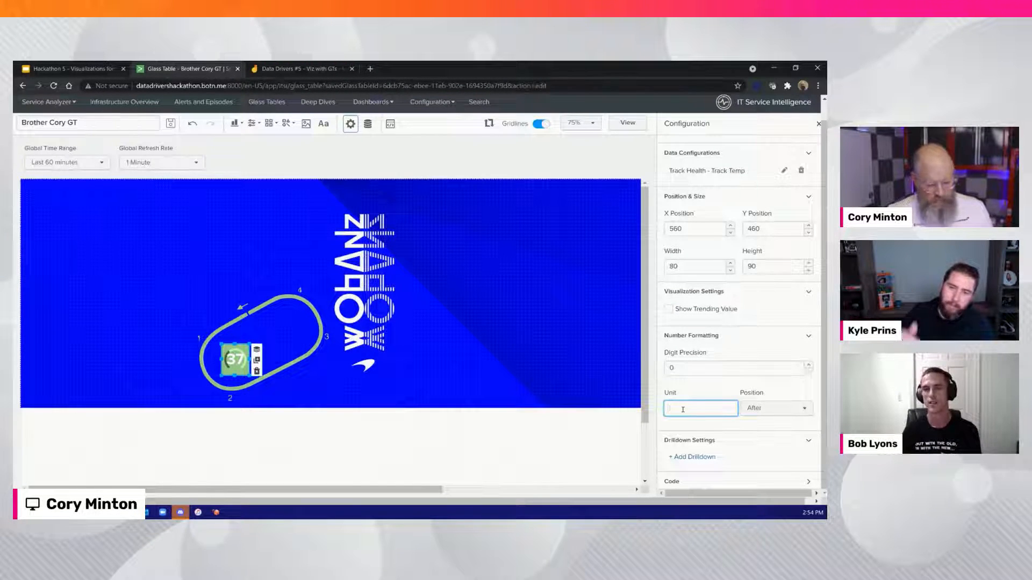
text(C)
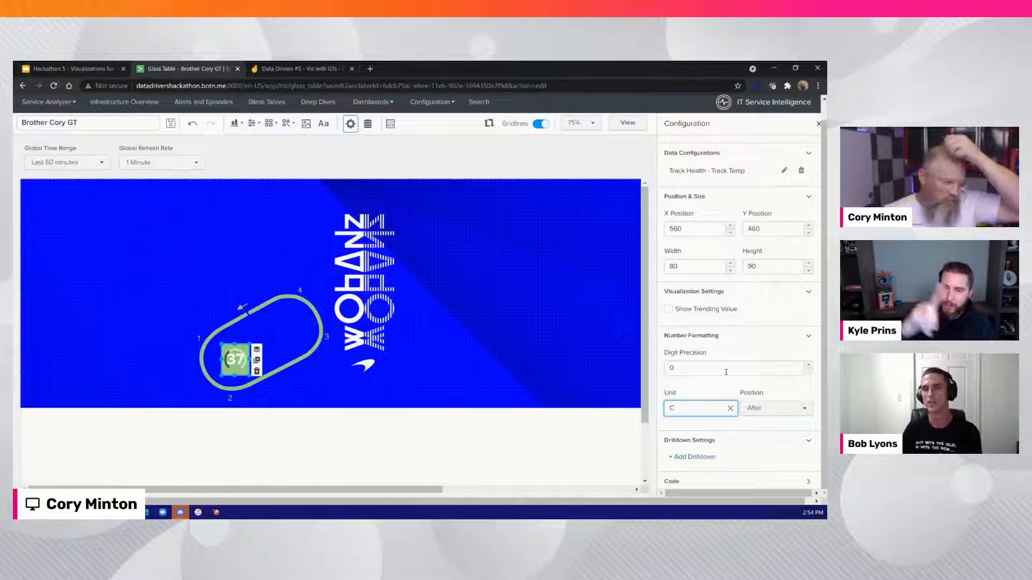
key(Return)
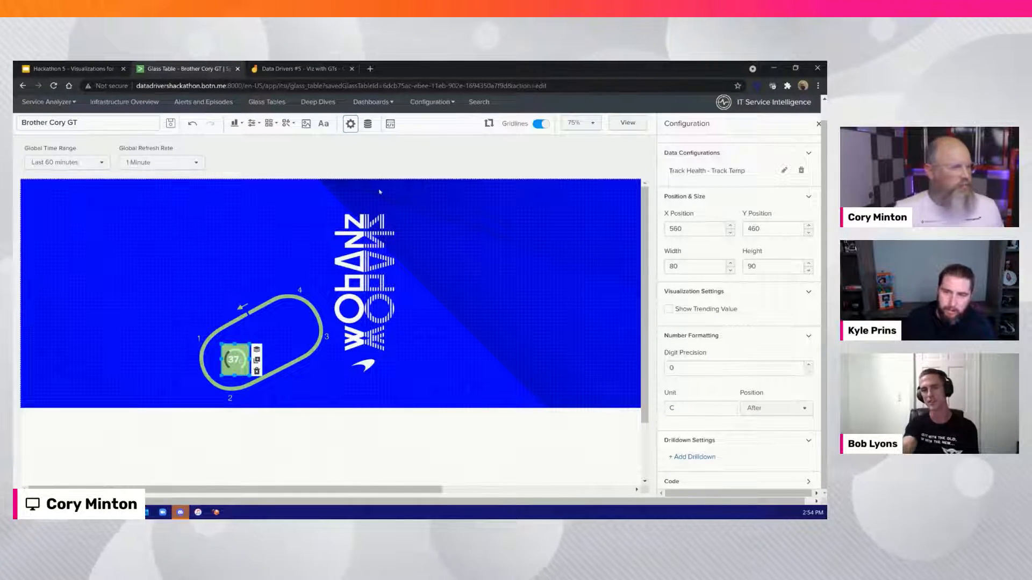
Add a text label reading TRACK TEMP, narrow it to a width of 160 and place it just above the radial chart
click(323, 124)
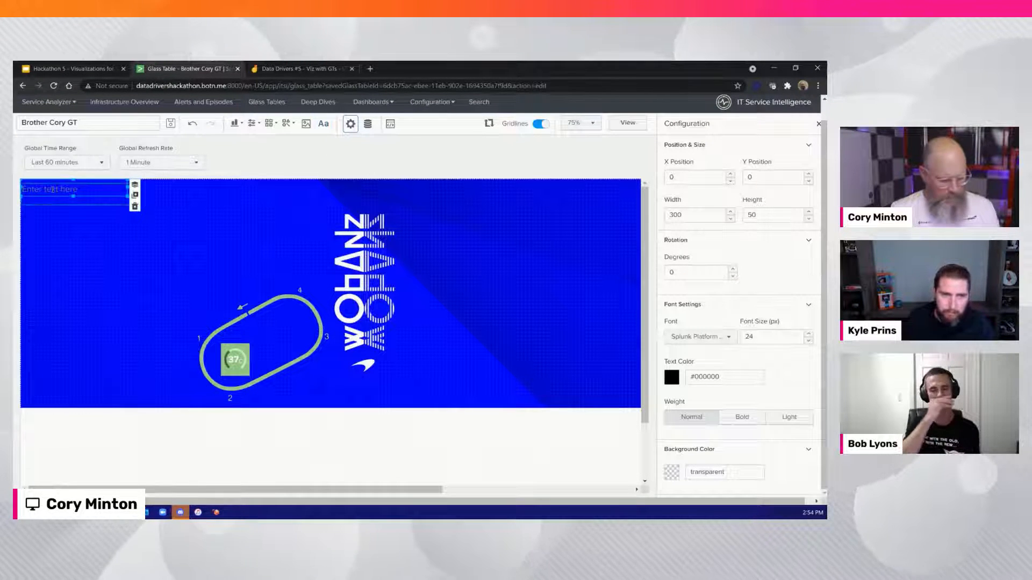
text(TRACK TEMP)
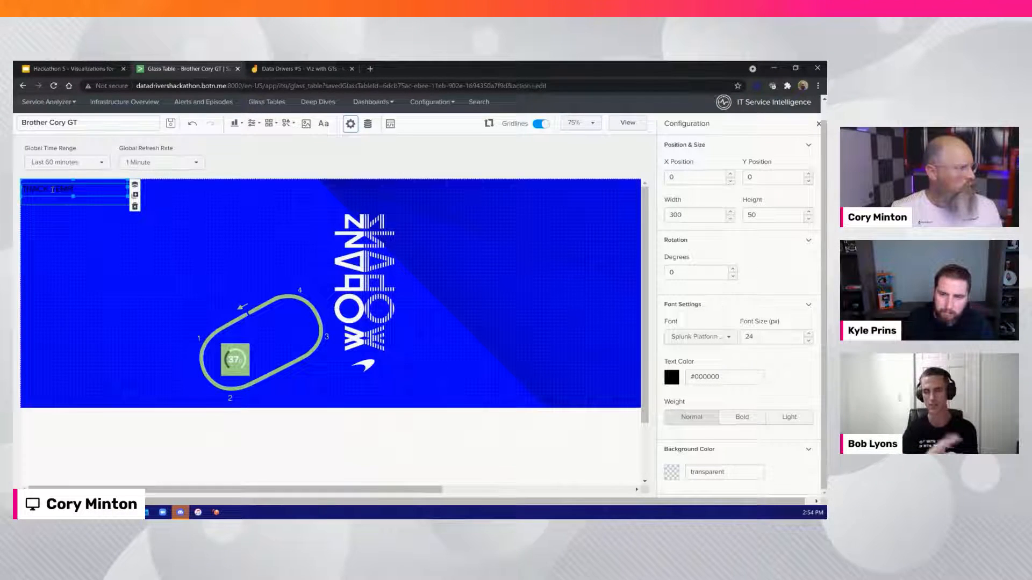
scroll(52, 189, up, 1)
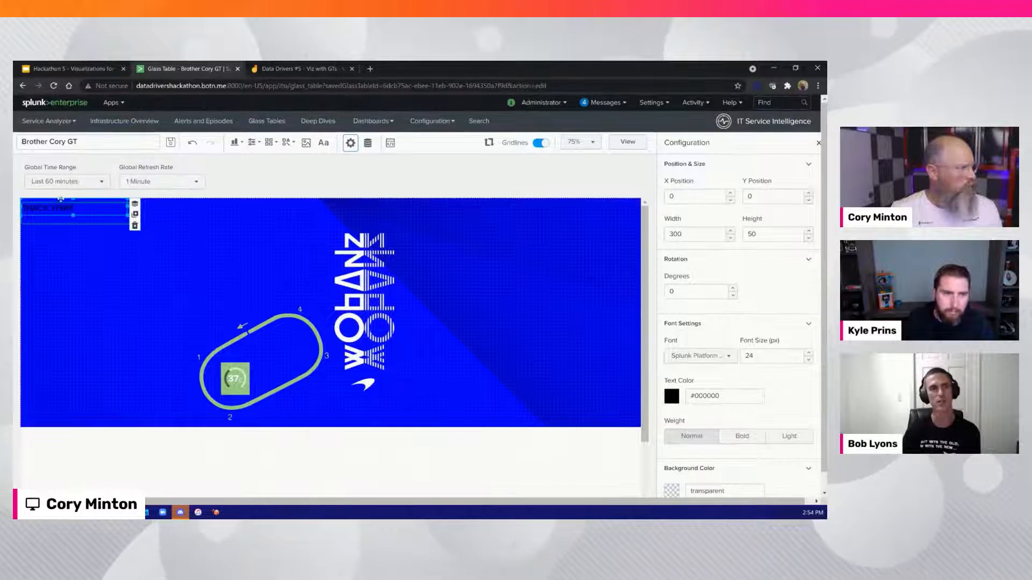
drag(63, 200, 170, 280)
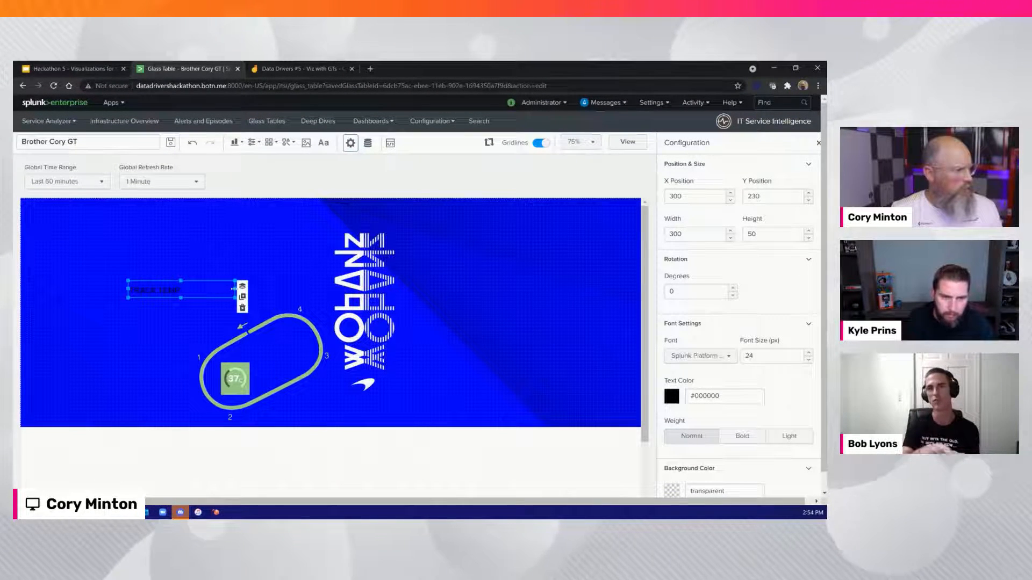
drag(235, 289, 251, 347)
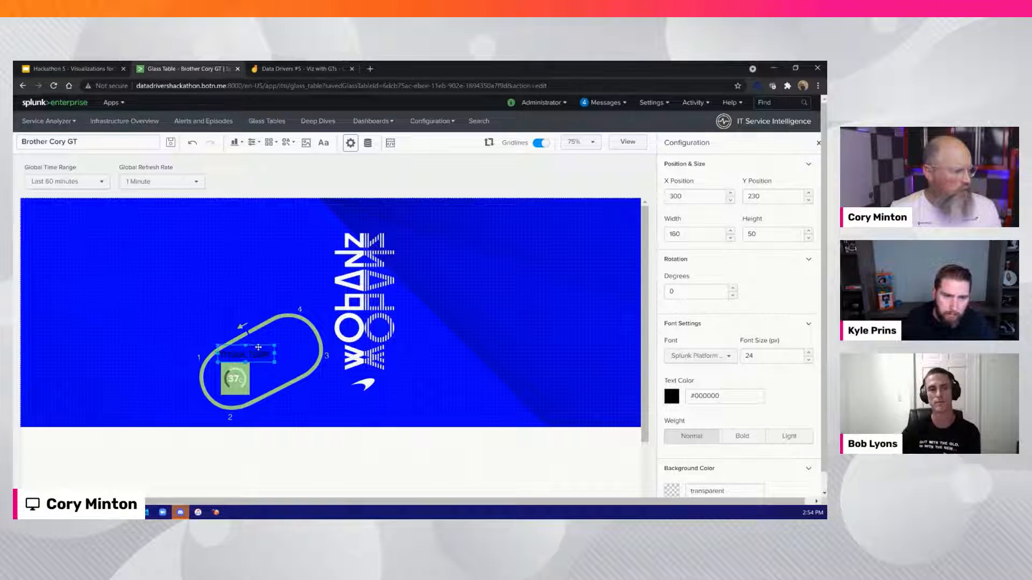
Shift the radial chart to X 580, then move and enlarge the track map to 690 by 380 at X 320, Y 220
click(234, 379)
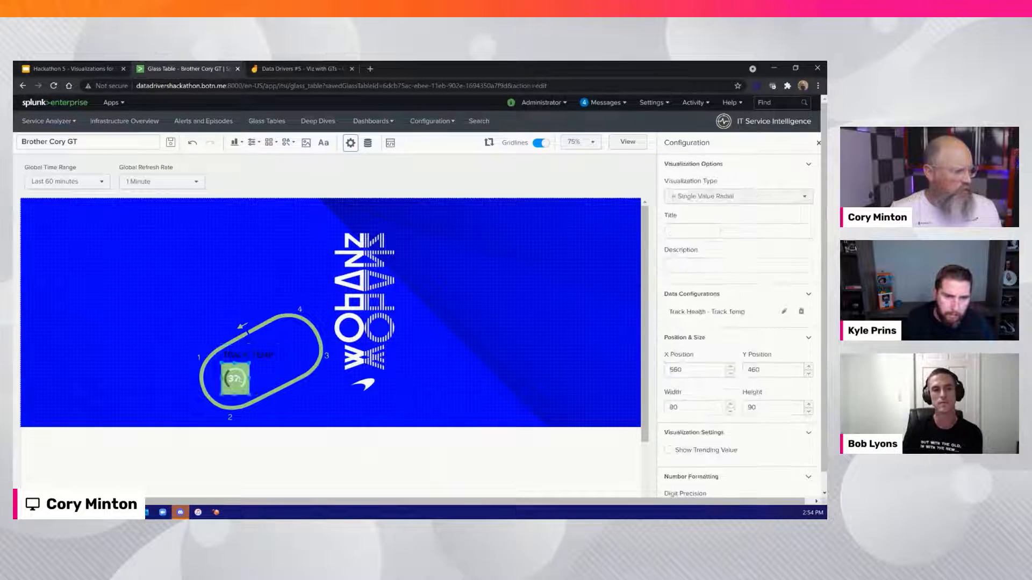
drag(235, 378, 242, 380)
drag(276, 309, 261, 299)
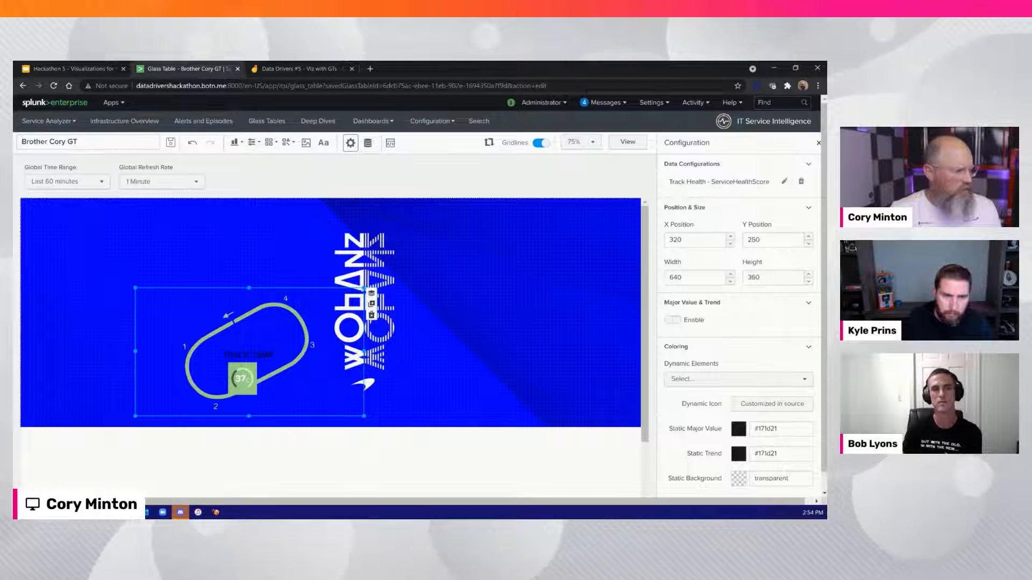
mouse_move(364, 288)
mouse_down()
mouse_move(392, 274)
mouse_move(385, 281)
mouse_up()
Position the TRACK TEMP label at X 530, Y 370 and the radial chart directly beneath it inside the track outline
click(243, 354)
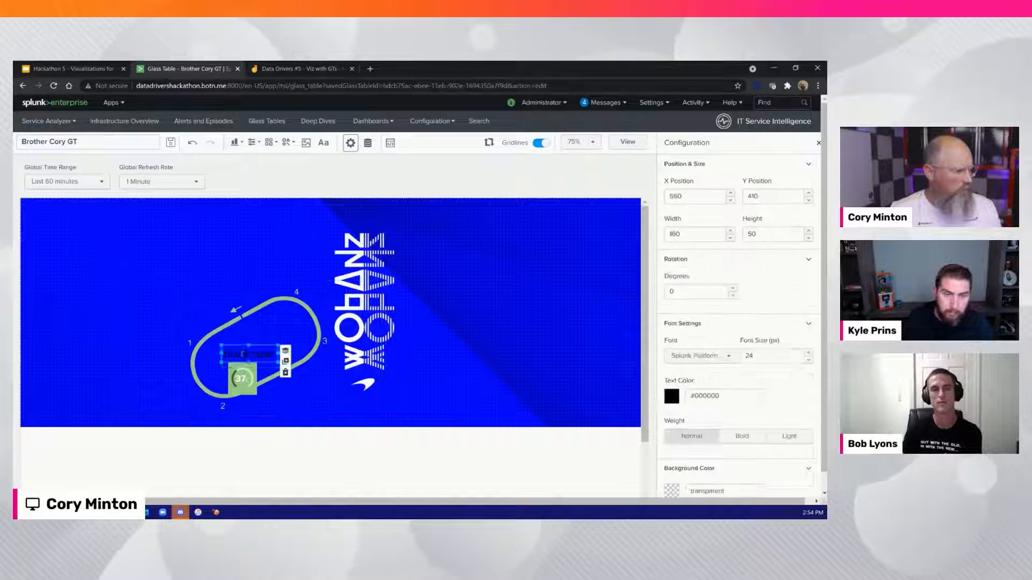
mouse_move(237, 337)
mouse_down()
mouse_move(233, 328)
mouse_move(236, 350)
mouse_move(234, 335)
mouse_up()
click(237, 353)
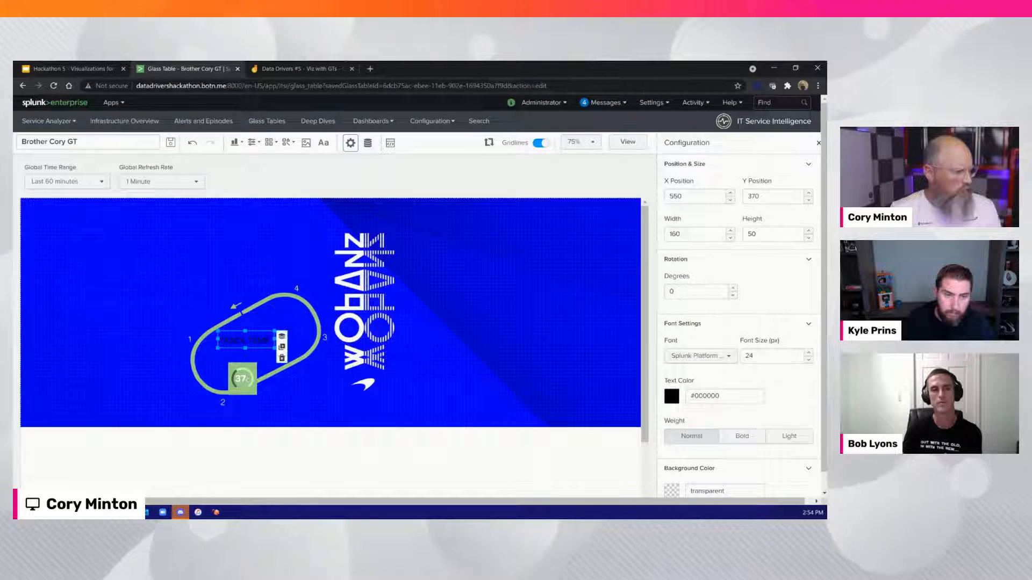
click(242, 379)
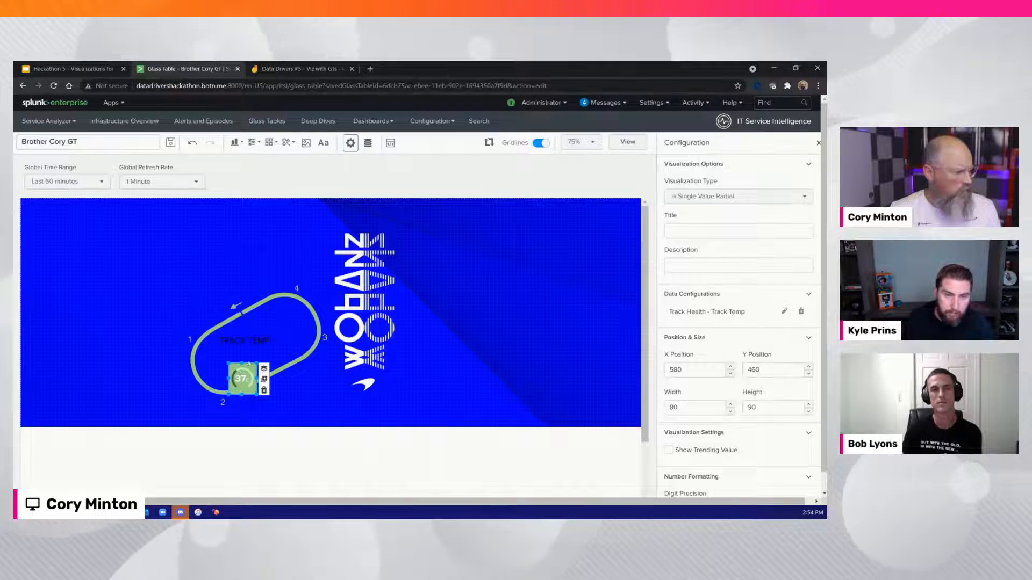
drag(249, 368, 241, 352)
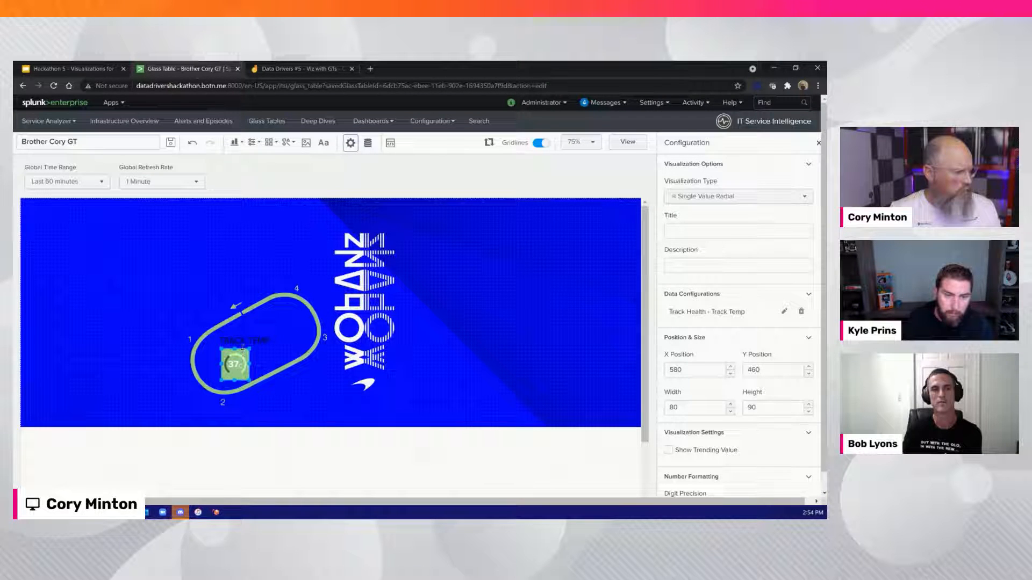
click(243, 340)
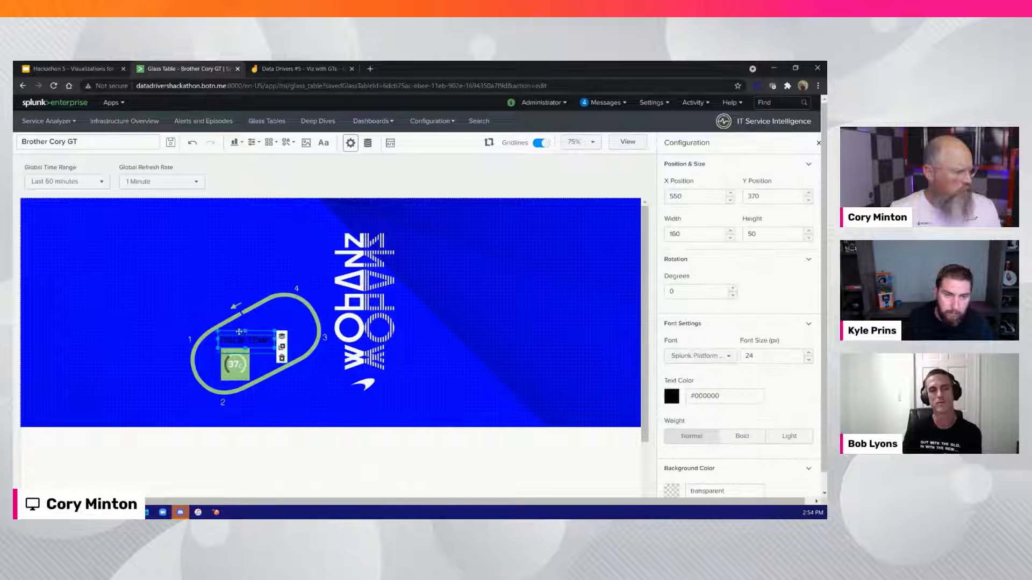
drag(238, 331, 231, 332)
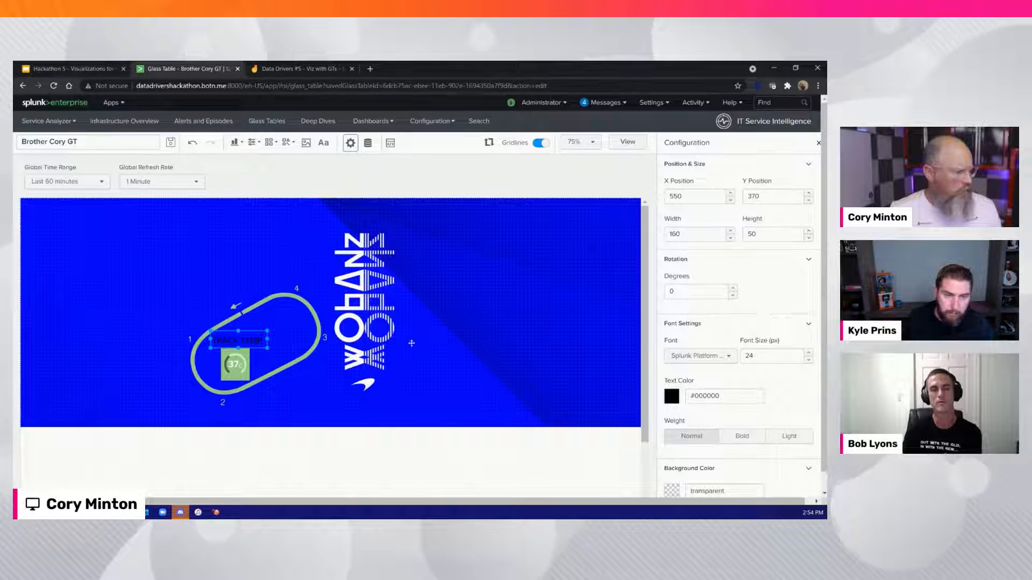
Set the TRACK TEMP label's text color to white (#ffffff) and leave the label
click(671, 397)
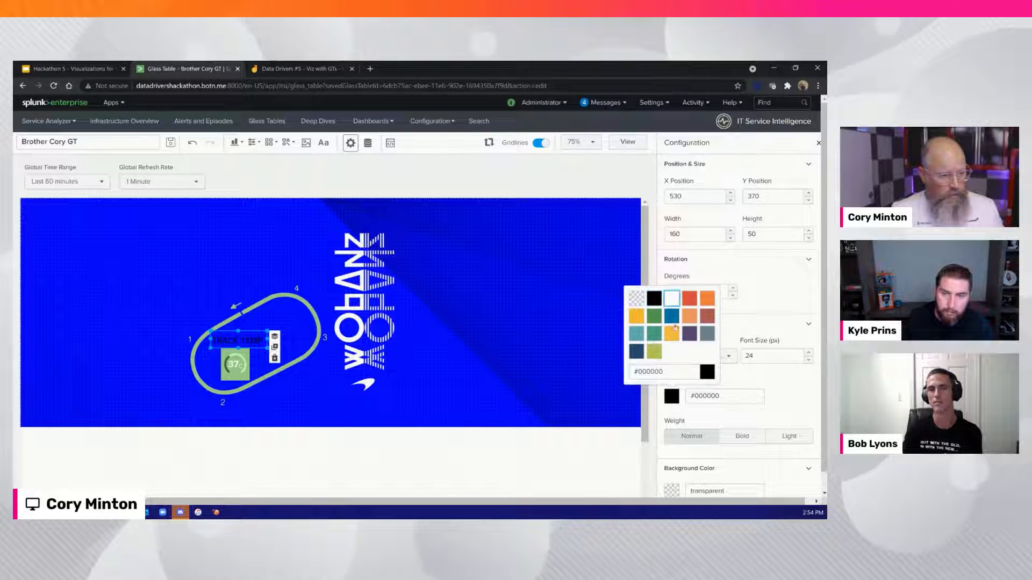
click(672, 299)
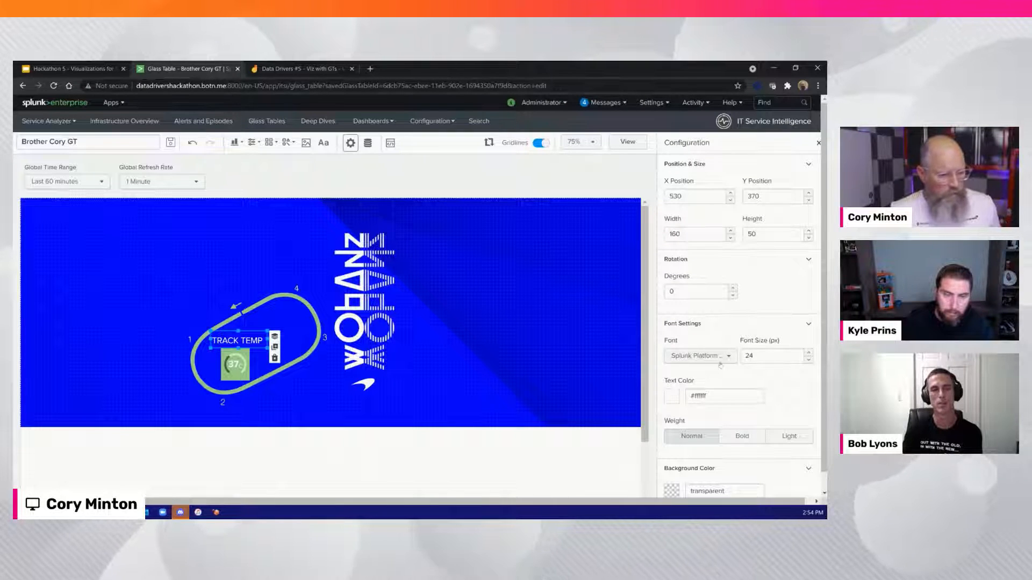
scroll(778, 434, down, 2)
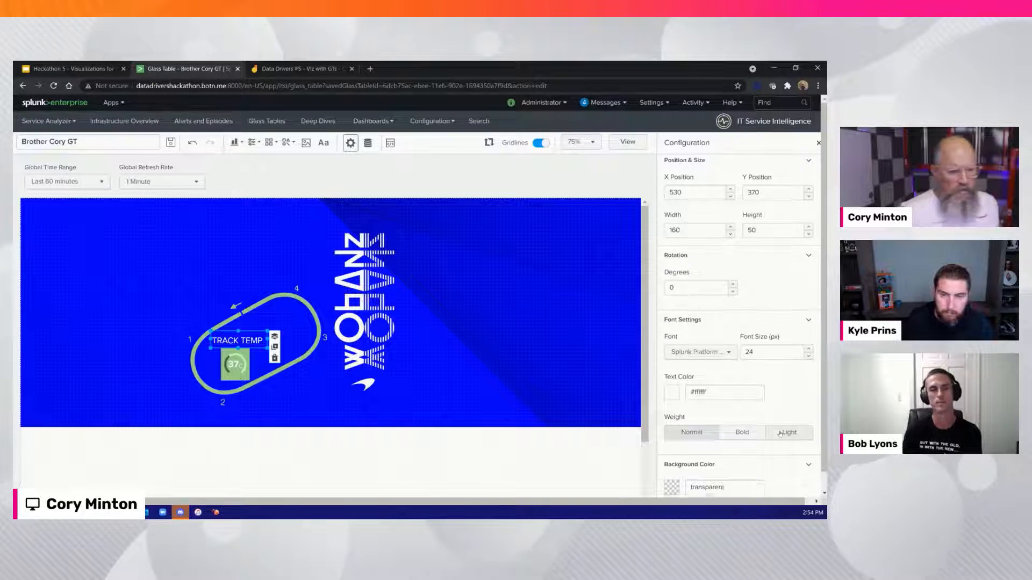
click(299, 388)
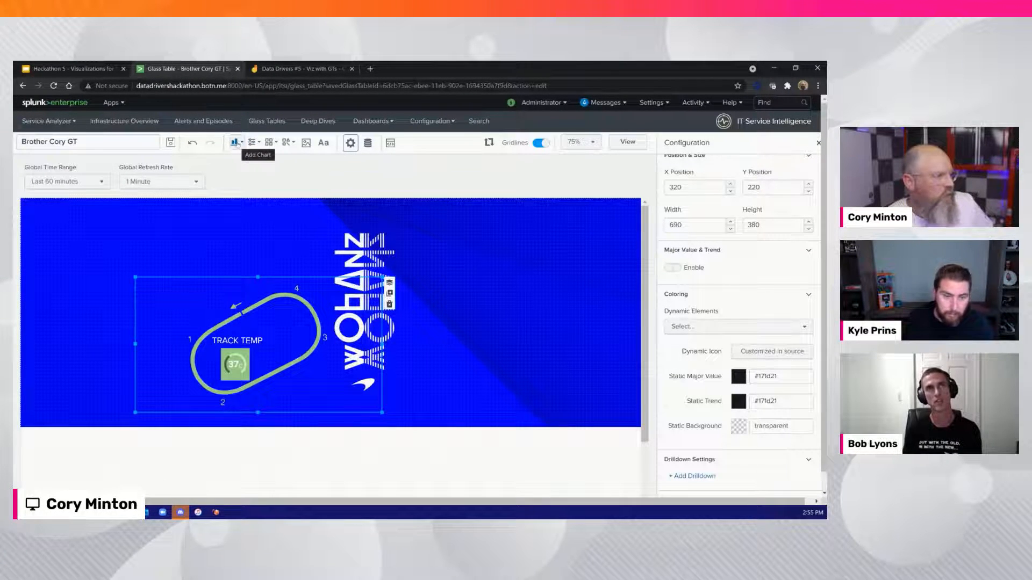
click(236, 143)
scroll(236, 254, down, 5)
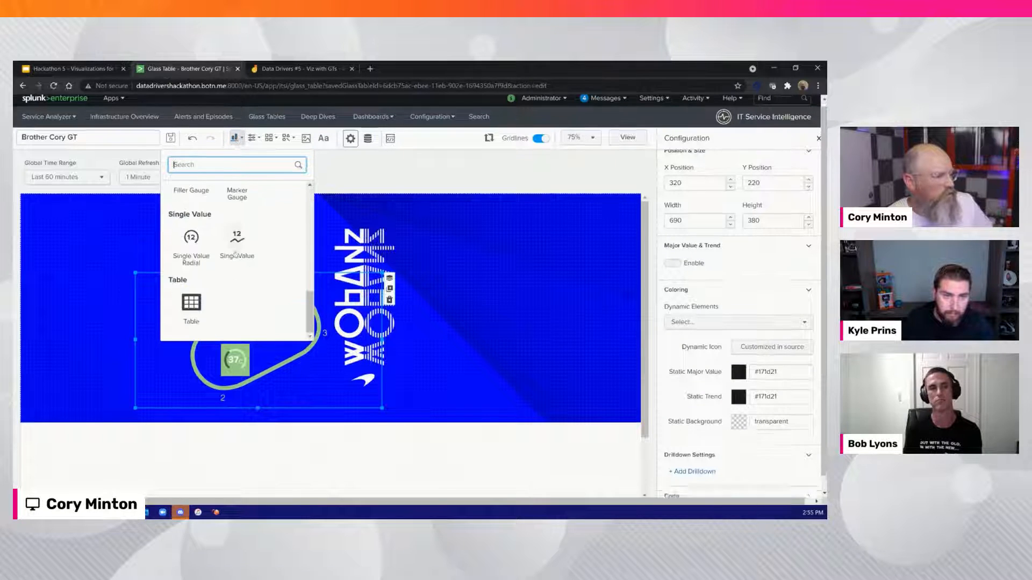
scroll(235, 254, down, 1)
click(236, 221)
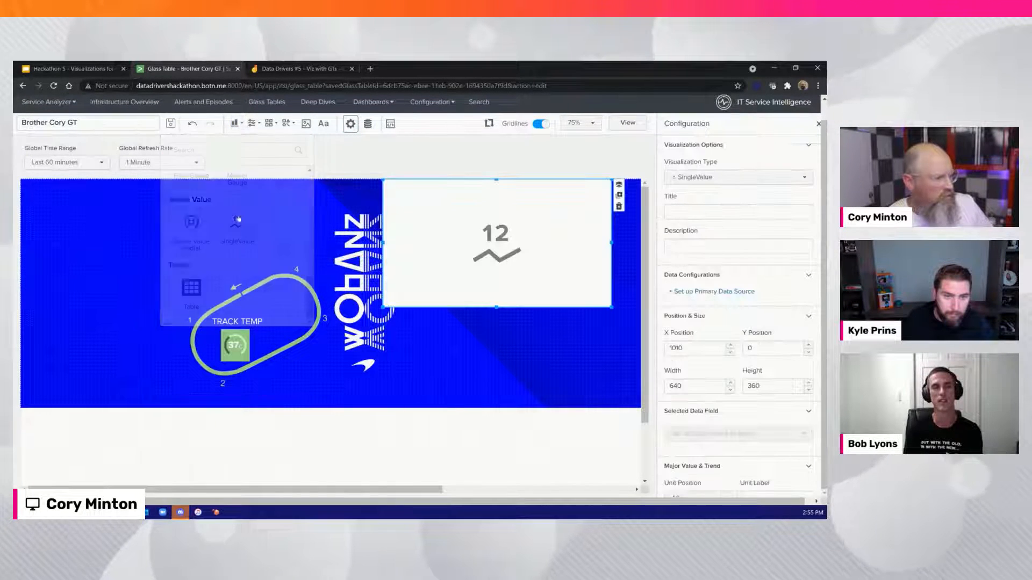
click(715, 292)
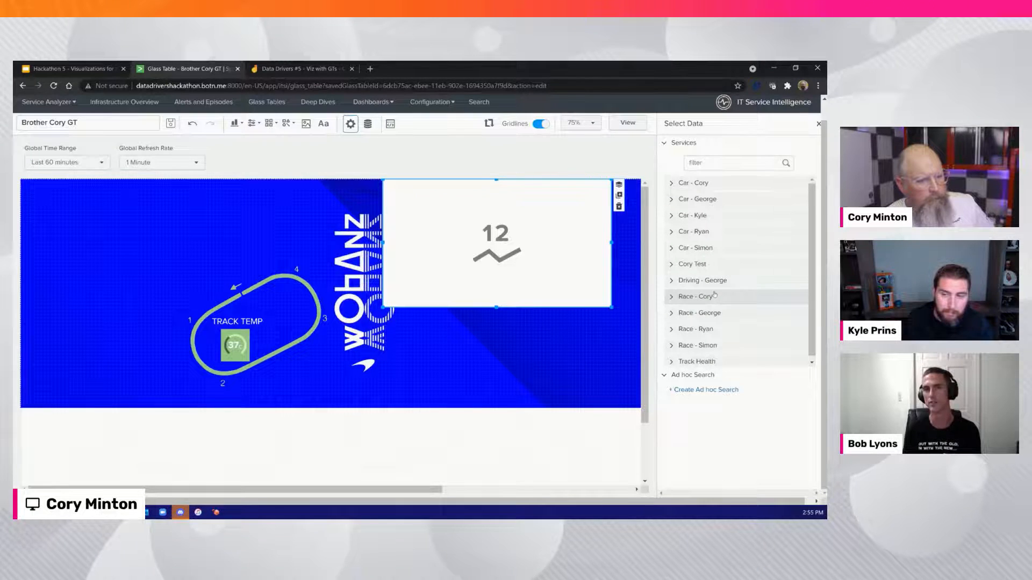
click(671, 363)
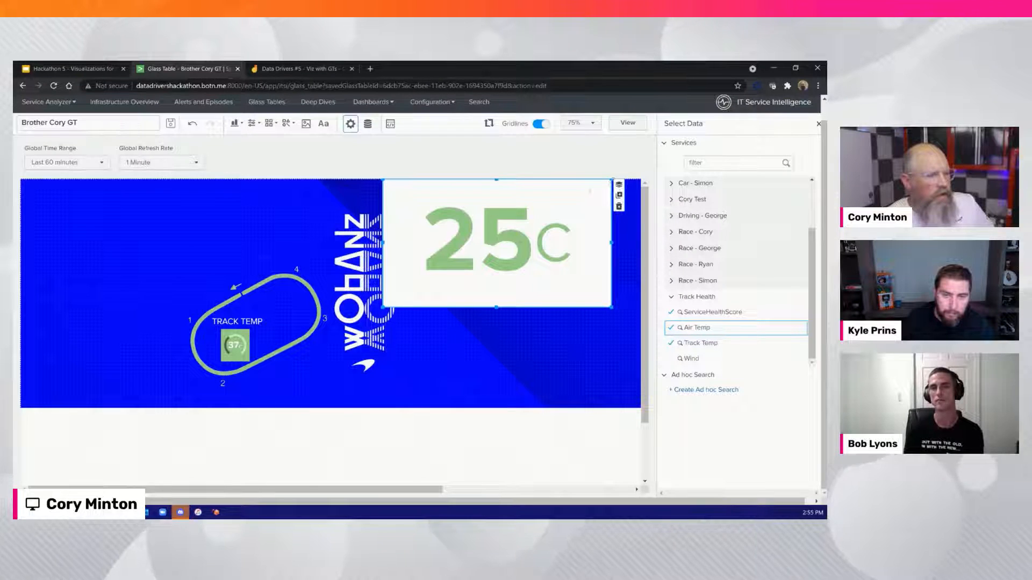
drag(612, 179, 288, 315)
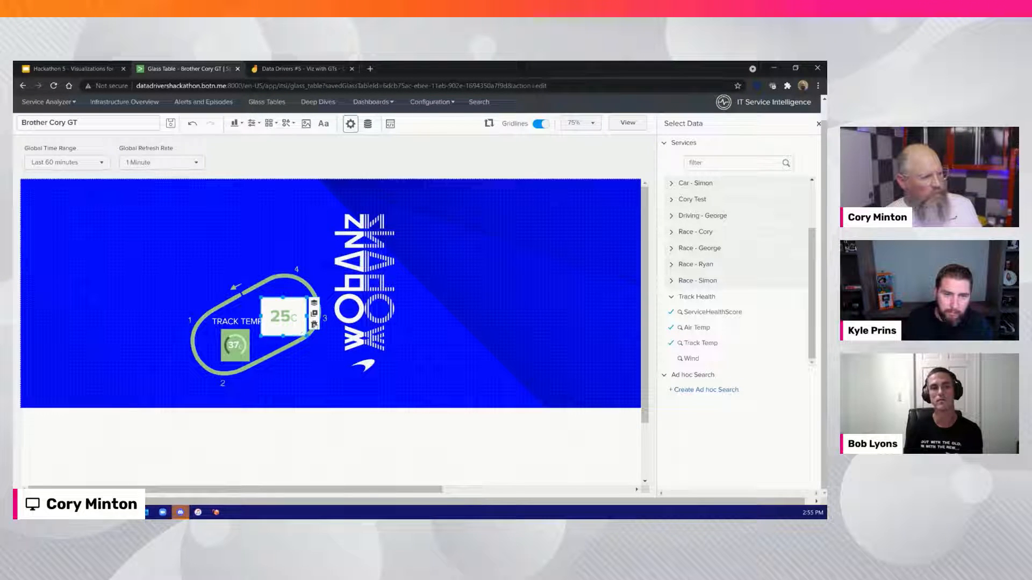
click(314, 325)
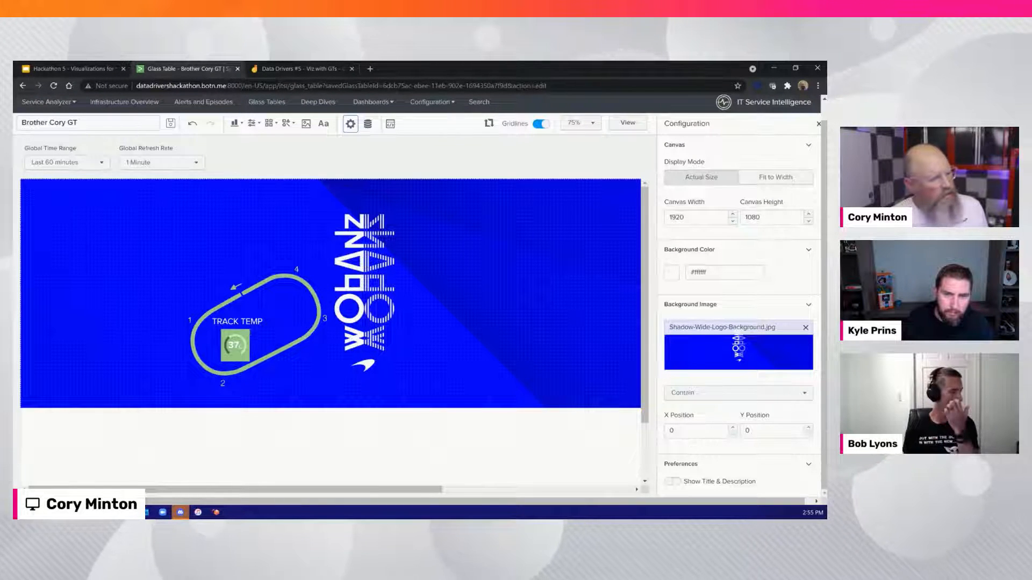
Clone the TRACK TEMP label, change the copy's text to AIR TEMP and place it inside the track outline near turn 4
click(251, 322)
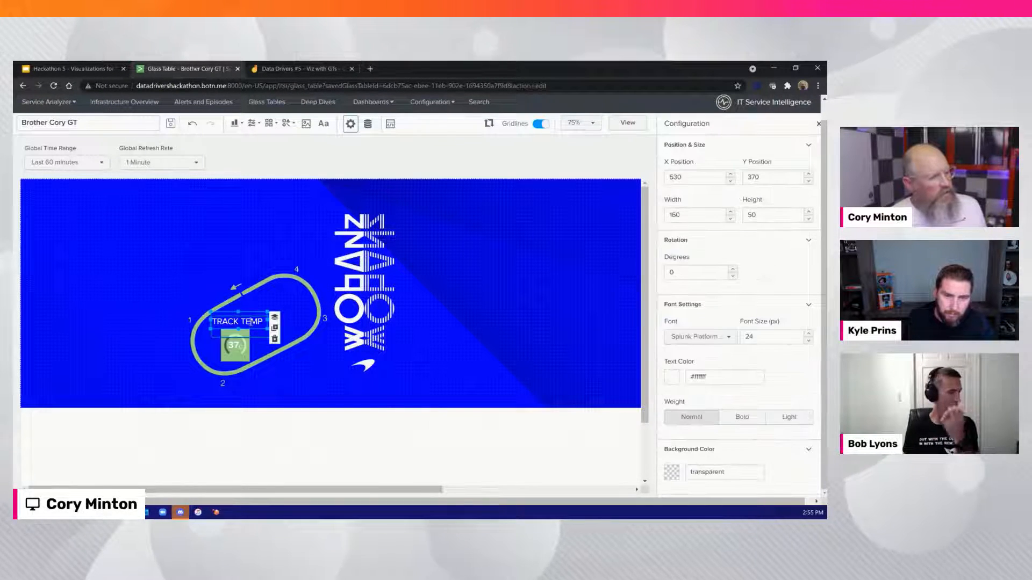
click(275, 328)
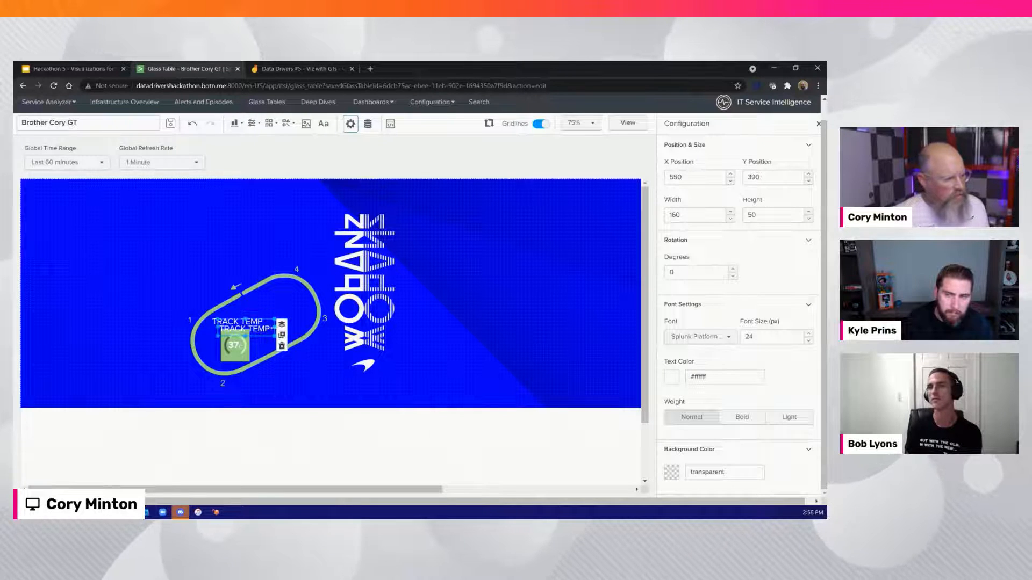
drag(269, 322, 305, 288)
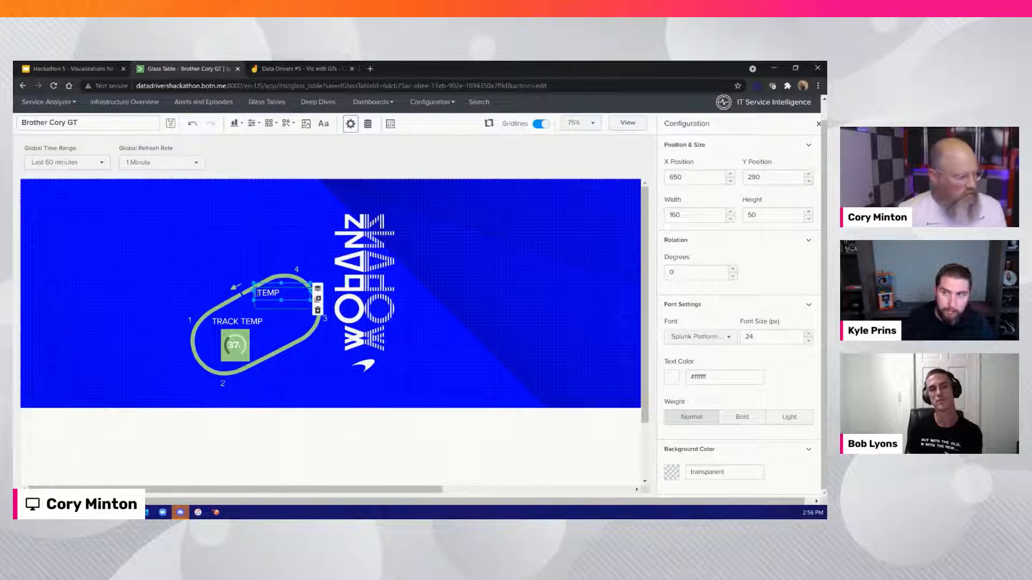
text(IR)
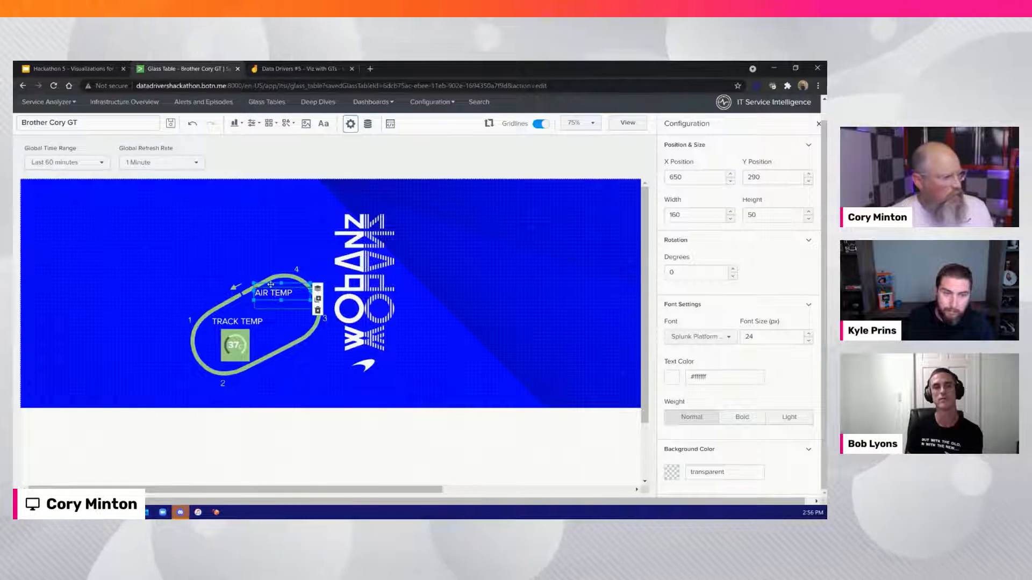
drag(270, 284, 278, 294)
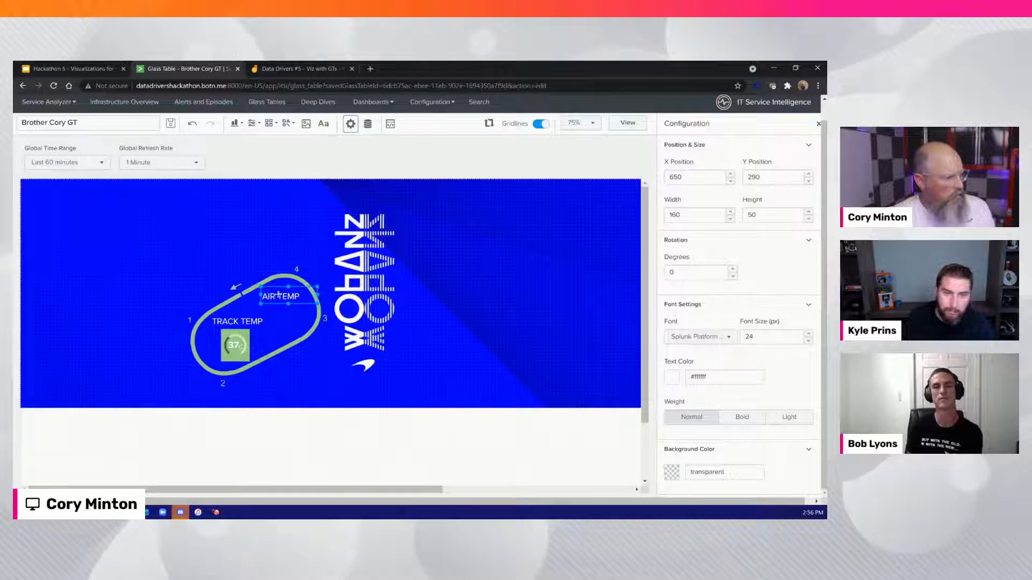
Clone the track temperature radial chart and place the copy beneath the AIR TEMP label at X 680, Y 350
click(235, 345)
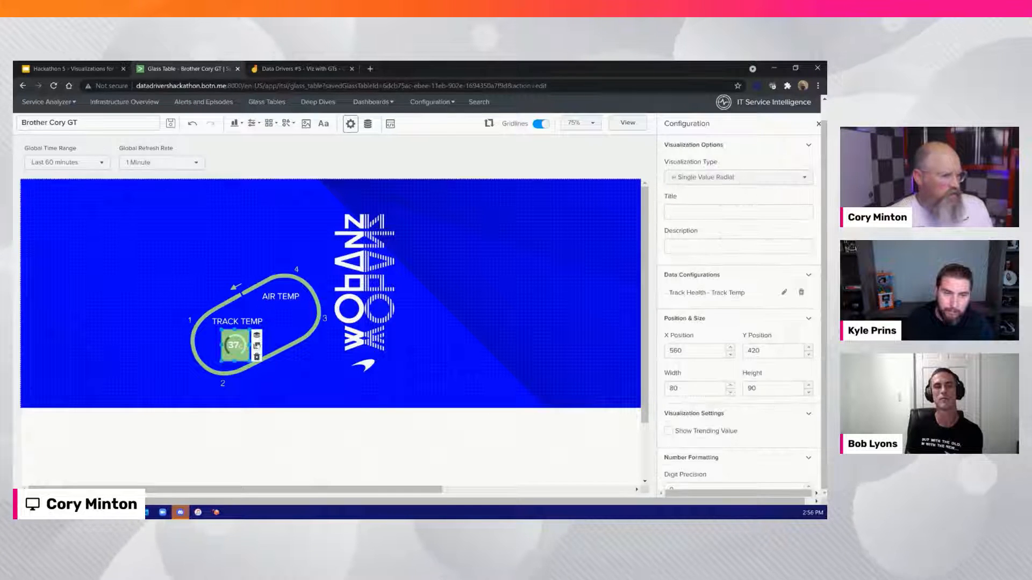
click(257, 345)
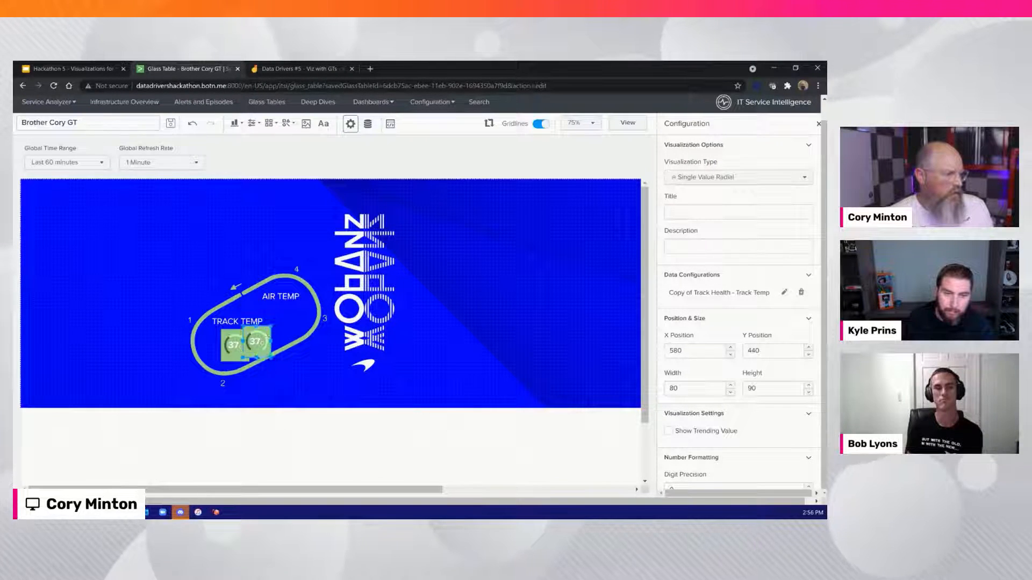
drag(256, 344, 276, 319)
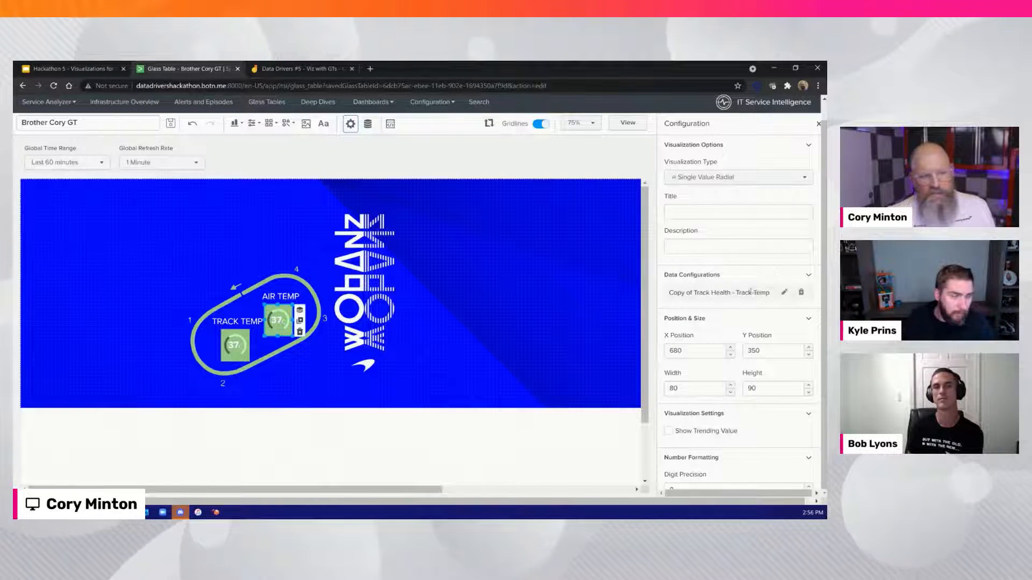
Replace the cloned radial chart's data source with the Air Temp KPI of the Track Health service and leave the chart
click(801, 293)
click(696, 293)
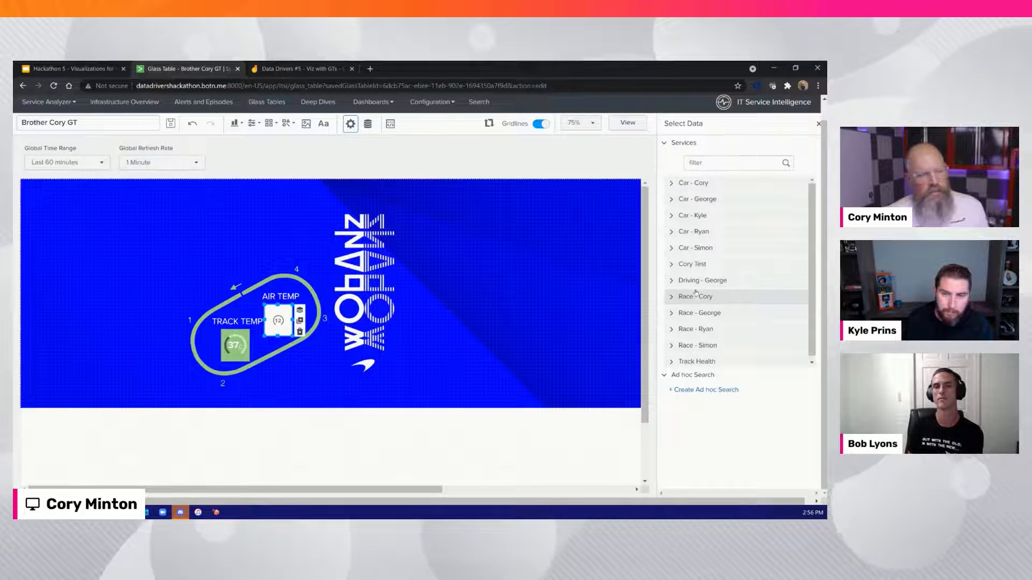
click(697, 361)
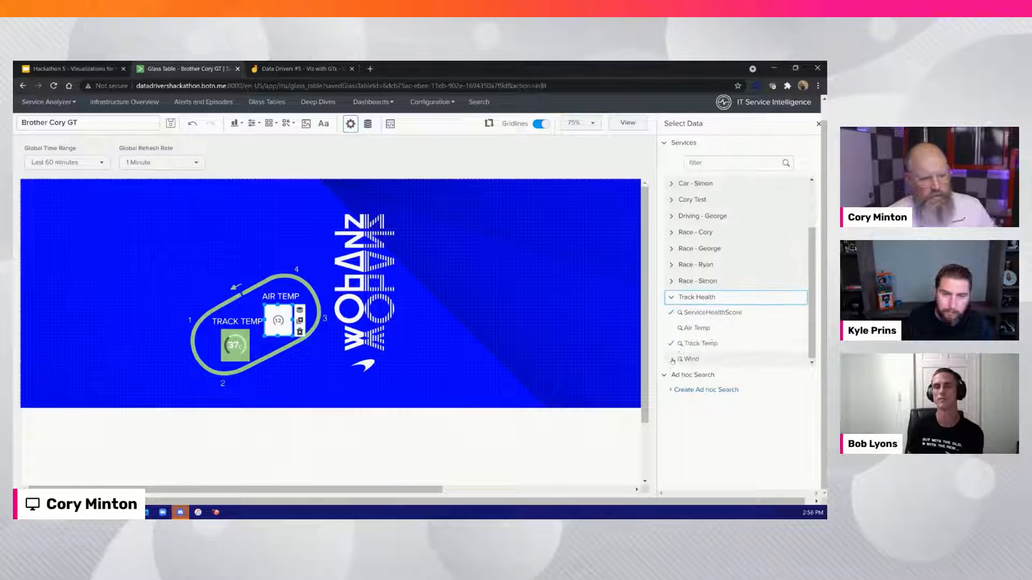
click(699, 329)
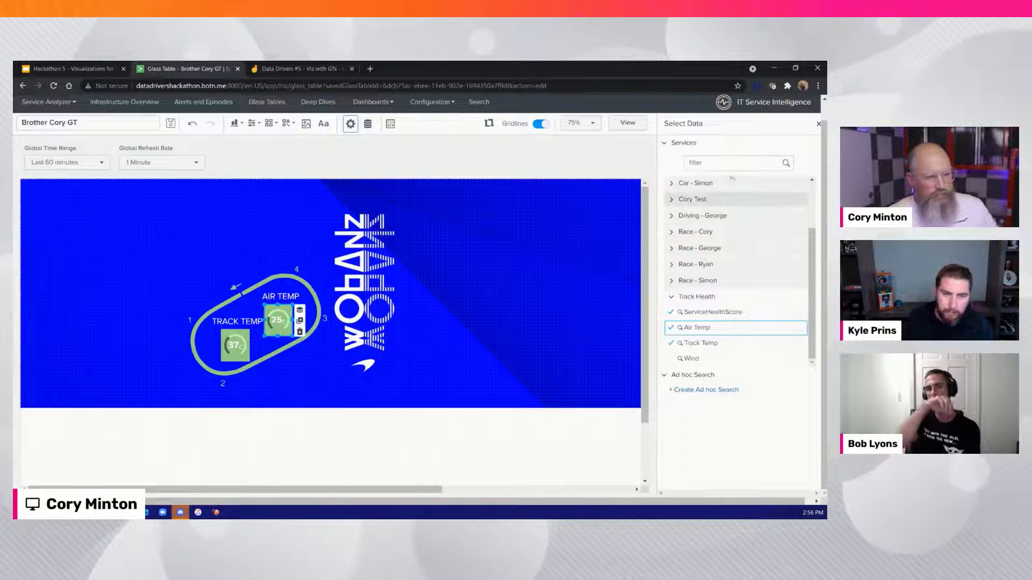
click(191, 304)
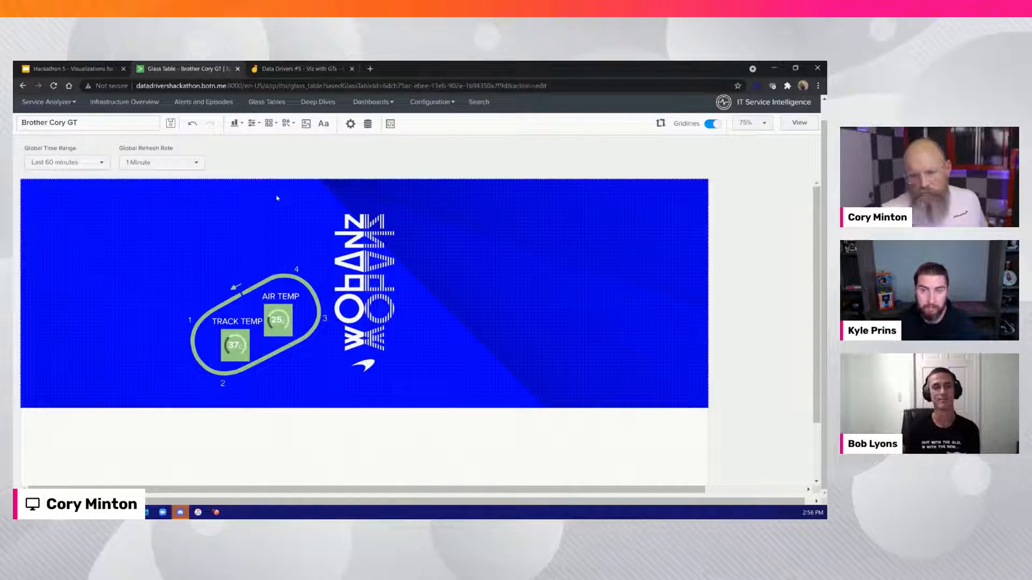
Add the Bristol Motor Speedway logo icon to the canvas and place it above the track map at X 300, Y 0
scroll(277, 198, up, 1)
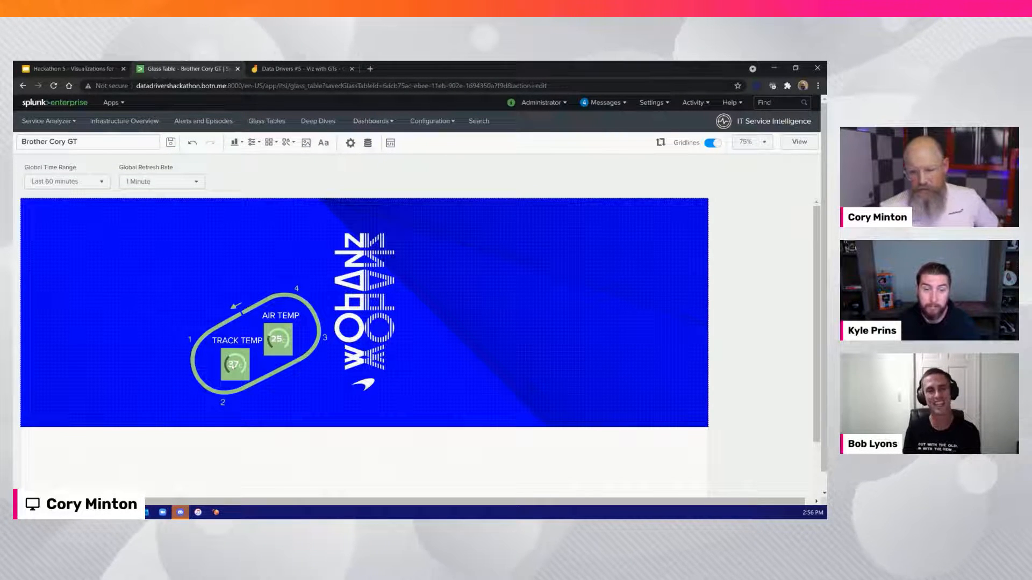
click(284, 145)
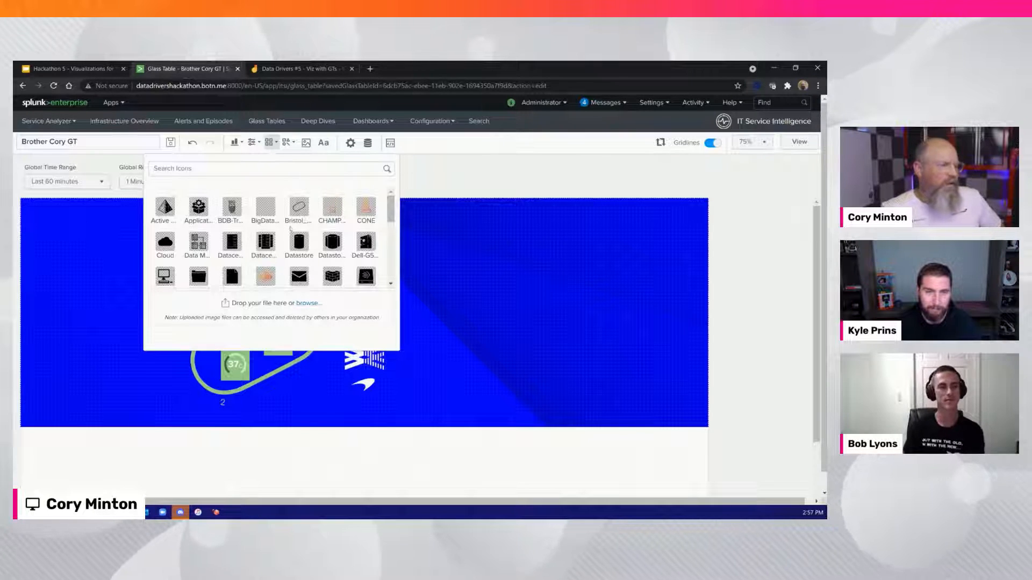
scroll(290, 228, down, 3)
scroll(290, 230, down, 2)
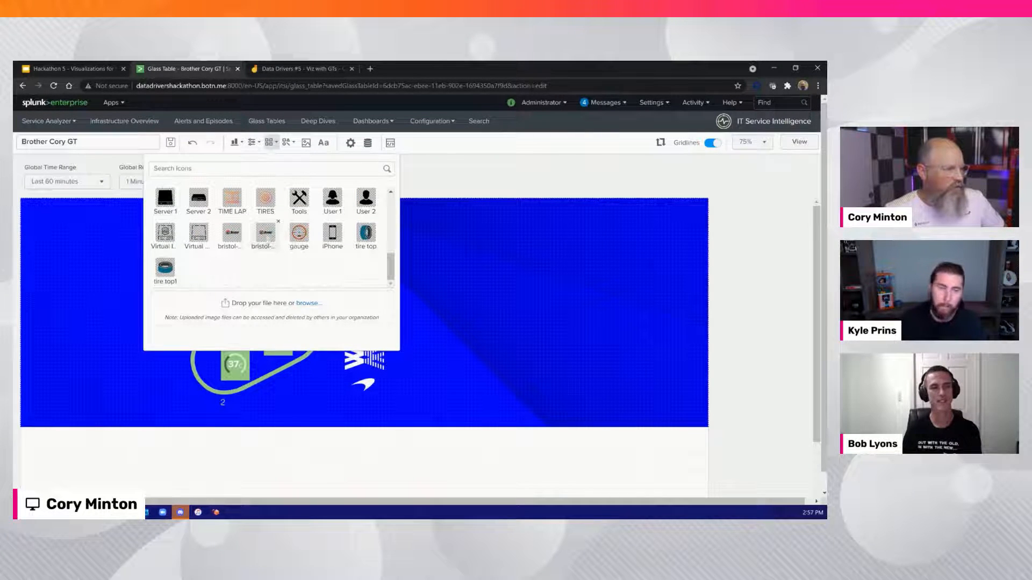
click(267, 237)
drag(509, 262, 257, 261)
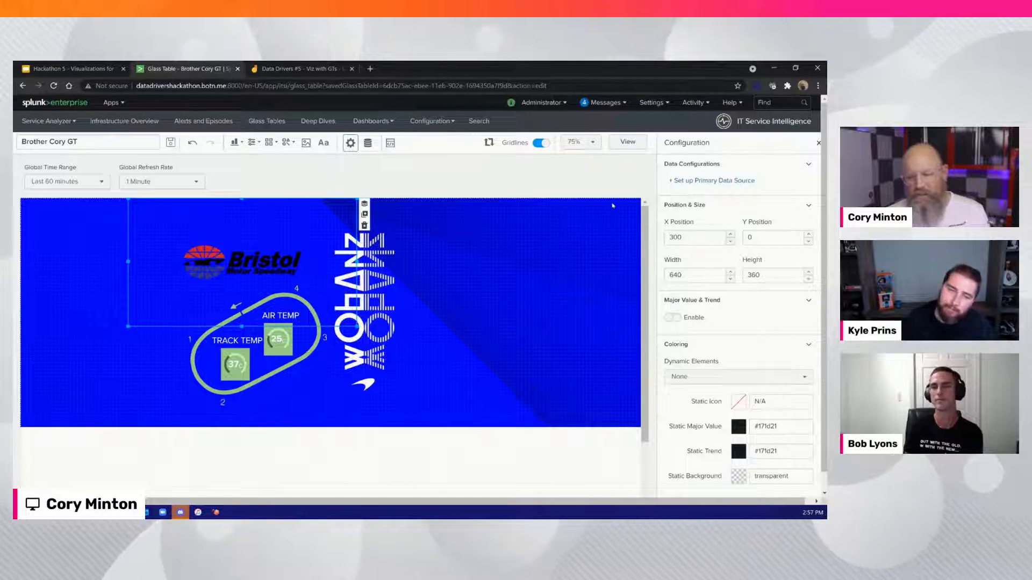
Link the Bristol logo to Track Health's ServiceHealthScore and shift it slightly right above the track map
click(712, 181)
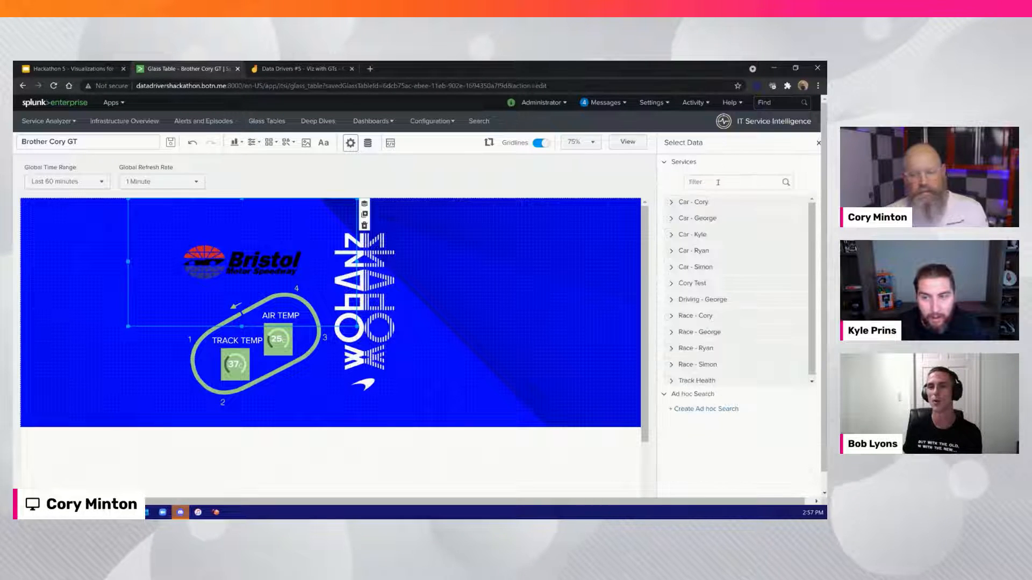
click(679, 381)
click(702, 331)
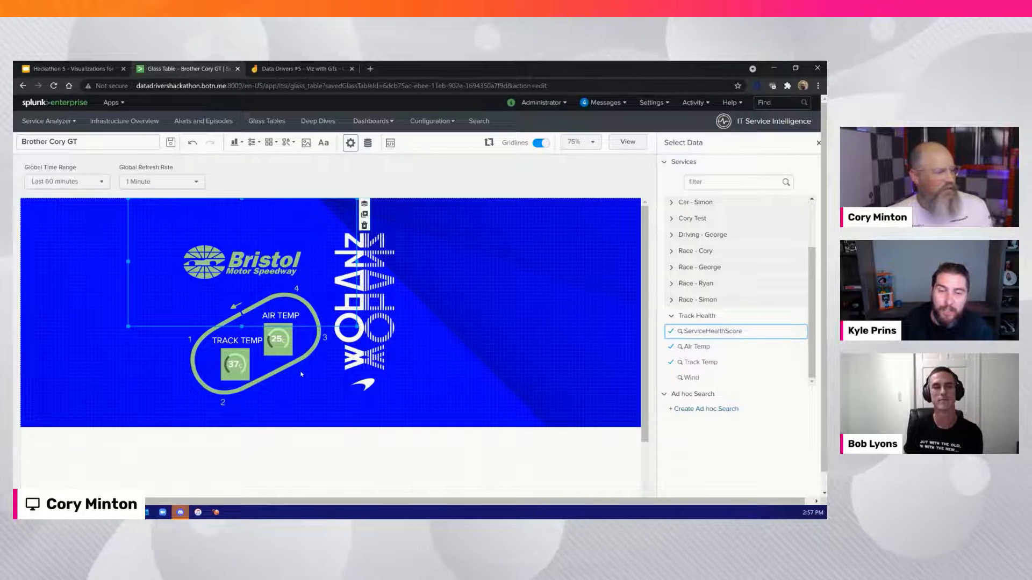
drag(128, 262, 232, 262)
drag(297, 272, 251, 269)
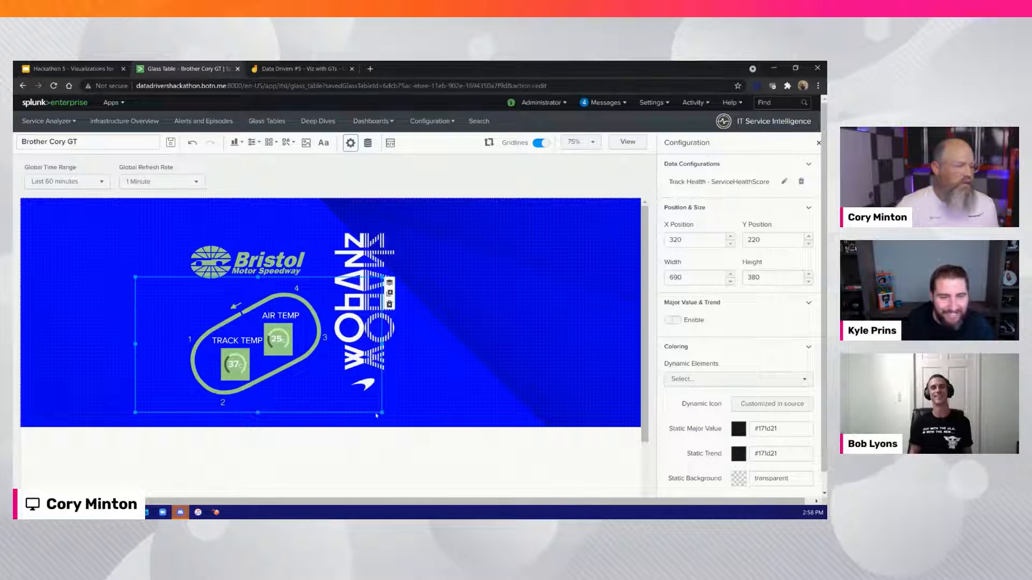
click(414, 354)
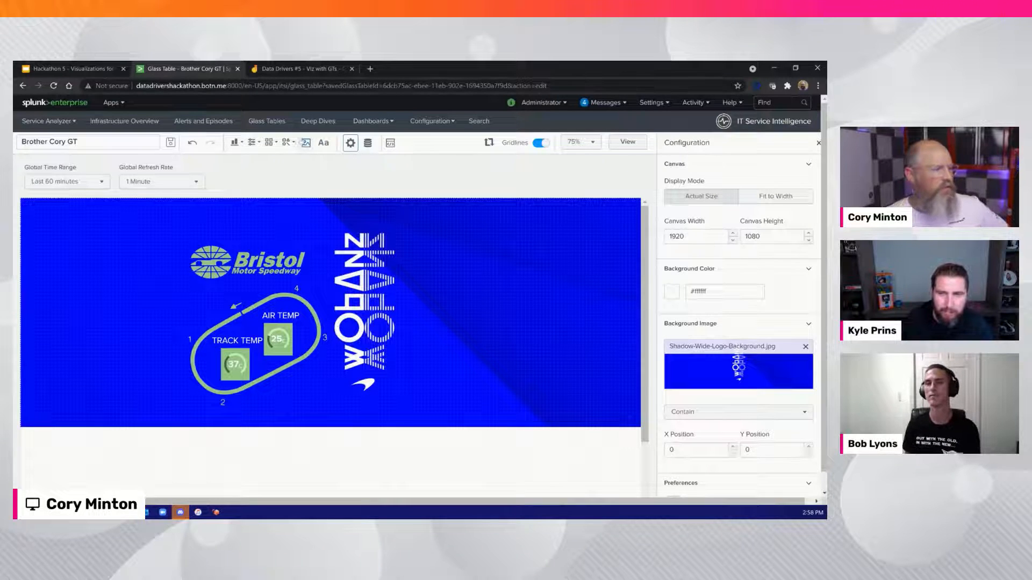
Add a line shape and lay it horizontally just below the track outline between turns 2 and 3
click(288, 142)
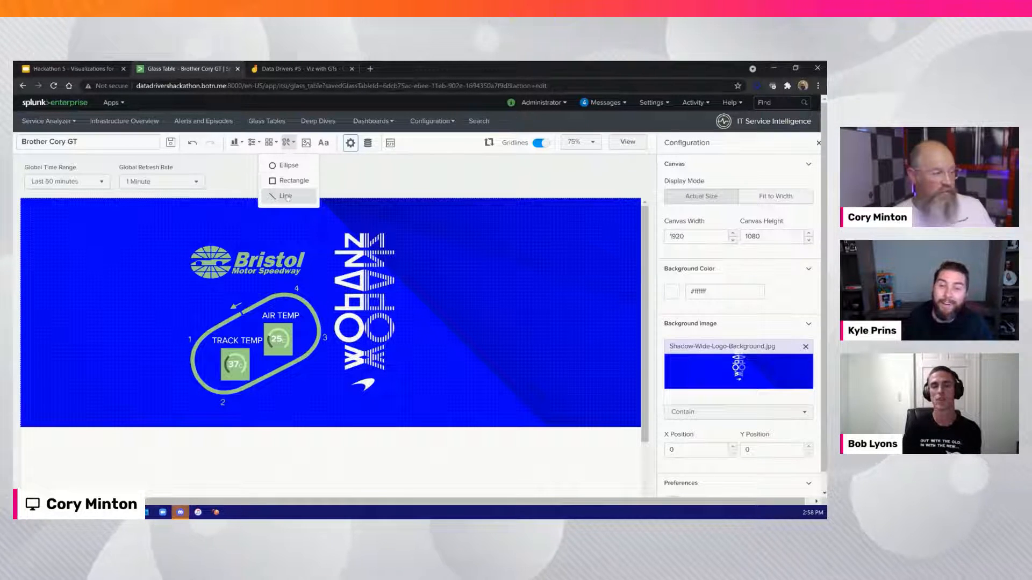
click(287, 197)
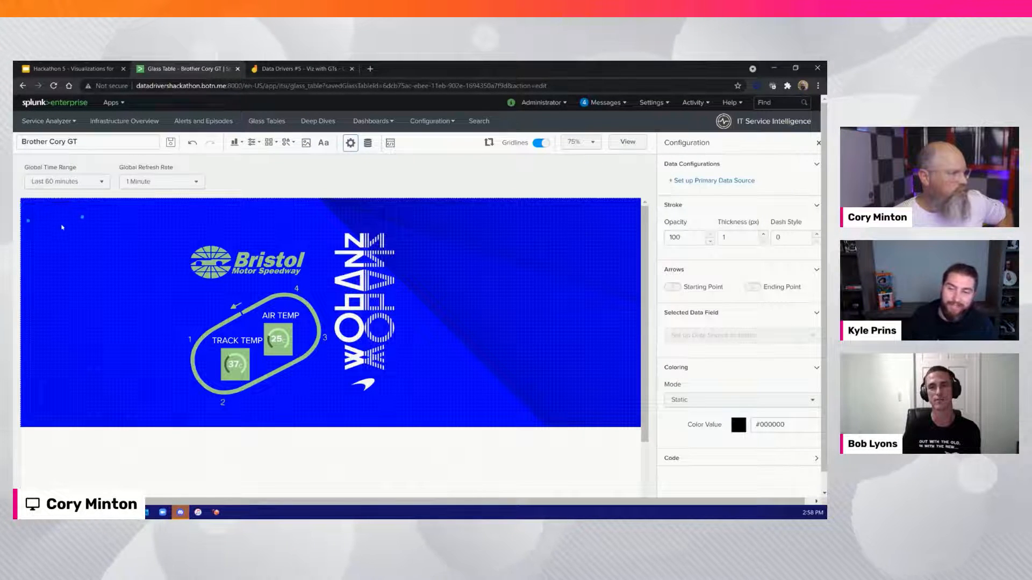
drag(56, 205, 302, 391)
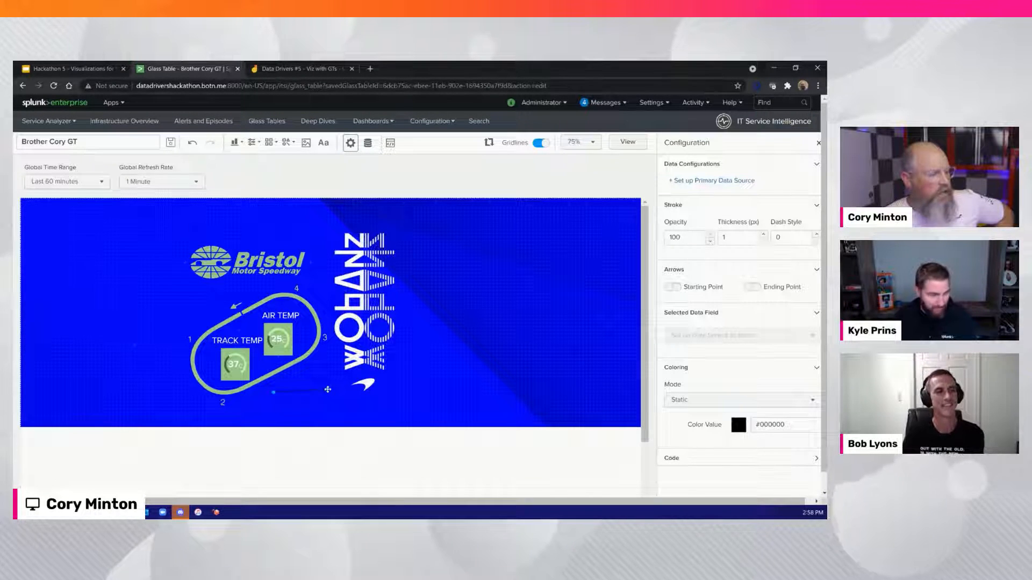
drag(328, 390, 327, 393)
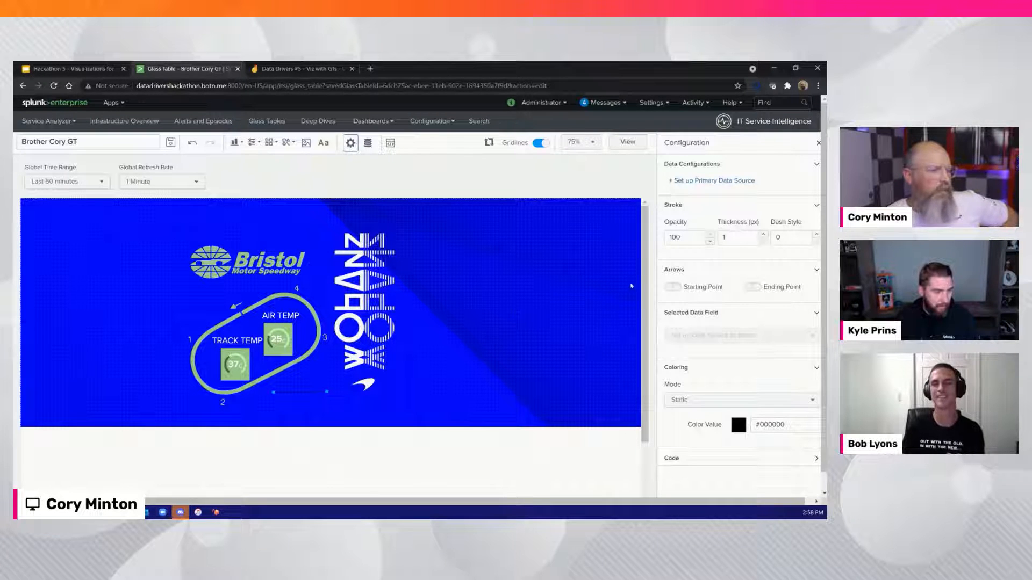
Turn on the line's starting-point arrow and set its thickness to 15 px
click(672, 287)
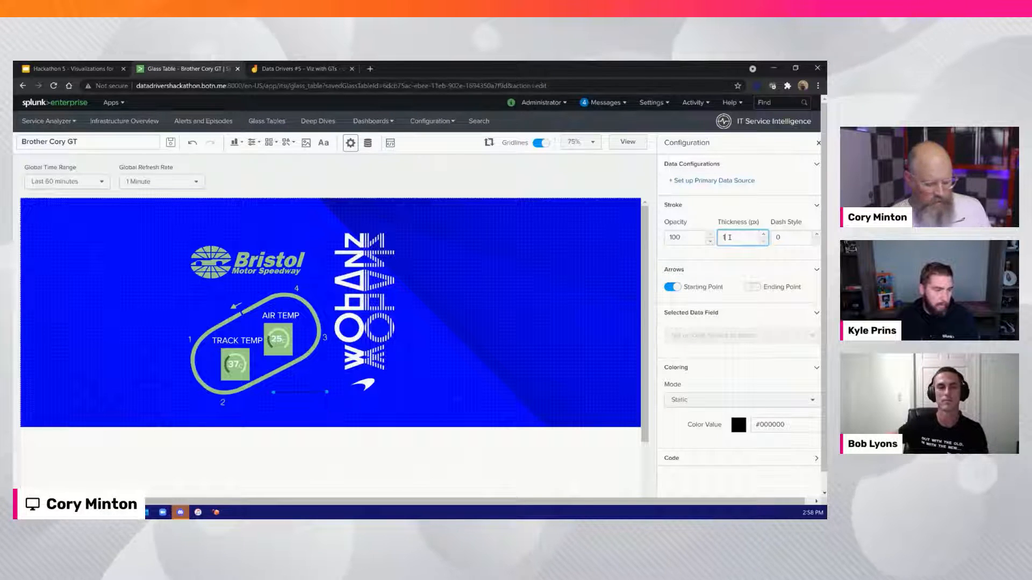
text(5)
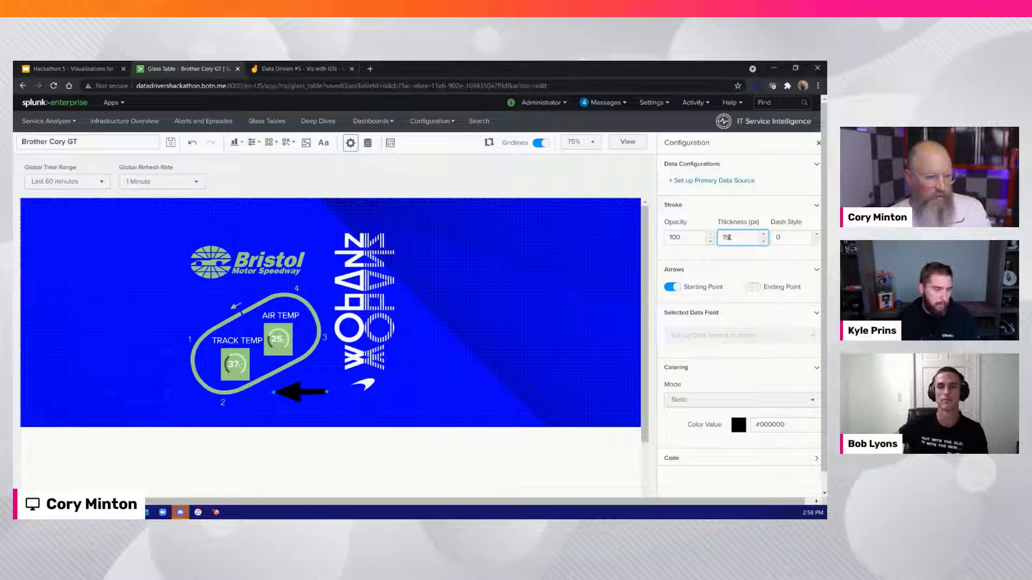
click(434, 406)
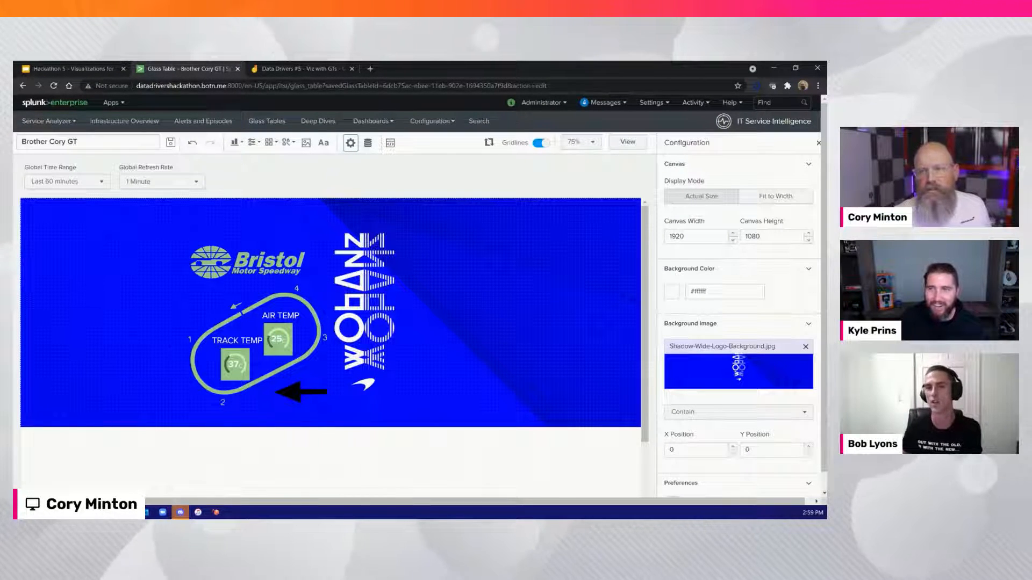
Switch to the File Explorer window and look through the racing icon files in the SVG folder
key(alt+Tab)
scroll(565, 250, down, 10)
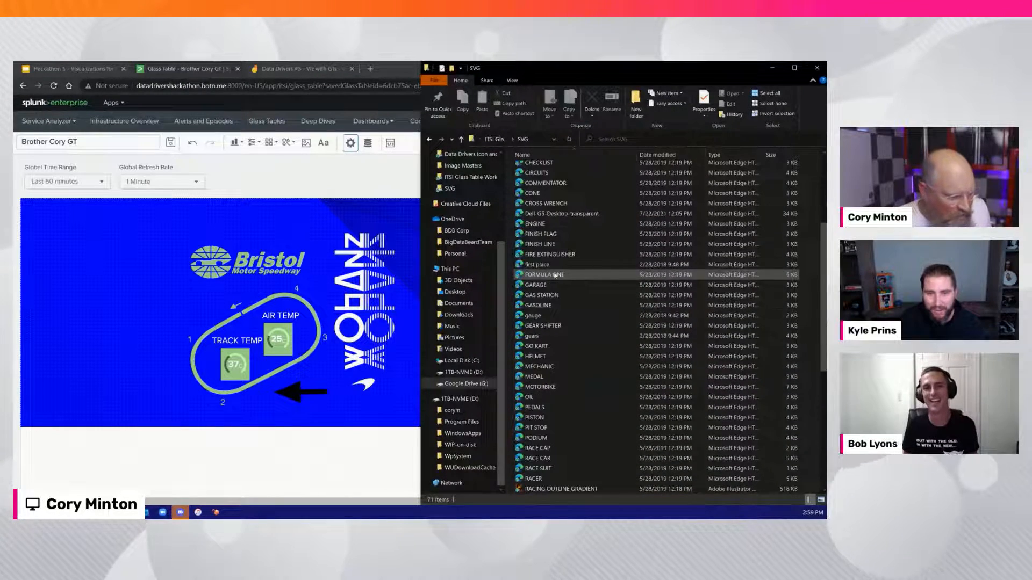
scroll(555, 275, down, 2)
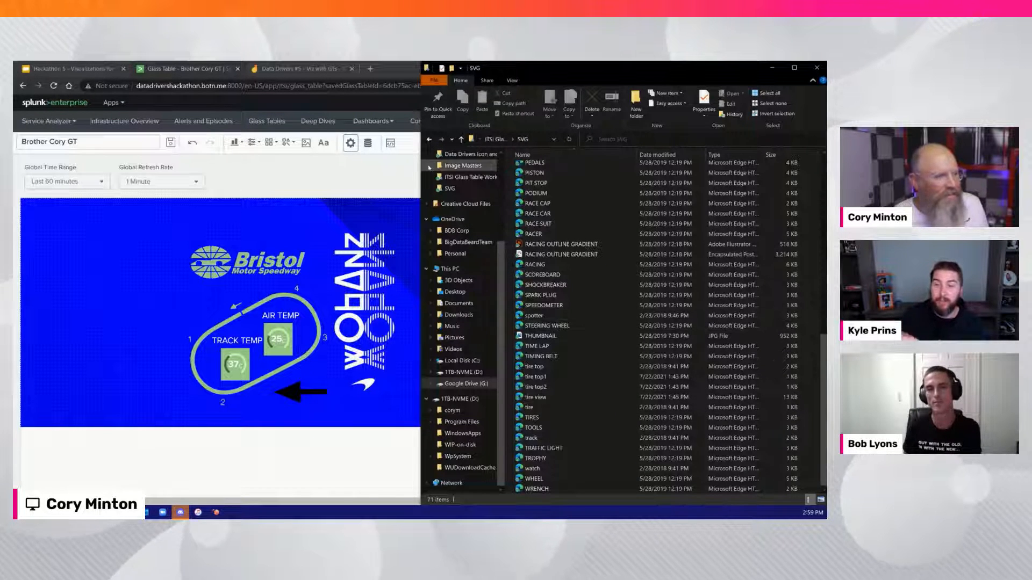
Return to the glass table and link the arrow below the track to the Wind KPI of Track Health
click(401, 78)
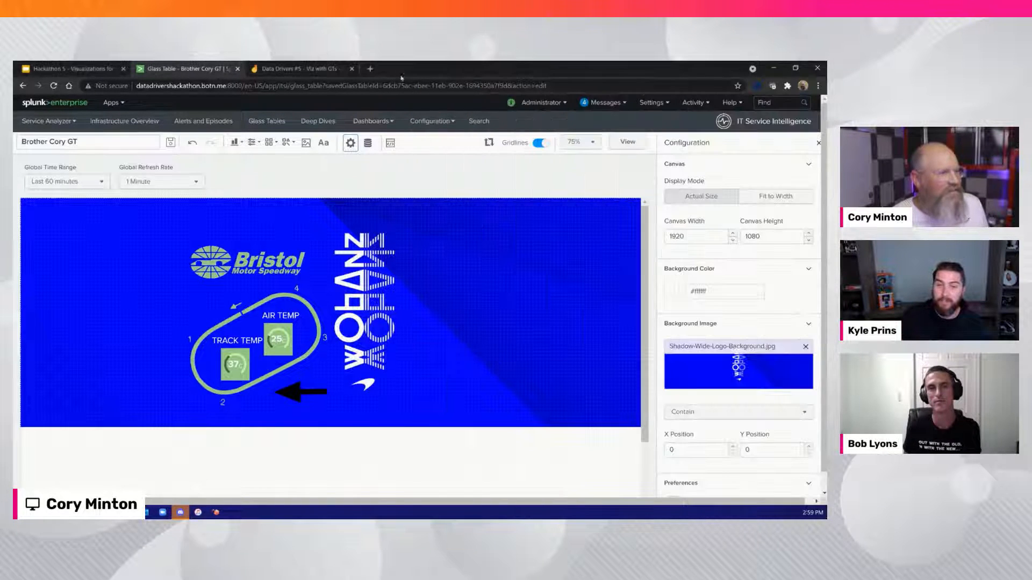
click(314, 394)
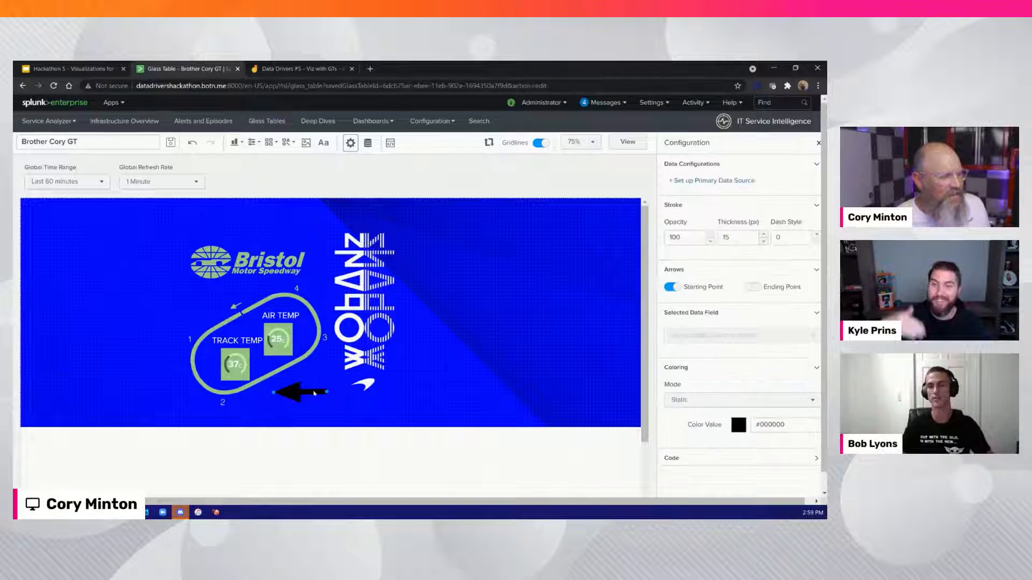
click(719, 181)
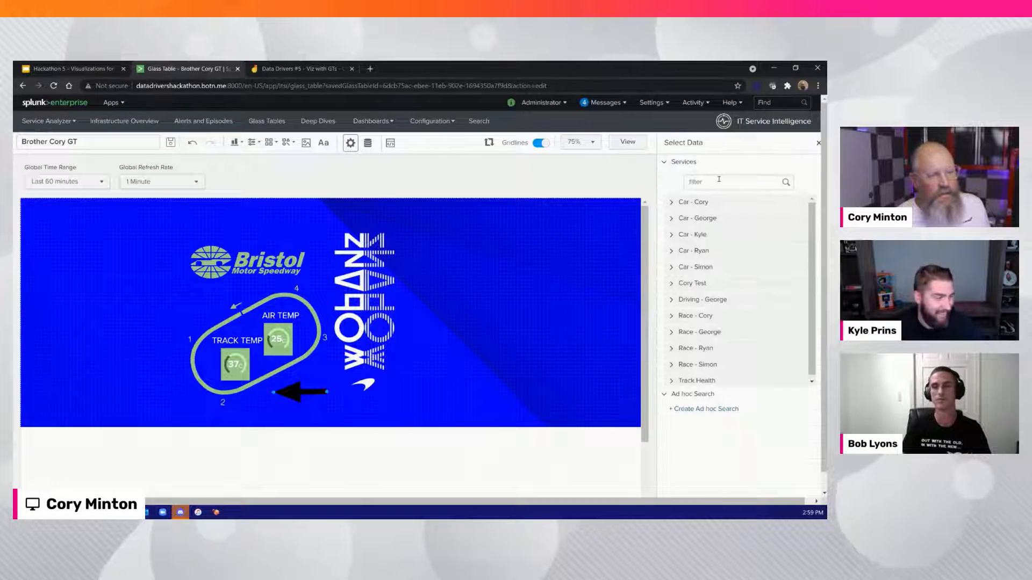
click(700, 381)
scroll(703, 385, down, 1)
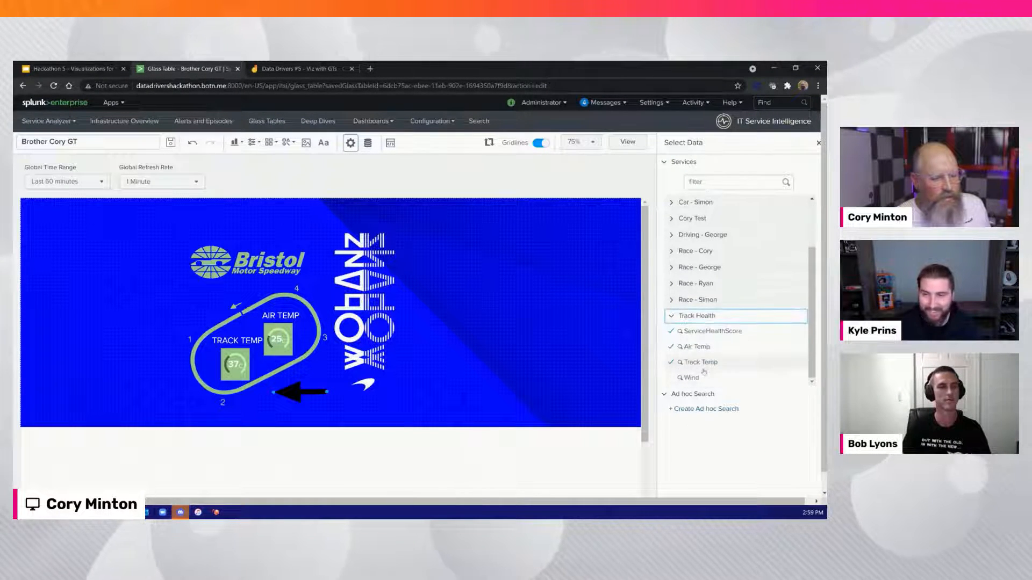
click(703, 379)
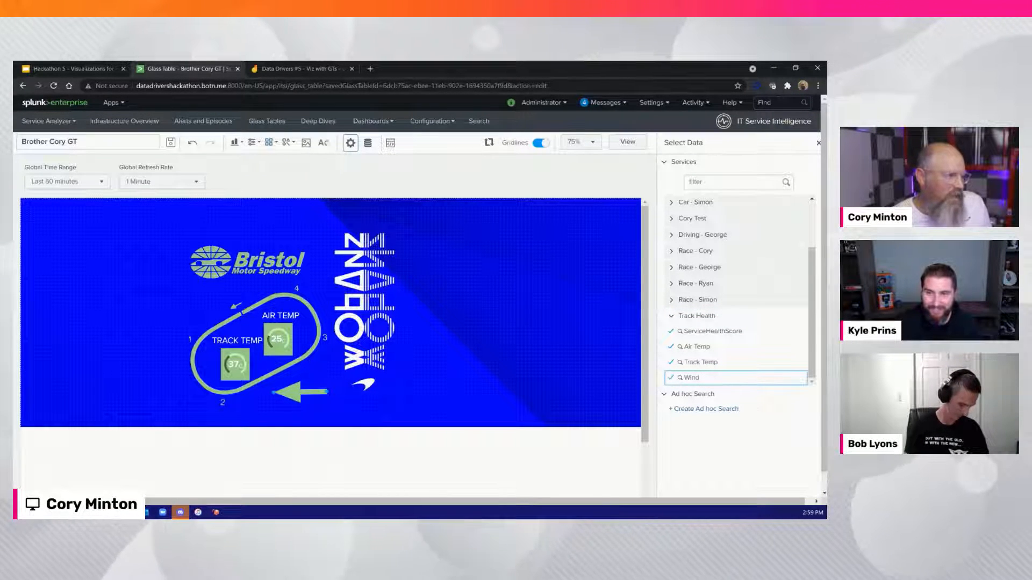
click(324, 142)
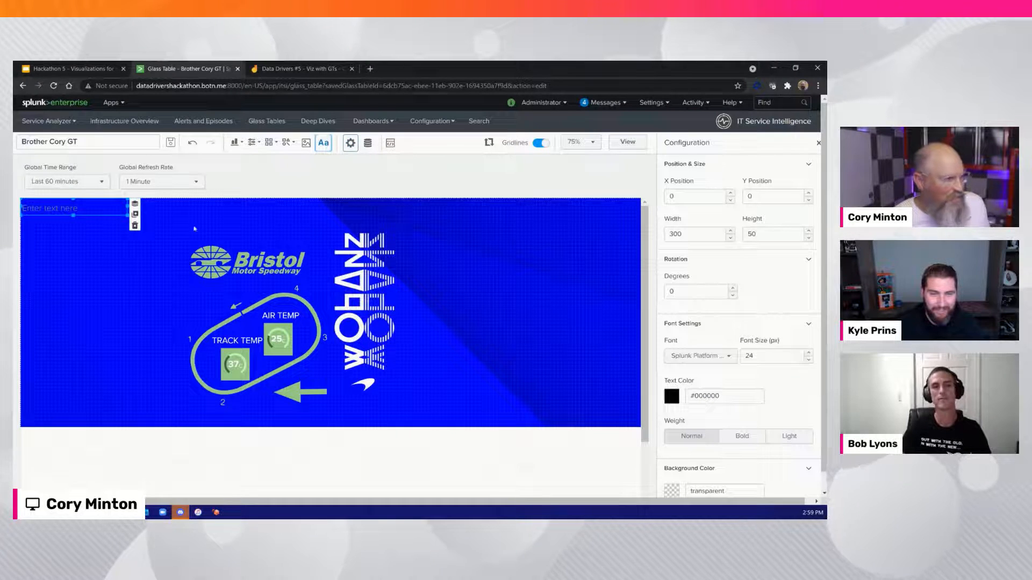
click(53, 210)
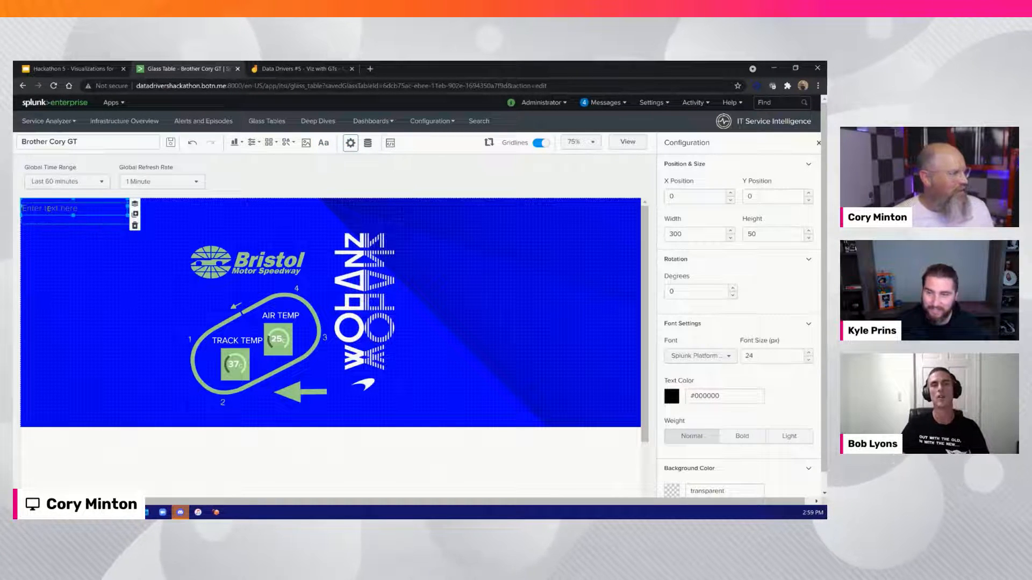
text(WIND)
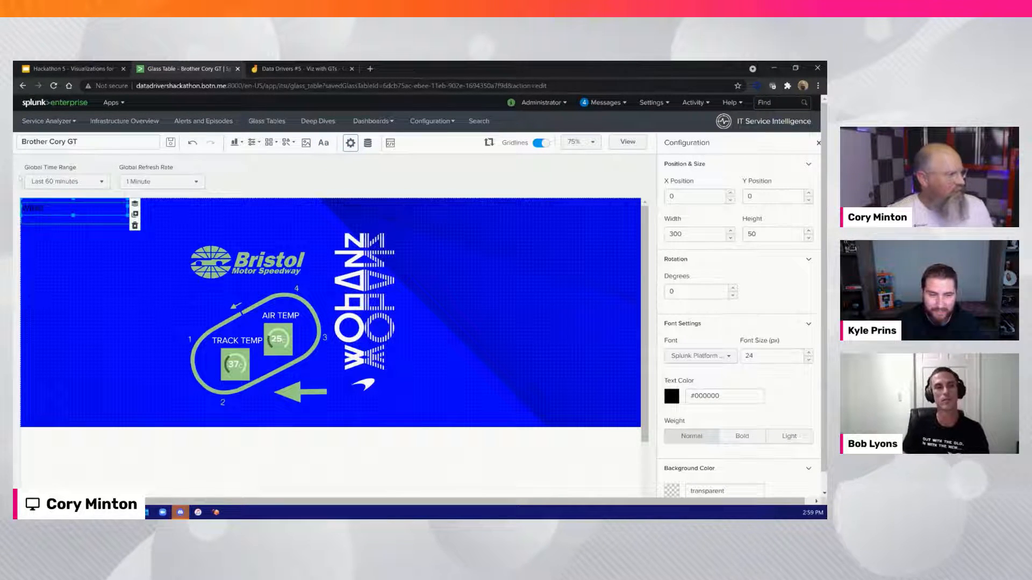
drag(30, 200, 87, 299)
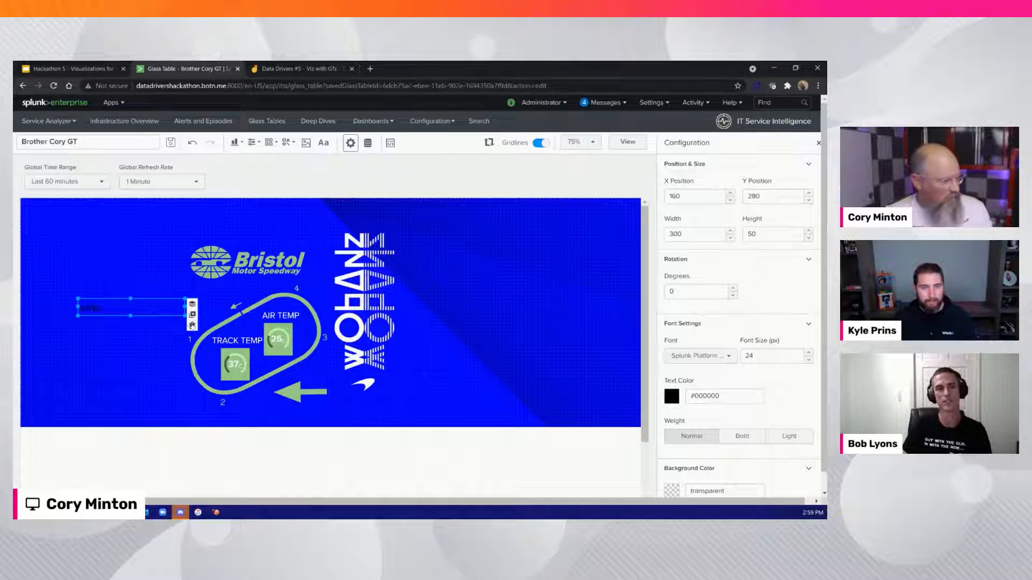
key(Delete)
Place a copy of the TRACK TEMP label above the wind arrow's tail at about X 780, Y 490, reword it to WIND and save
click(280, 317)
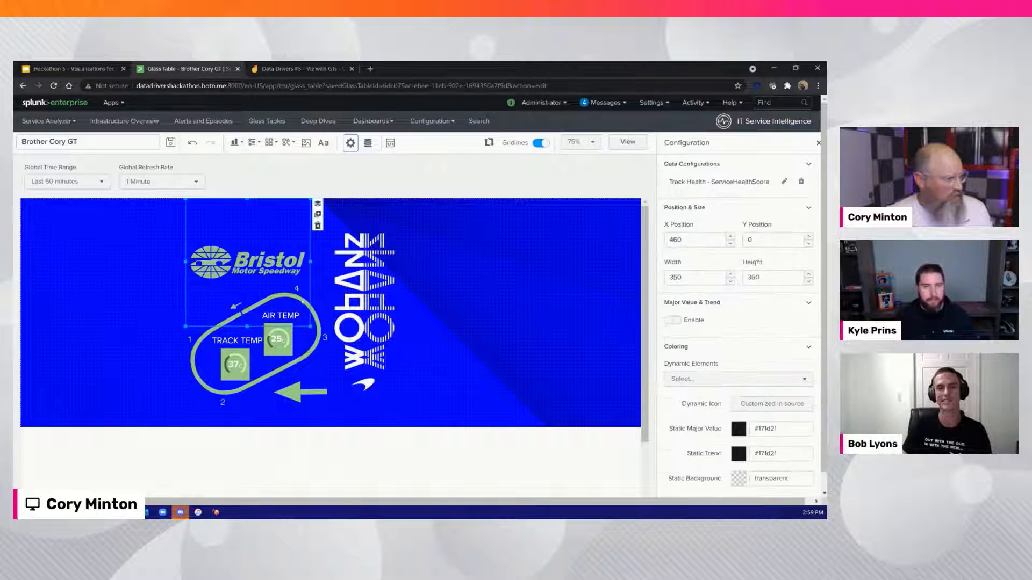
click(237, 341)
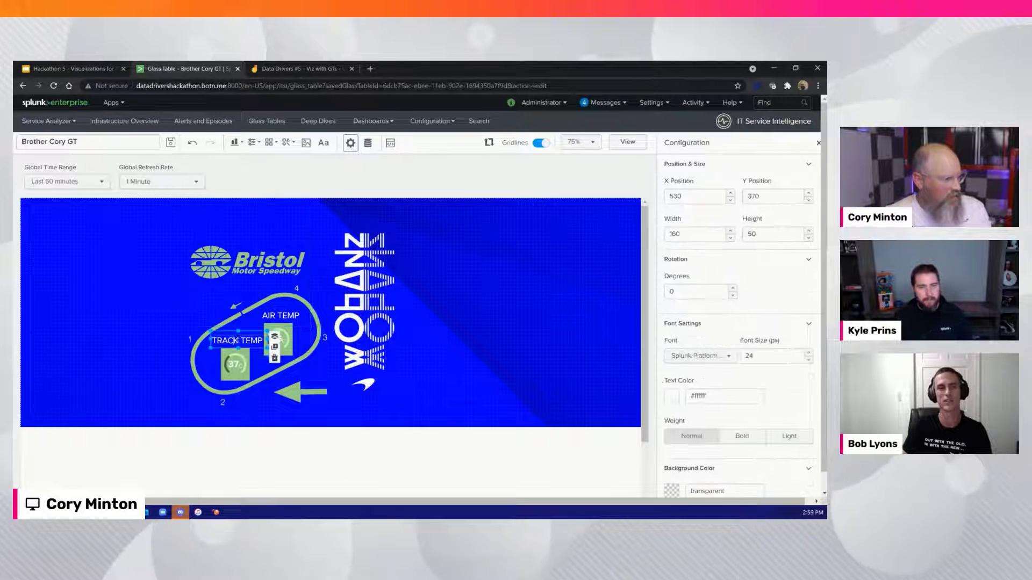
click(274, 347)
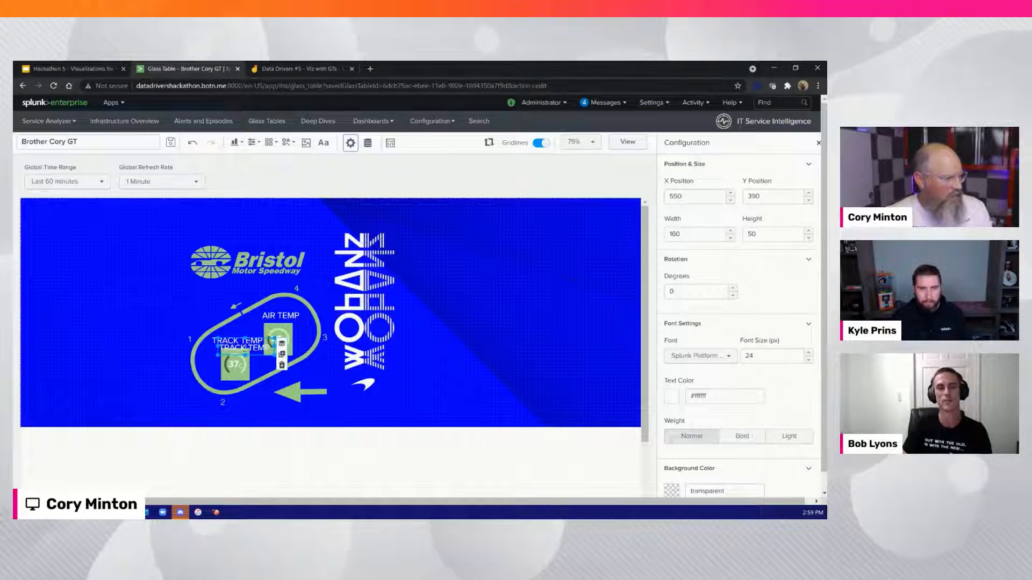
drag(245, 349, 324, 376)
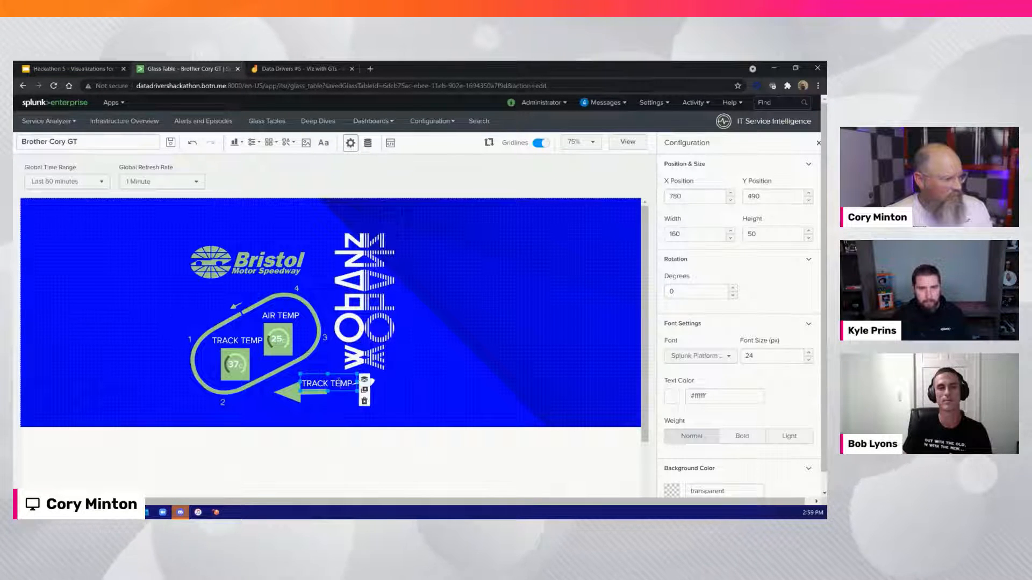
key(BackSpace)
key(BackSpace)
key(BackSpace)
key(BackSpace)
key(BackSpace)
key(BackSpace)
key(BackSpace)
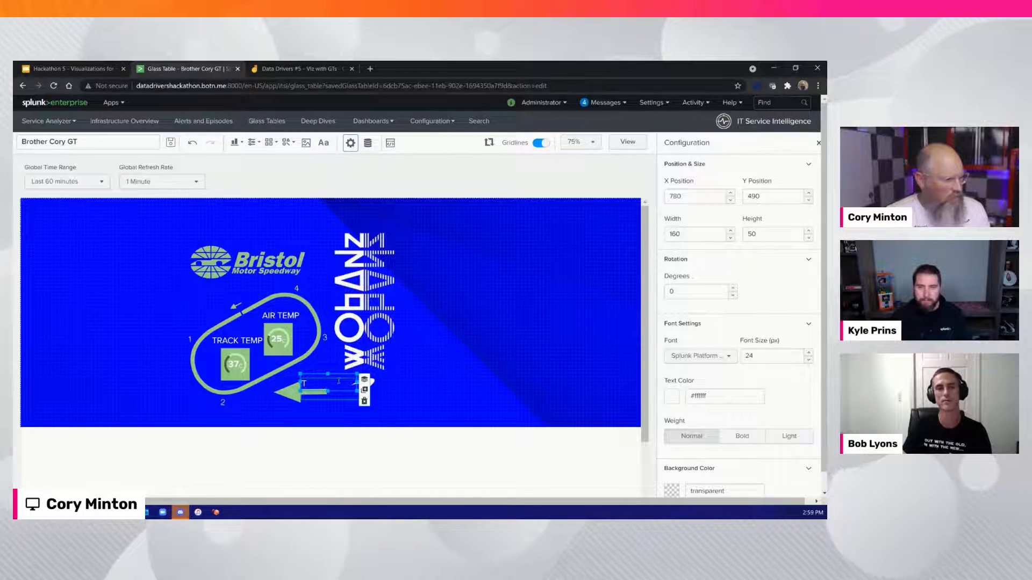
text(WIND)
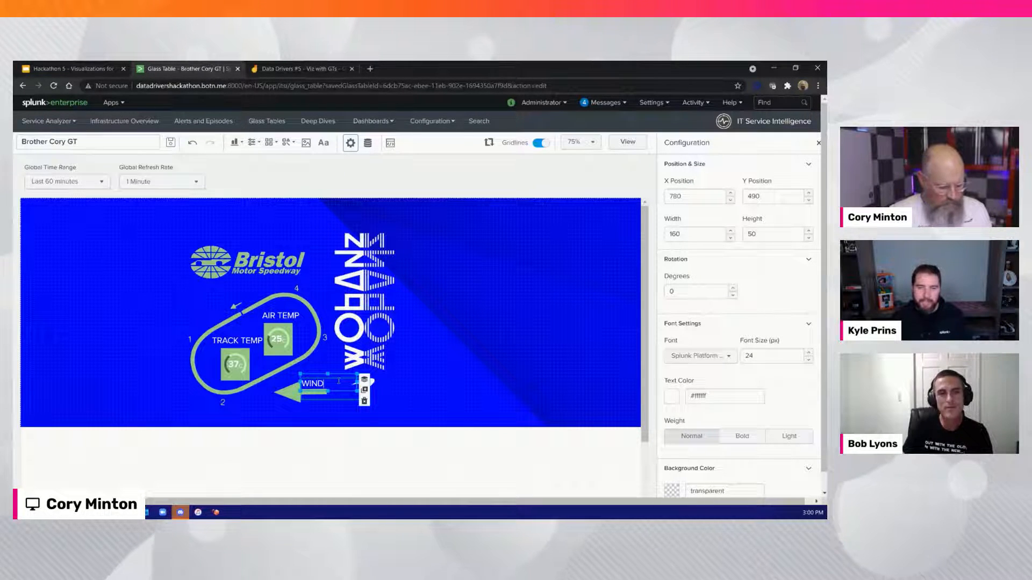
click(408, 364)
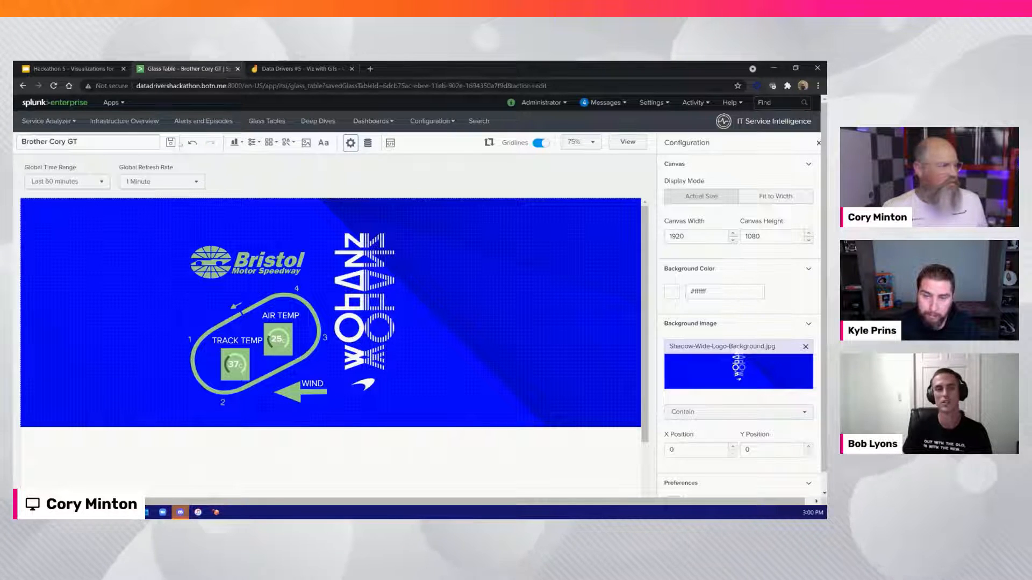
click(171, 143)
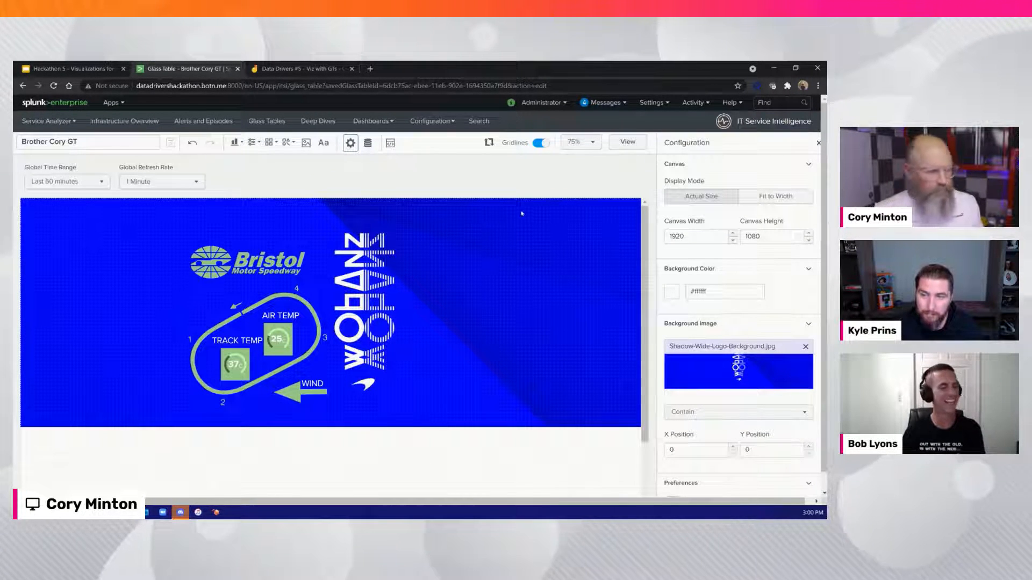
Insert the car image enascar_2021V1.3_3.jpg beside the vertical background logo at about X 1100, Y 60, enlarged to about 820 by 700
click(305, 143)
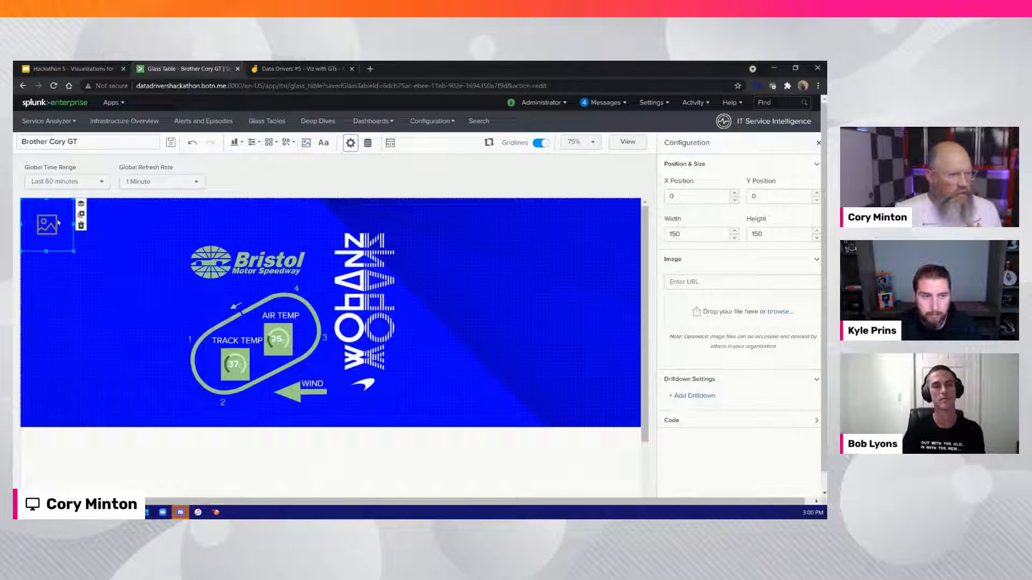
click(777, 313)
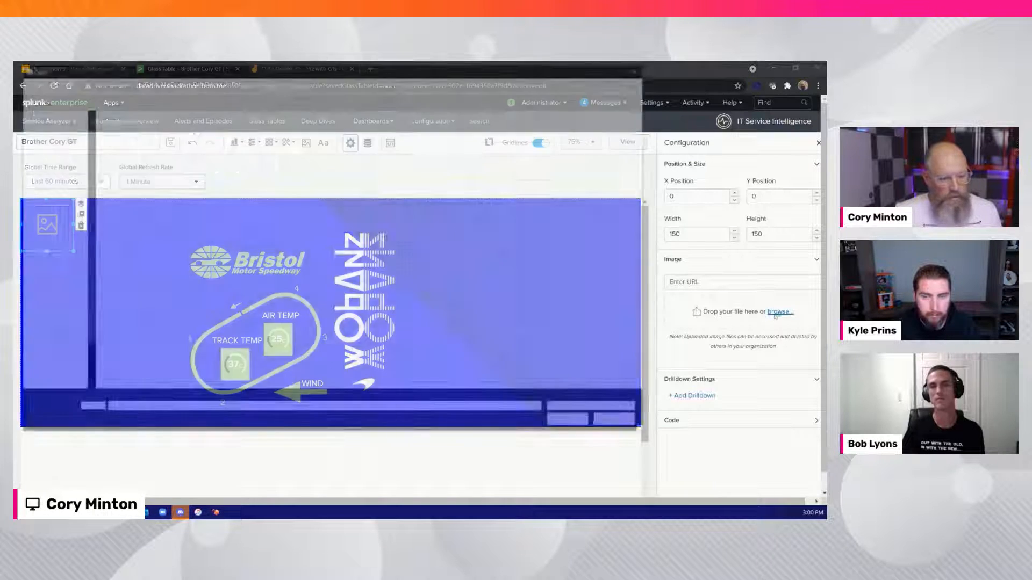
click(178, 144)
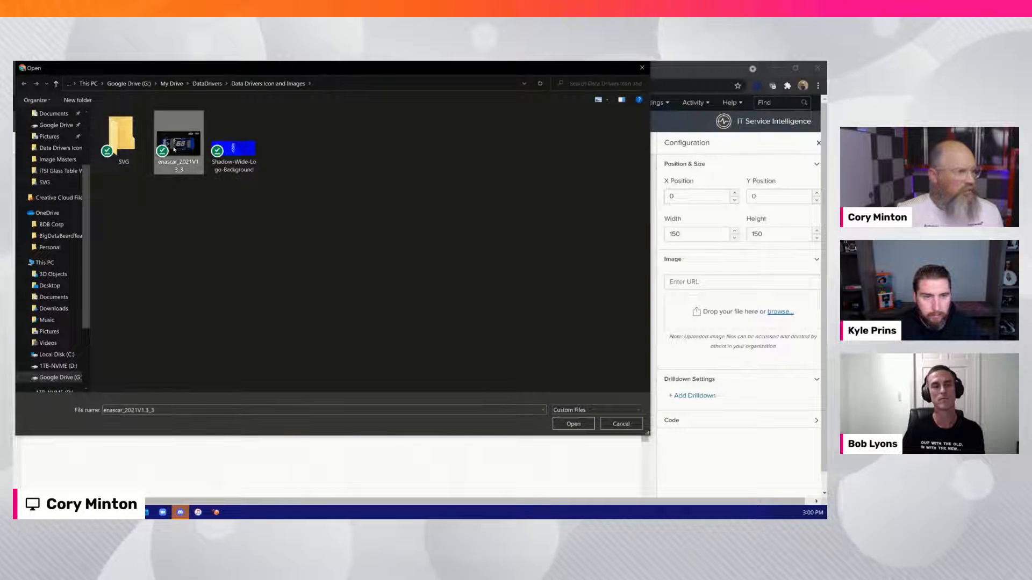
click(573, 424)
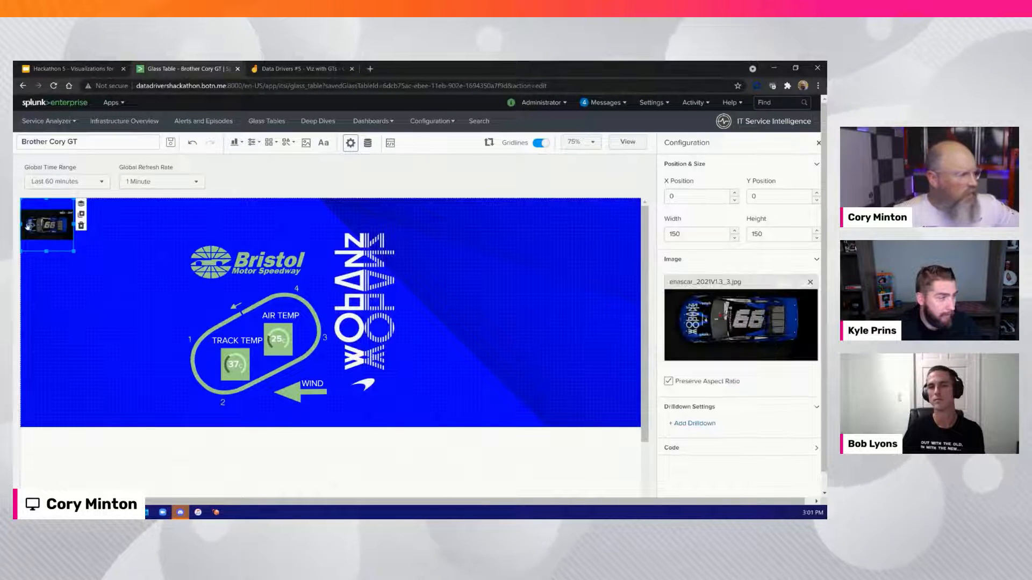
drag(47, 224, 434, 305)
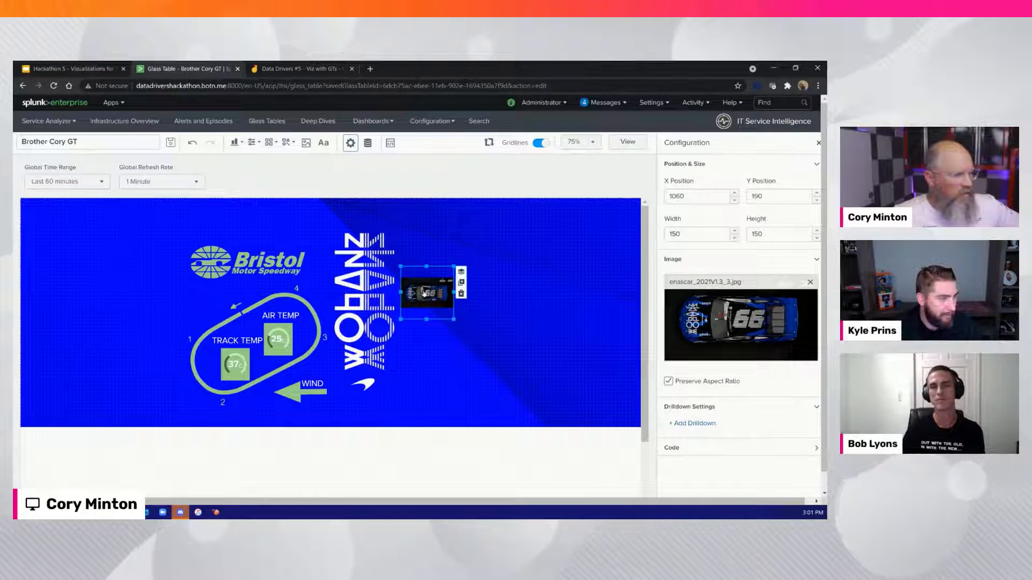
drag(244, 305, 517, 470)
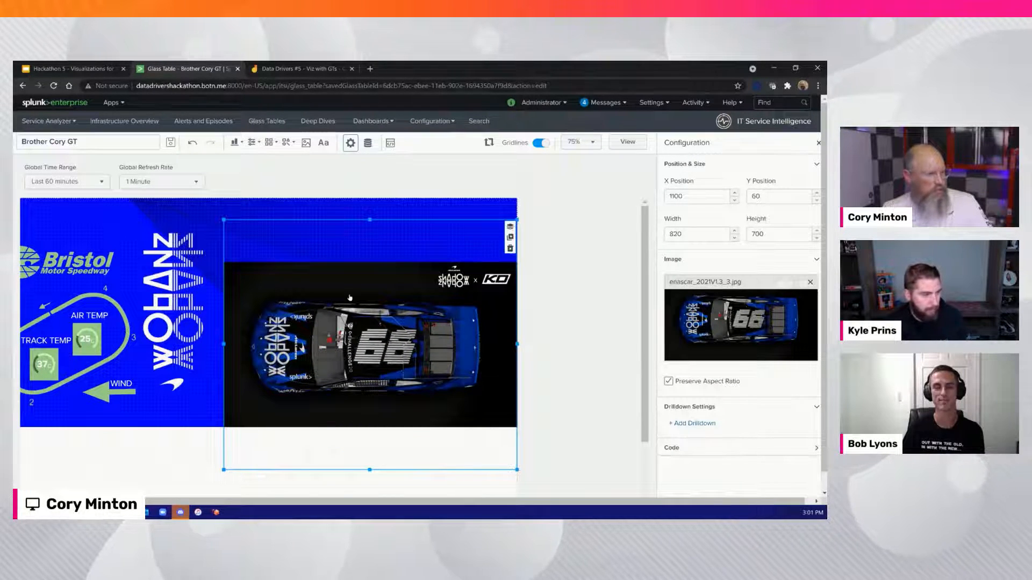
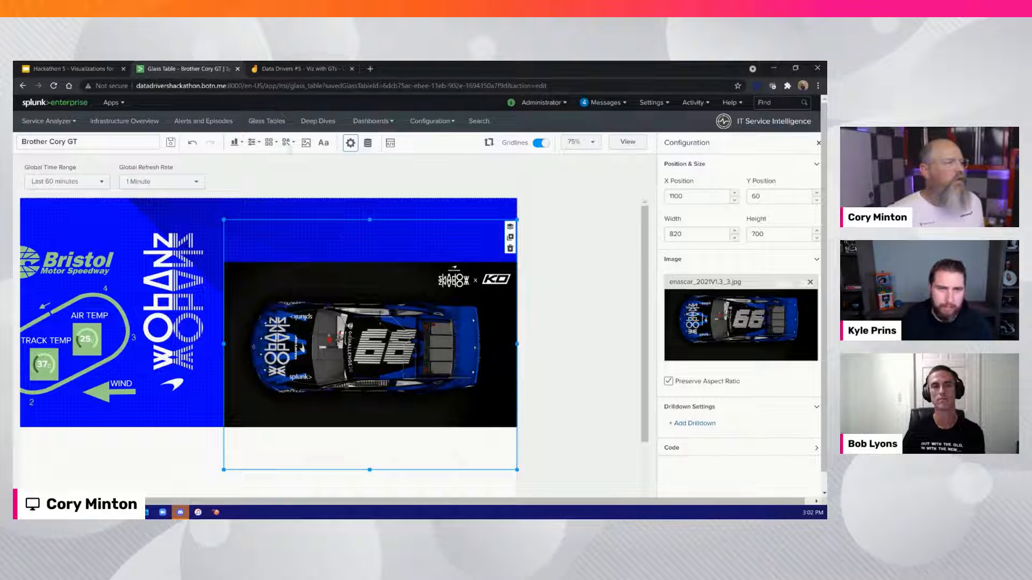
Add a 110 by 50 rectangle over the car's right front tyre at X 1240, Y 270, with a corner radius of 15
click(288, 143)
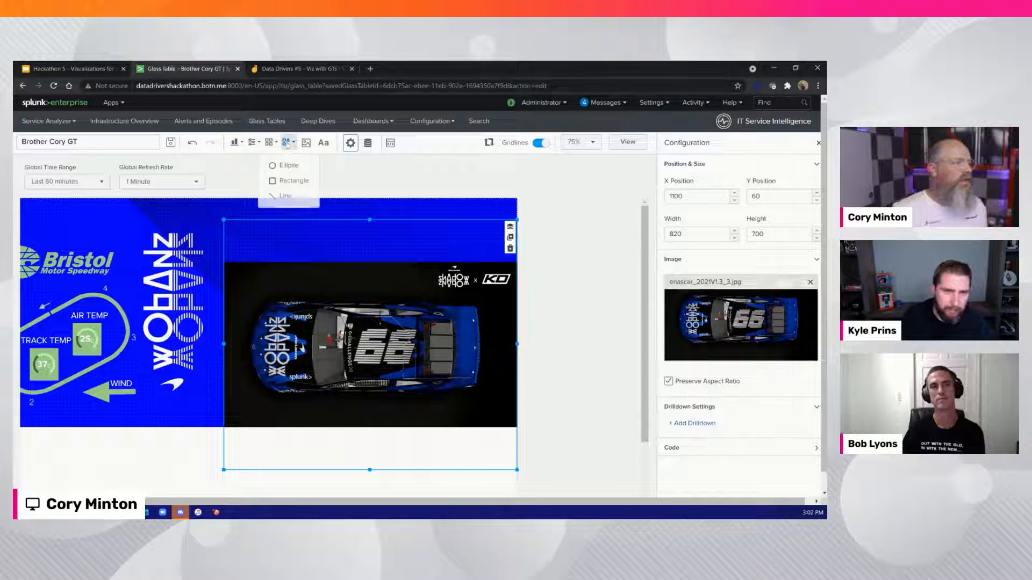
click(282, 181)
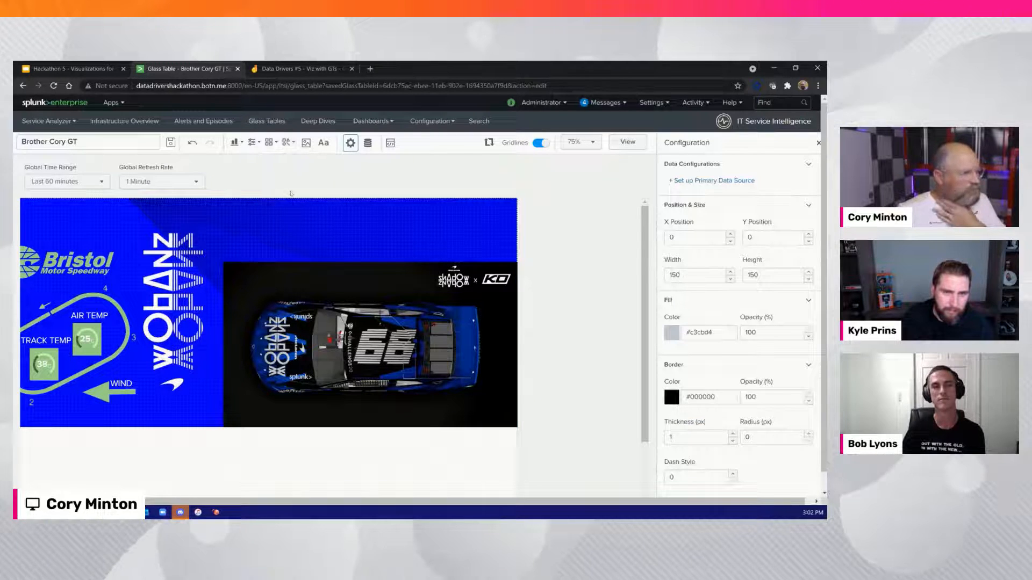
drag(55, 216, 458, 239)
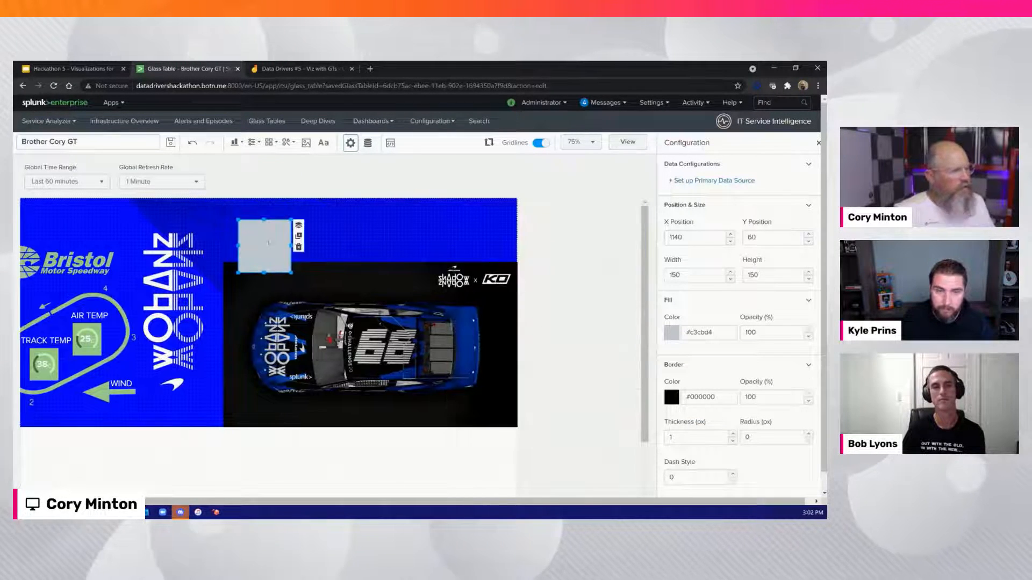
drag(268, 243, 291, 304)
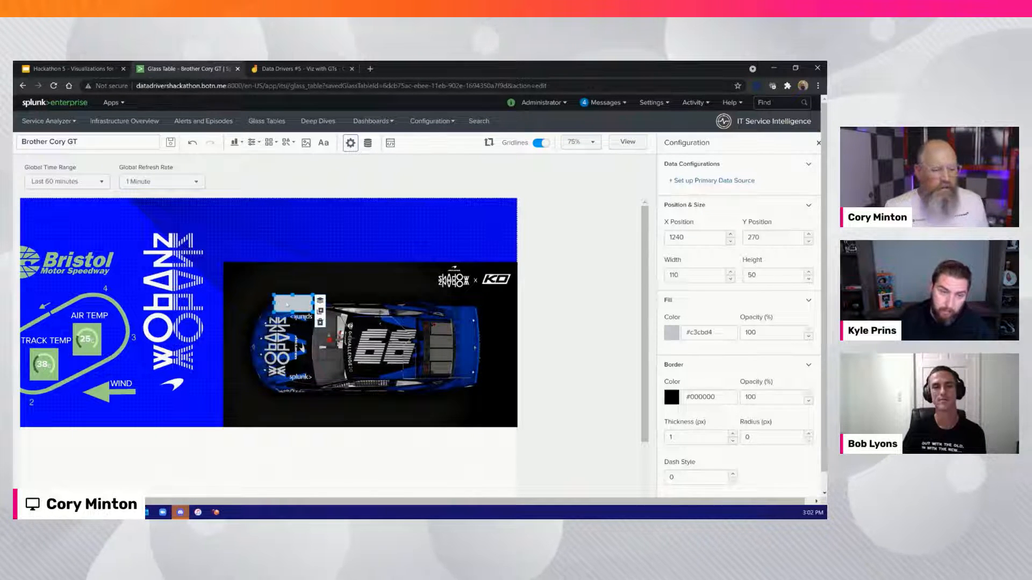
double_click(745, 437)
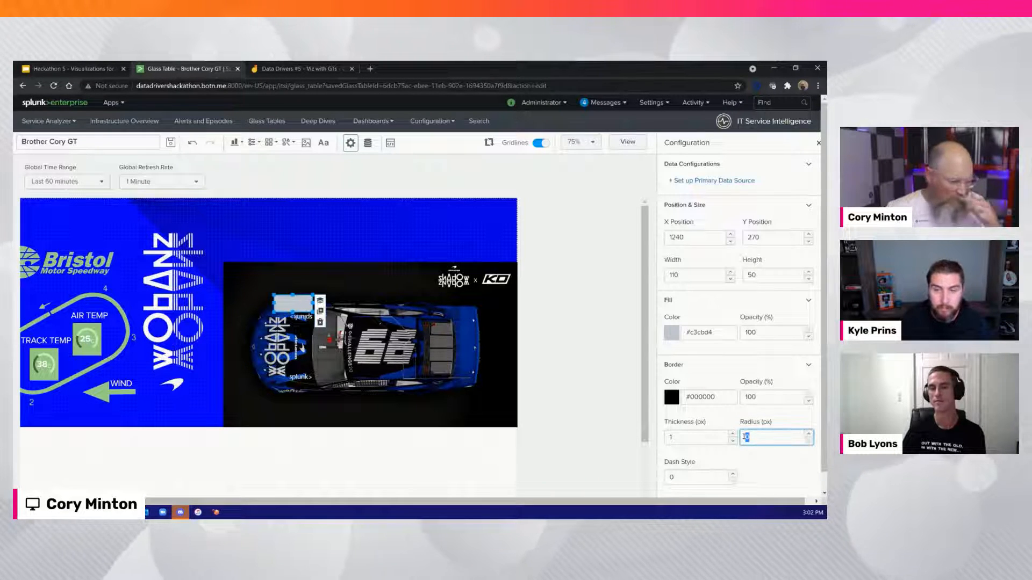
text(1)
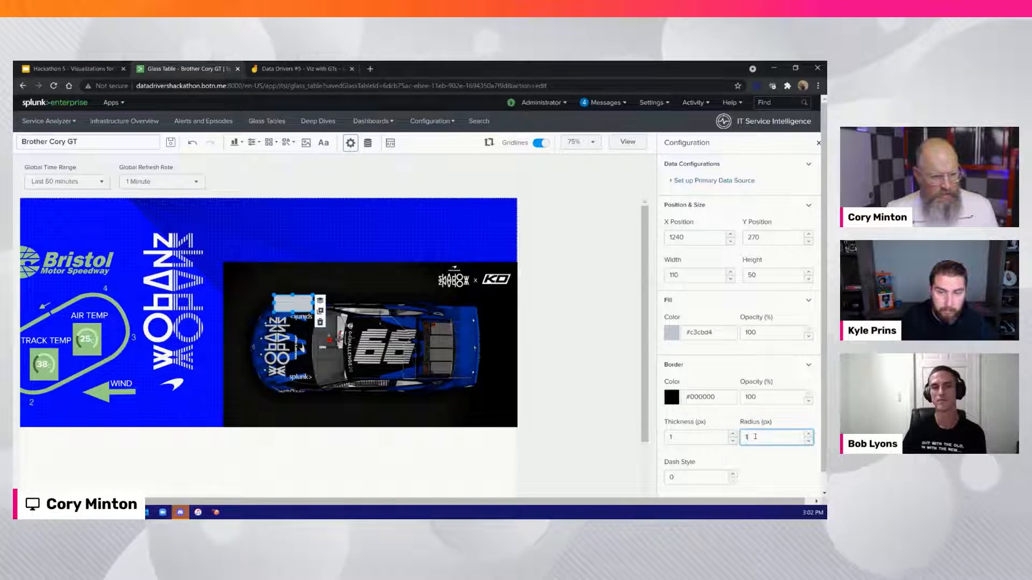
text(5)
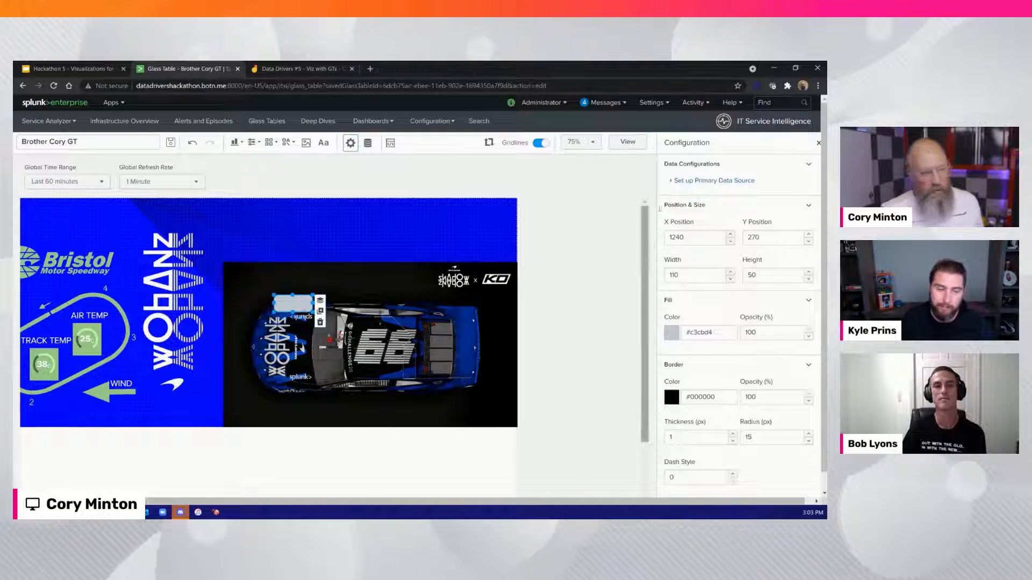
Link the rectangle over the front tyre to the RF Tyre Temp KPI of the first listed Car service
click(689, 181)
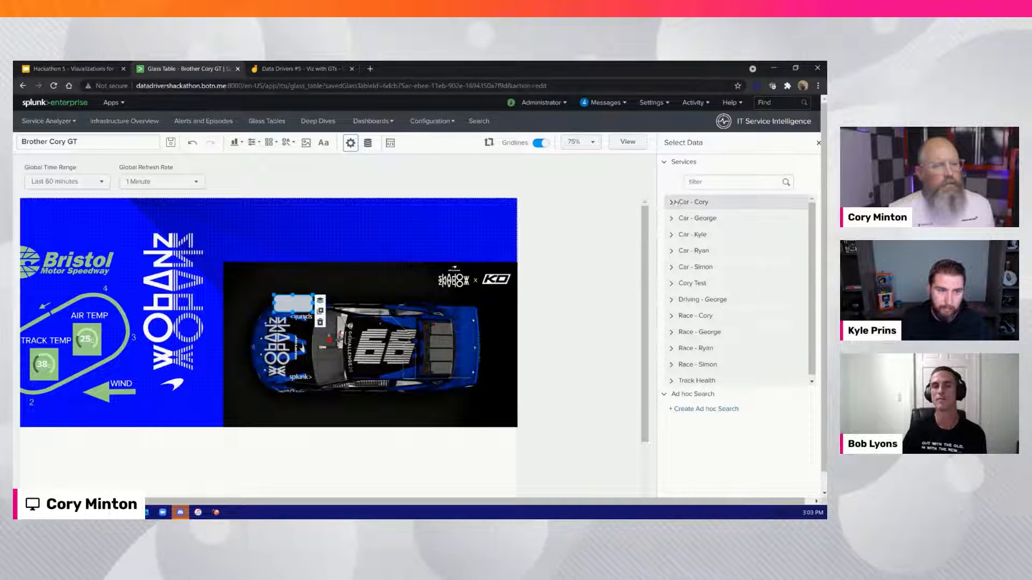
click(671, 203)
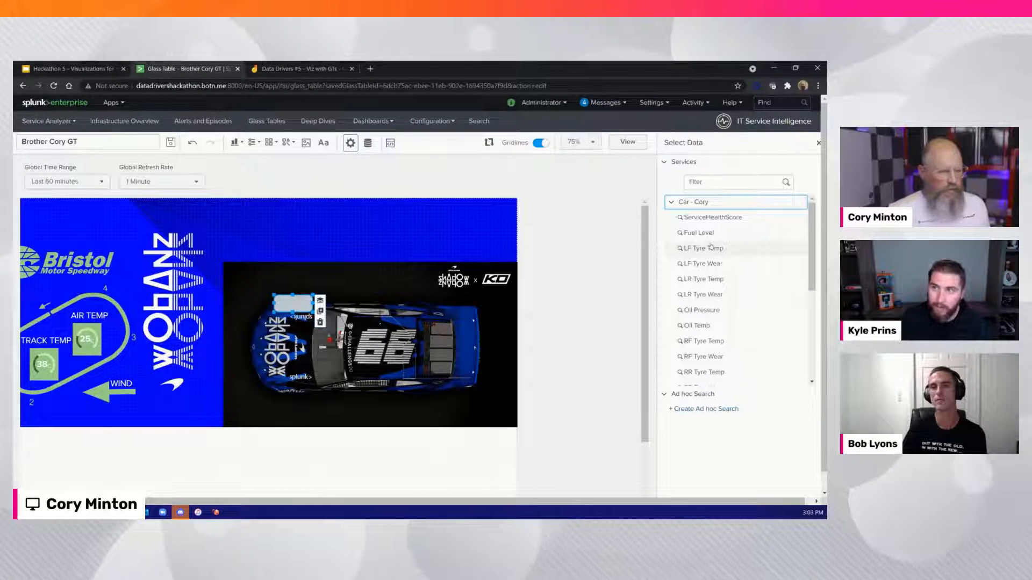
scroll(711, 247, down, 1)
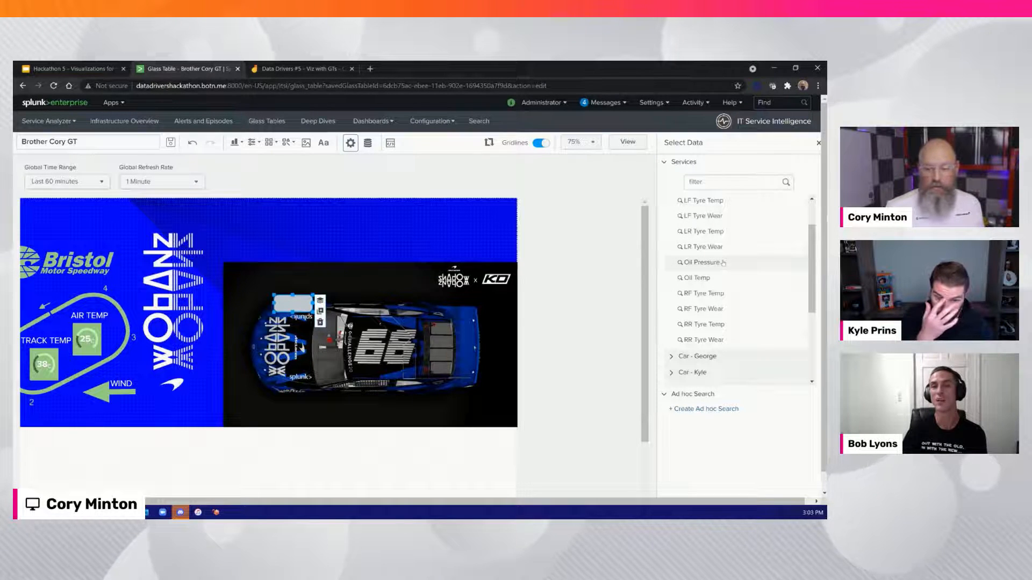
click(720, 295)
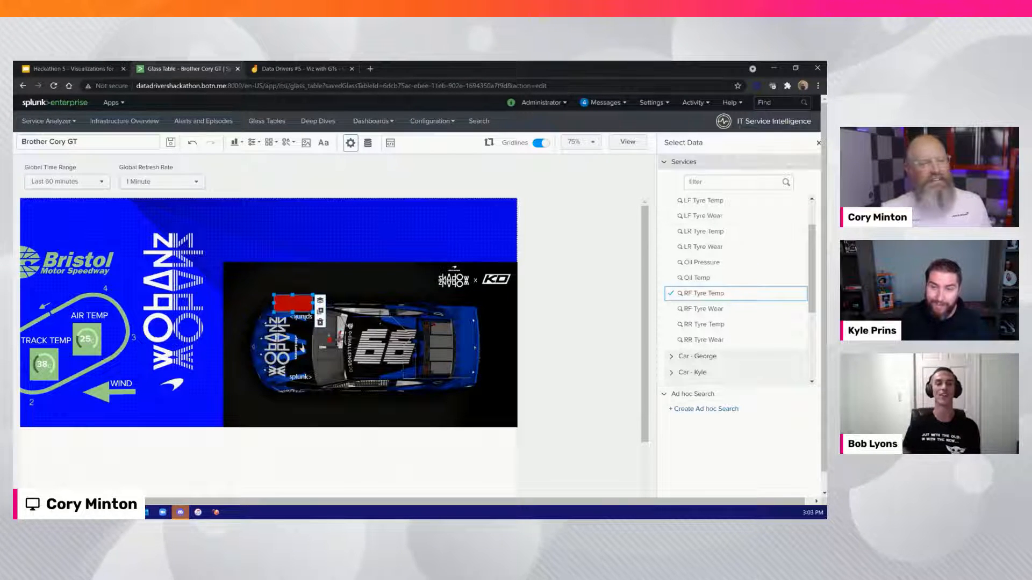
click(571, 212)
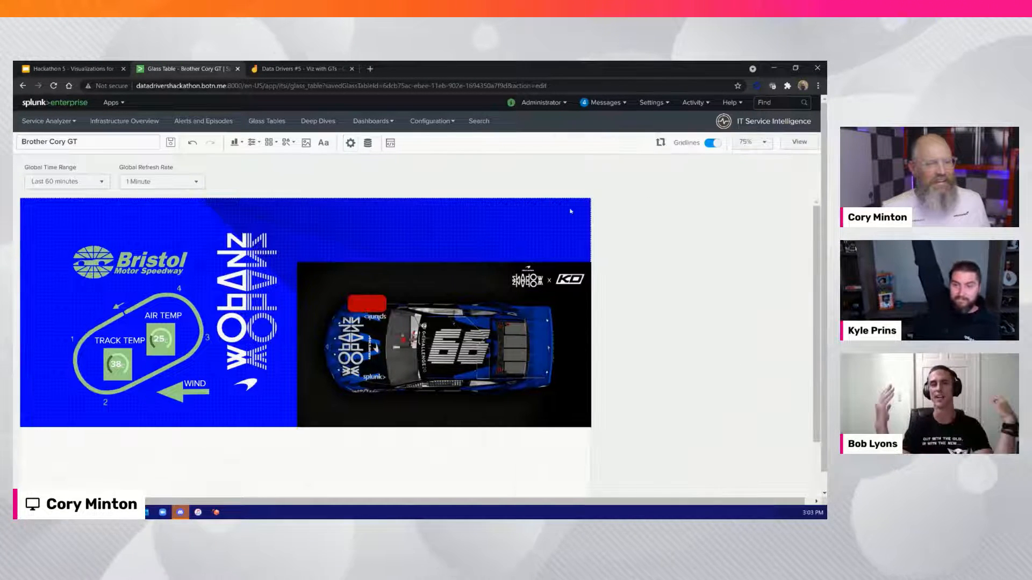
Open the rectangle's RF Tyre Temp data source details and KPI definition page, and close that page
click(362, 301)
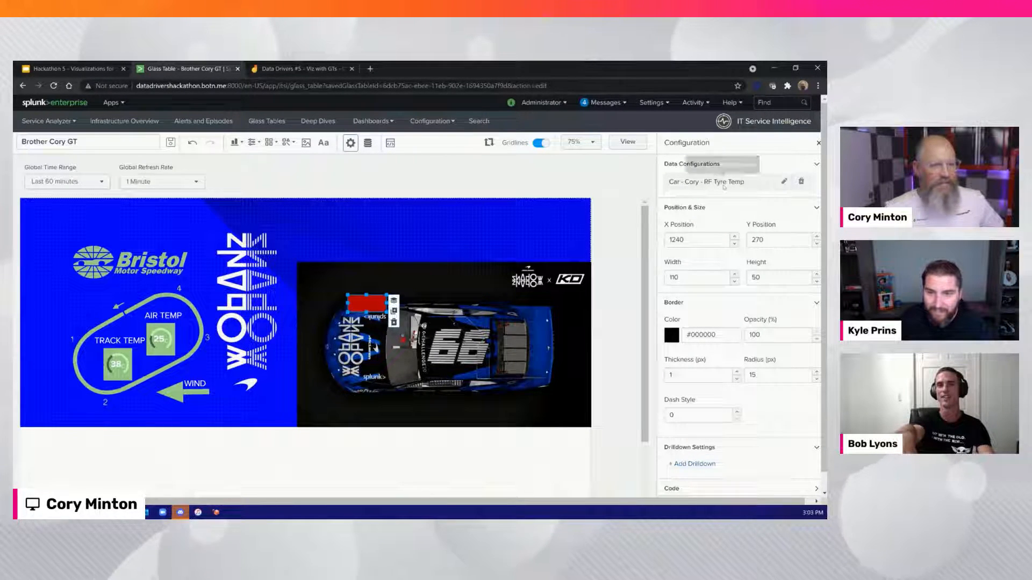
click(782, 183)
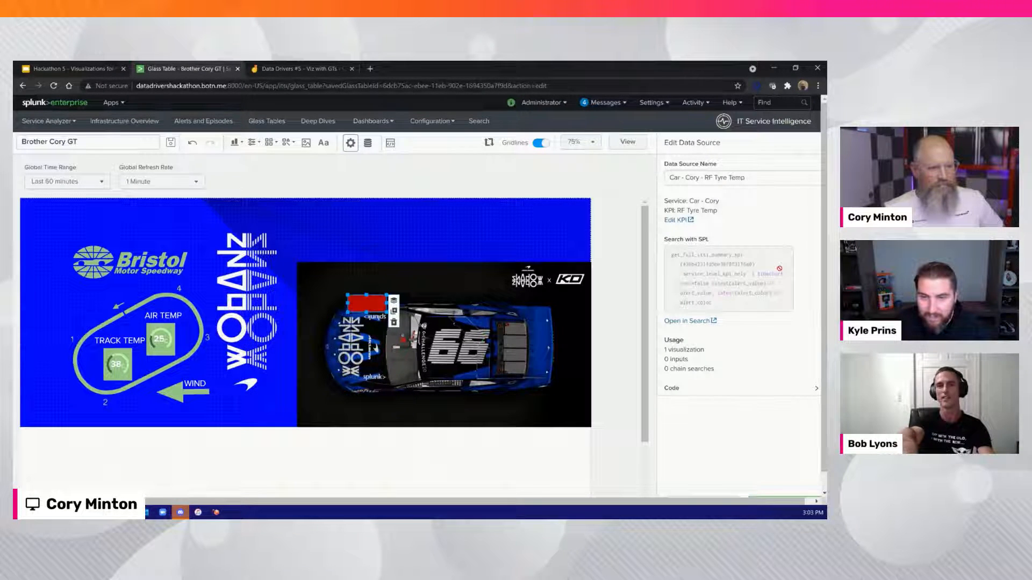
click(678, 220)
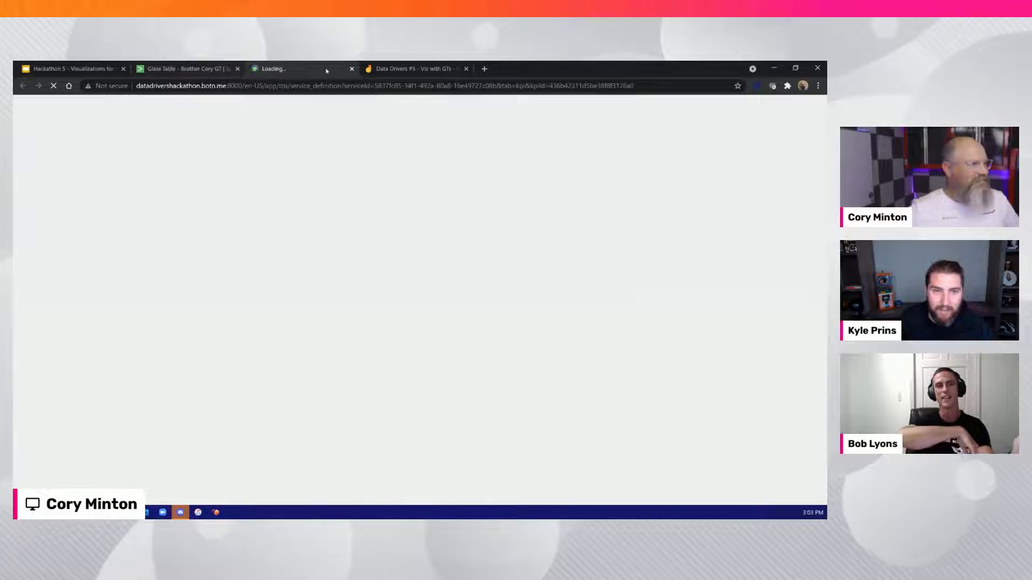
click(352, 69)
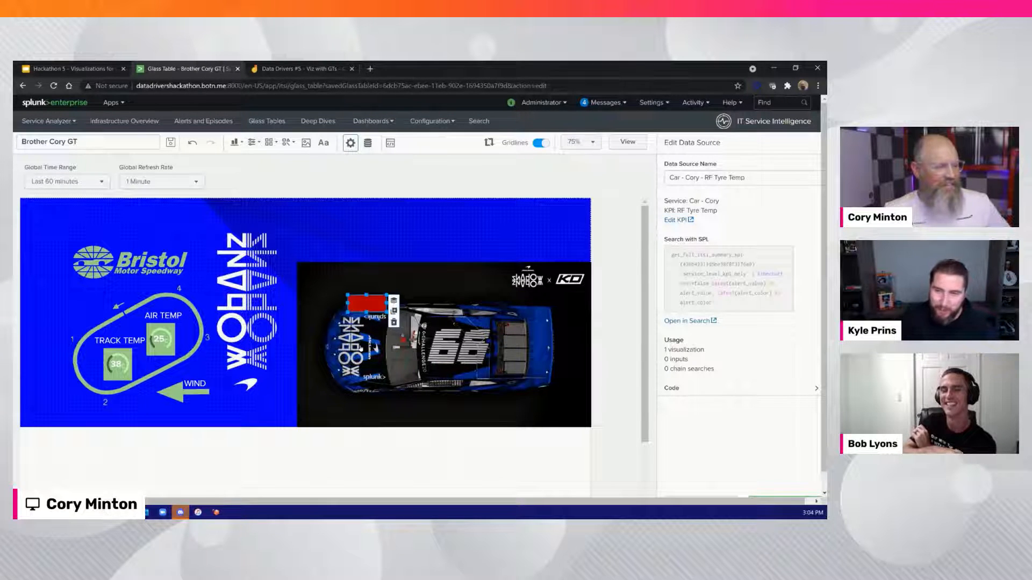
Delete the red rectangle over the car's front tyre and undo the deletion
click(443, 344)
click(369, 310)
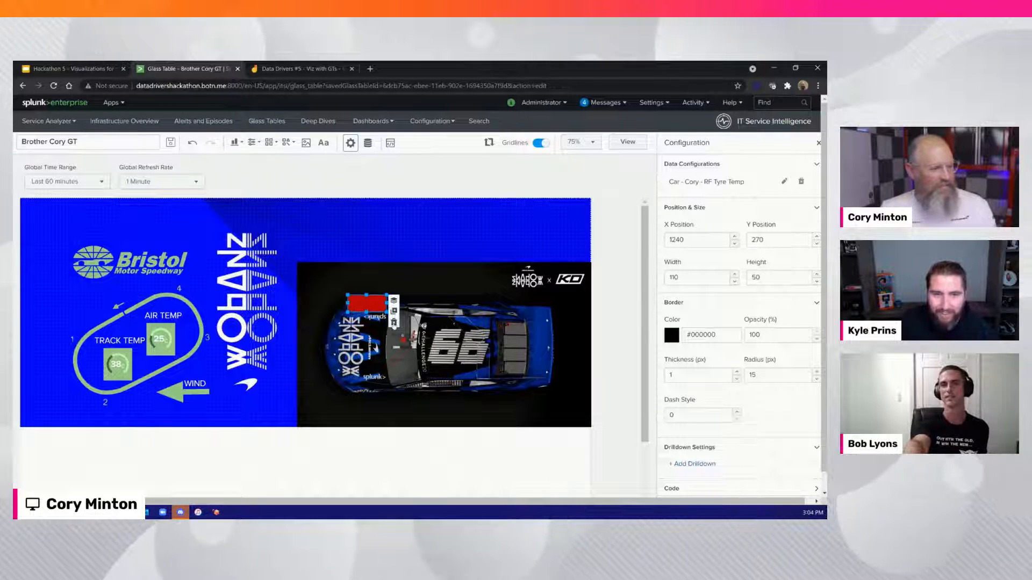
click(394, 321)
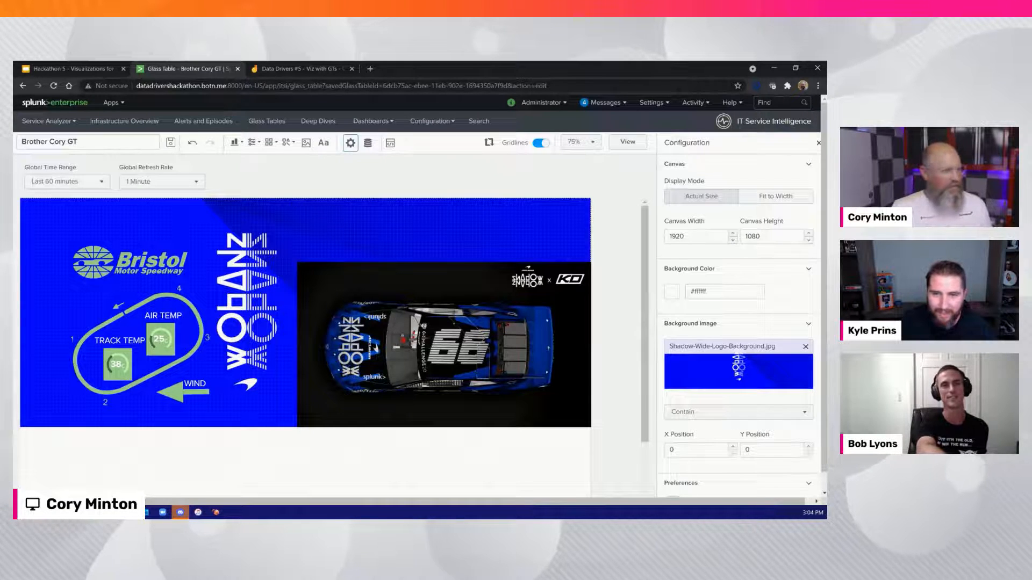
click(193, 143)
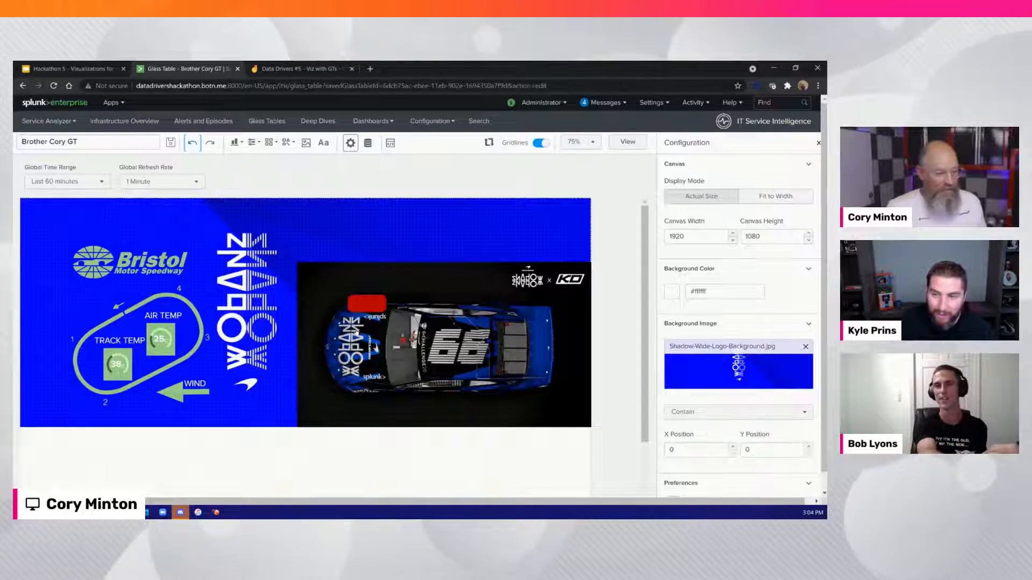
Remove the tyre rectangle's data source and list the first Car service's KPIs for setting up a primary source
click(371, 302)
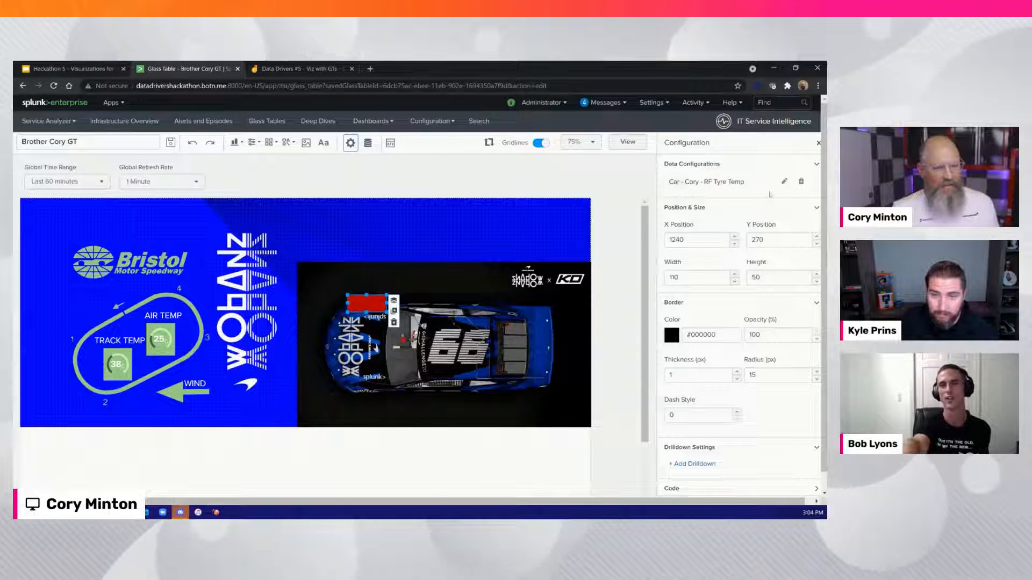
click(801, 182)
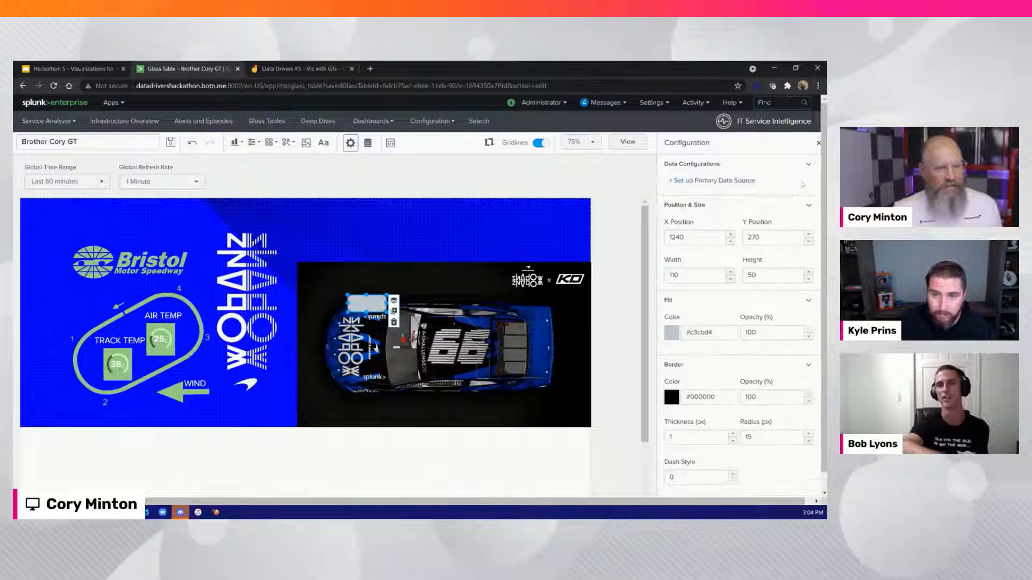
click(723, 182)
click(675, 206)
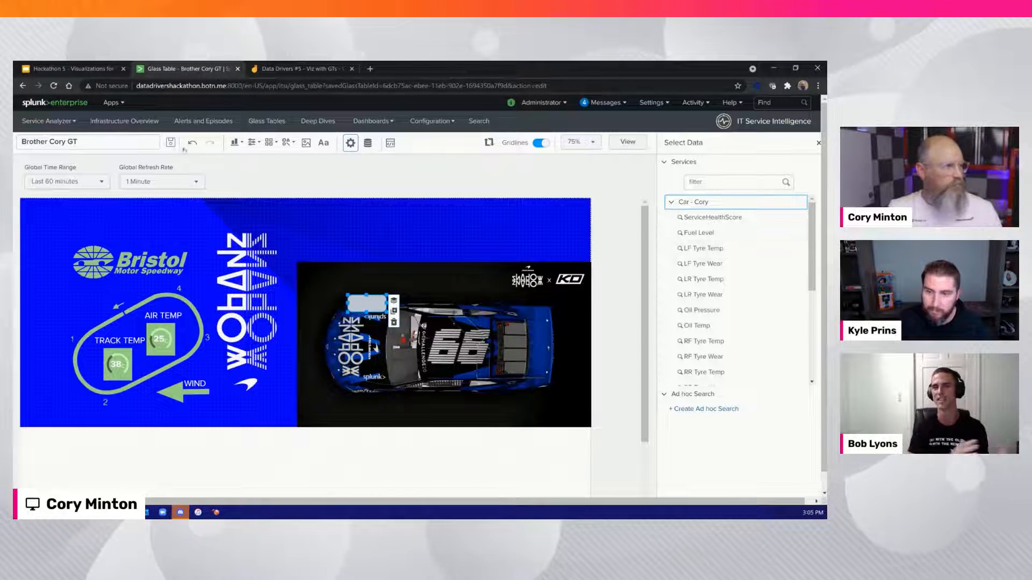
Open the Default Analyzer in a new tab and relink the tyre rectangle to the RF Tyre Temp KPI
click(59, 123)
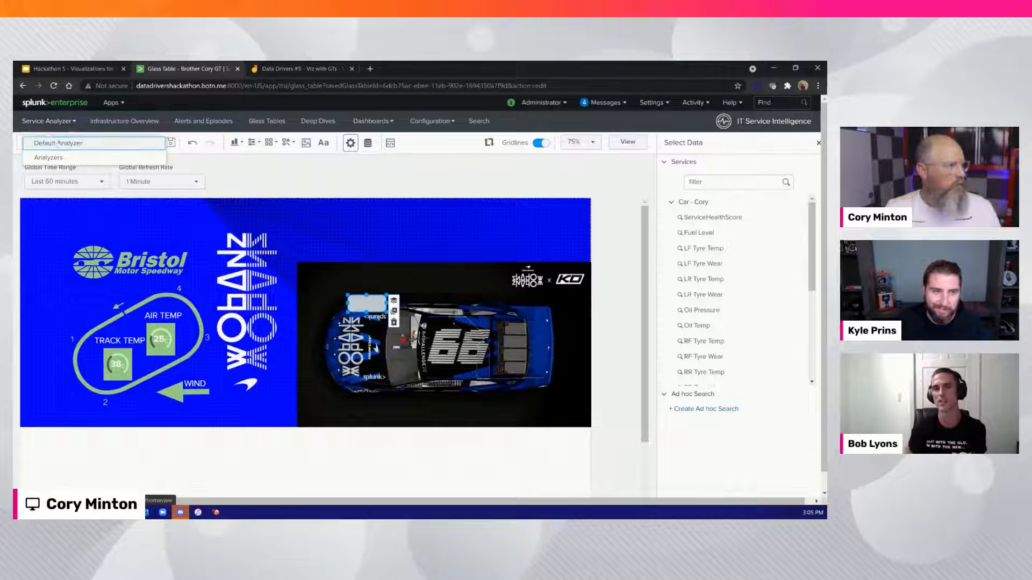
right_click(54, 143)
click(74, 151)
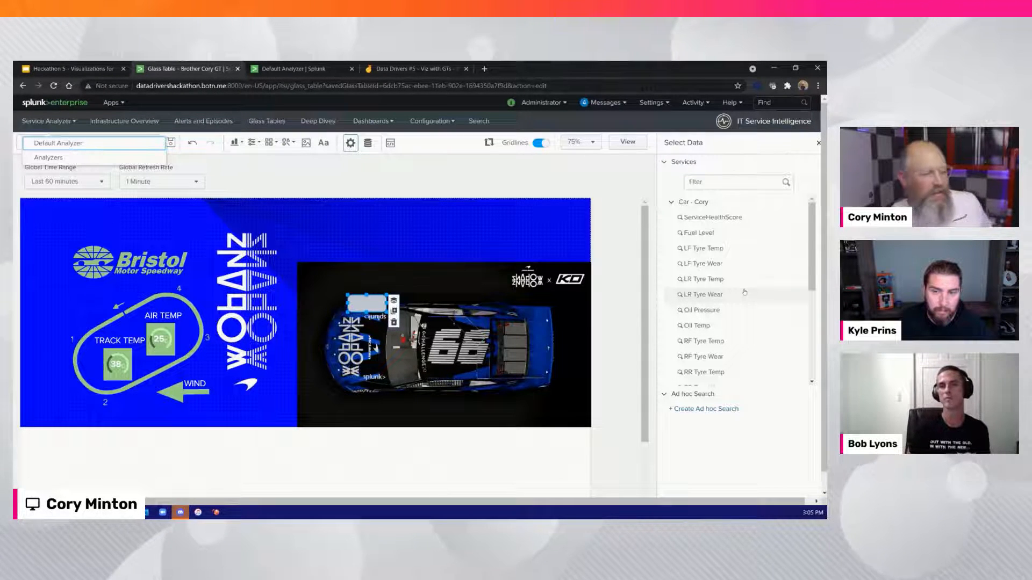
click(716, 339)
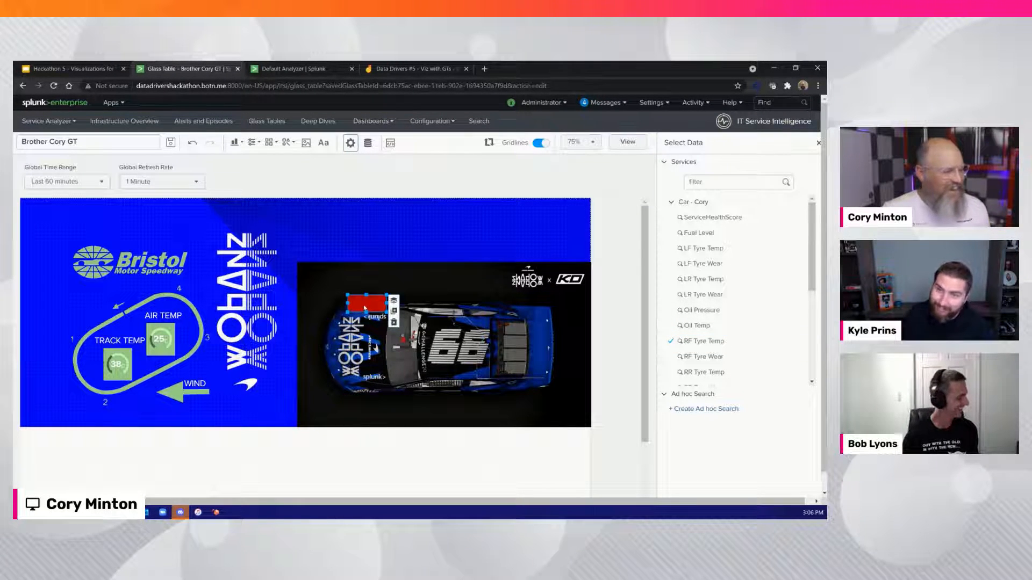
click(818, 142)
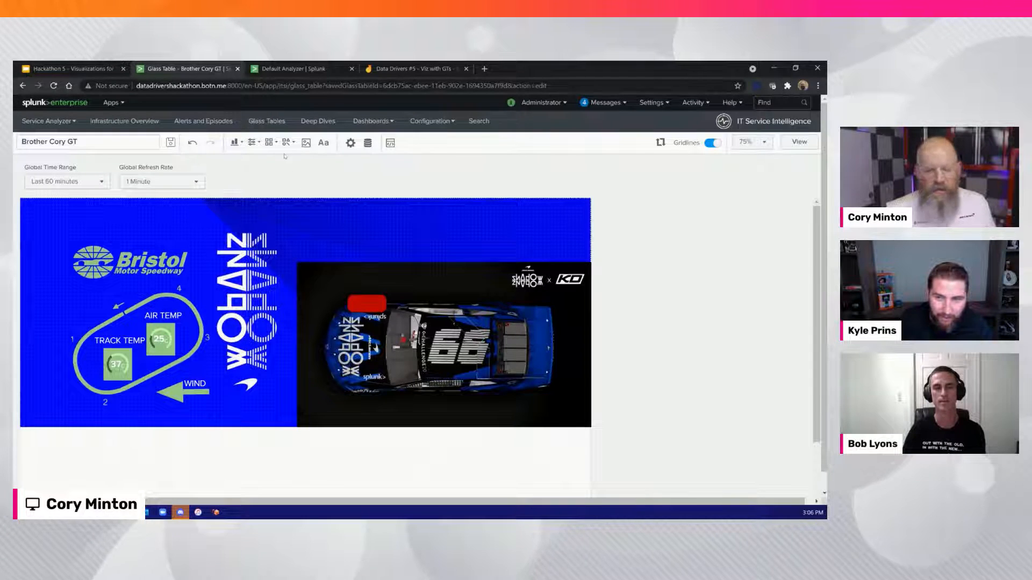
Add a Single Value visualization shrunk to about 90 by 60 just above the tyre rectangle at about X 1250, Y 210
click(235, 142)
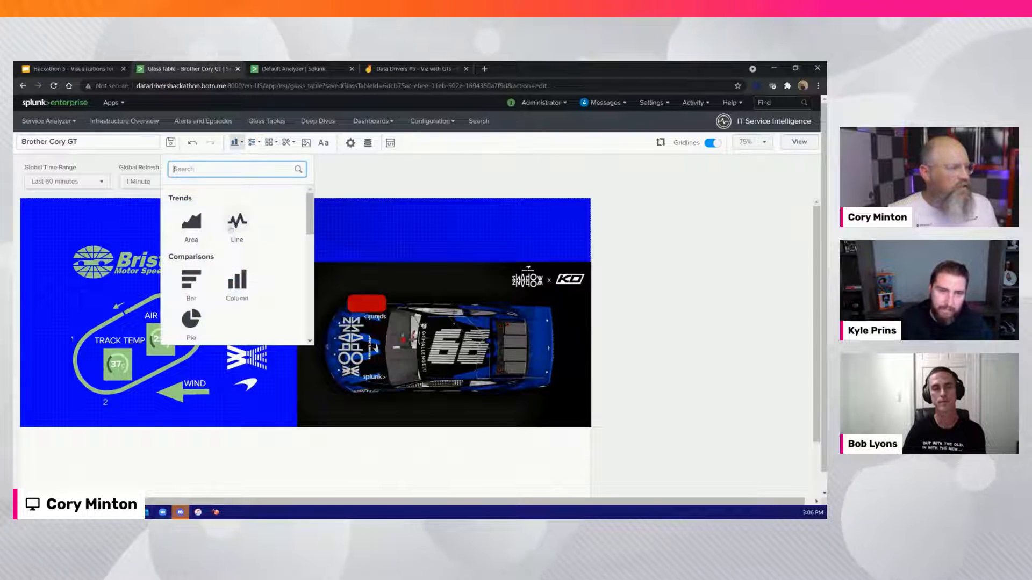
scroll(231, 228, down, 10)
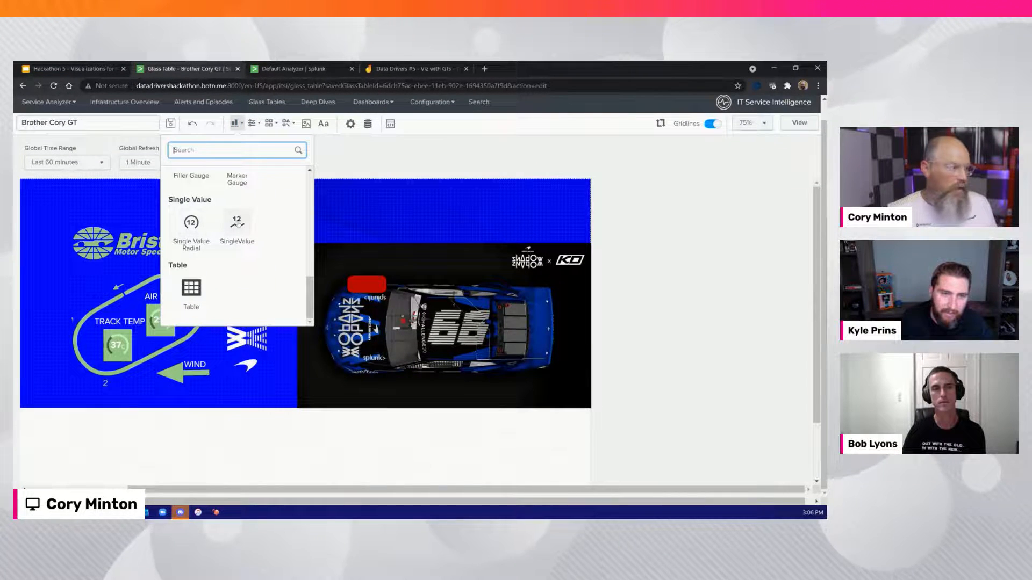
click(237, 225)
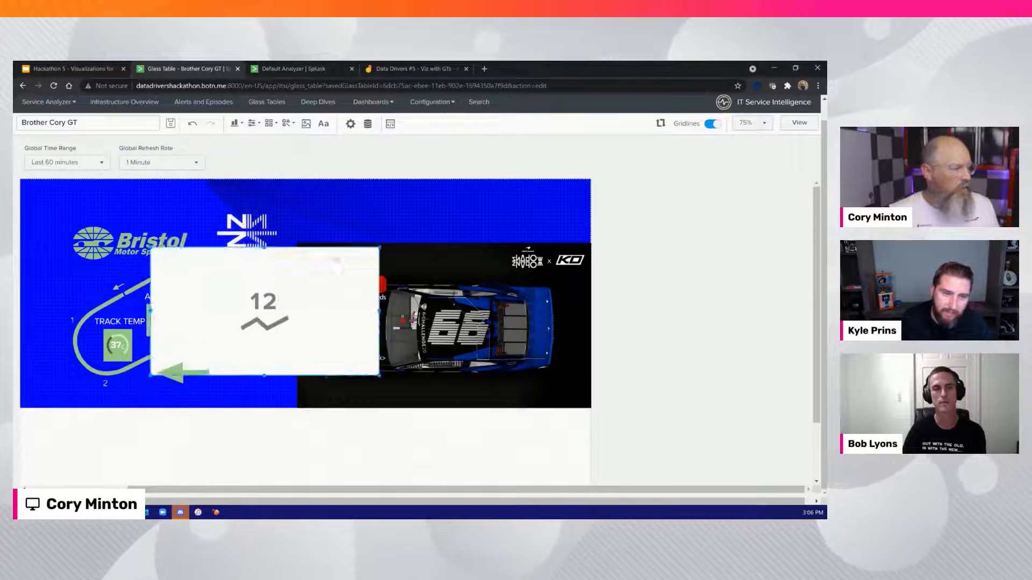
drag(336, 266, 438, 207)
drag(476, 246, 293, 234)
drag(270, 183, 366, 265)
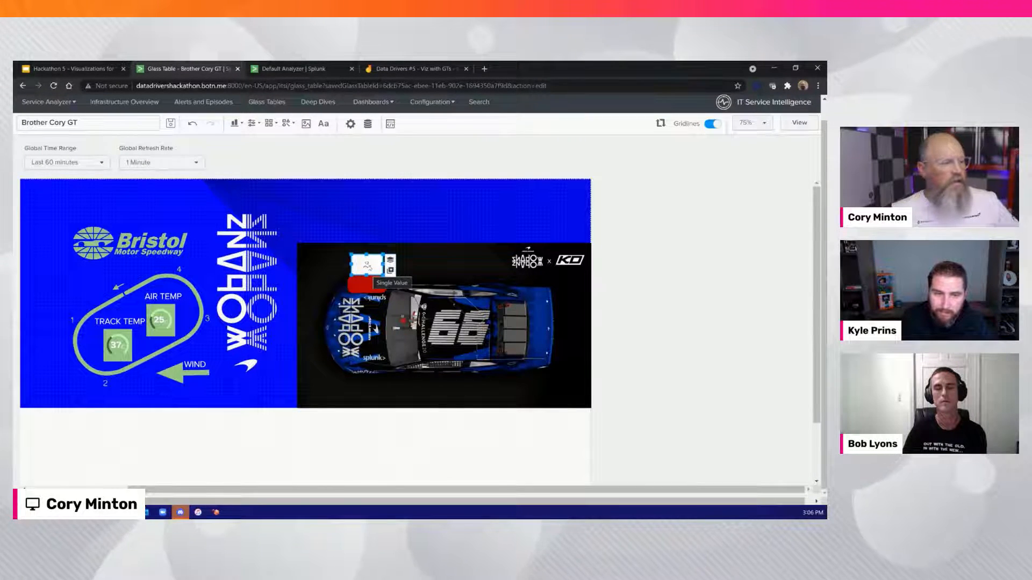
Link the Single Value above the tyre rectangle to the RF Tyre Temp KPI of the first listed Car service
click(367, 285)
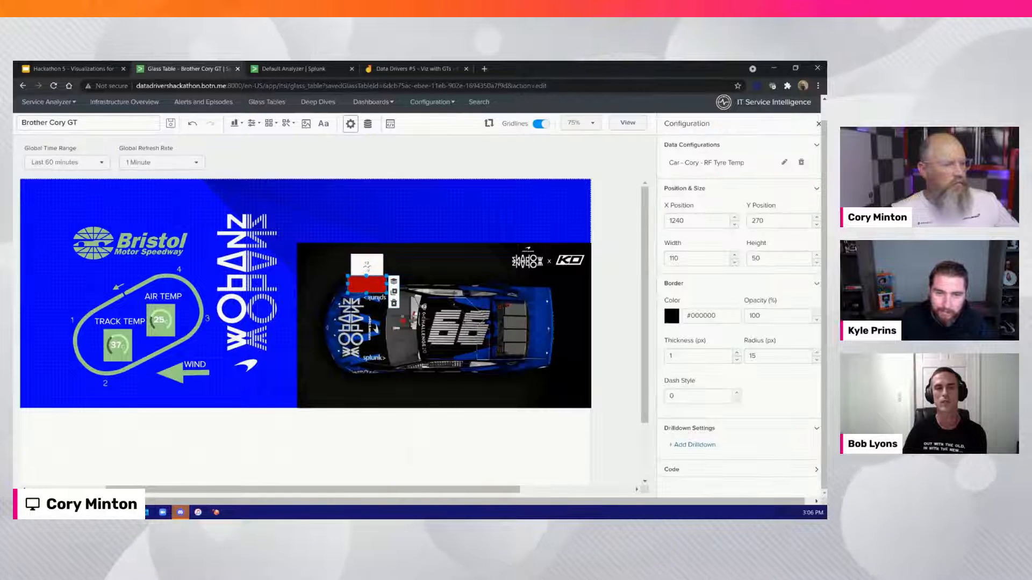
click(367, 264)
click(729, 292)
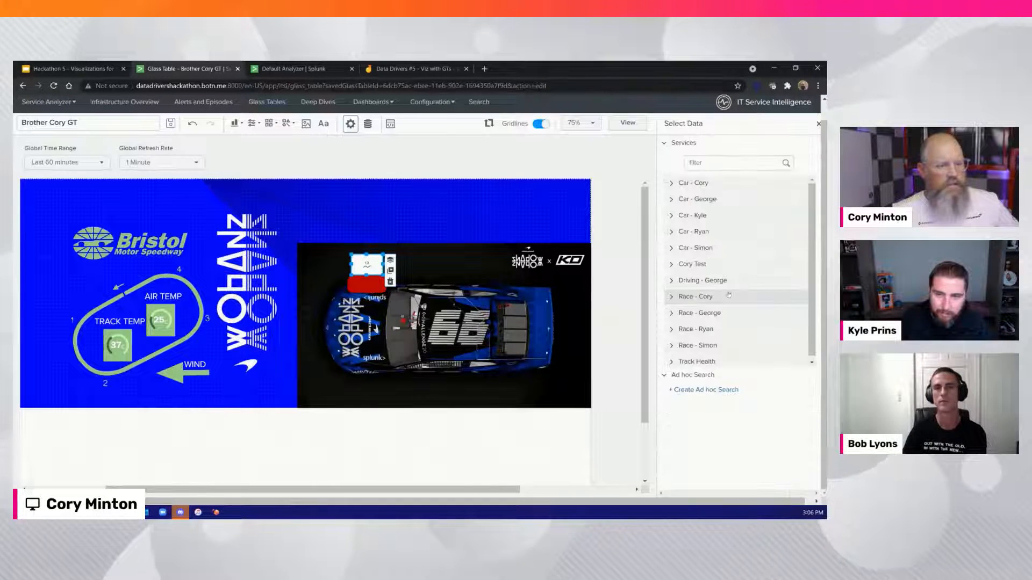
click(674, 183)
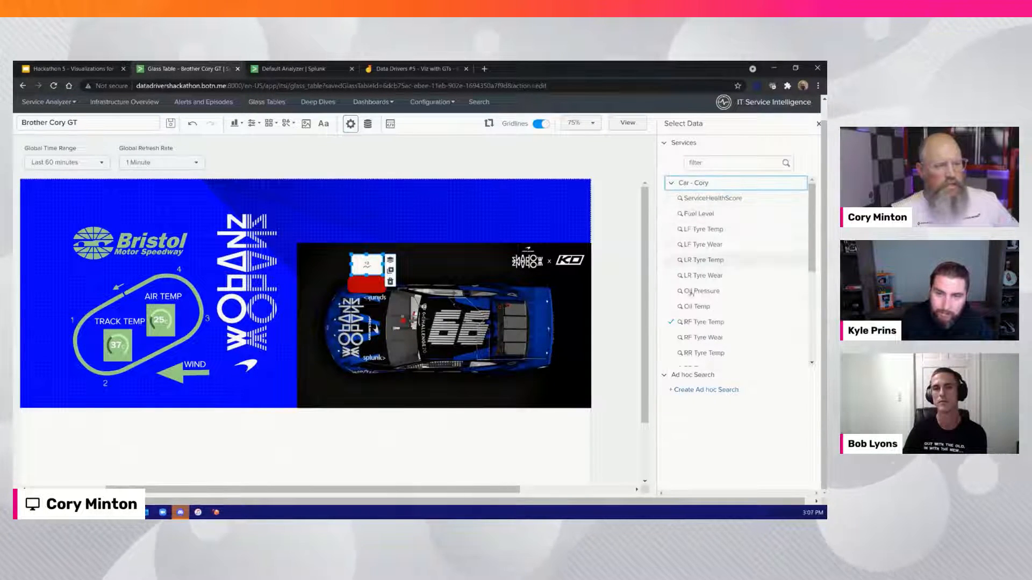
click(695, 322)
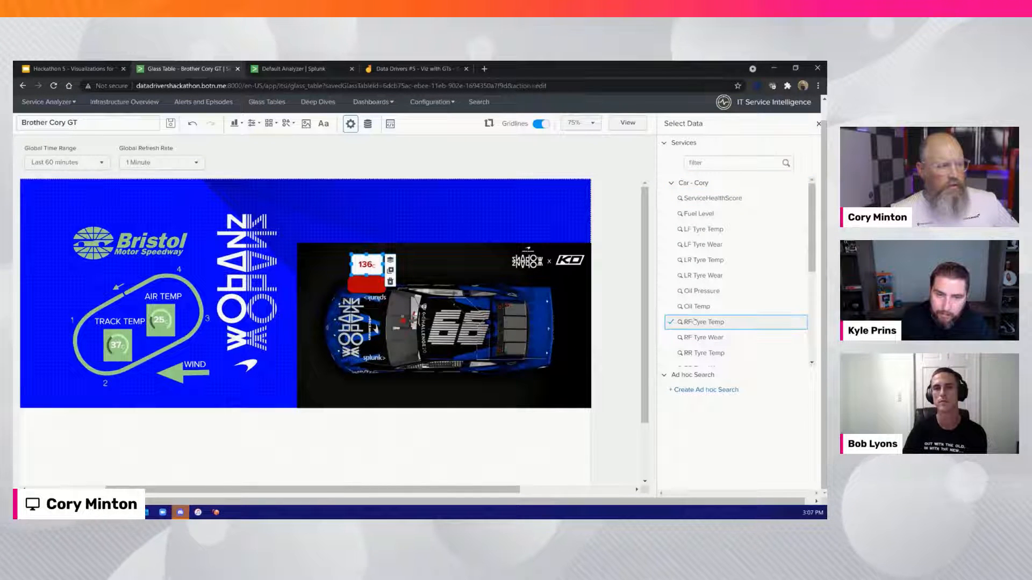
click(370, 291)
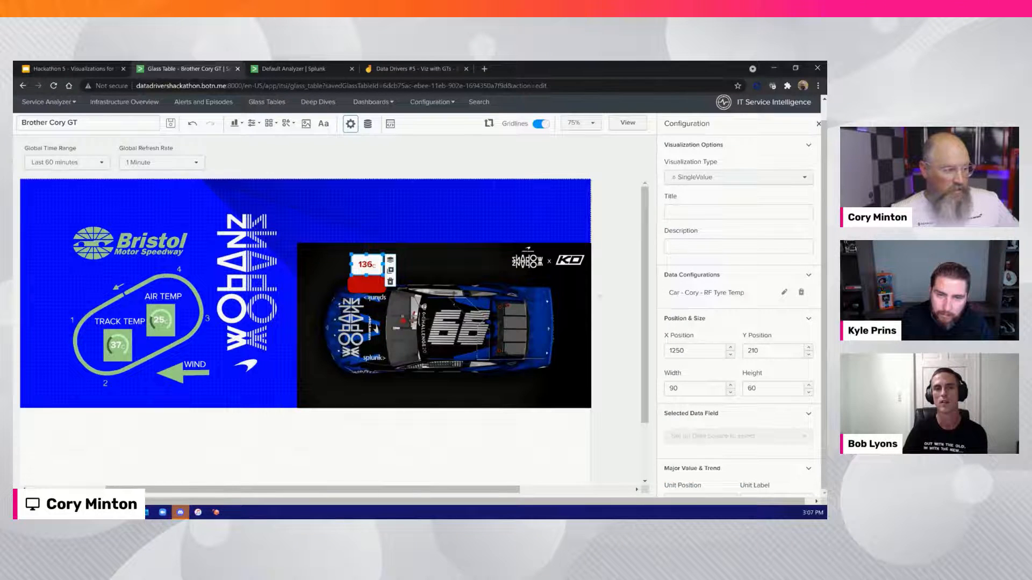
Set the static background of the RF Tyre Temp Single Value to transparent
scroll(723, 366, down, 4)
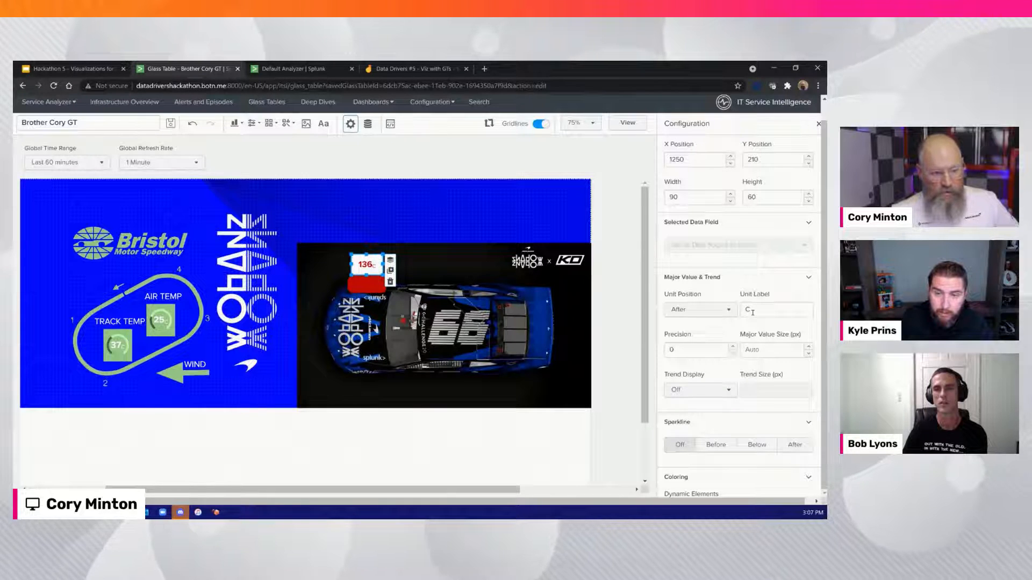
scroll(752, 312, down, 3)
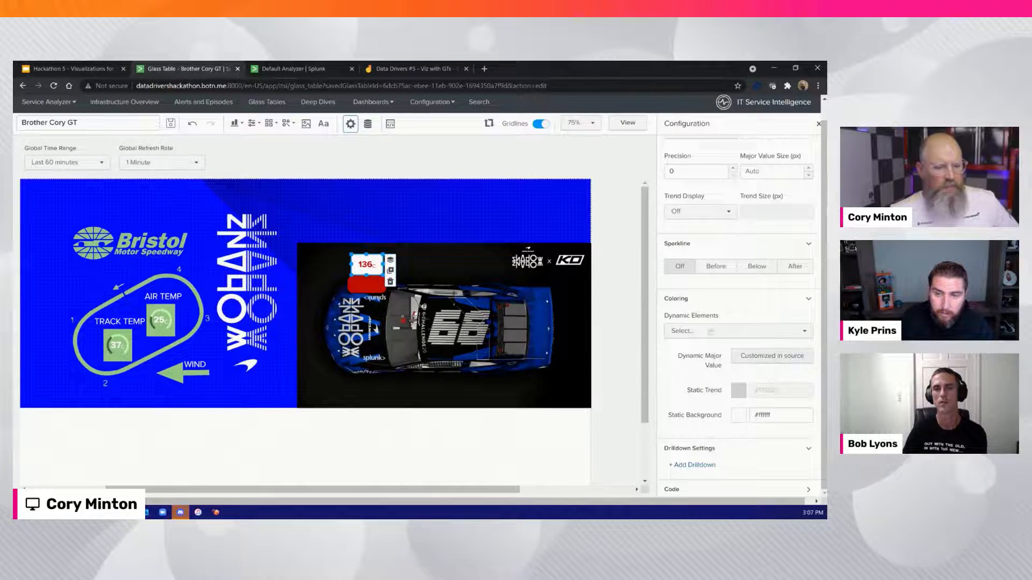
click(739, 415)
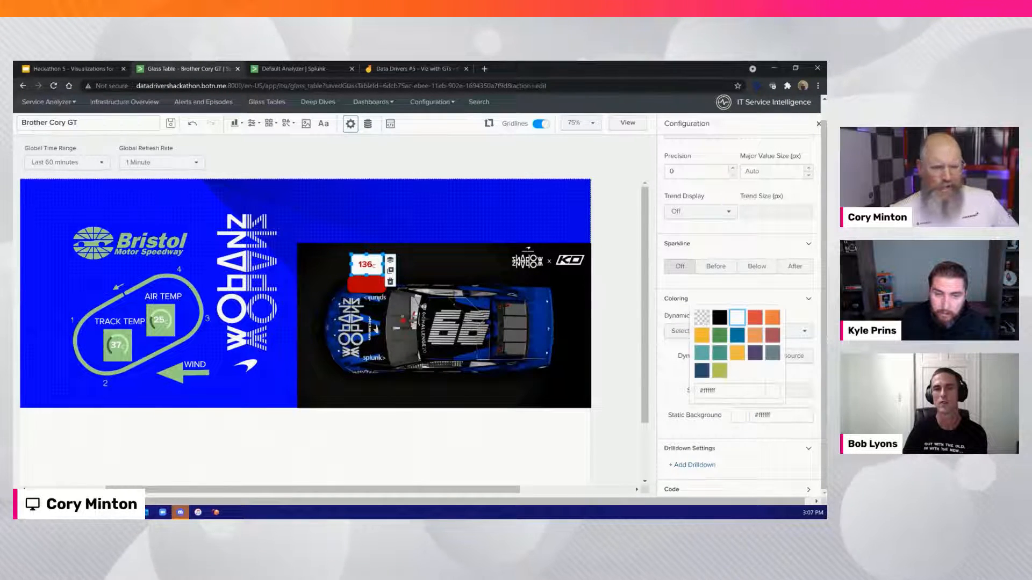
click(702, 317)
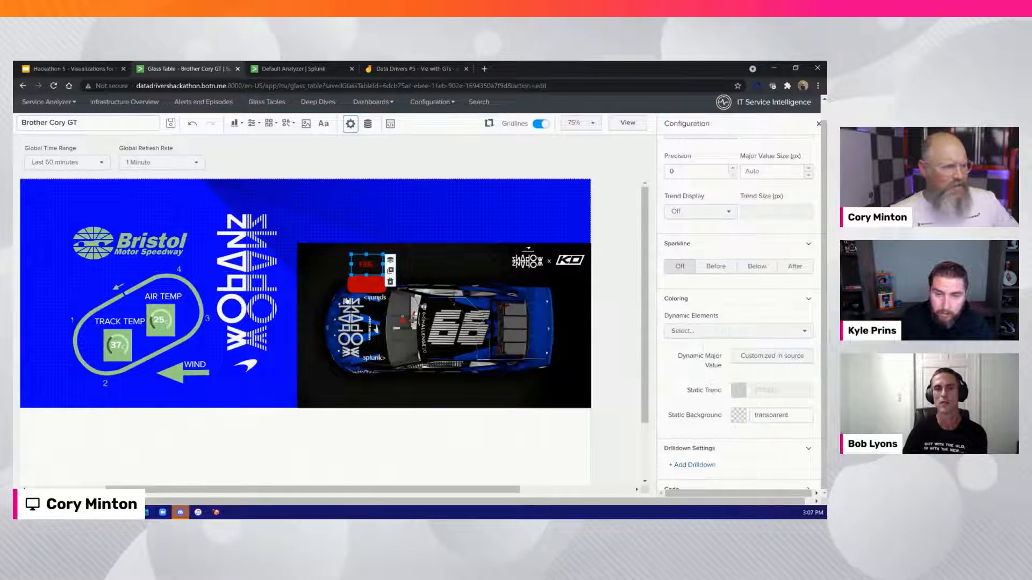
Move the RF Tyre Temp Single Value beside the red tyre rectangle, at about X 1160, Y 270, and inspect the rectangle's settings
drag(371, 269, 337, 291)
click(378, 261)
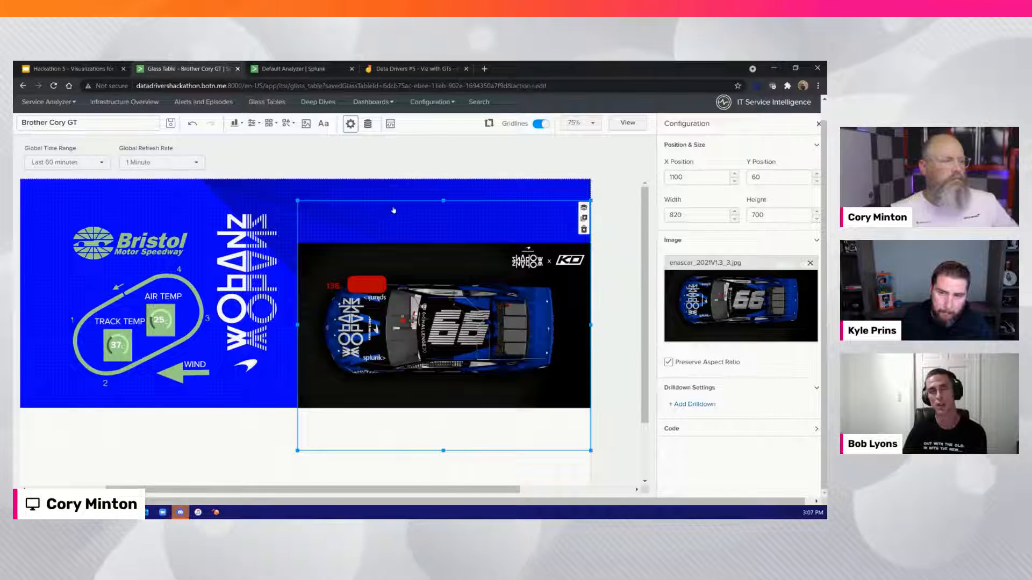
click(385, 236)
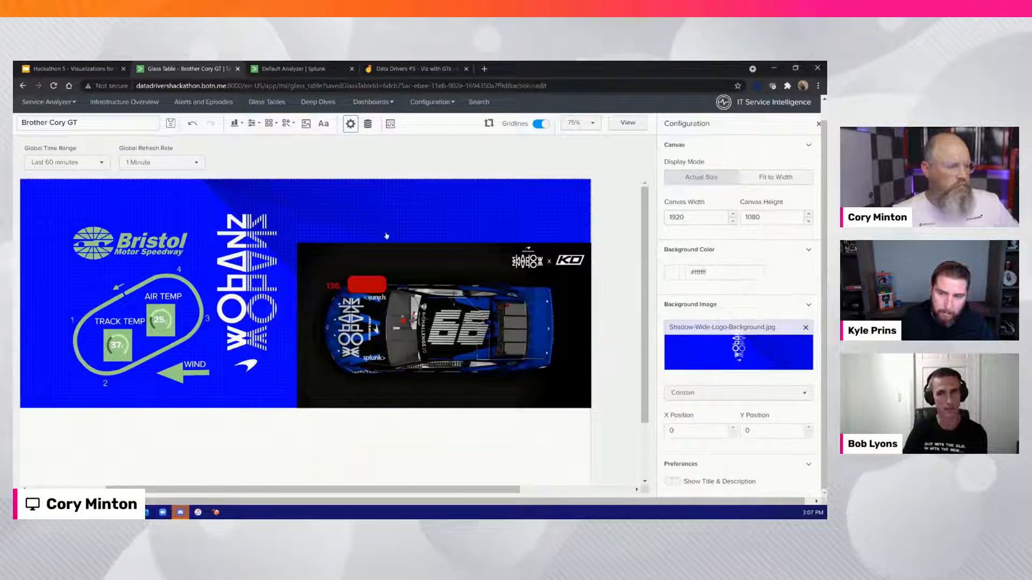
click(367, 284)
scroll(633, 312, up, 1)
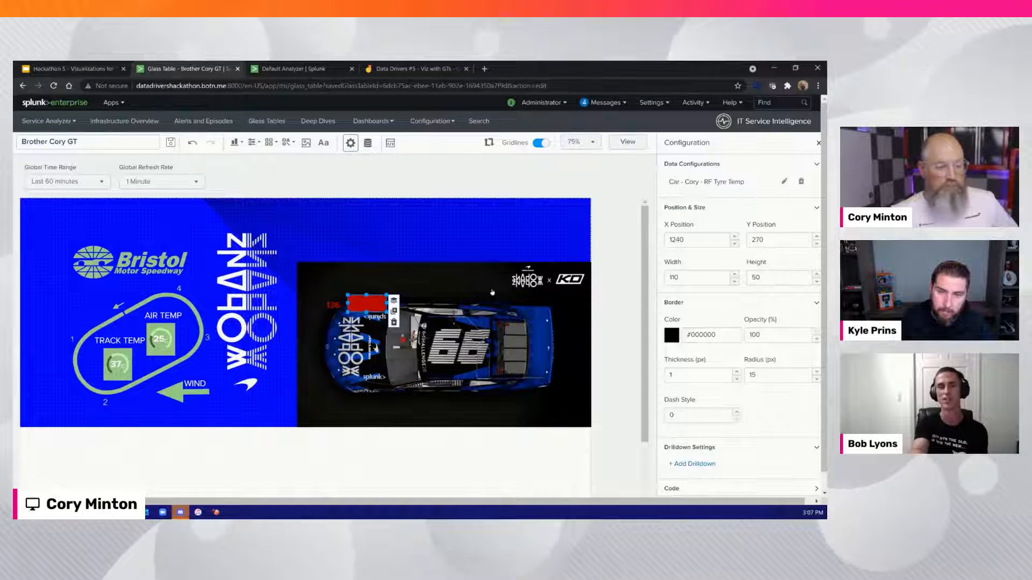
Set the RF Tyre Temp Single Value's dynamic elements to None and its static background to transparent
click(332, 305)
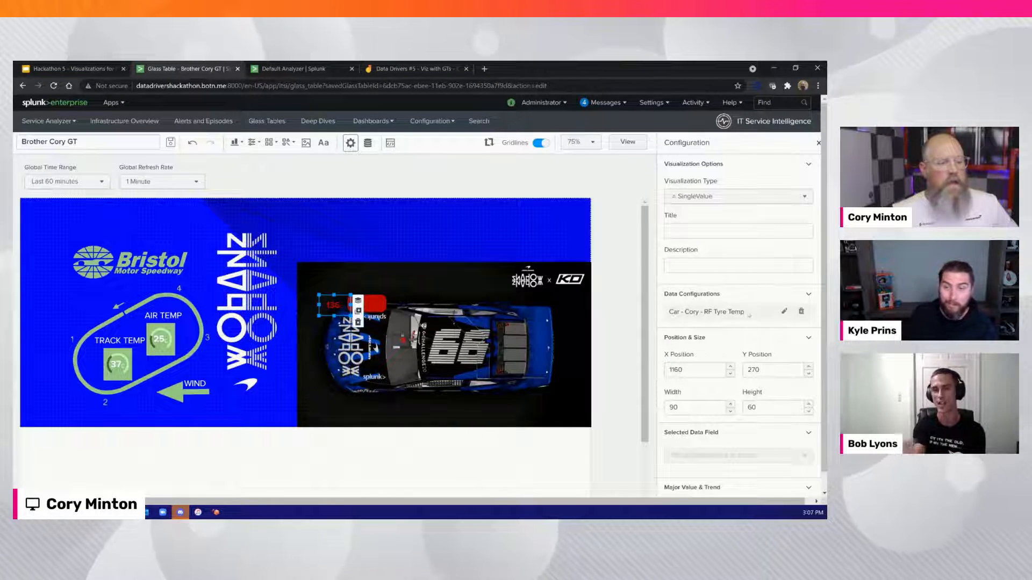
scroll(761, 342, down, 5)
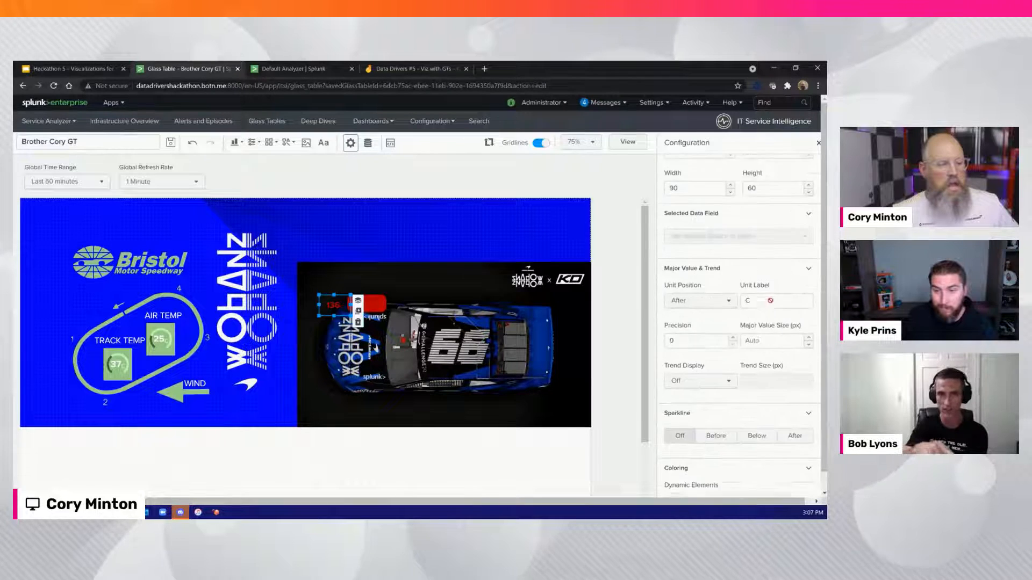
scroll(740, 349, down, 3)
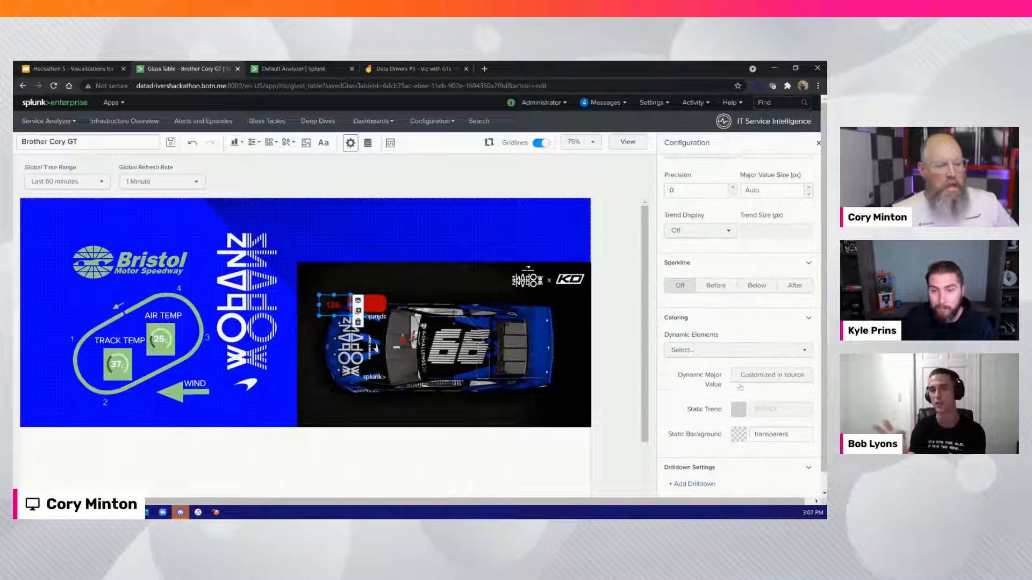
click(740, 350)
click(586, 279)
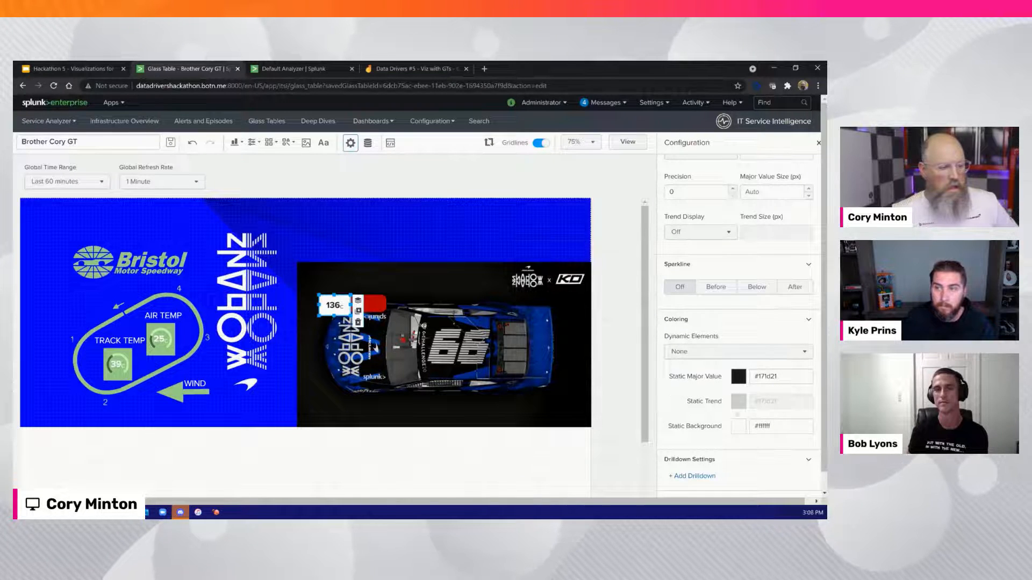
click(739, 426)
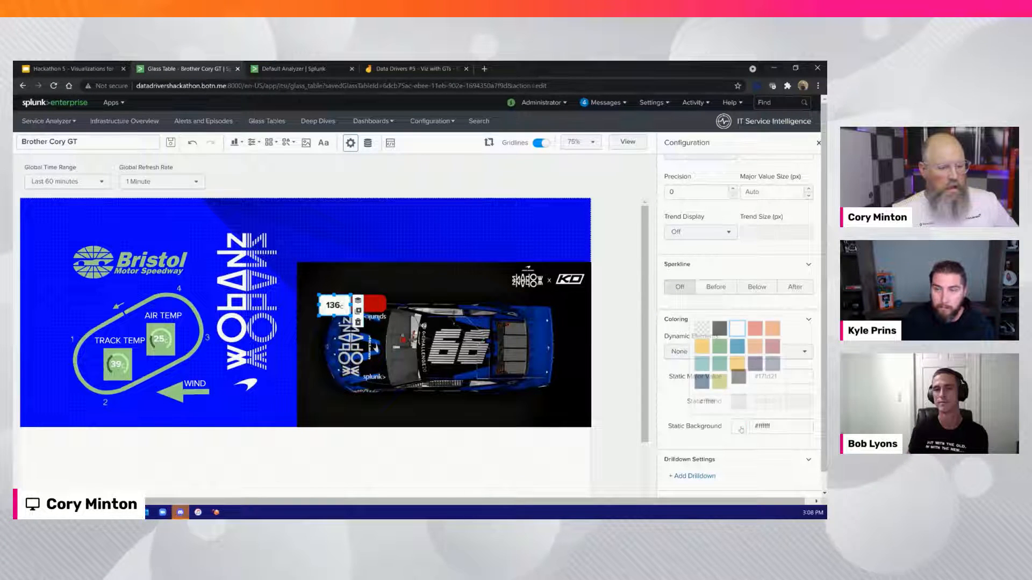
click(701, 329)
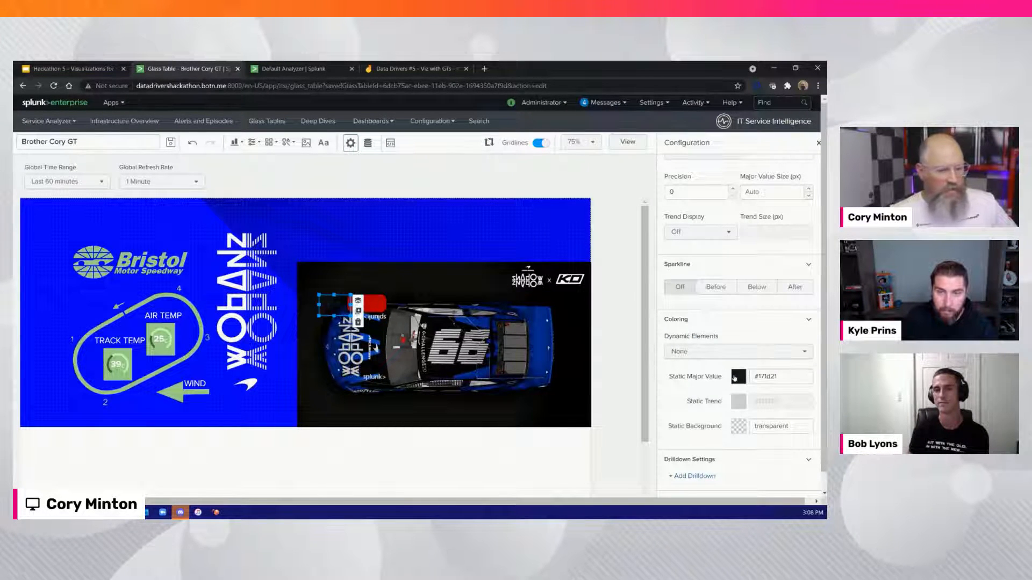
Color the Single Value's major value white (#ffffff) and place it over the red tyre rectangle at about X 1250, Y 270, sized 90 by 50
click(734, 377)
click(737, 401)
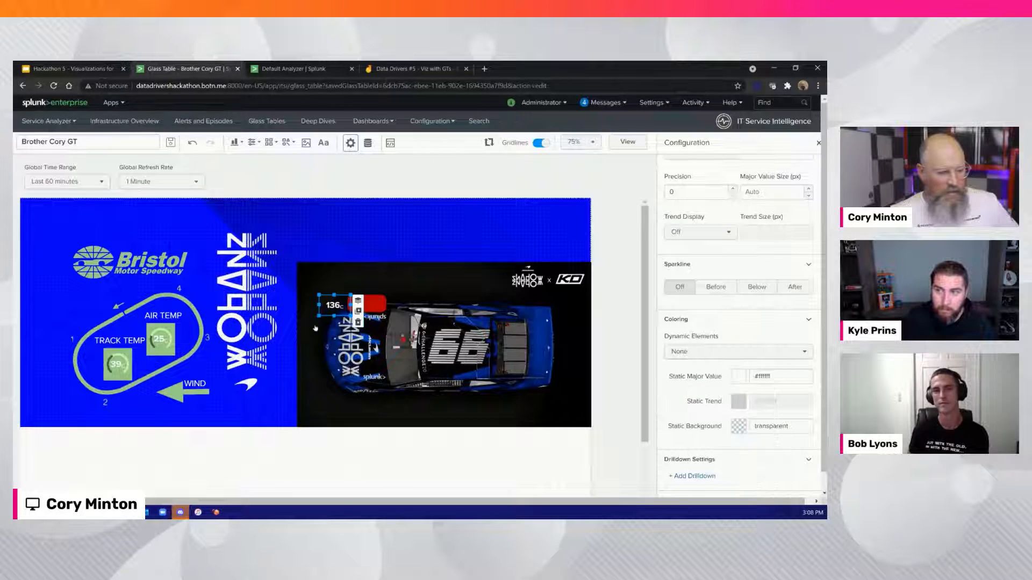
drag(329, 308, 366, 295)
click(399, 283)
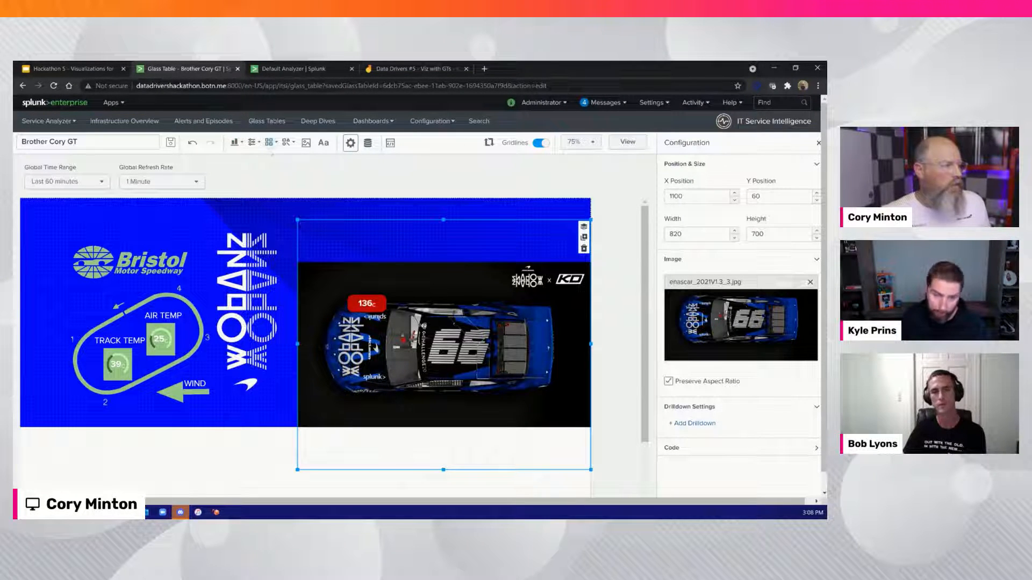
Add a Single Value Radial linked to the first Car service's RF Tyre Wear KPI and shrink it to fit just above the red tyre rectangle
click(234, 143)
scroll(204, 252, down, 6)
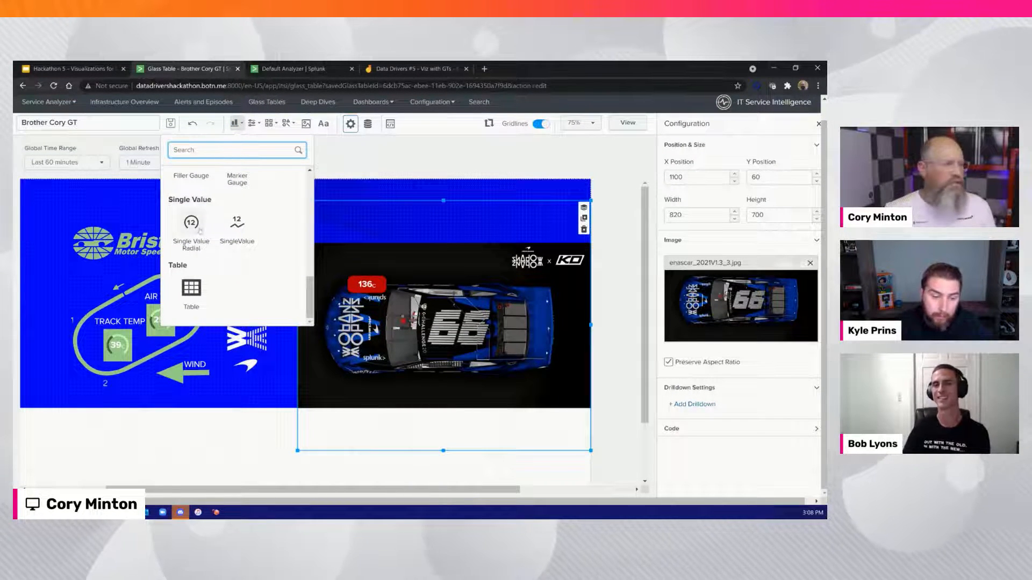
click(200, 230)
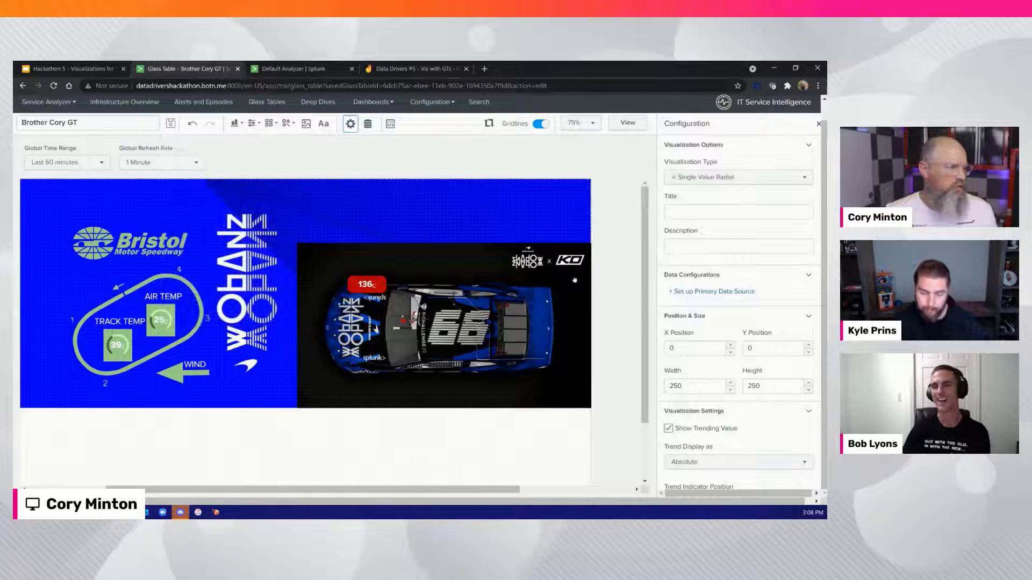
click(714, 292)
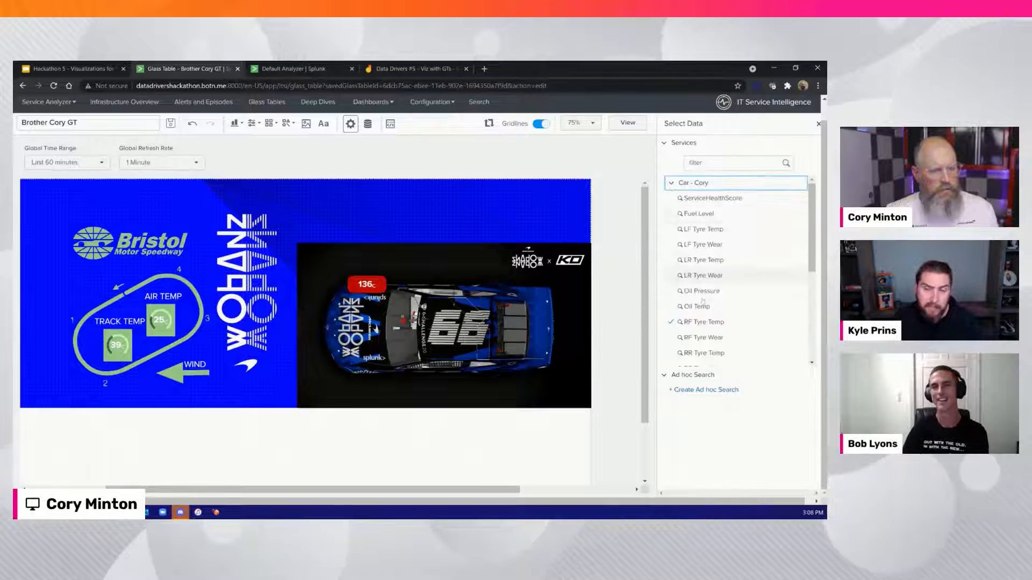
click(702, 337)
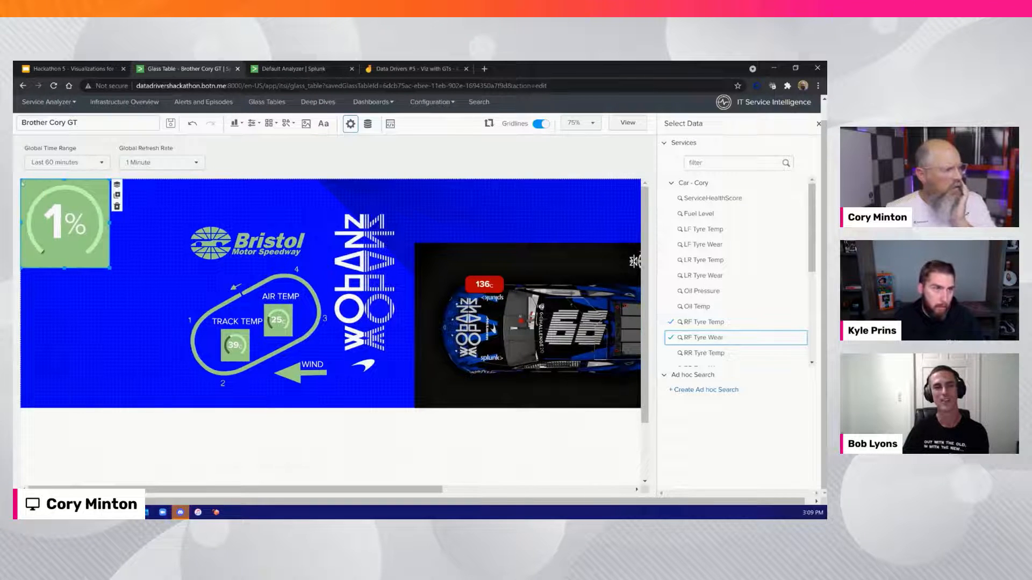
drag(21, 180, 480, 267)
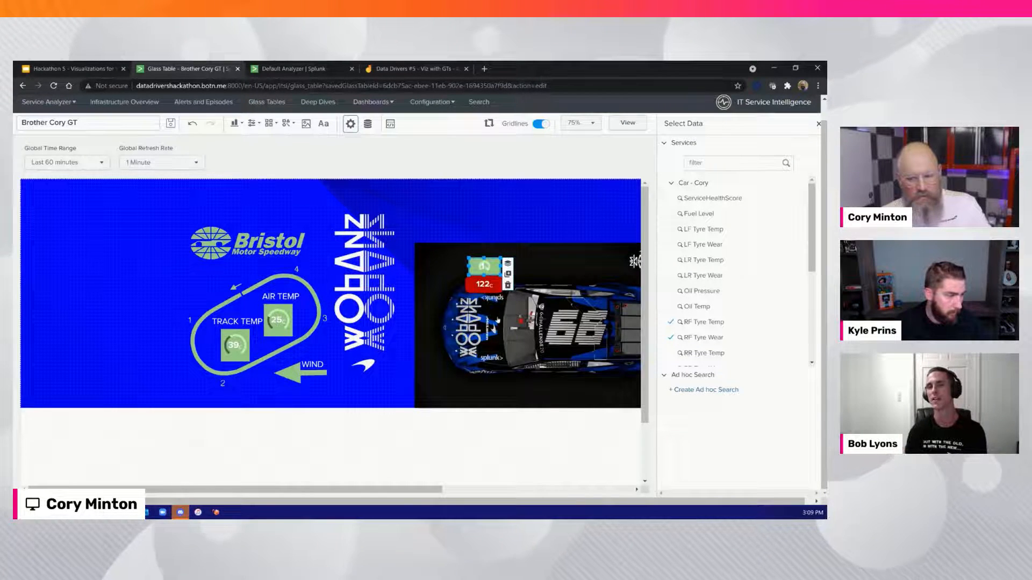
click(445, 220)
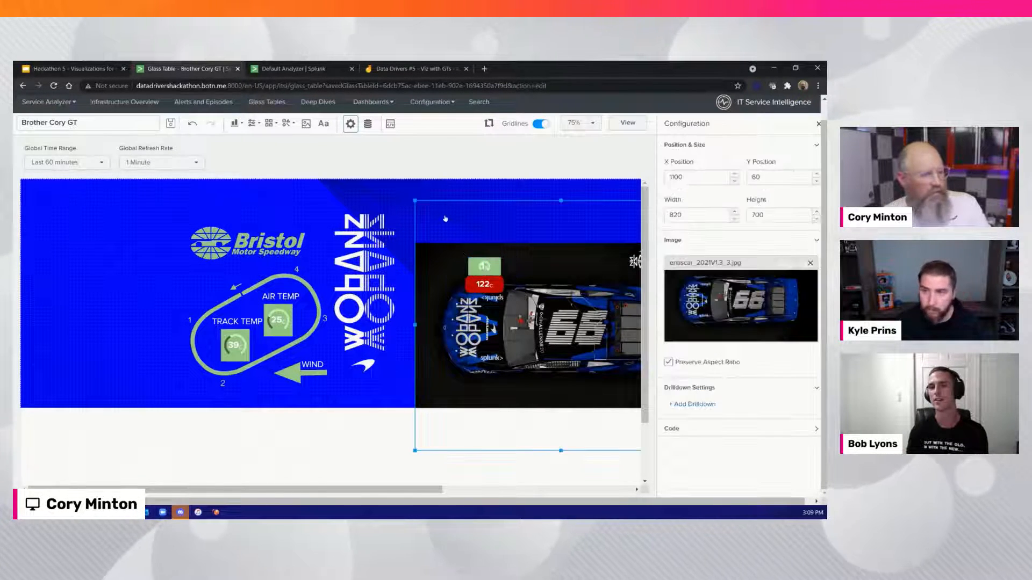
Duplicate the red tyre rectangle and place the copy at the car's opposite front tyre, at about X 1240, Y 530
click(470, 281)
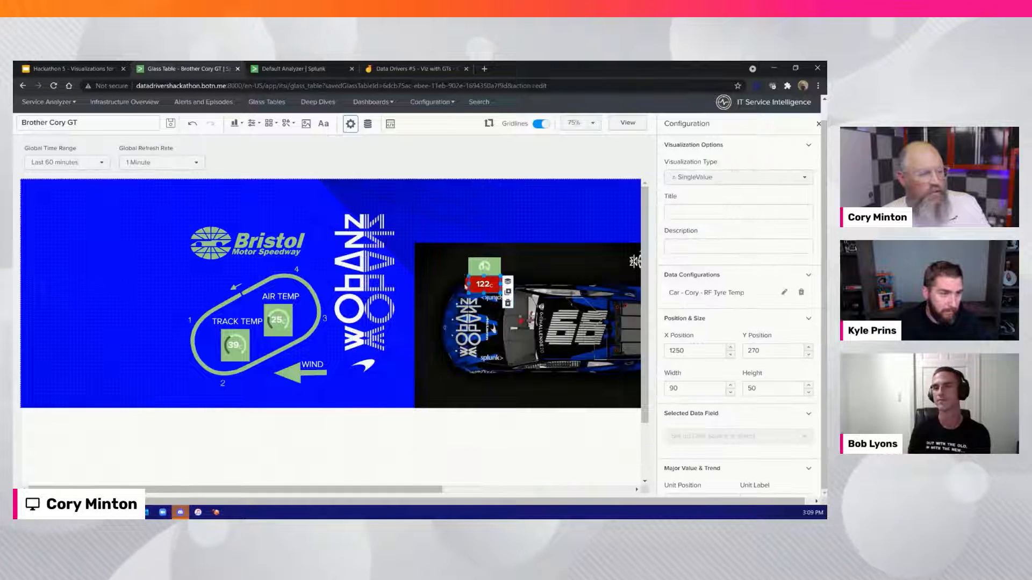
click(467, 283)
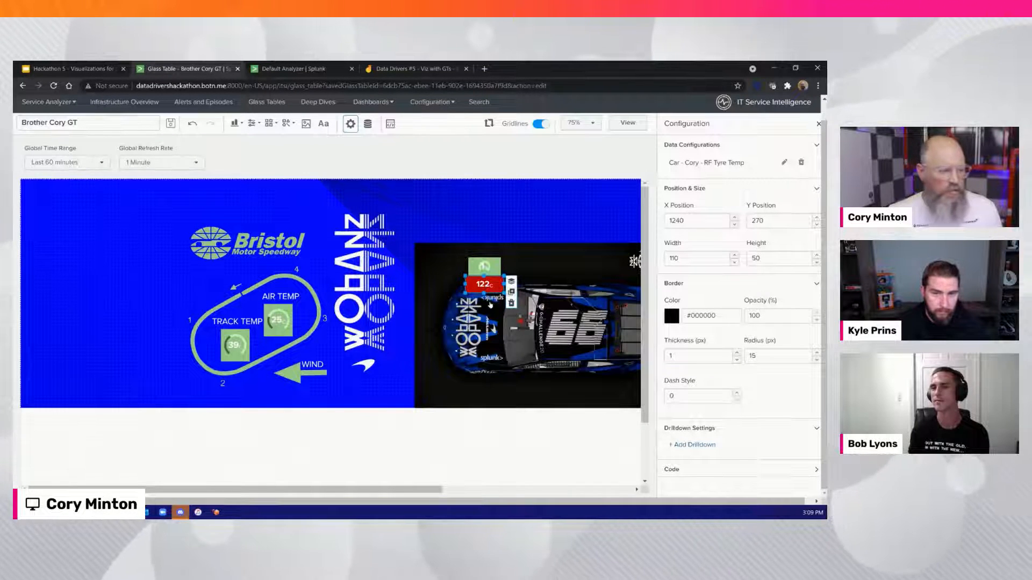
click(512, 292)
drag(487, 292, 484, 376)
Replace the copied rectangle's data source with the first Car service's LF Tyre Temp KPI and nudge the rectangle slightly upward
click(801, 163)
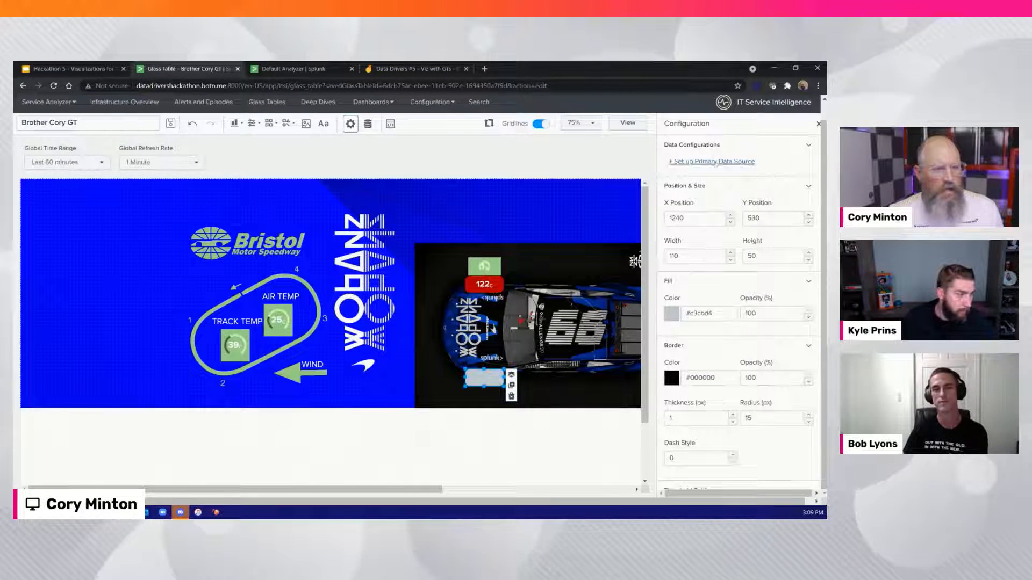
click(702, 162)
click(696, 184)
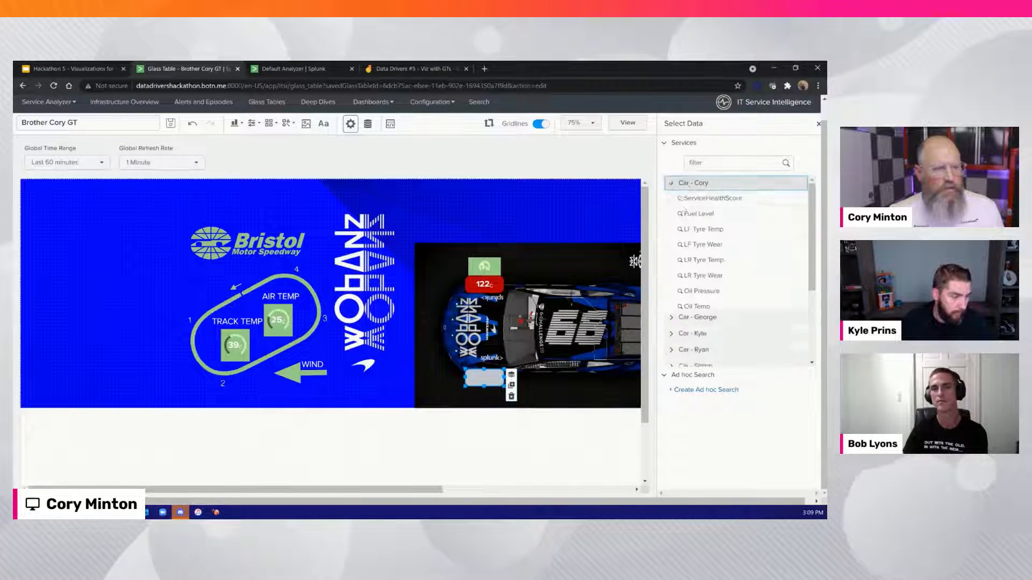
click(694, 231)
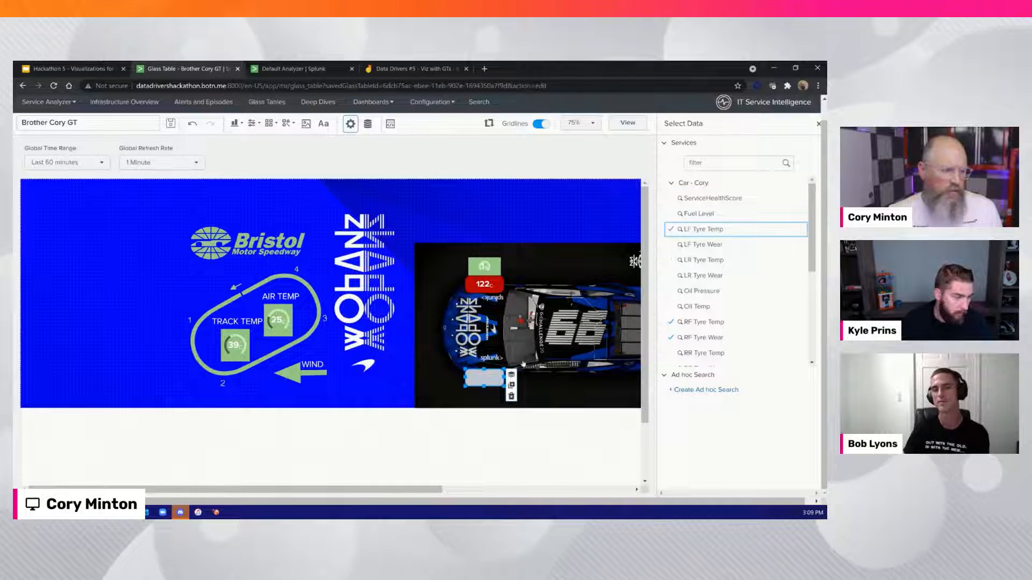
click(486, 381)
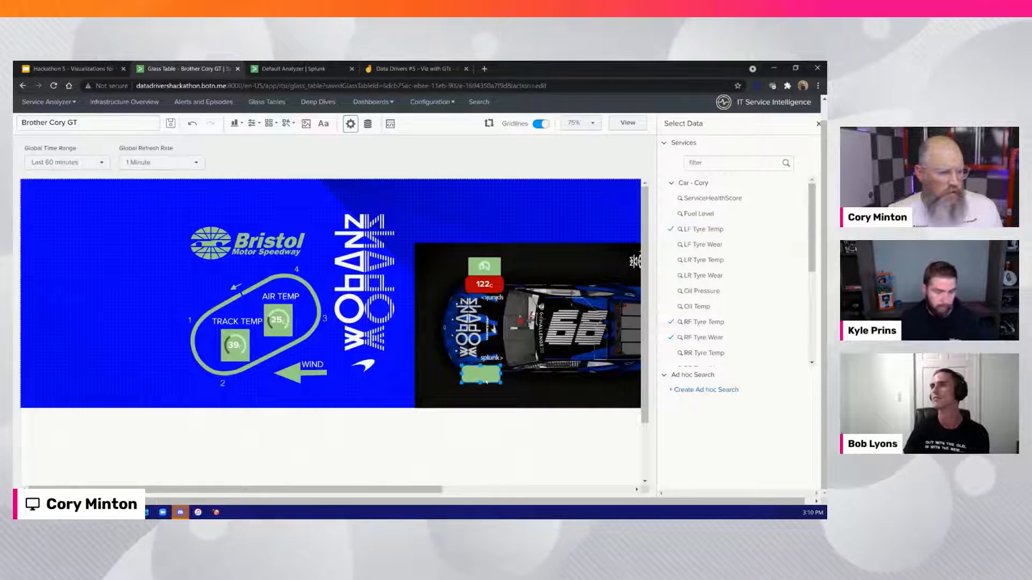
Duplicate the RF Tyre Temp Single Value and place the copy over the lower tyre rectangle at X 1250, Y 520
click(486, 285)
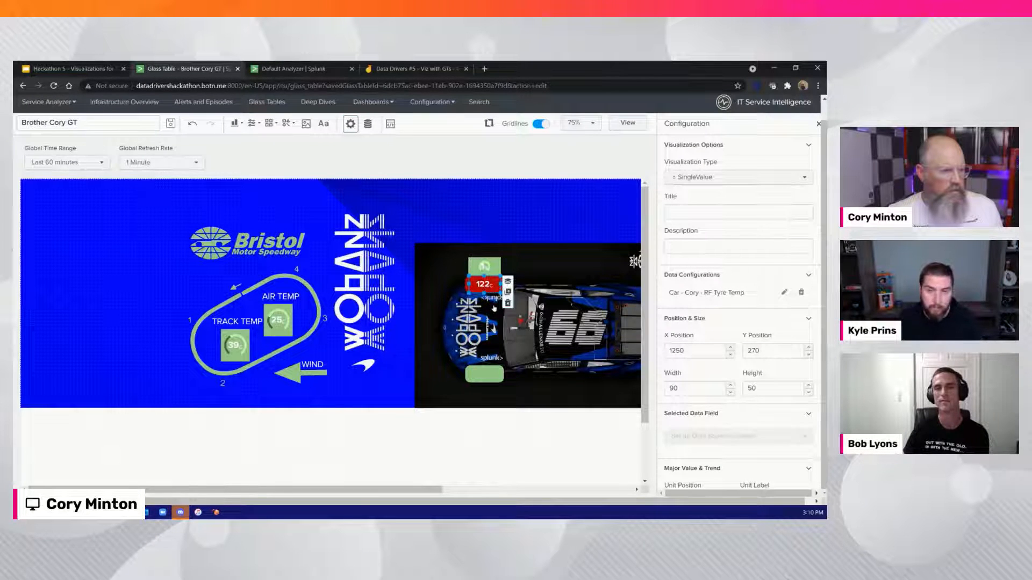
click(508, 292)
drag(486, 288, 484, 374)
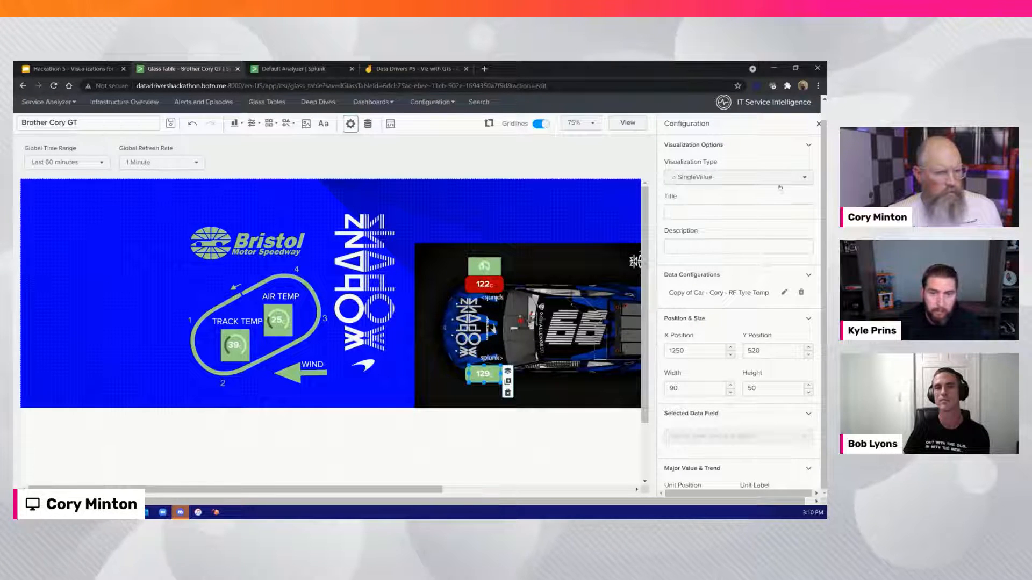
Replace the copied Single Value's data source with the first Car service's LF Tyre Temp KPI
click(800, 293)
click(732, 293)
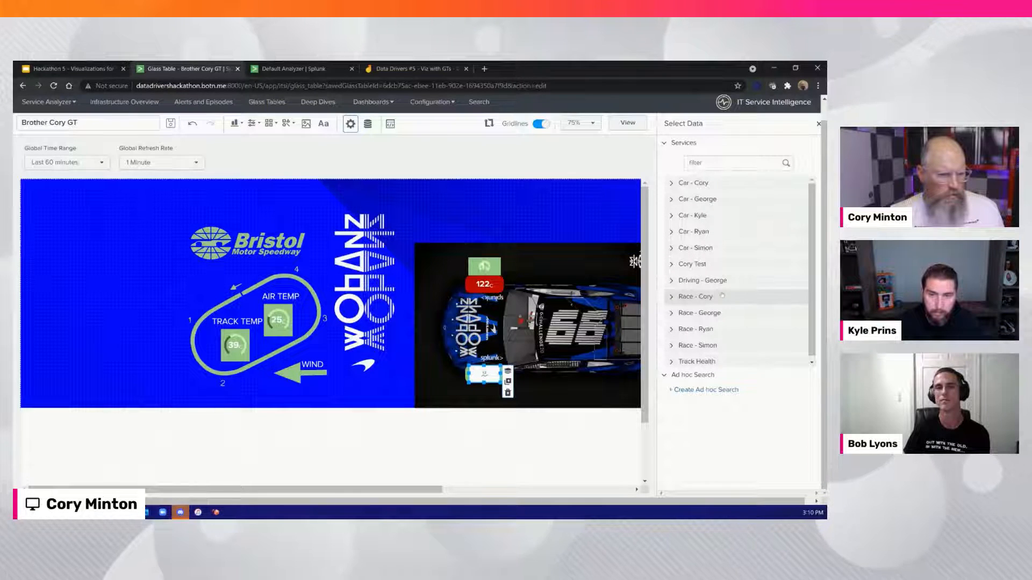
click(680, 184)
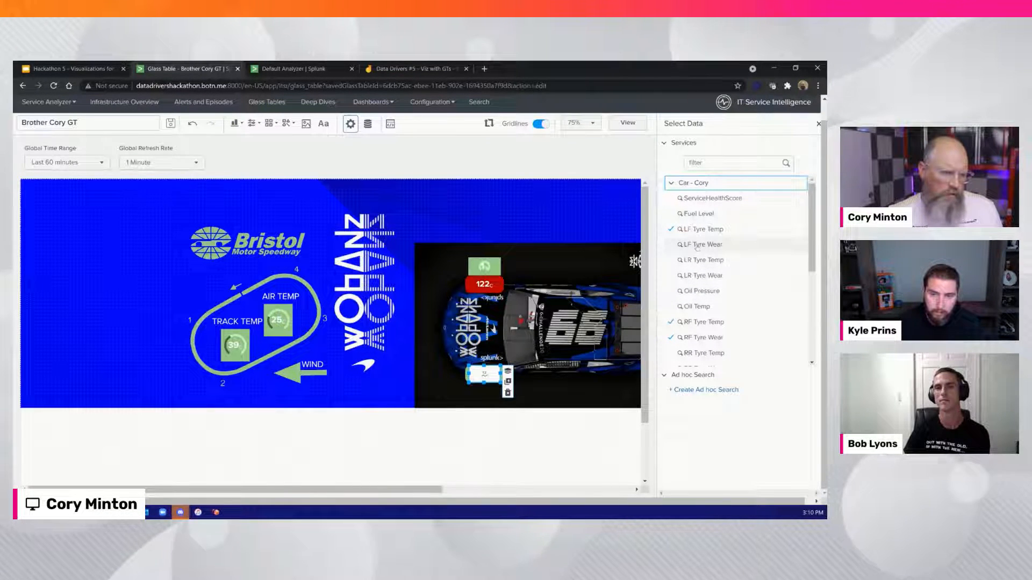
click(698, 230)
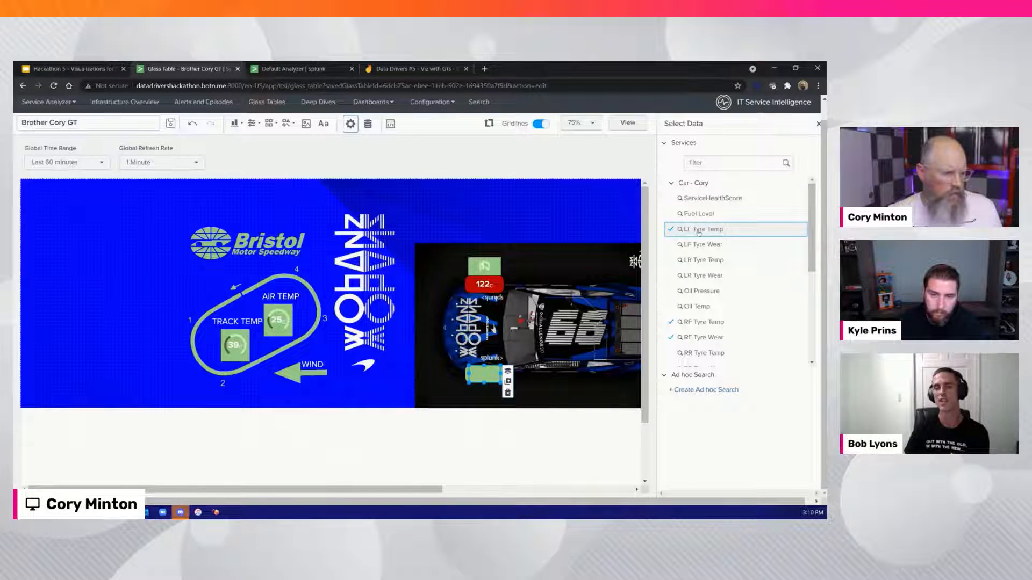
click(819, 124)
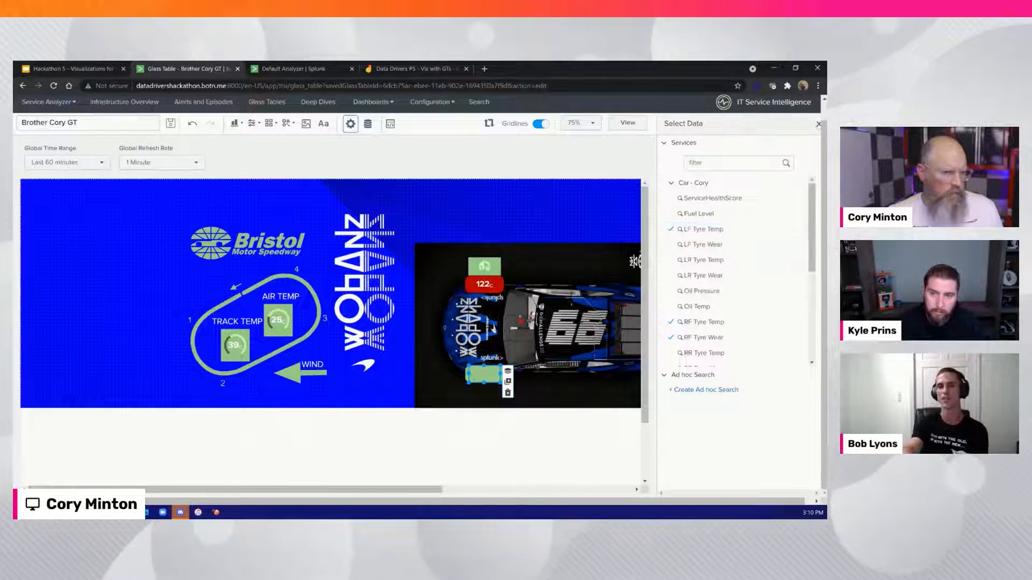
Set the LF Tyre Temp Single Value's dynamic elements to None, its background to transparent and its major value colour to white (#ffffff)
click(483, 373)
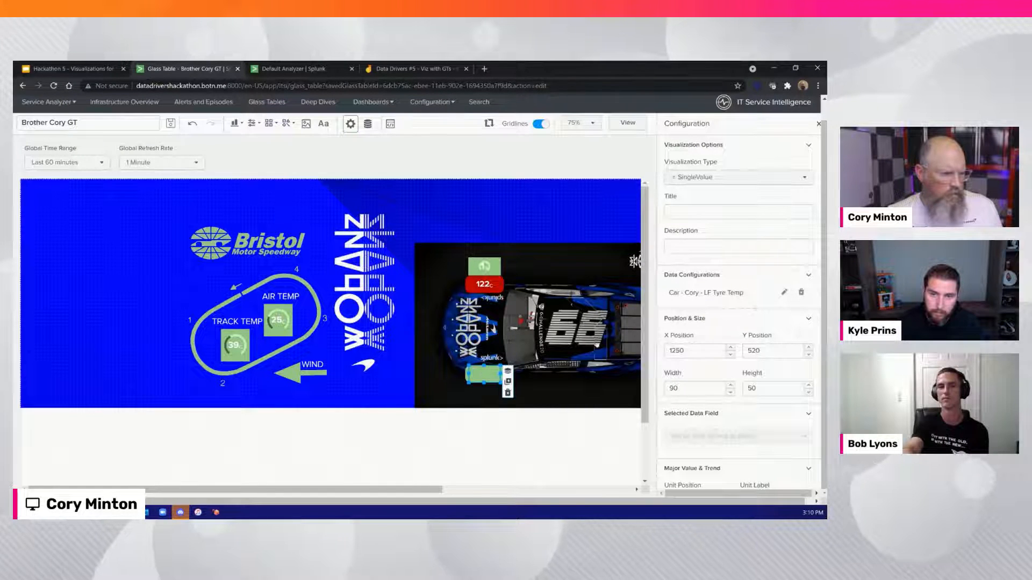
scroll(701, 341, down, 5)
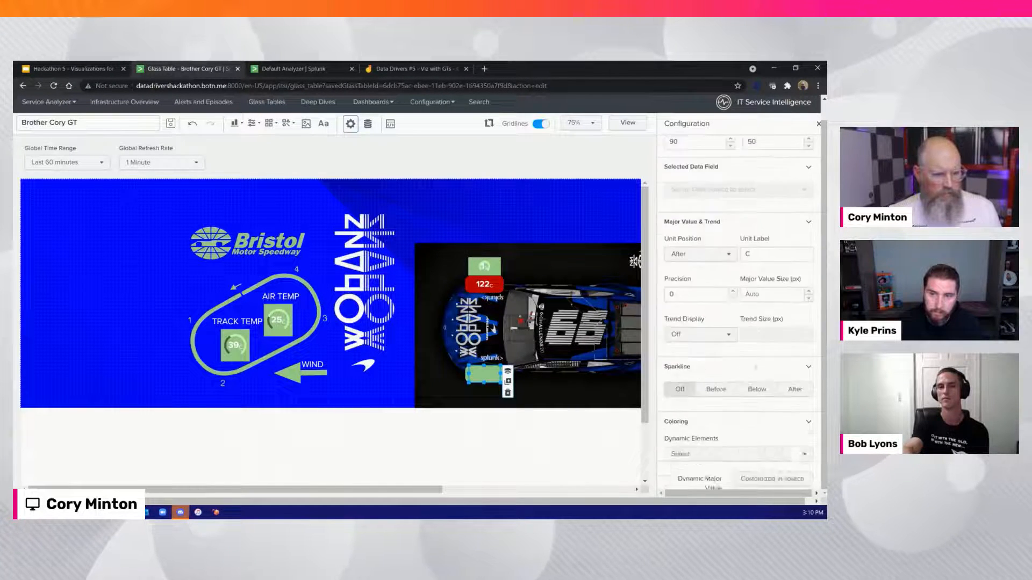
click(747, 323)
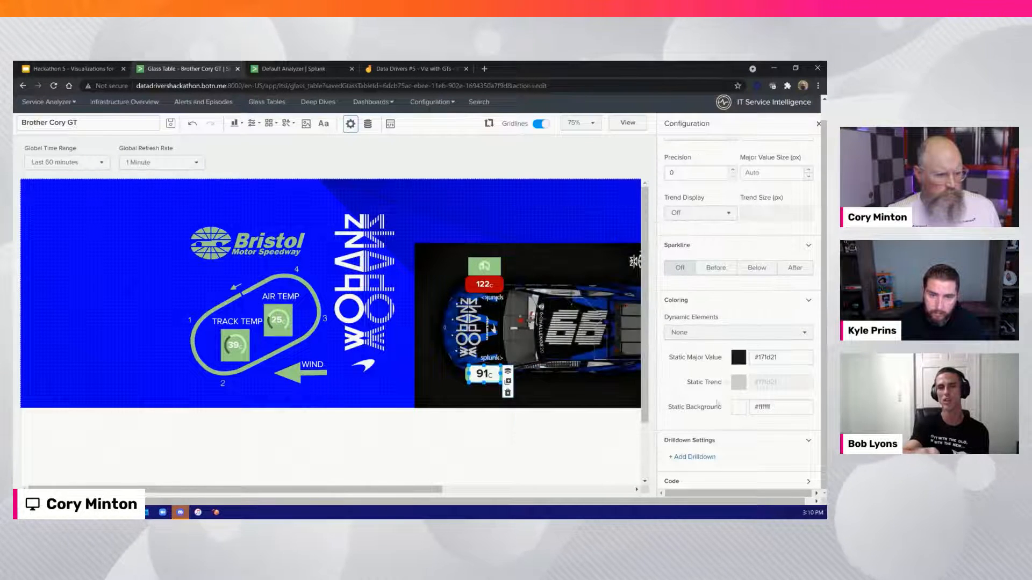
click(740, 408)
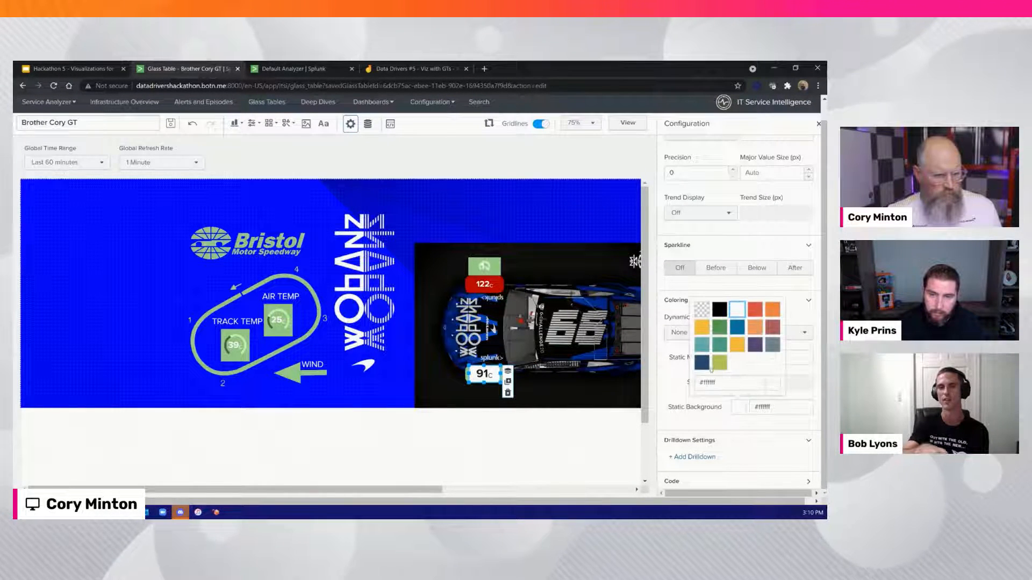
click(723, 365)
click(739, 358)
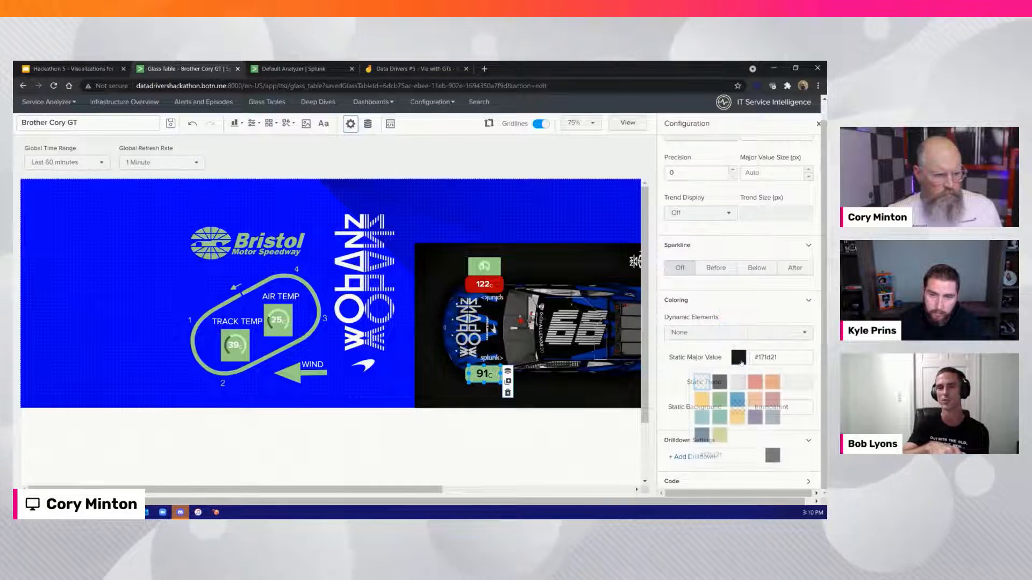
click(735, 382)
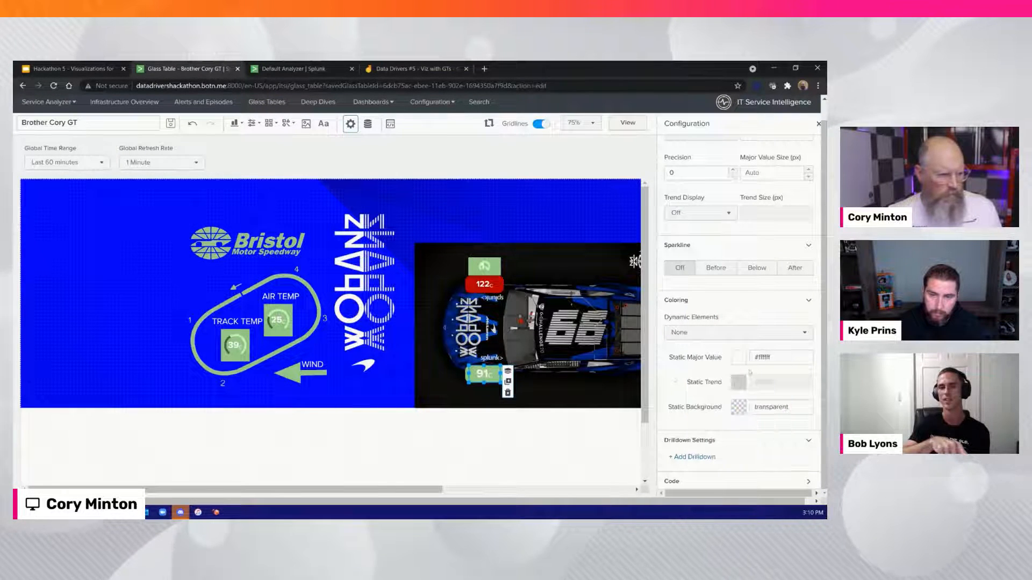
click(552, 392)
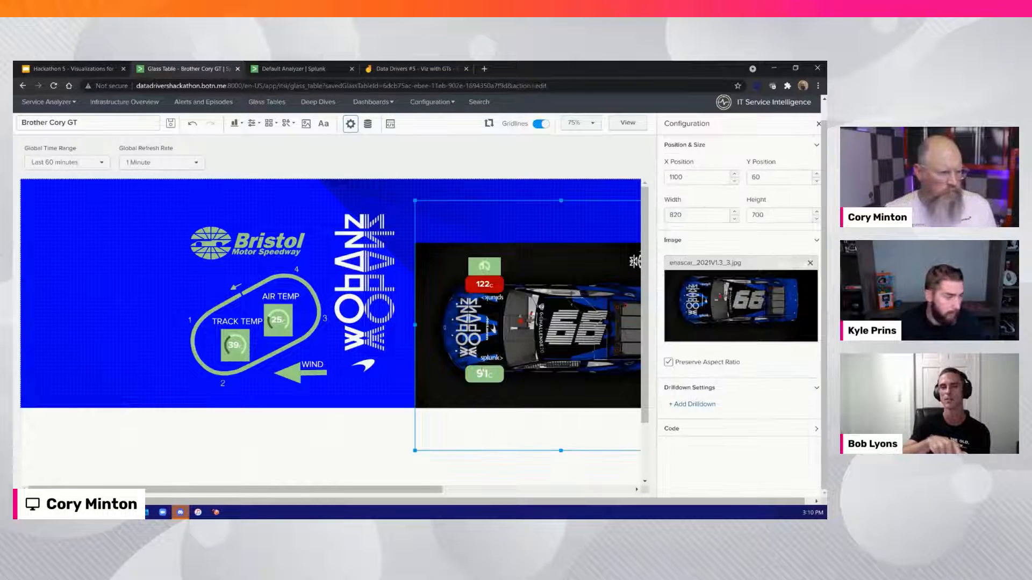
click(483, 372)
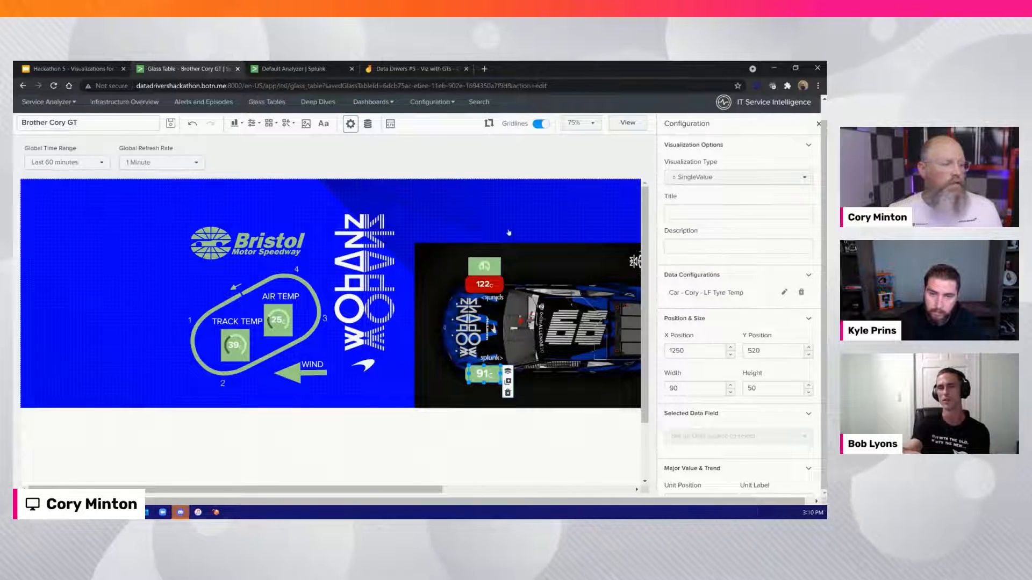
Insert the RACE CAR icon and place it above the car image at X 1100, Y -10, sized 240 by 200
click(509, 232)
click(433, 185)
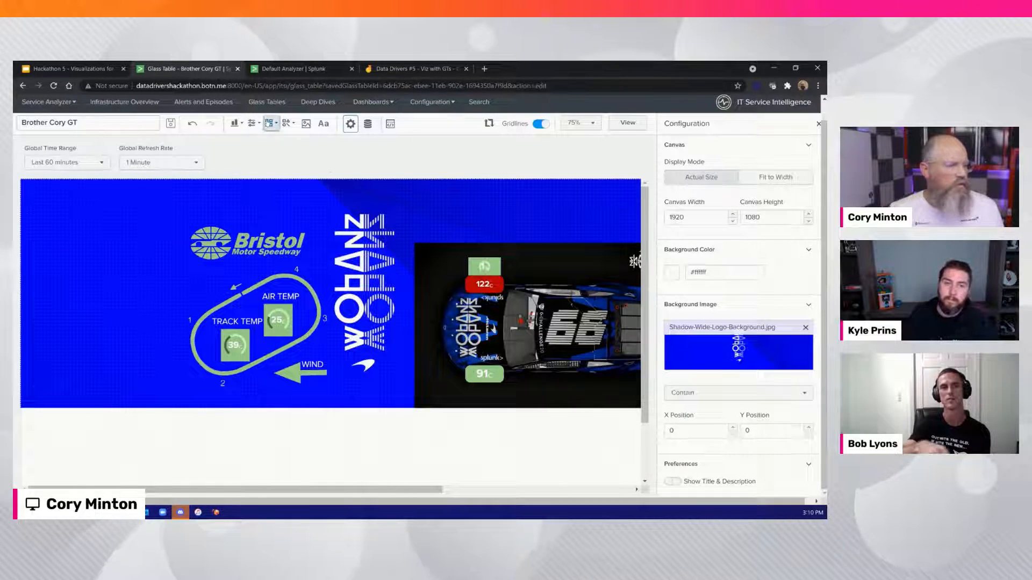
click(272, 124)
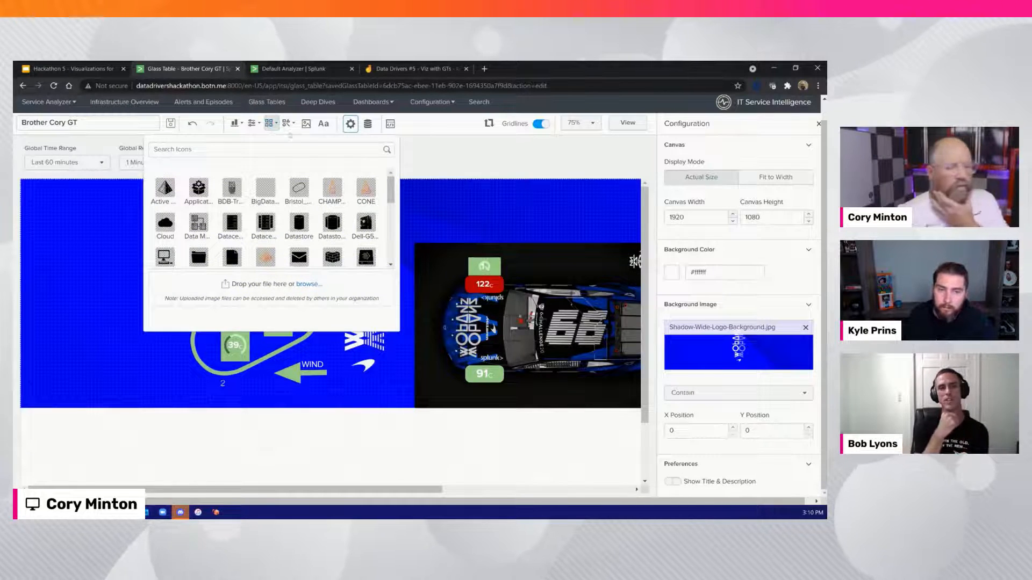
scroll(355, 199, down, 5)
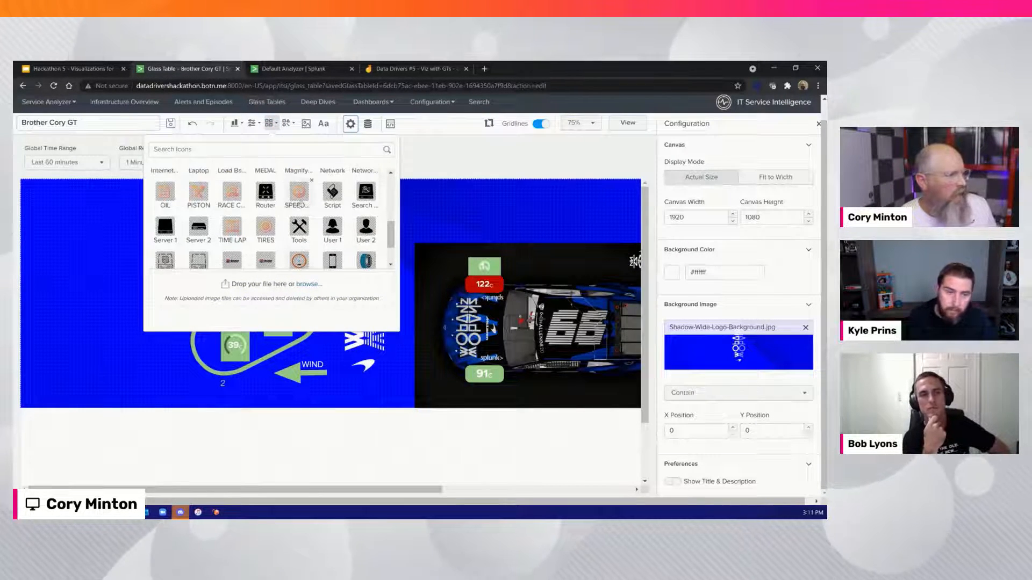
click(232, 192)
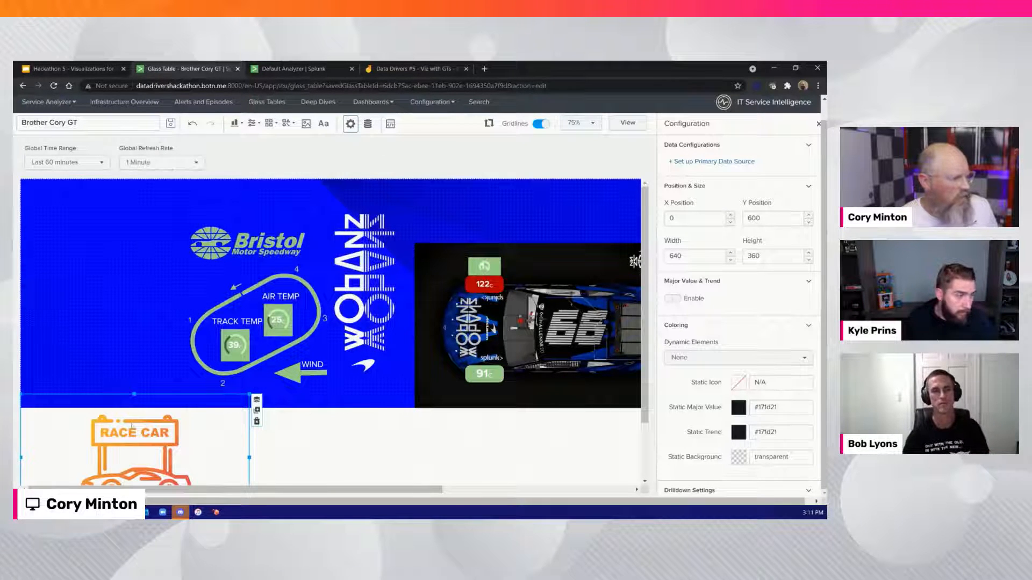
drag(132, 426, 446, 208)
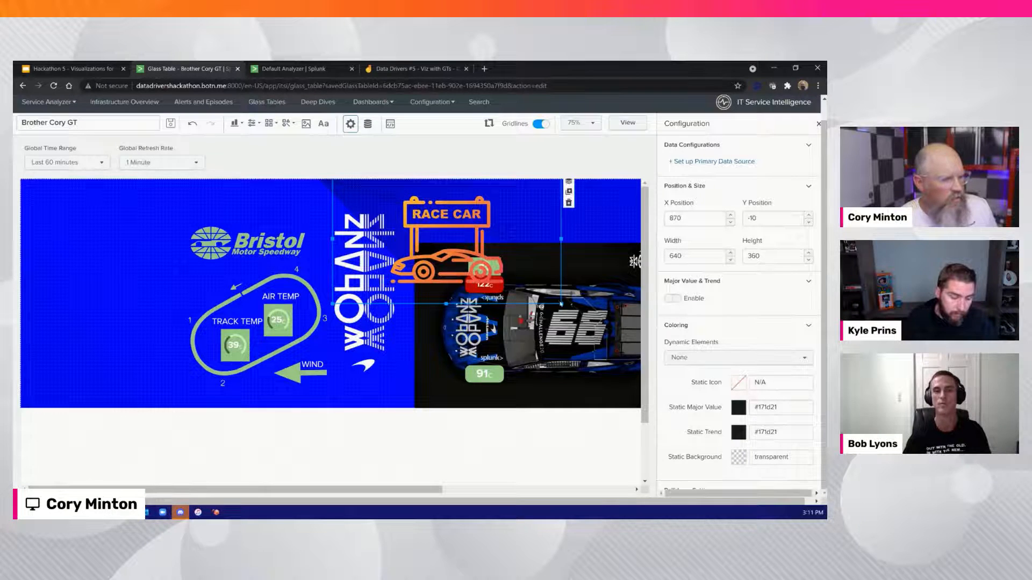
drag(562, 302, 500, 246)
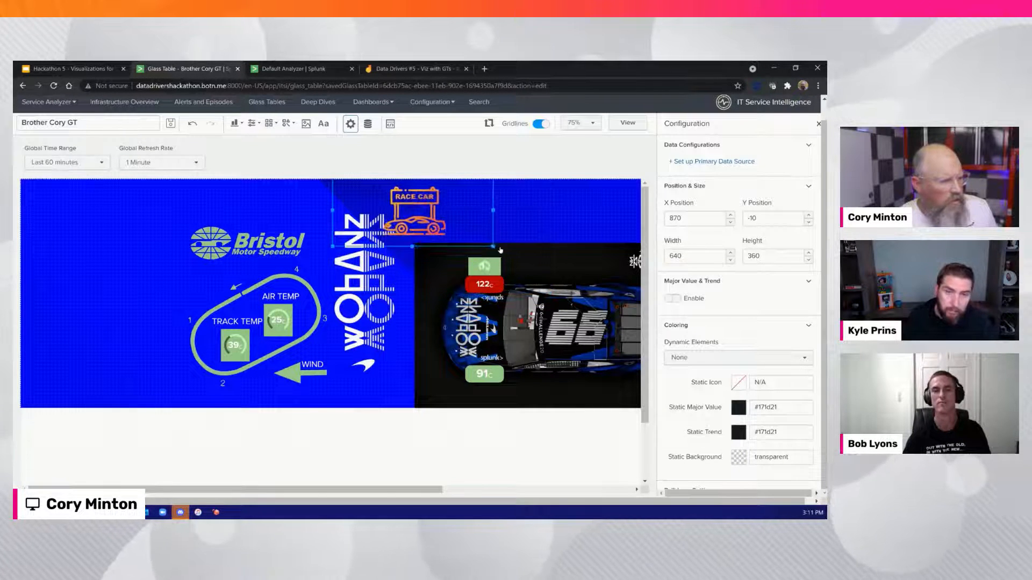
drag(334, 211, 418, 220)
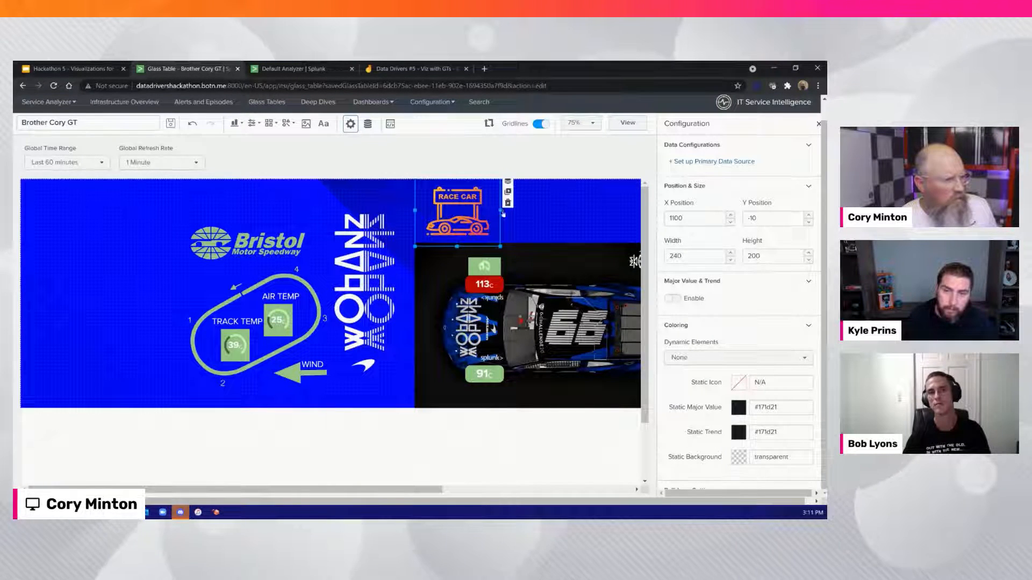
Set the race car icon's primary data source to the first Car service's ServiceHealthScore
click(717, 162)
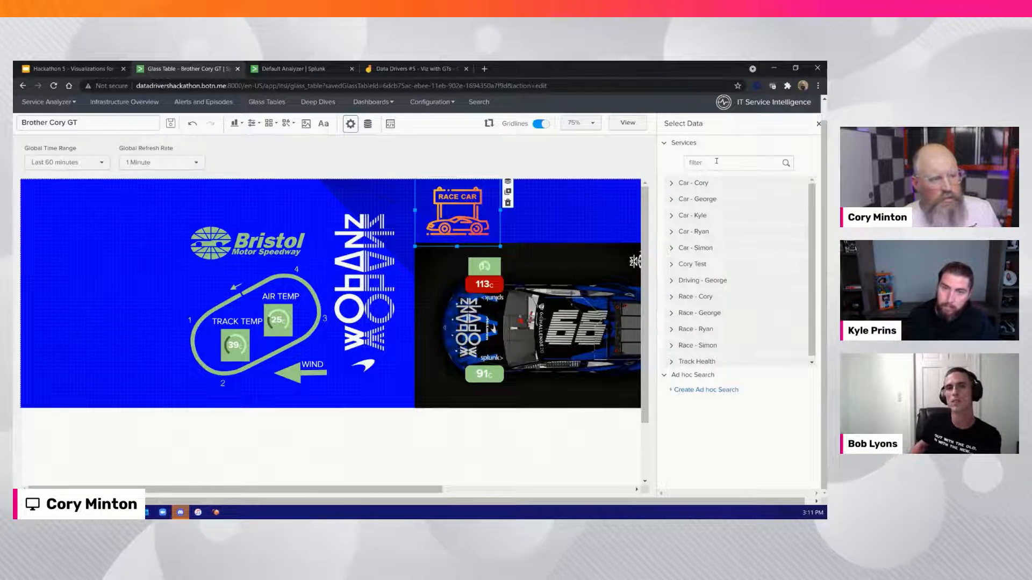
click(672, 184)
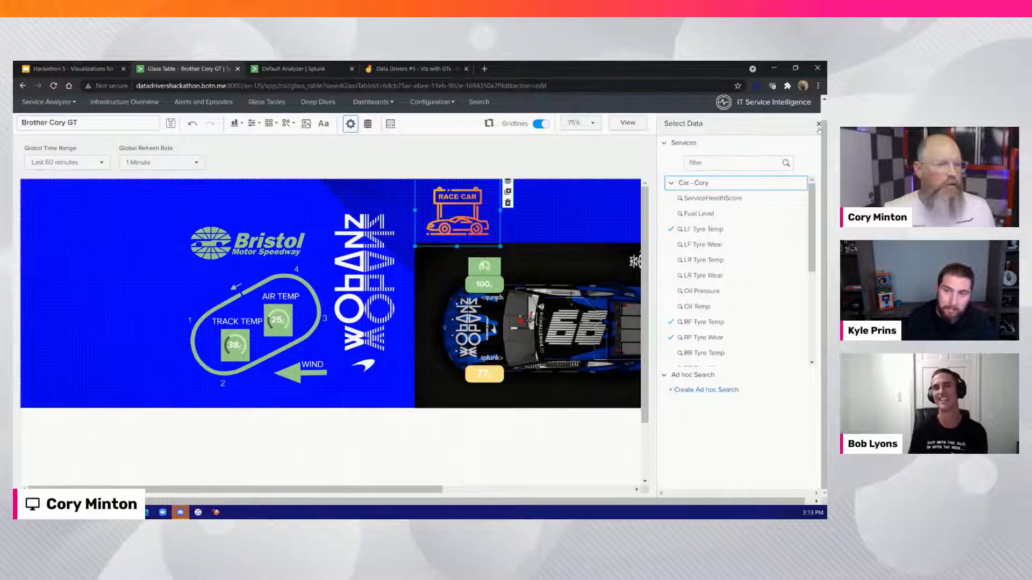
click(720, 200)
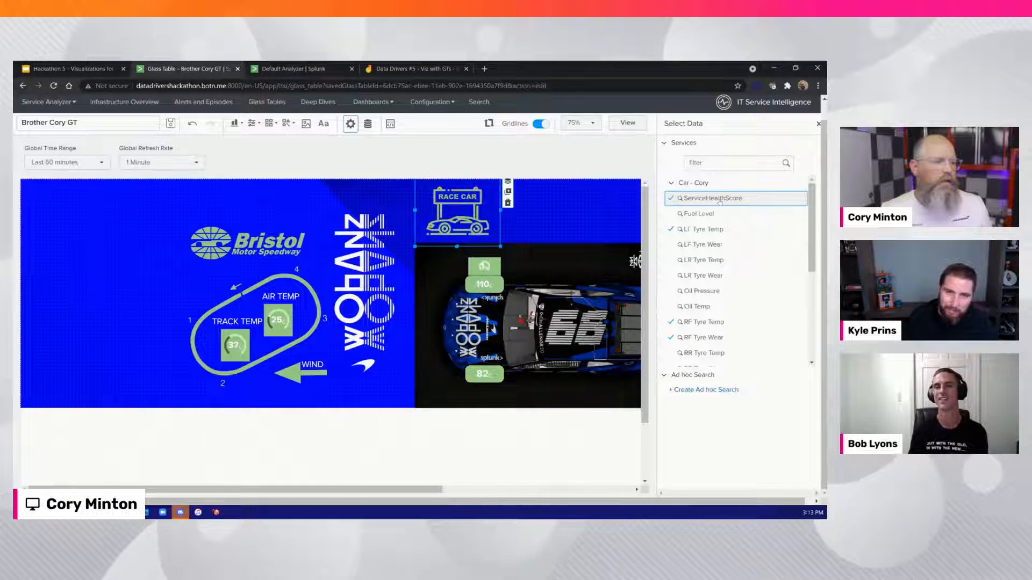
click(818, 124)
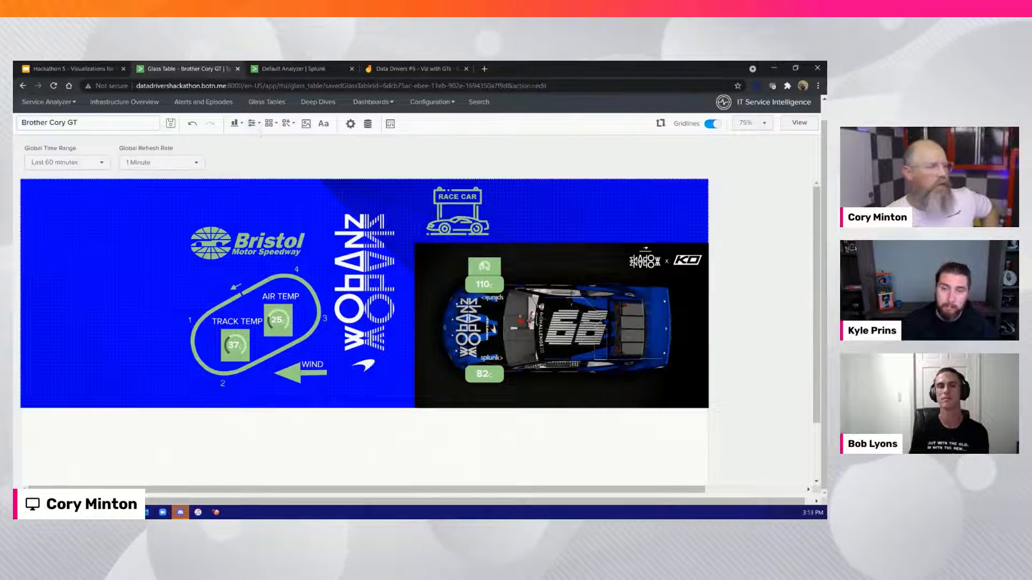
Insert the gasoline icon and place it beside the race car icon at X 1310, Y 30, sized 160 by 120
click(269, 123)
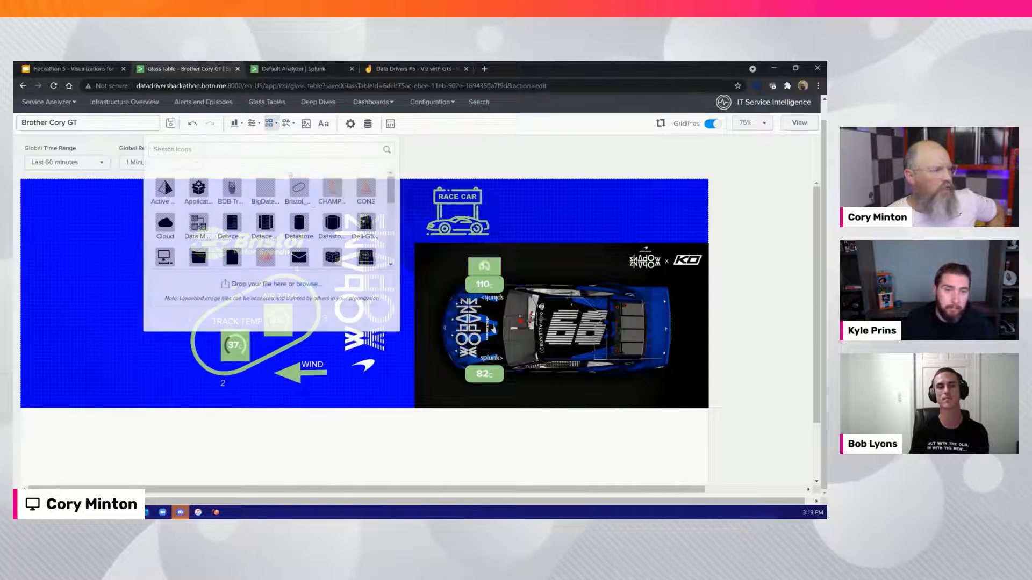
scroll(312, 203, down, 1)
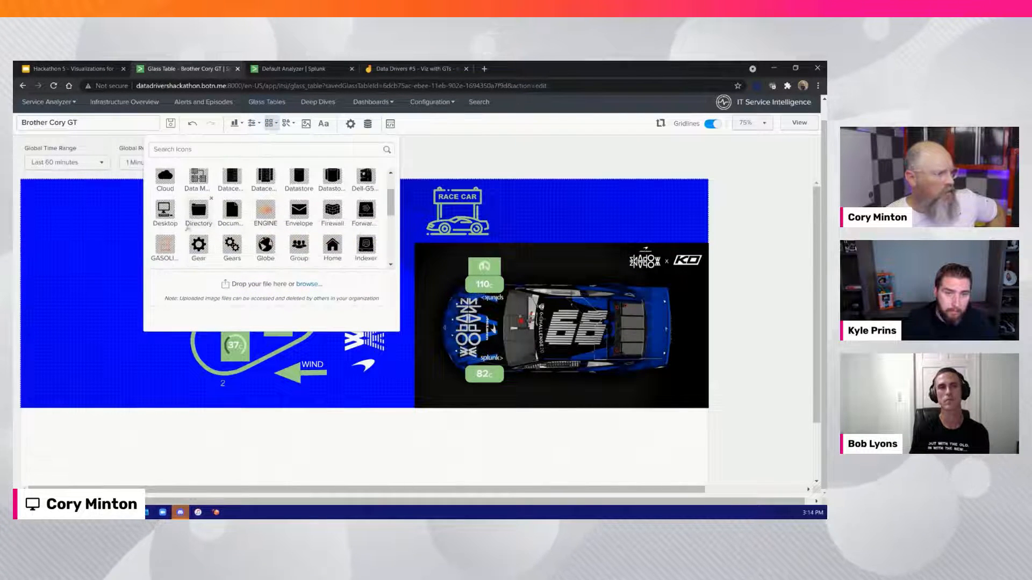
click(167, 247)
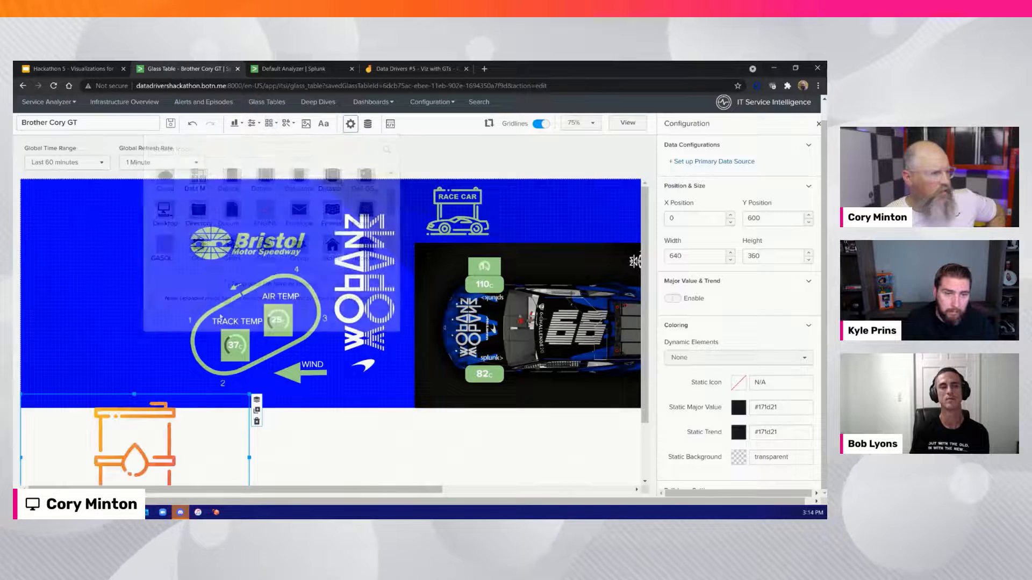
drag(257, 368, 591, 169)
drag(398, 239, 550, 239)
drag(587, 303, 524, 216)
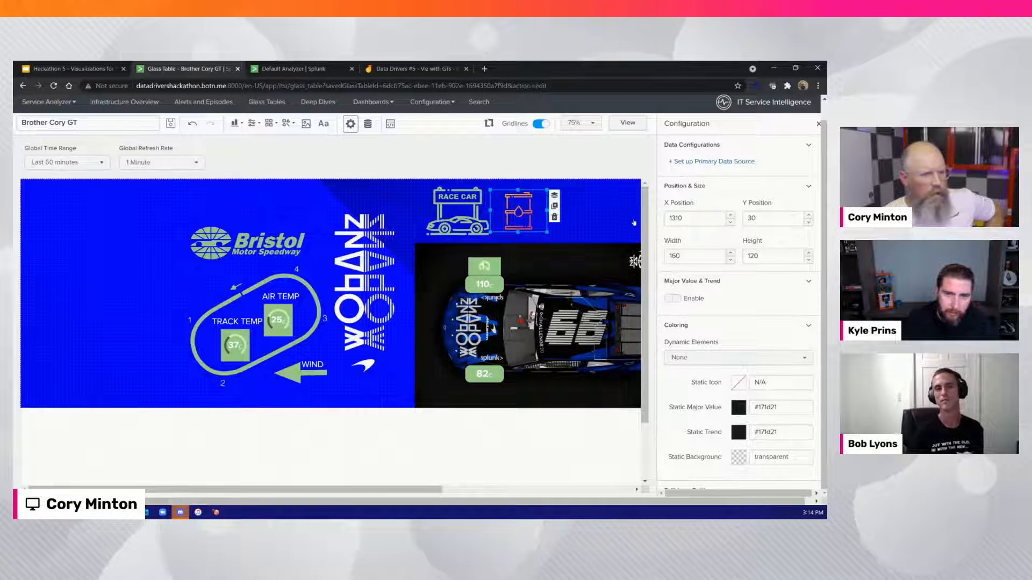
Set the gasoline icon's primary data source to the first Car service's Fuel Level KPI
click(679, 161)
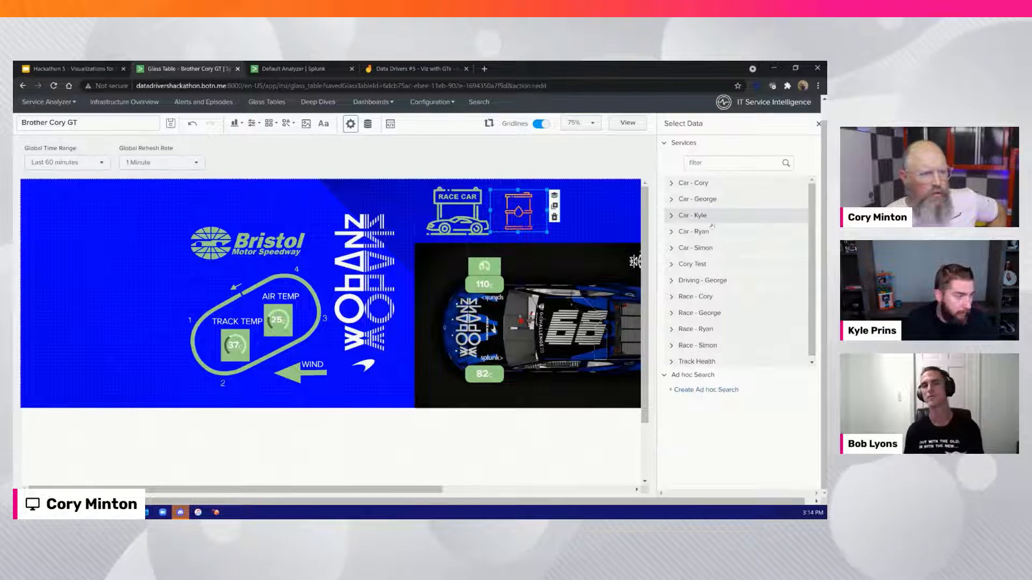
click(671, 184)
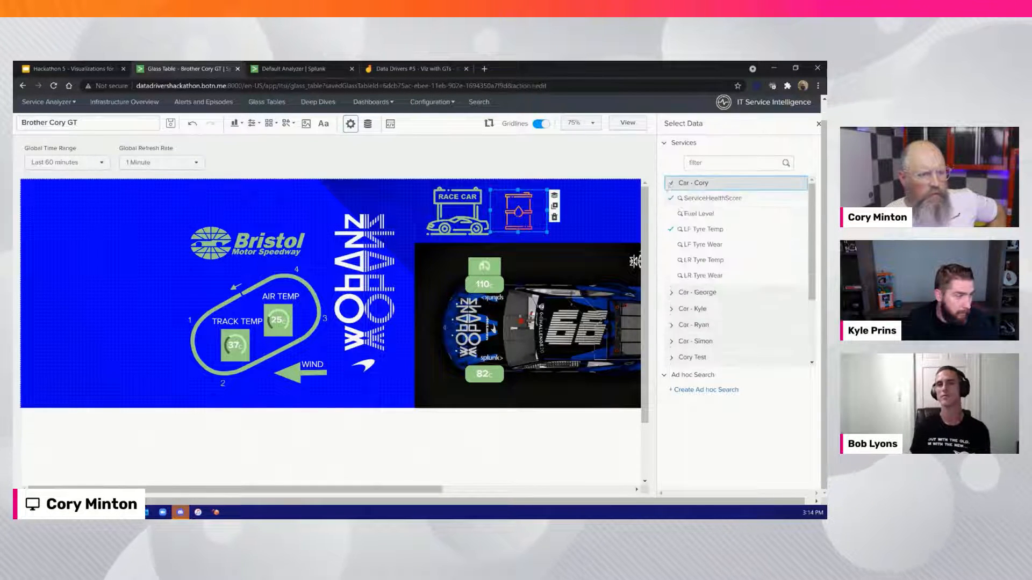
click(685, 213)
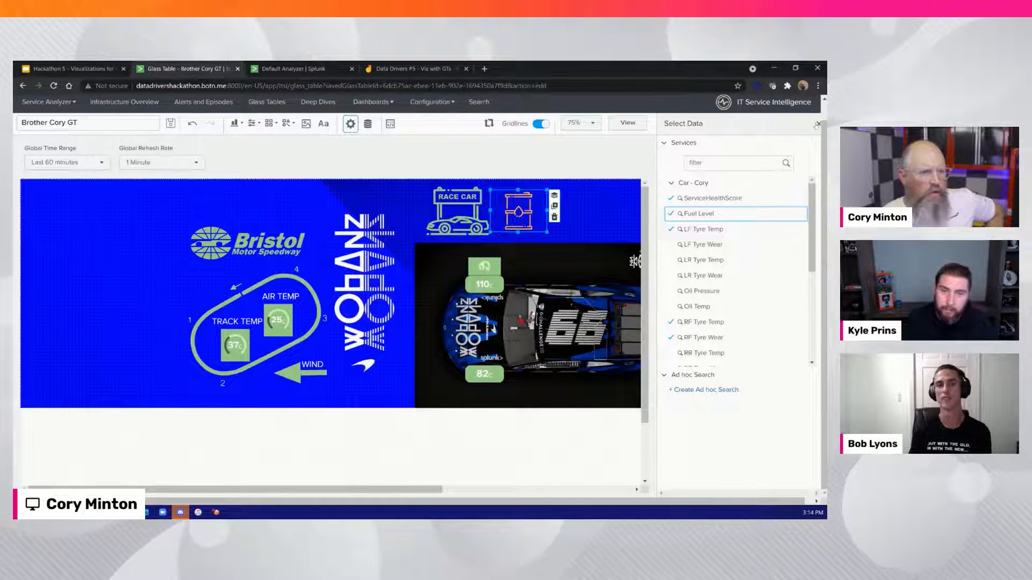
click(623, 198)
Enable the gasoline icon's major value with the unit label L and set its trend display to Off
click(528, 212)
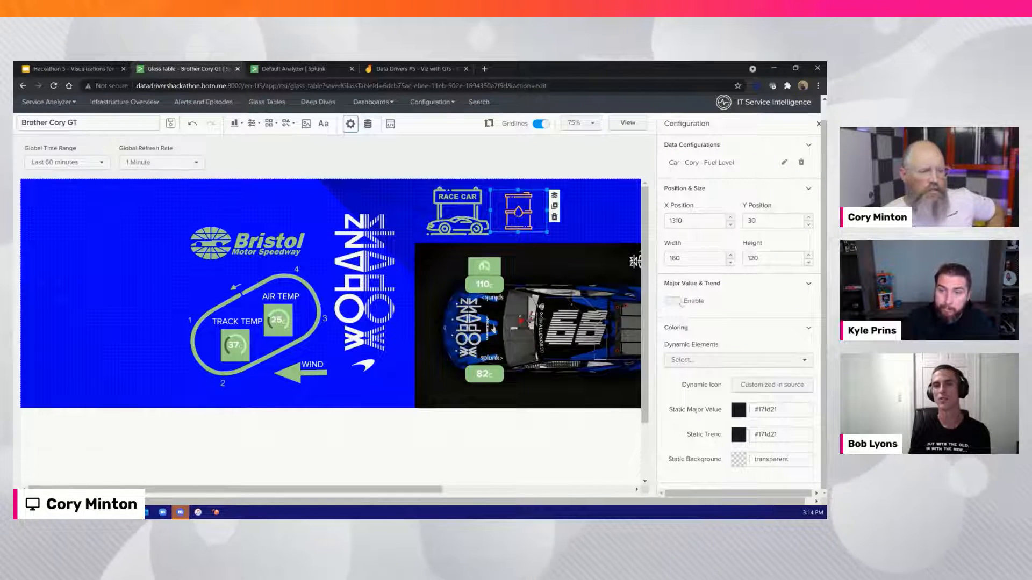
click(680, 302)
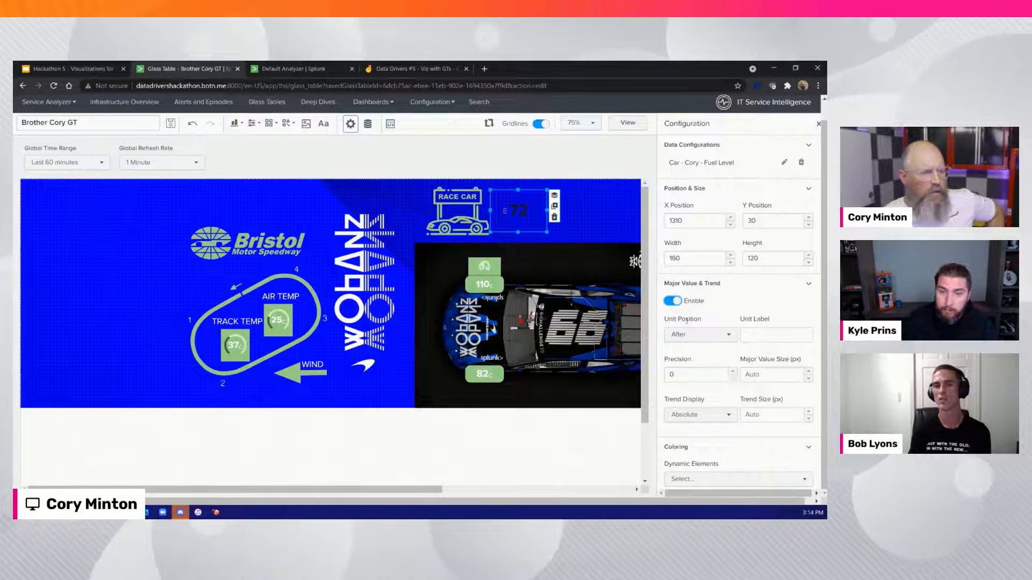
click(756, 338)
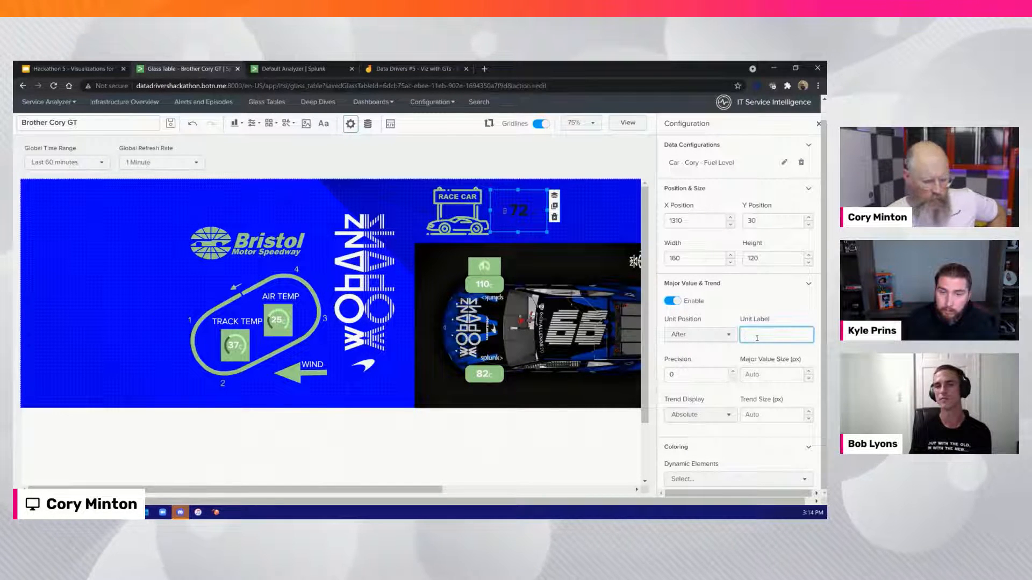
text(L)
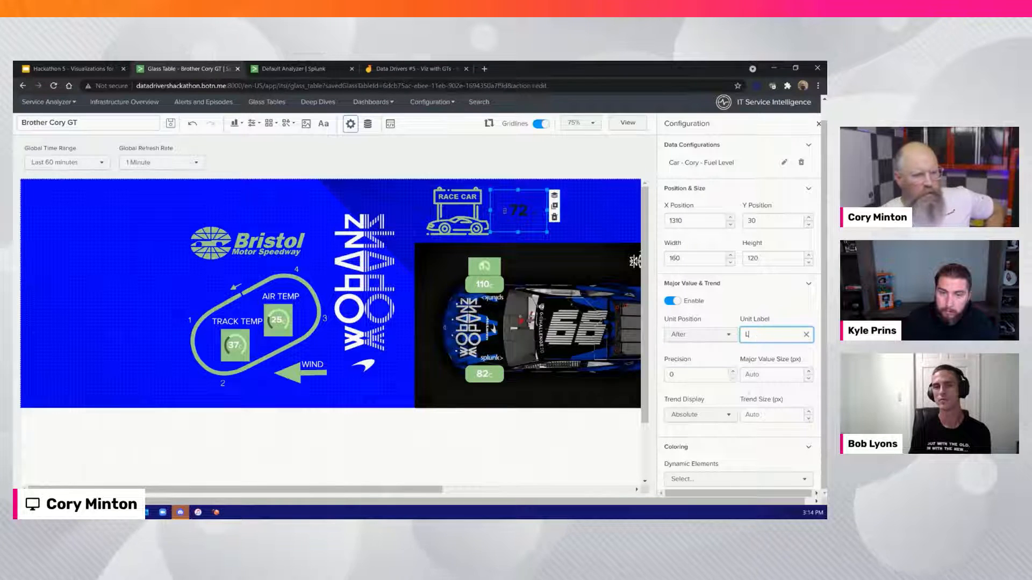
click(699, 415)
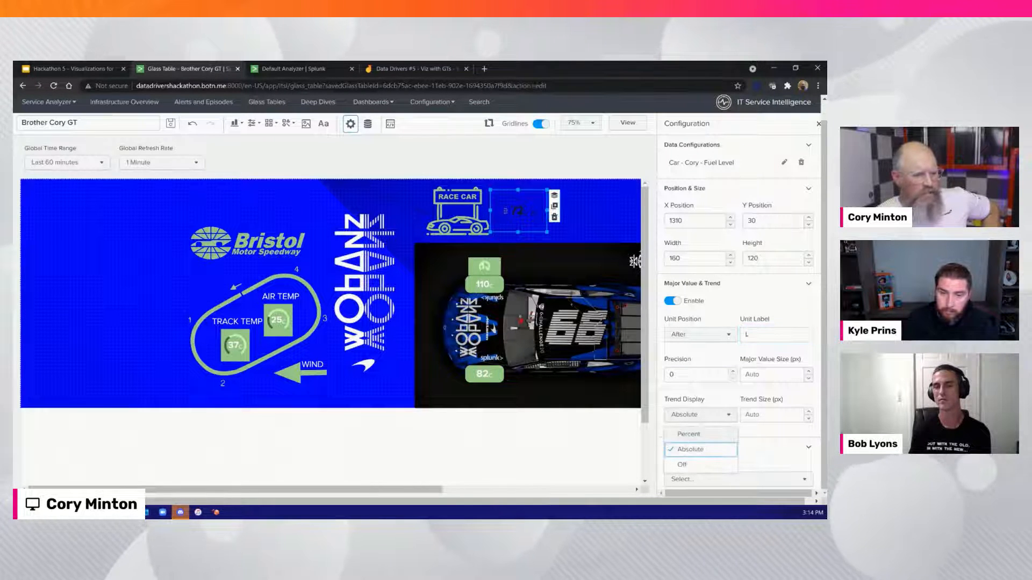
click(698, 464)
scroll(484, 255, up, 1)
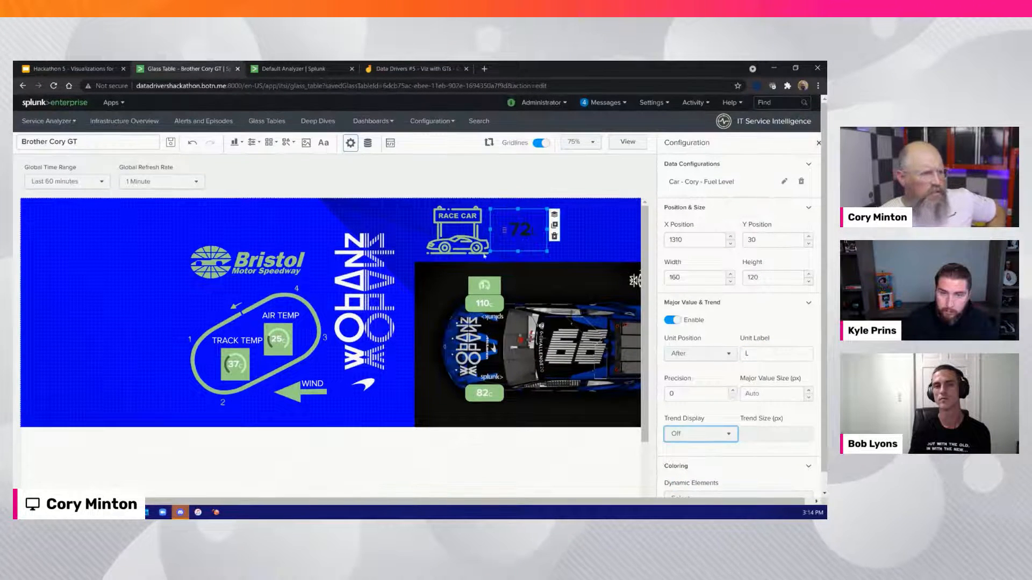
Set the gasoline icon's major value size to 24 px and enlarge the icon to 1330 by 920
click(774, 395)
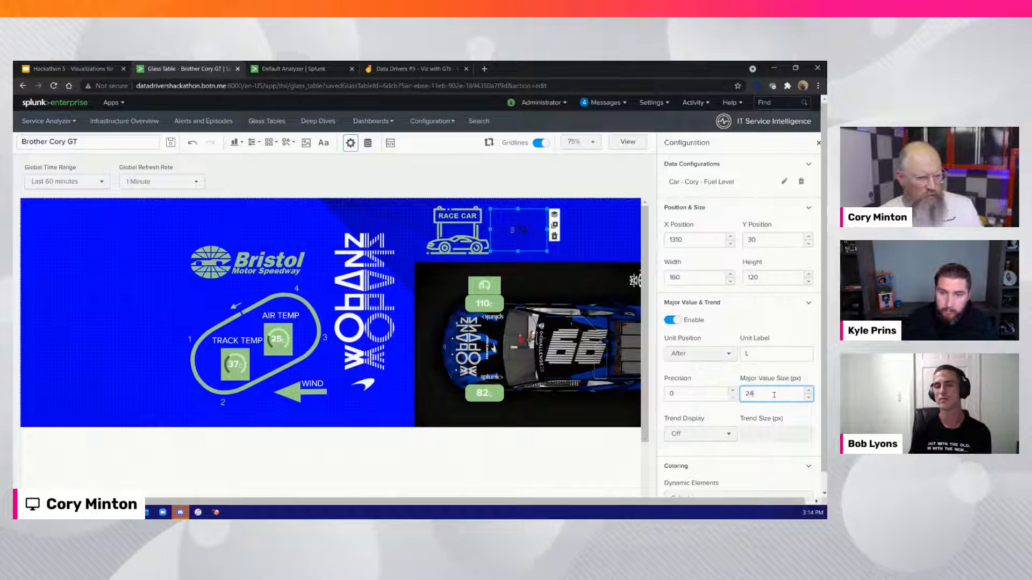
text(24)
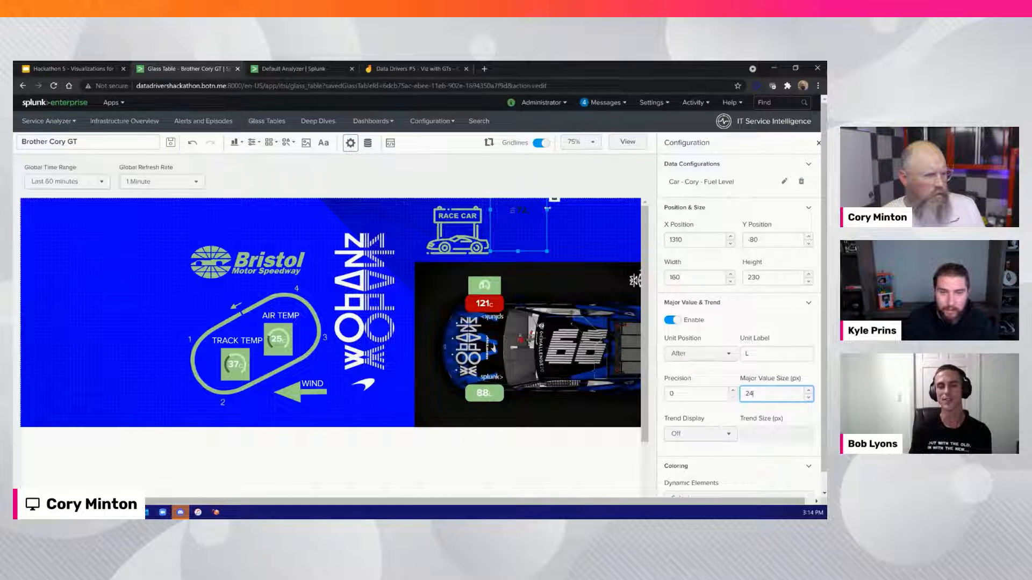
drag(750, 261, 755, 262)
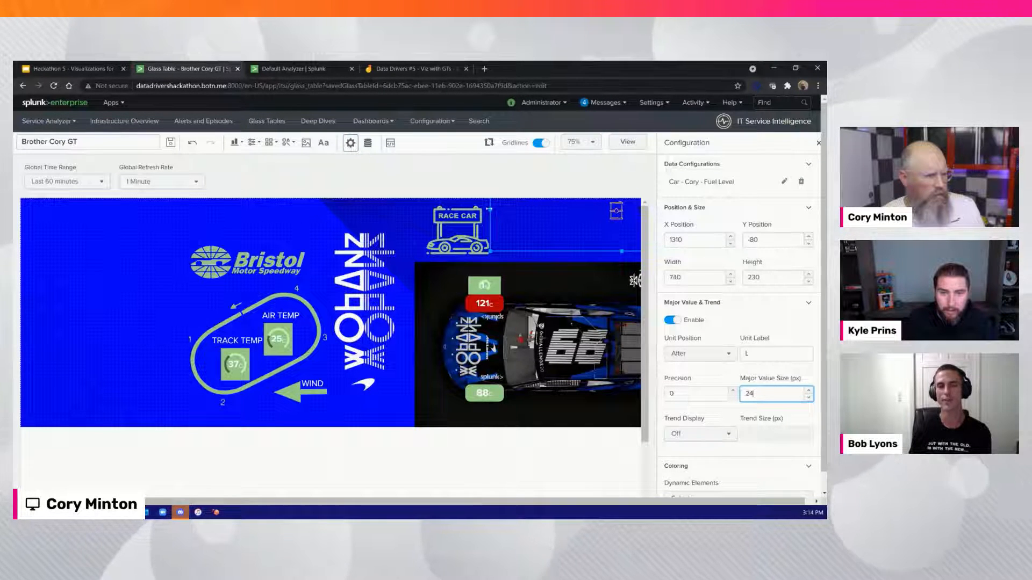
drag(489, 209, 279, 210)
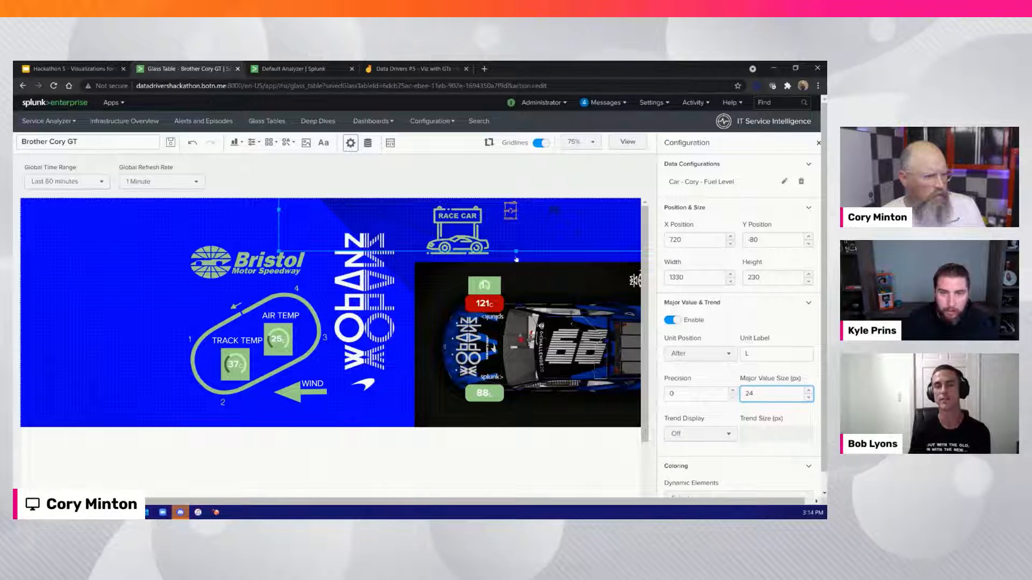
drag(517, 252, 516, 496)
drag(506, 341, 516, 231)
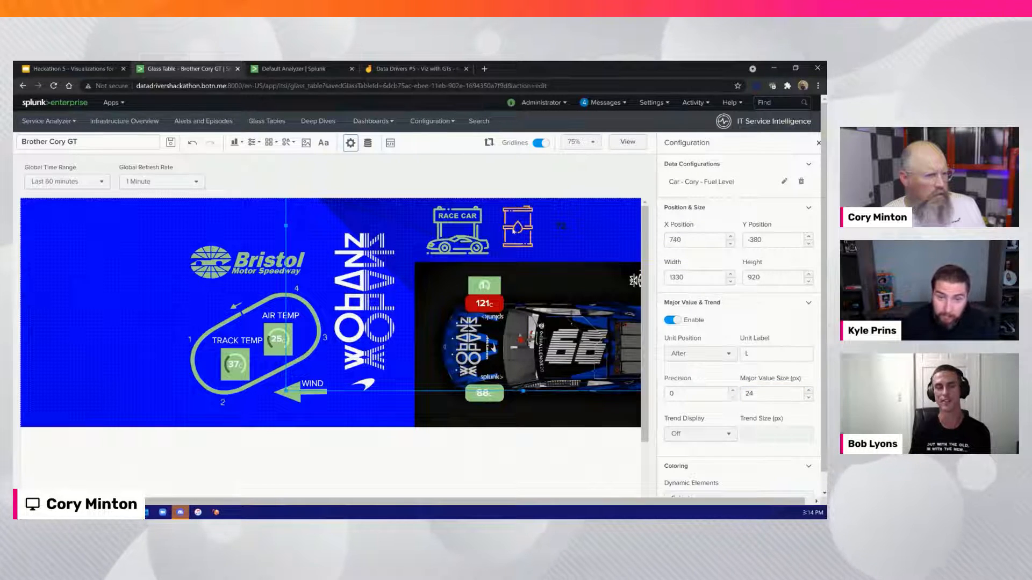
Disable the gasoline icon's major value and shrink the icon to 100 by 110 at X 1340, Y 50
click(672, 320)
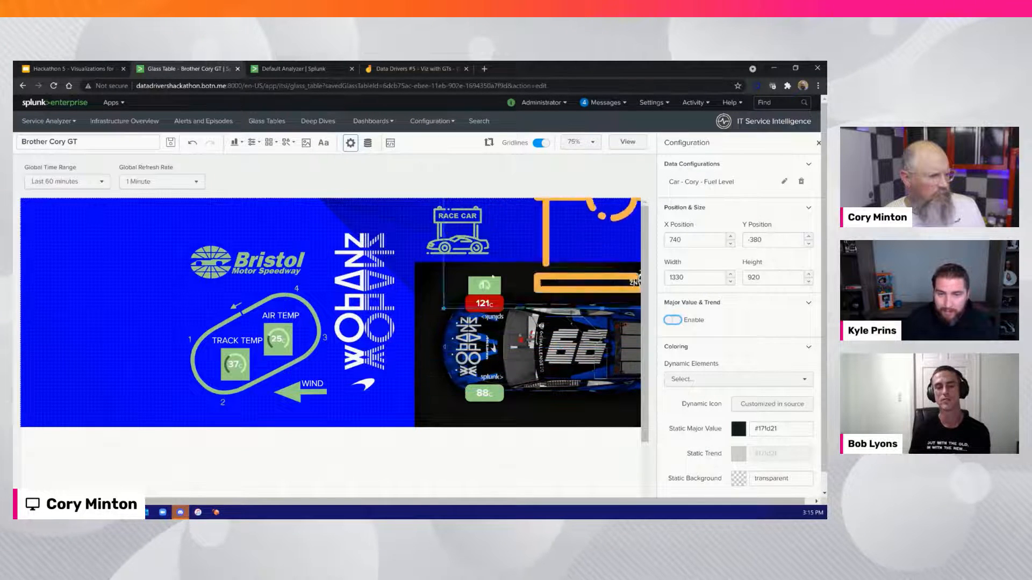
drag(592, 213, 518, 239)
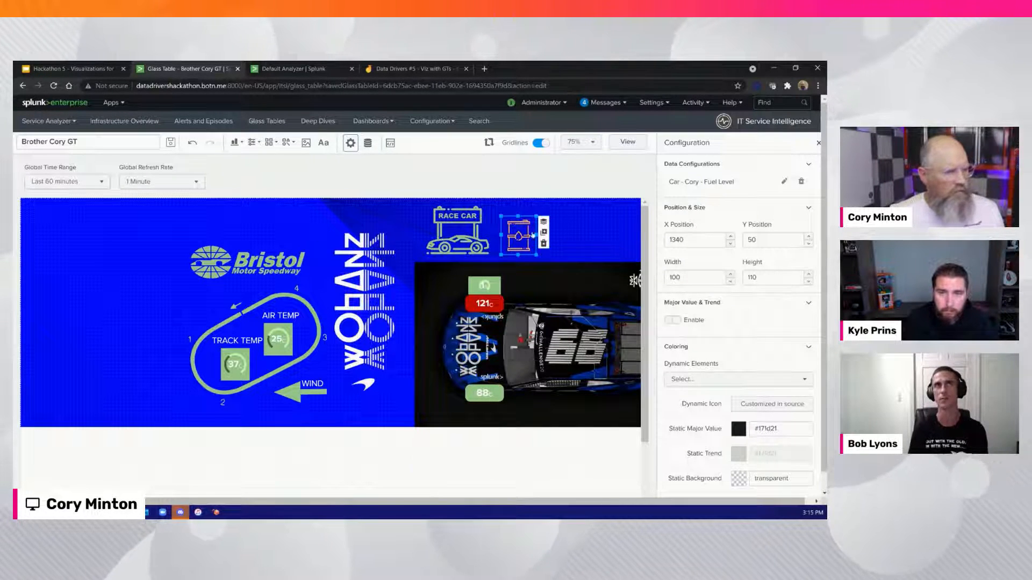
click(438, 288)
Insert a marker gauge visualization into the glass table
click(235, 143)
scroll(216, 241, down, 5)
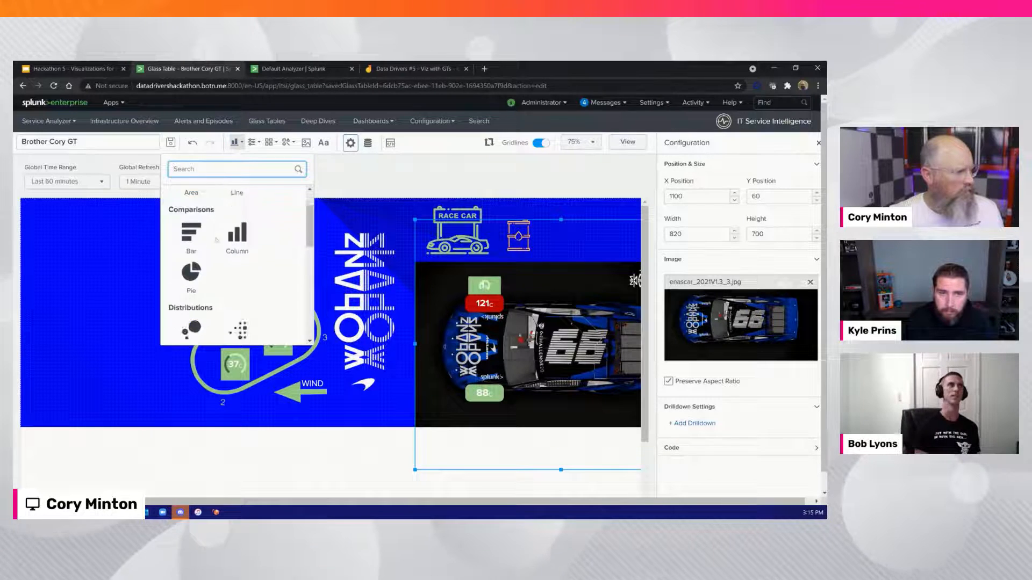
scroll(216, 240, up, 2)
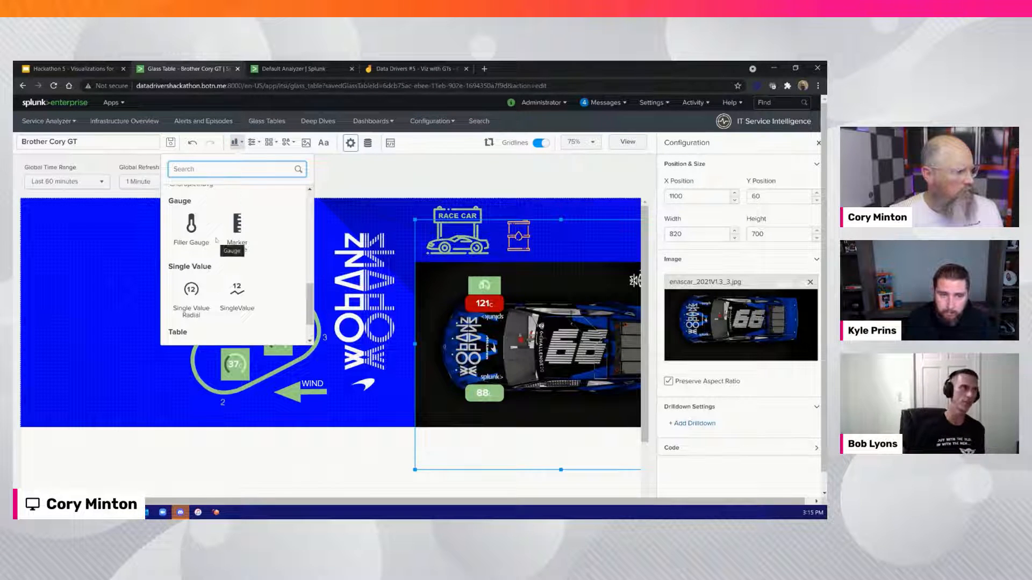
scroll(224, 252, down, 1)
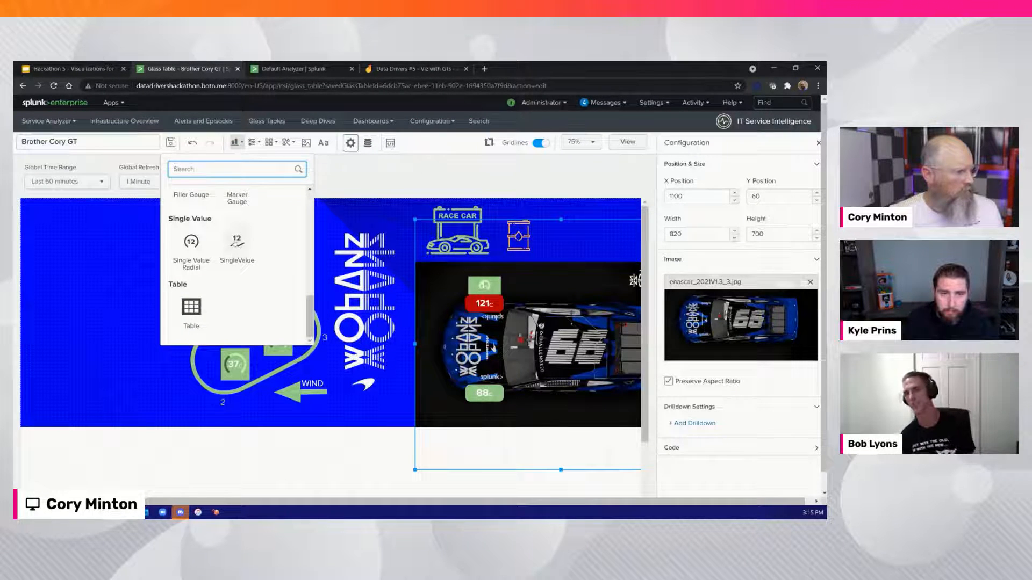
scroll(236, 243, up, 1)
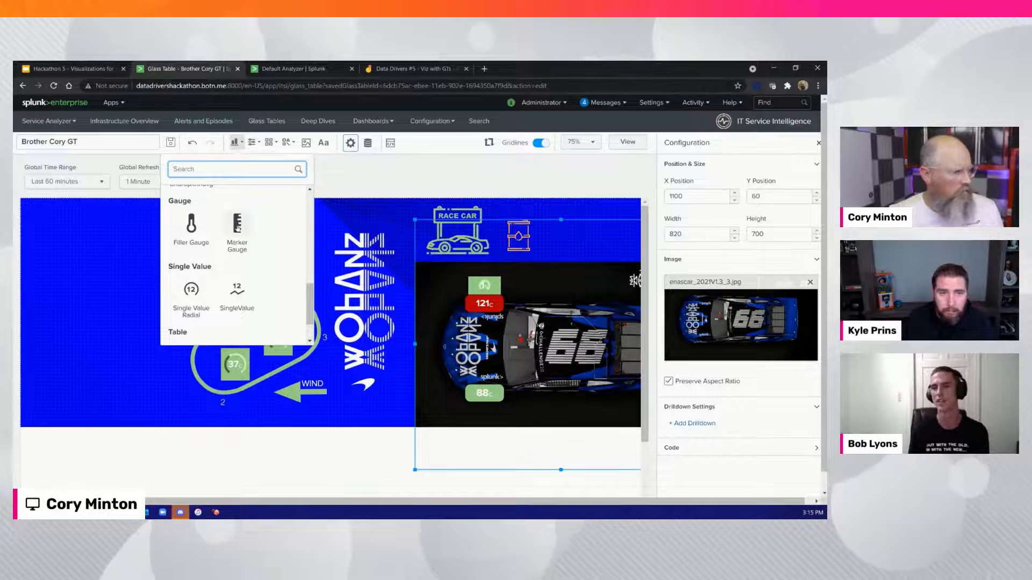
click(237, 225)
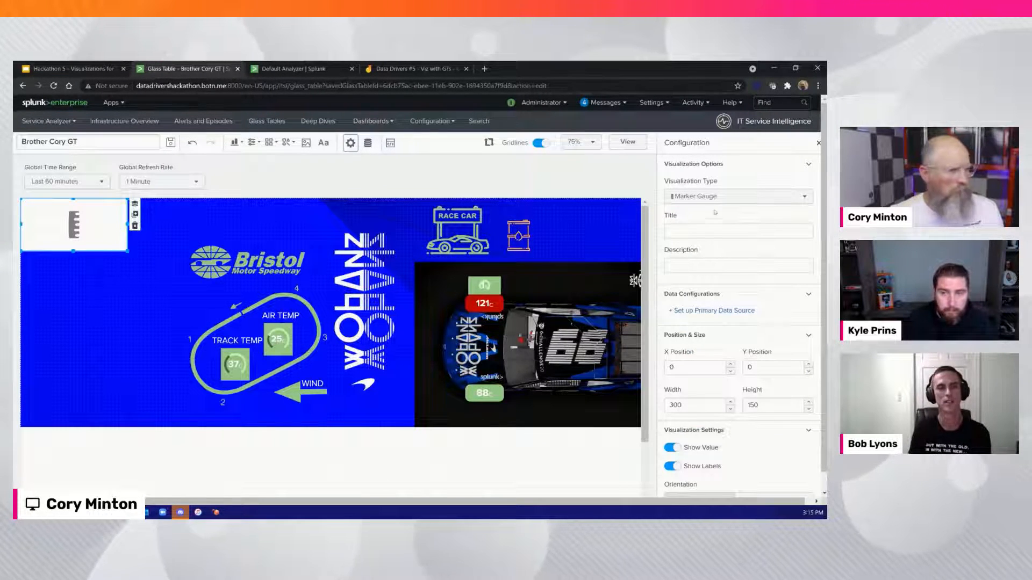
Set the marker gauge's primary data source to the first Car service's Fuel Level KPI and place it at X 1430, Y 20, sized 210 by 150
click(705, 310)
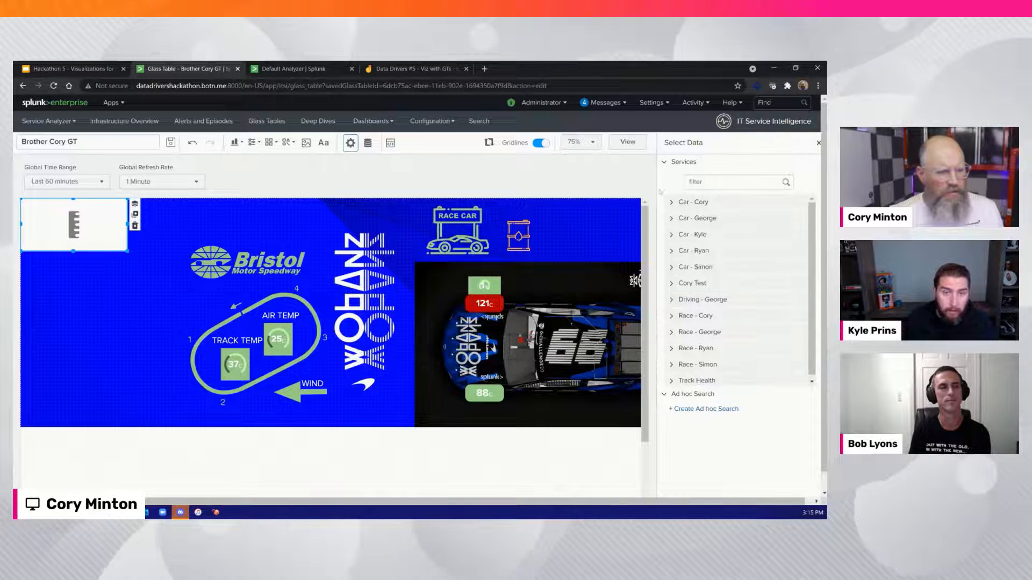
click(694, 235)
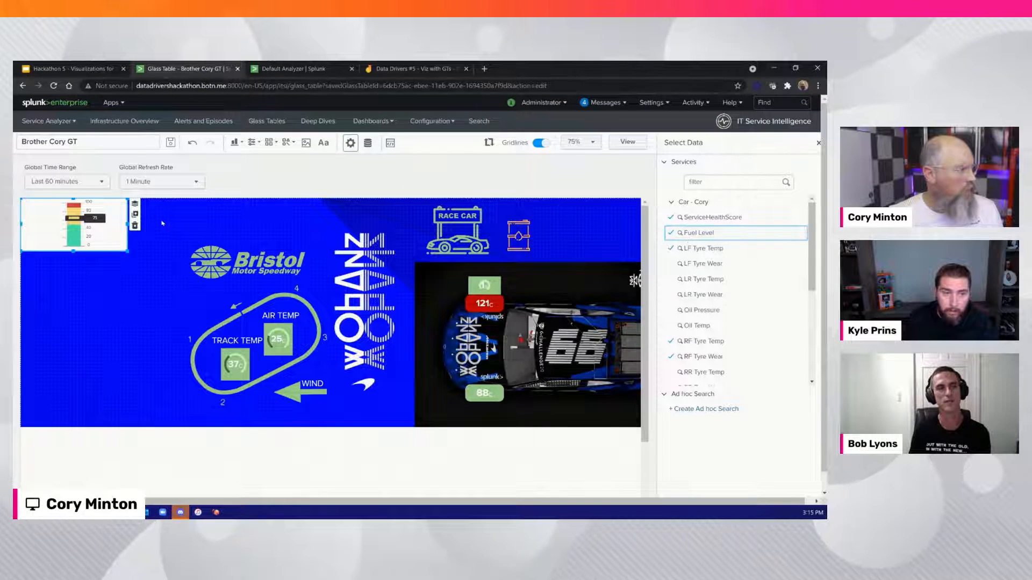
mouse_move(81, 225)
mouse_down()
mouse_move(585, 231)
mouse_move(542, 231)
mouse_move(570, 243)
mouse_up()
Try to replace the gasoline icon with the marker gauge at X 1320, Y 20, and undo the deletion and the move
click(527, 235)
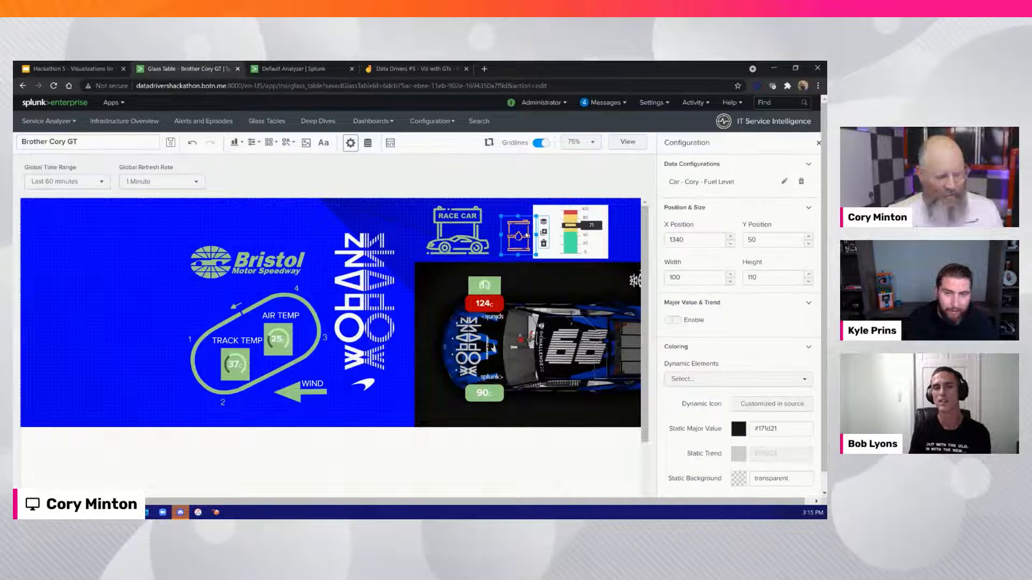
key(Delete)
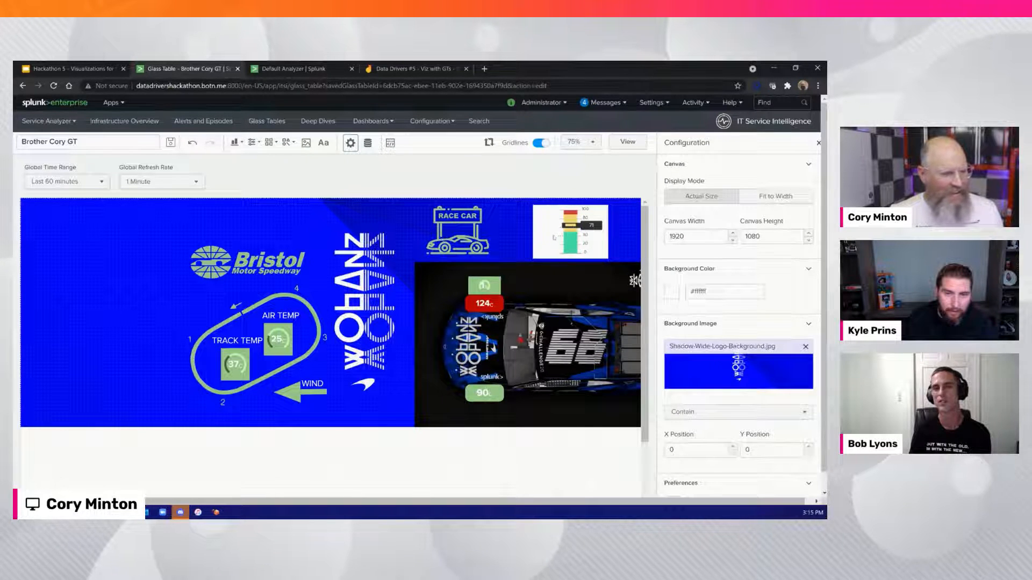
drag(578, 241, 539, 241)
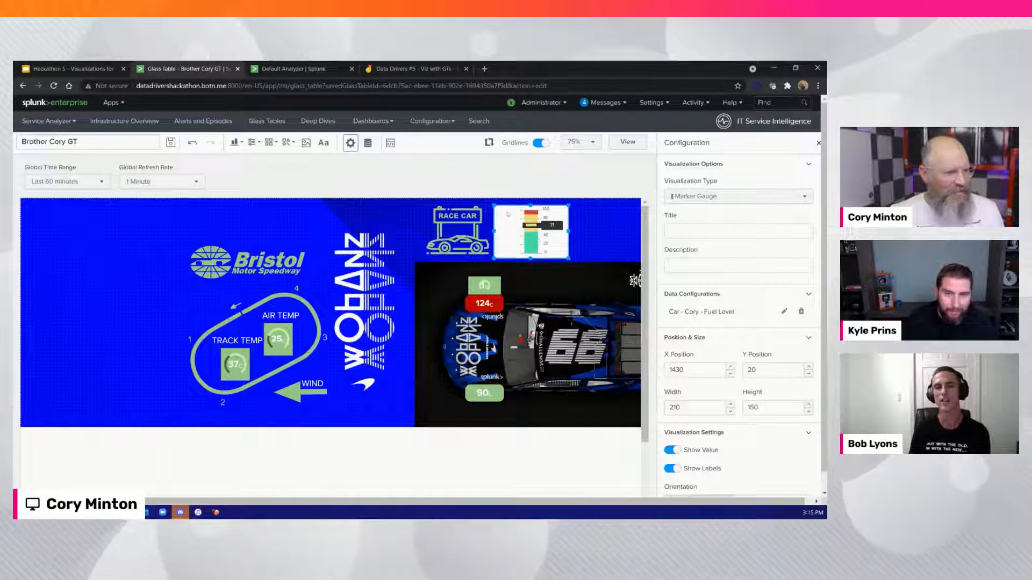
drag(495, 207, 501, 211)
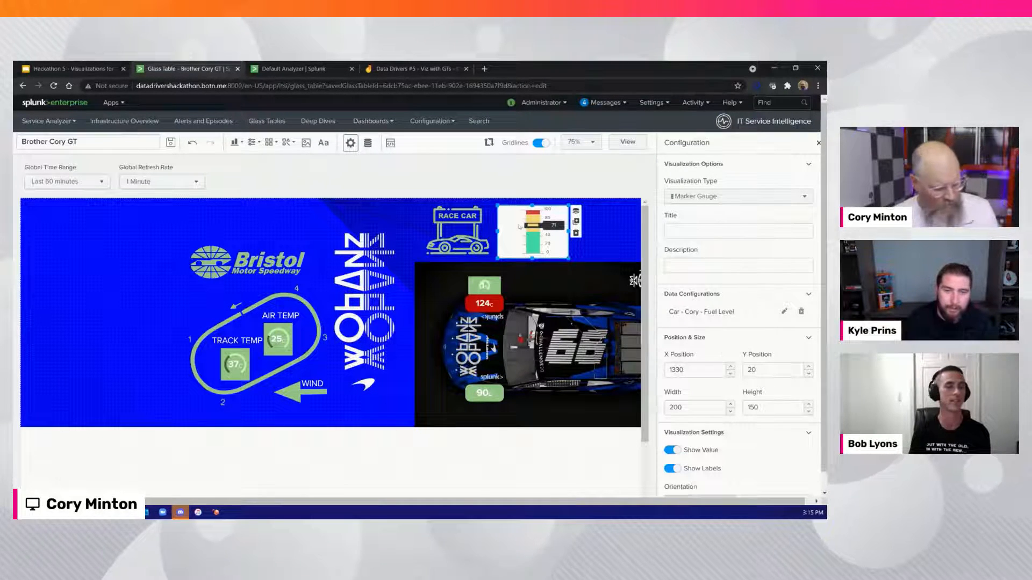
click(192, 143)
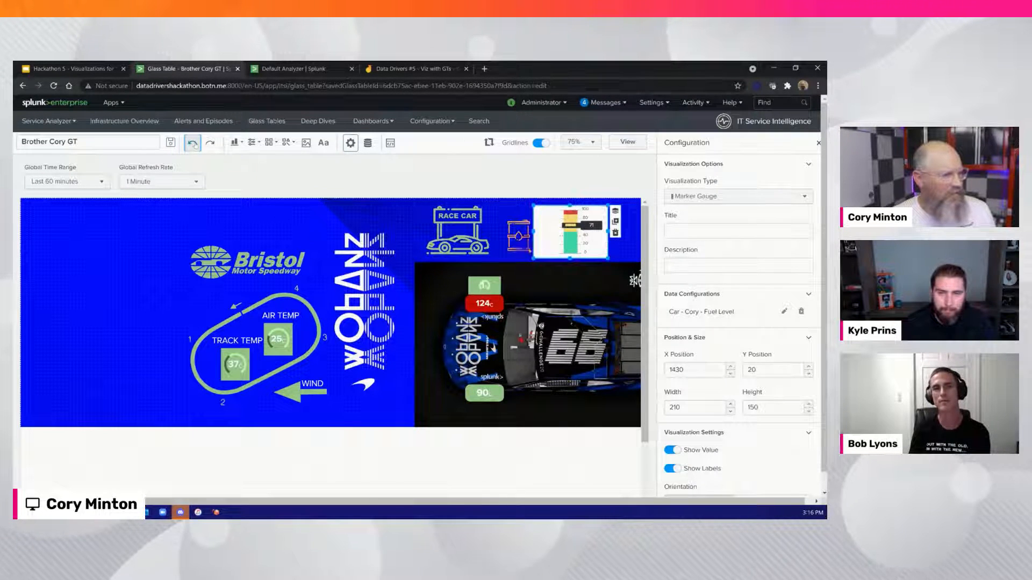
Enlarge the gasoline icon to 130 by 140 at X 1360, Y 20
click(519, 234)
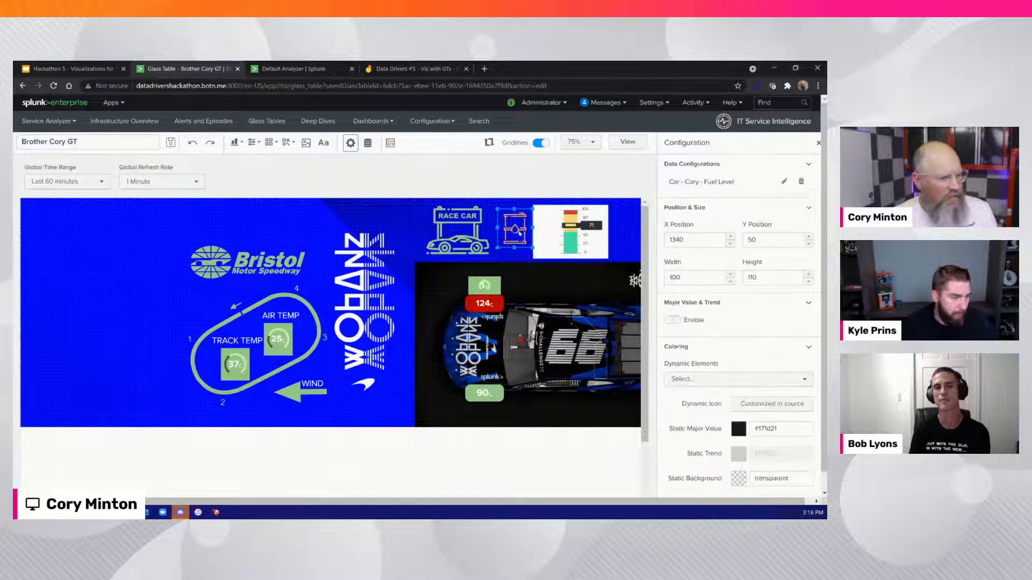
mouse_move(525, 247)
mouse_down()
mouse_move(536, 258)
mouse_move(522, 242)
mouse_move(537, 240)
mouse_up()
Set the marker gauge's background color to transparent
click(598, 240)
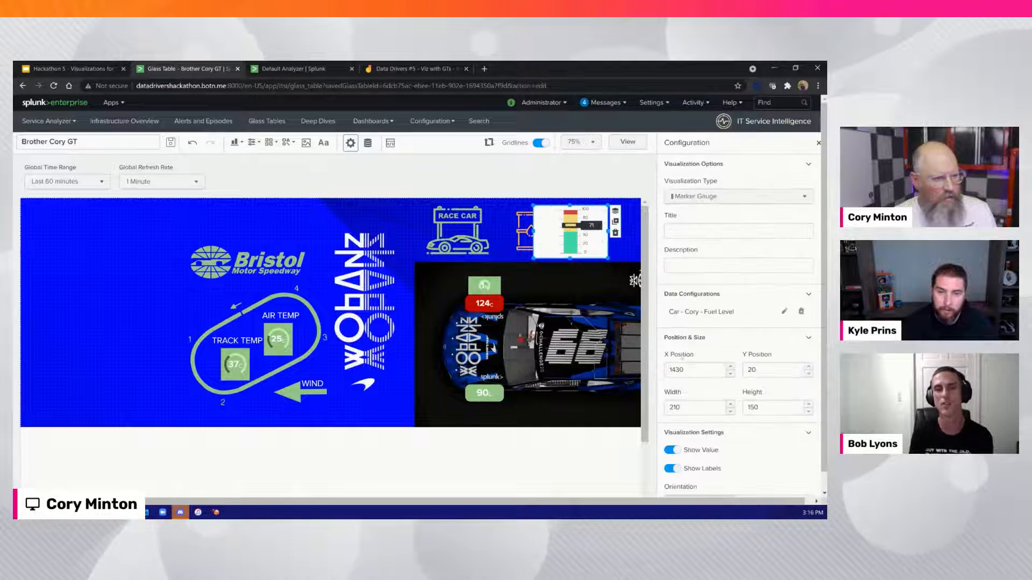
scroll(719, 409, down, 5)
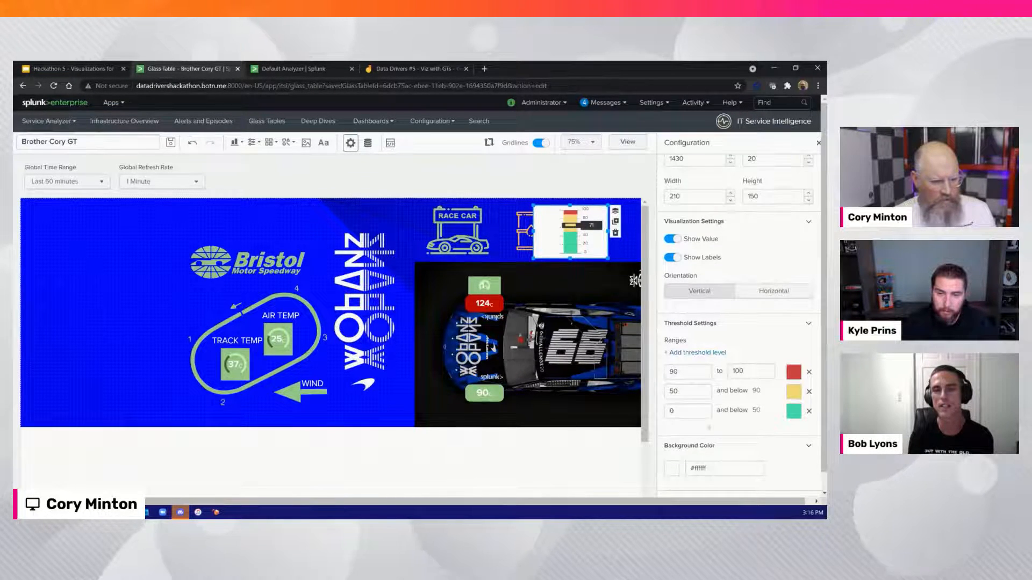
scroll(719, 408, down, 1)
click(671, 449)
click(637, 352)
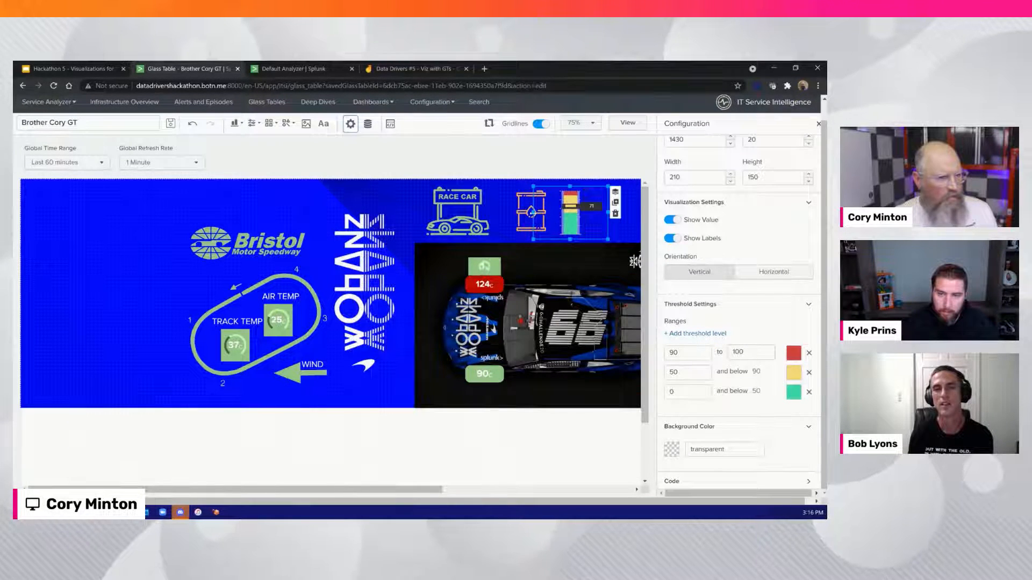
right_click(526, 214)
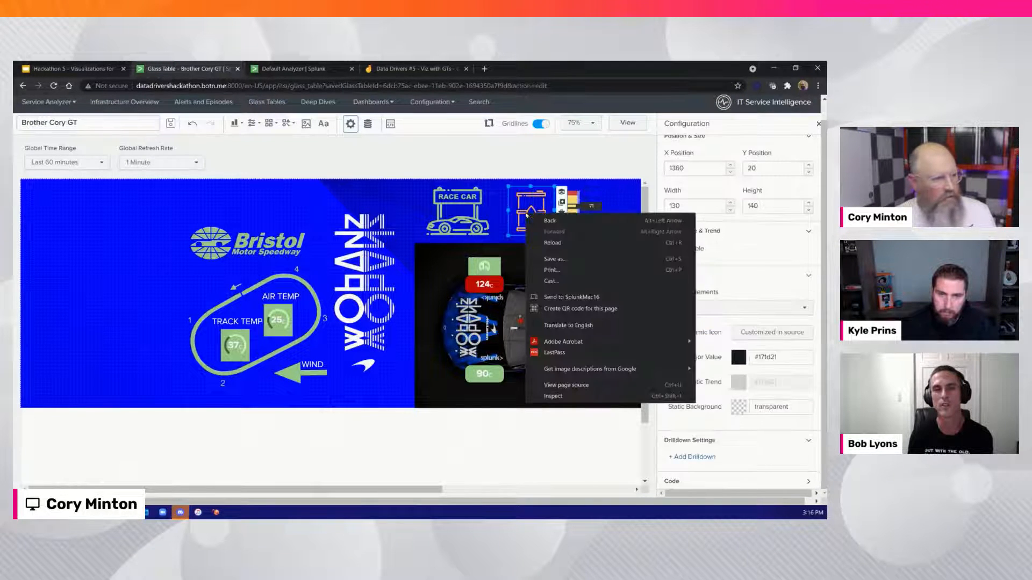
key(Escape)
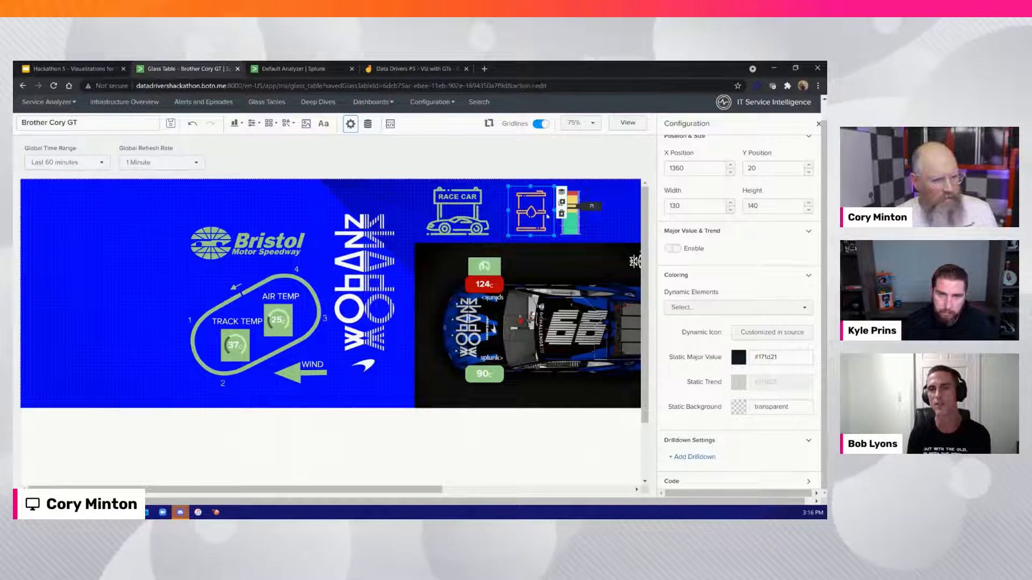
click(561, 192)
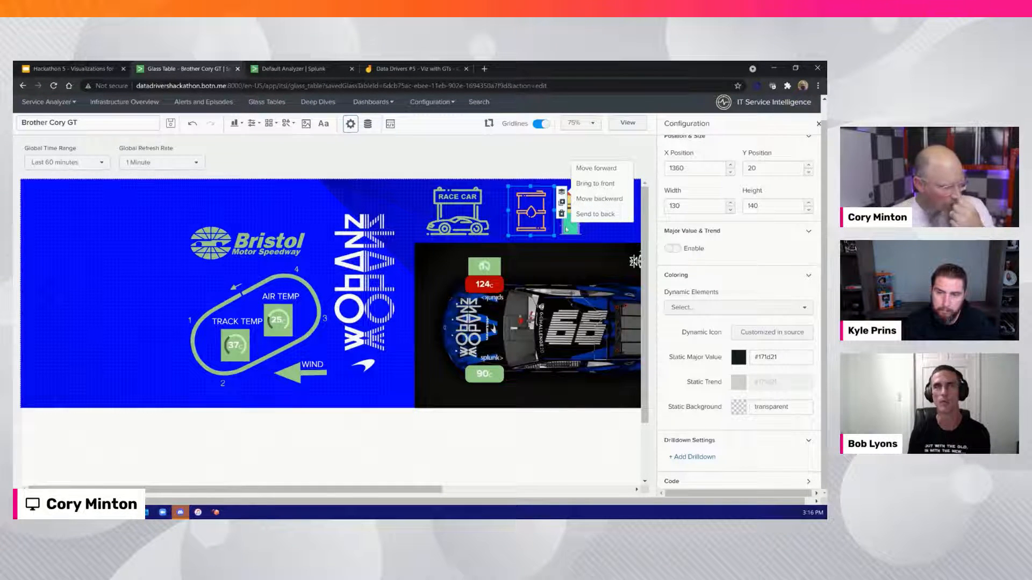
Delete the gasoline icon and move the marker gauge beside the race car icon at X 1350, Y 40
drag(414, 490, 448, 491)
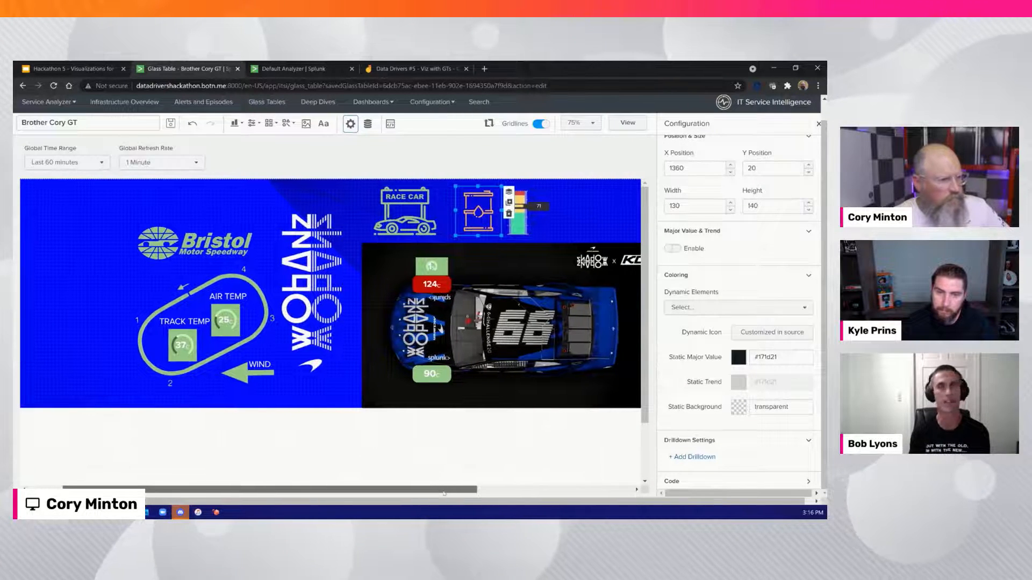
click(482, 224)
click(469, 209)
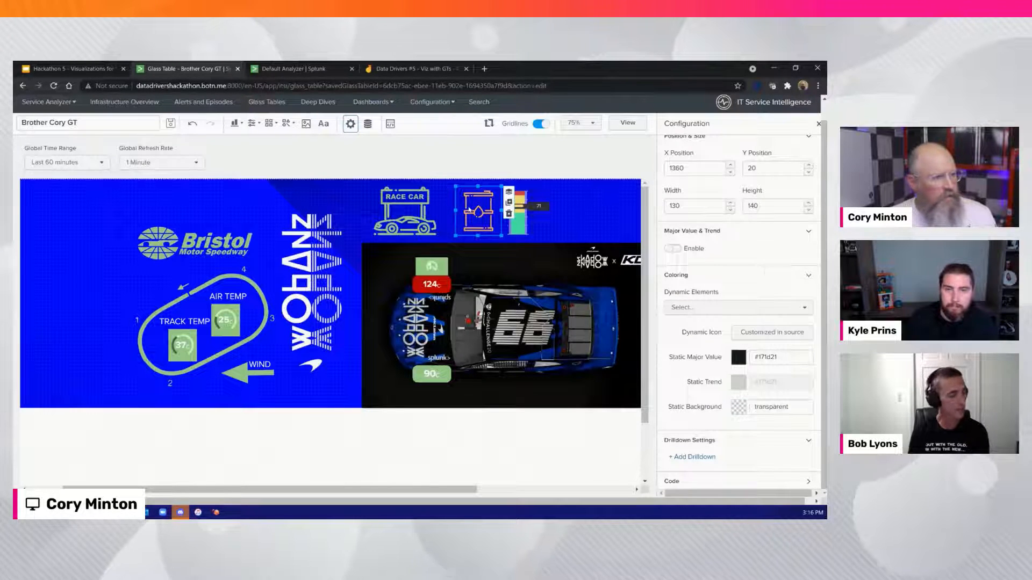
click(508, 213)
drag(517, 218, 490, 226)
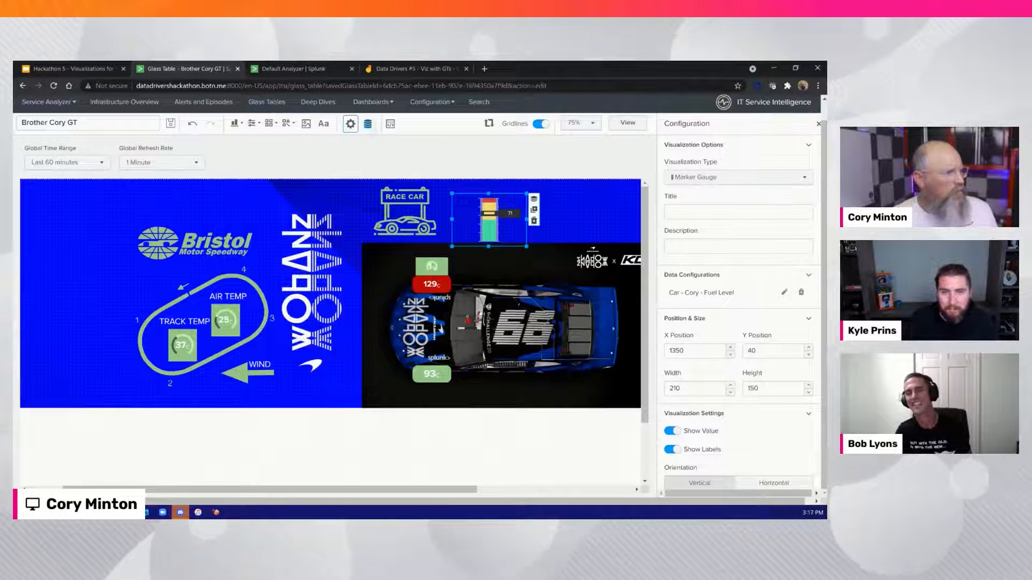
click(323, 124)
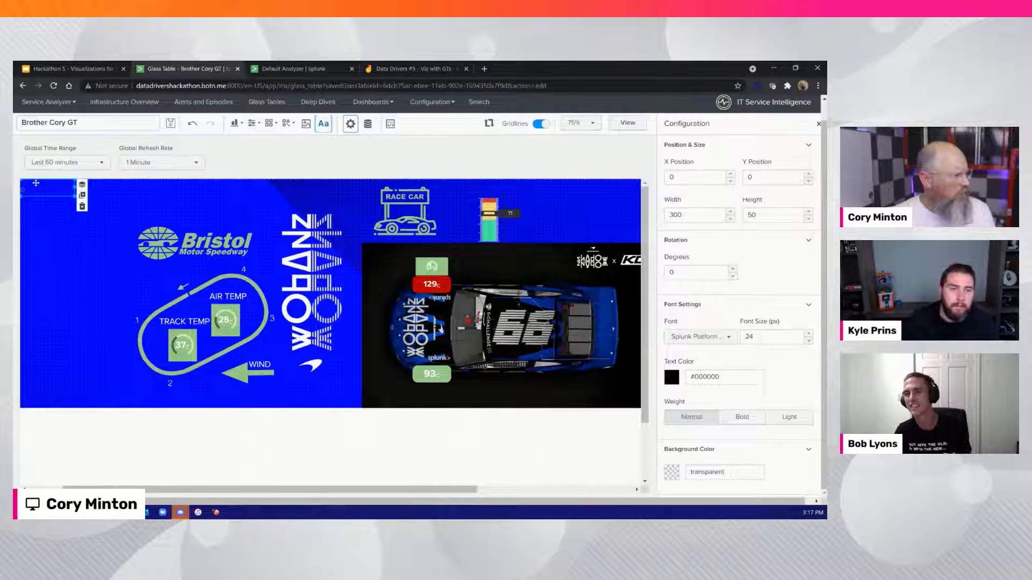
drag(56, 185, 558, 187)
key(Delete)
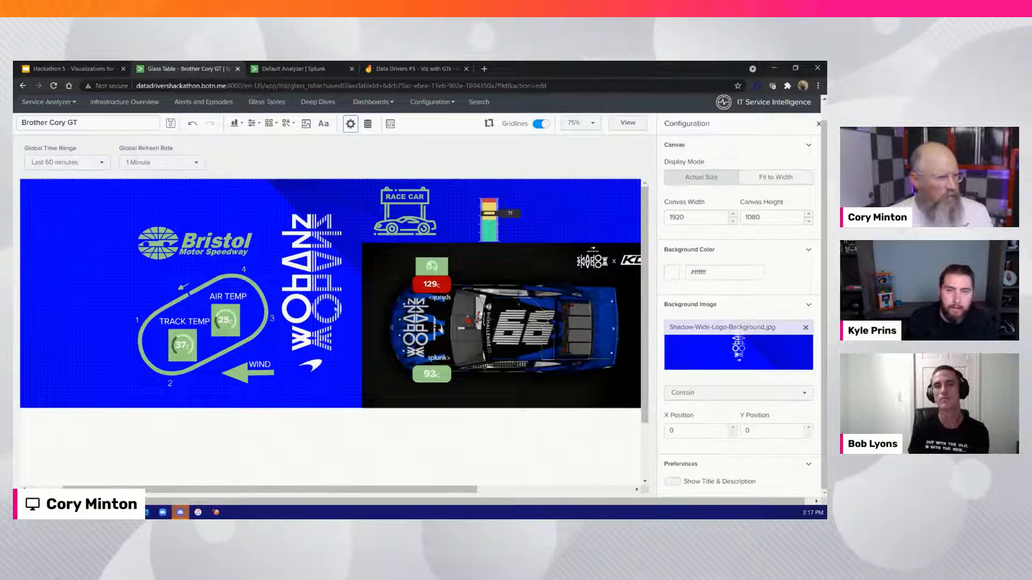
Duplicate the WIND label, place the copy above the marker gauge at X 1420, Y 0, and change its text to FUEL
click(262, 356)
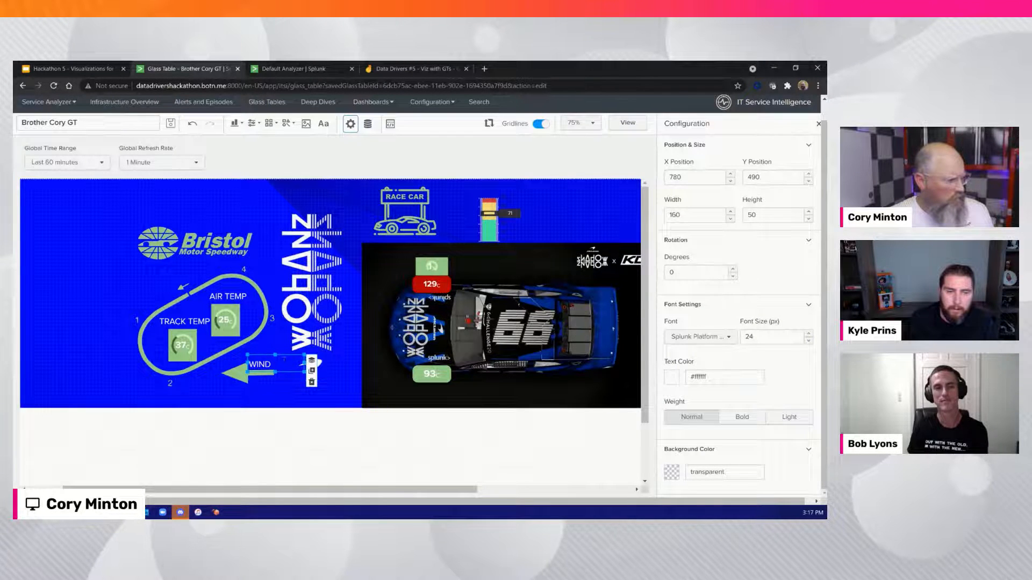
click(312, 369)
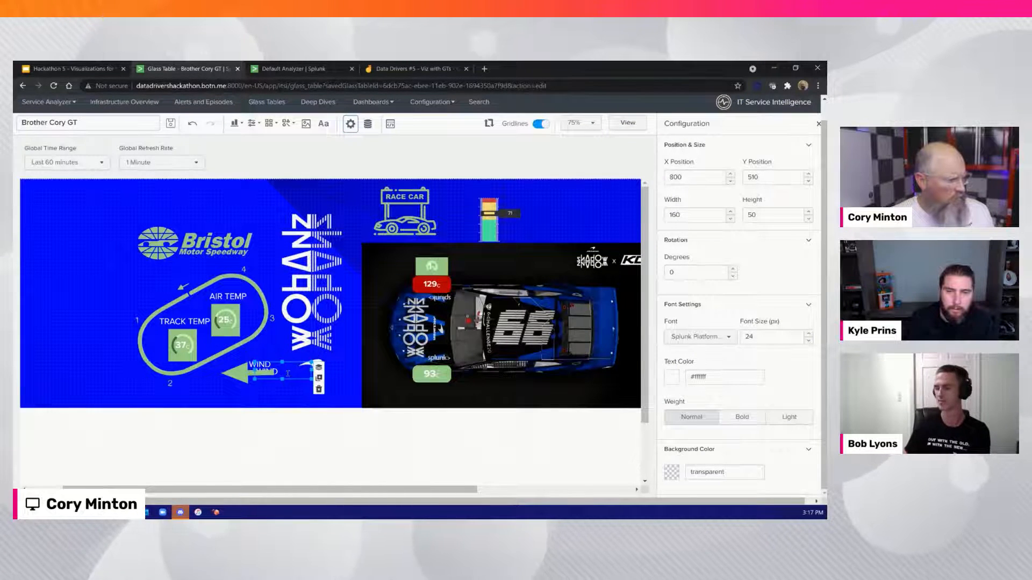
drag(288, 364, 512, 182)
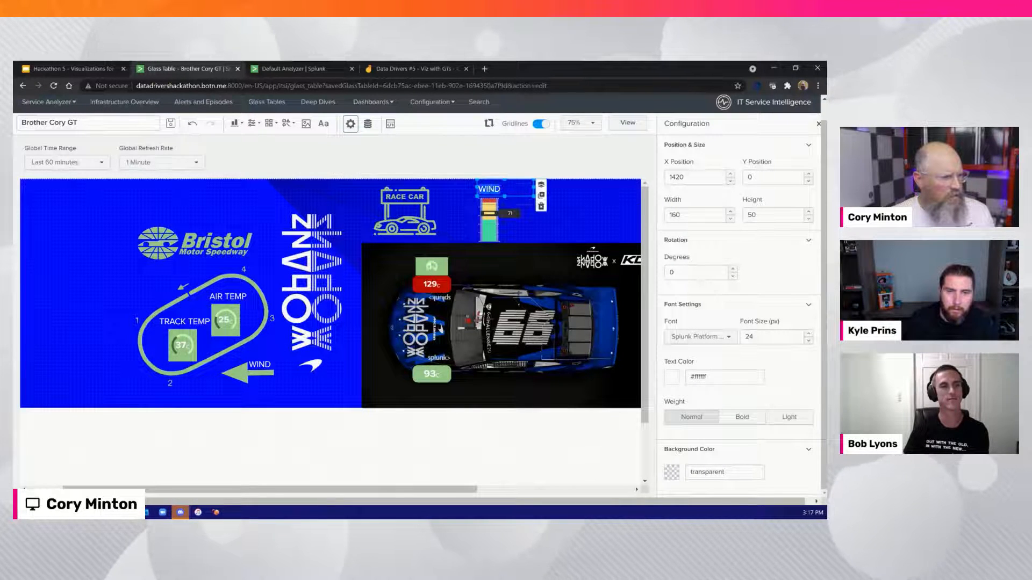
text(FUEL)
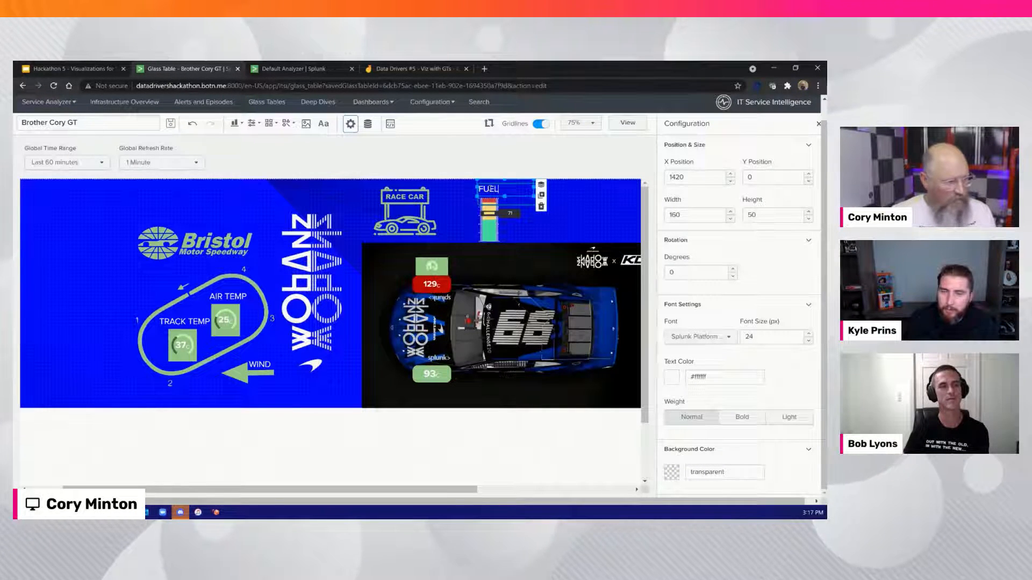
Finish editing the FUEL label and save the glass table
click(566, 214)
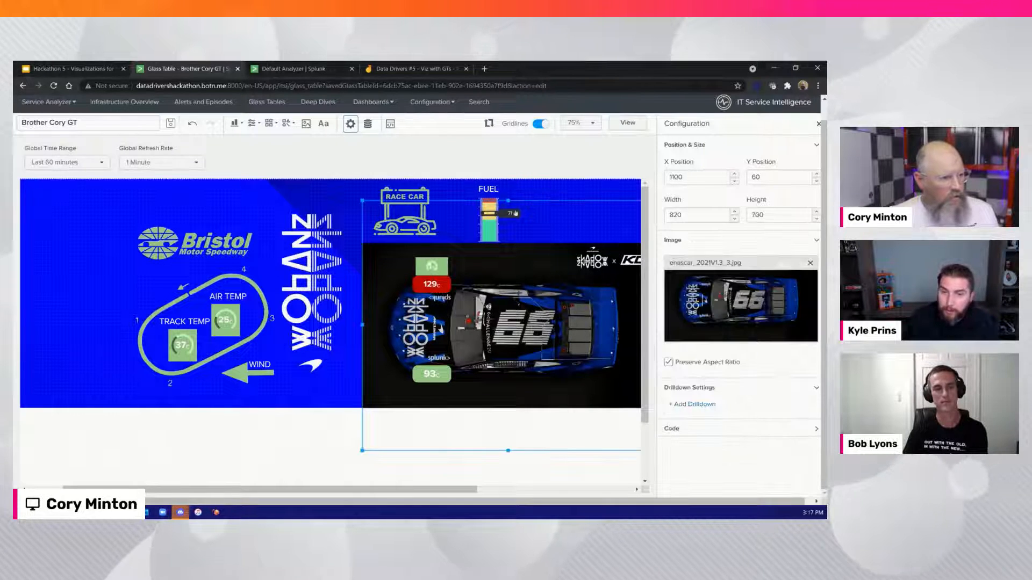
click(171, 124)
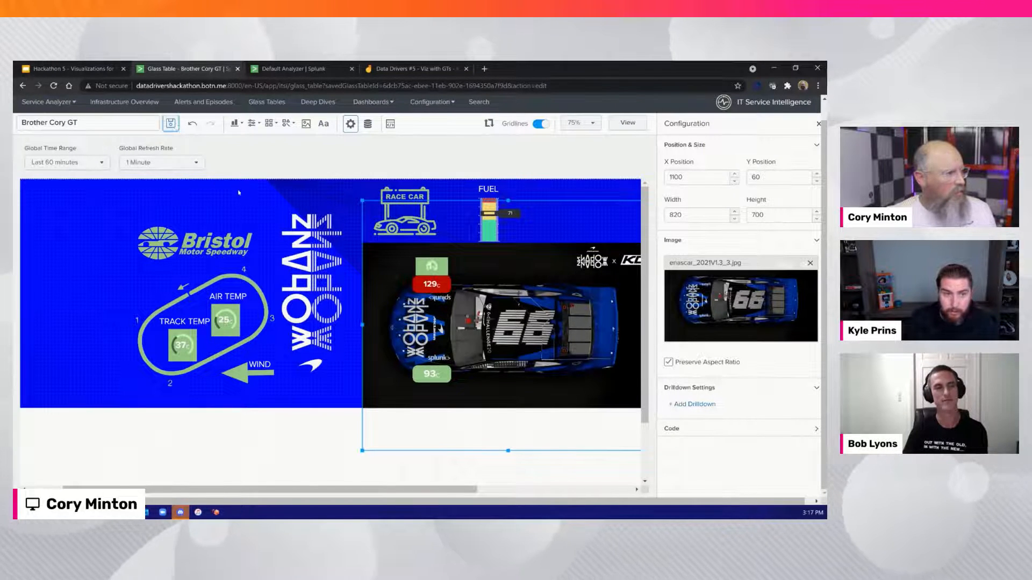
click(291, 190)
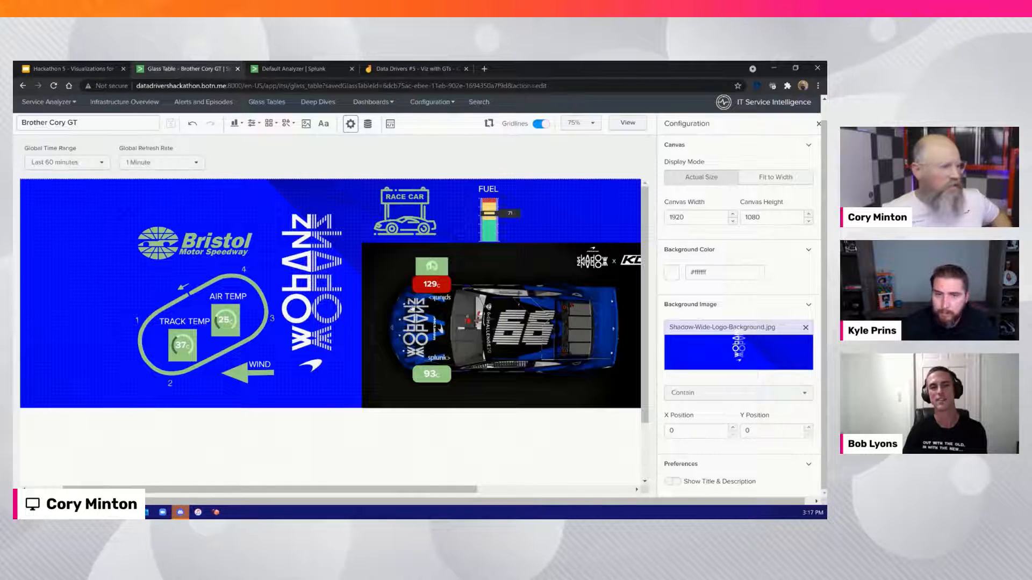
Upload the podium icon from the SVG folder to the glass table's icon library
drag(327, 490, 288, 489)
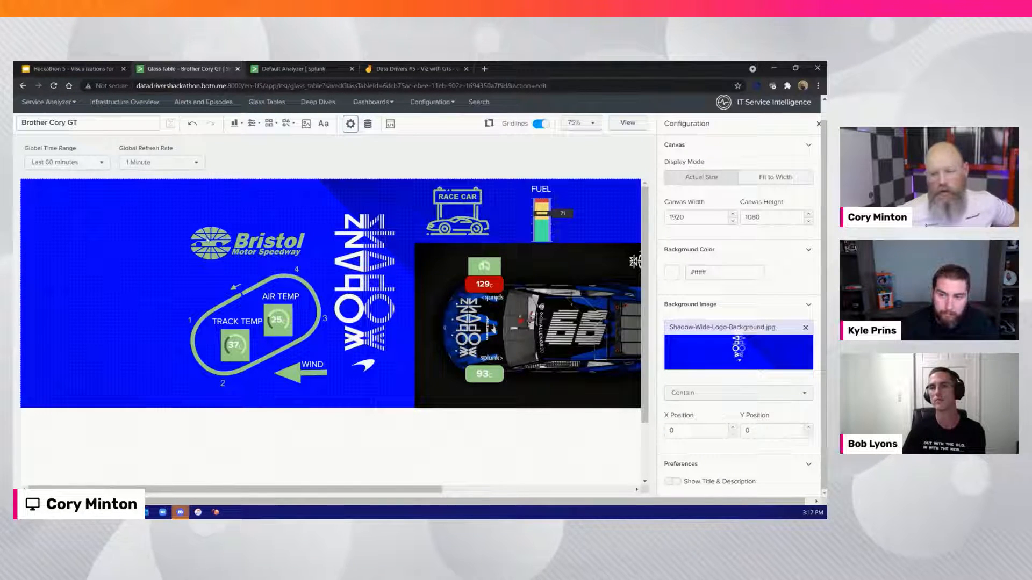
click(267, 125)
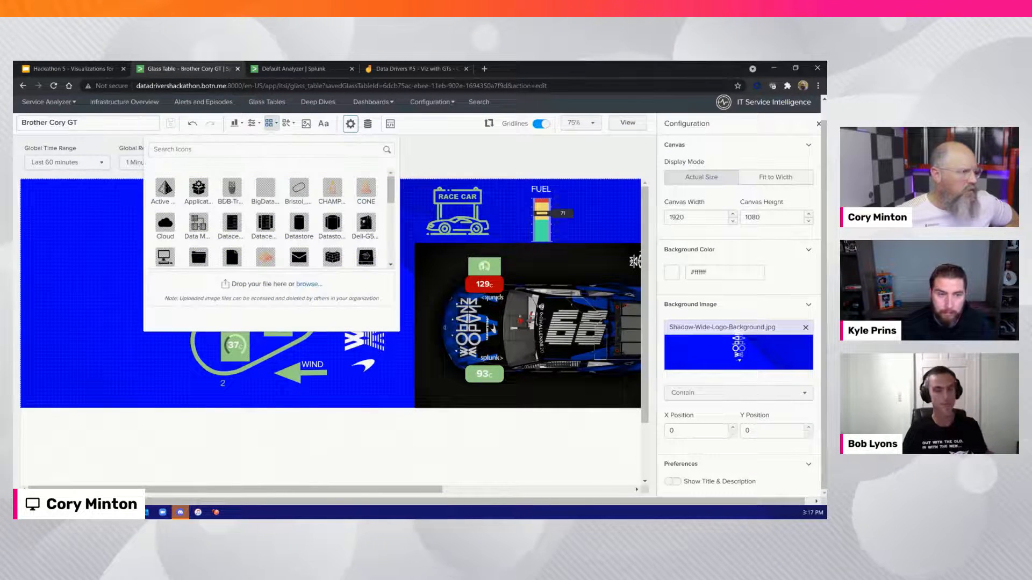
scroll(226, 212, down, 2)
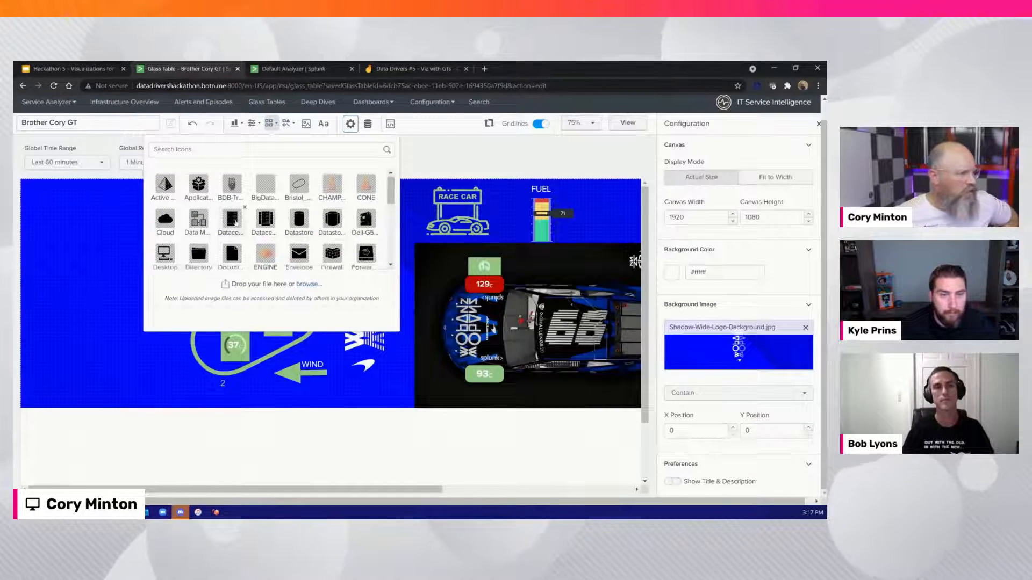
scroll(237, 223, down, 3)
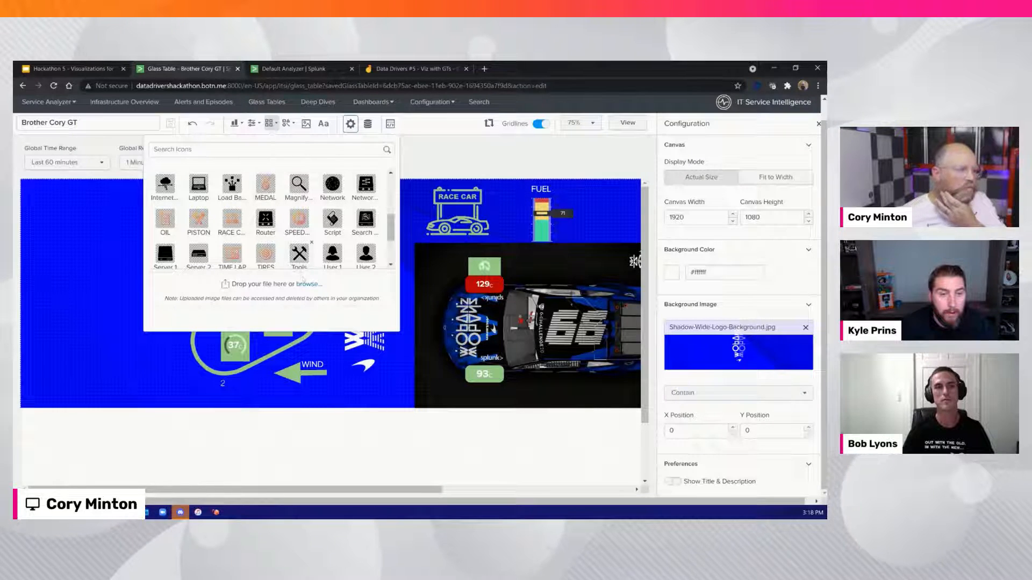
click(307, 284)
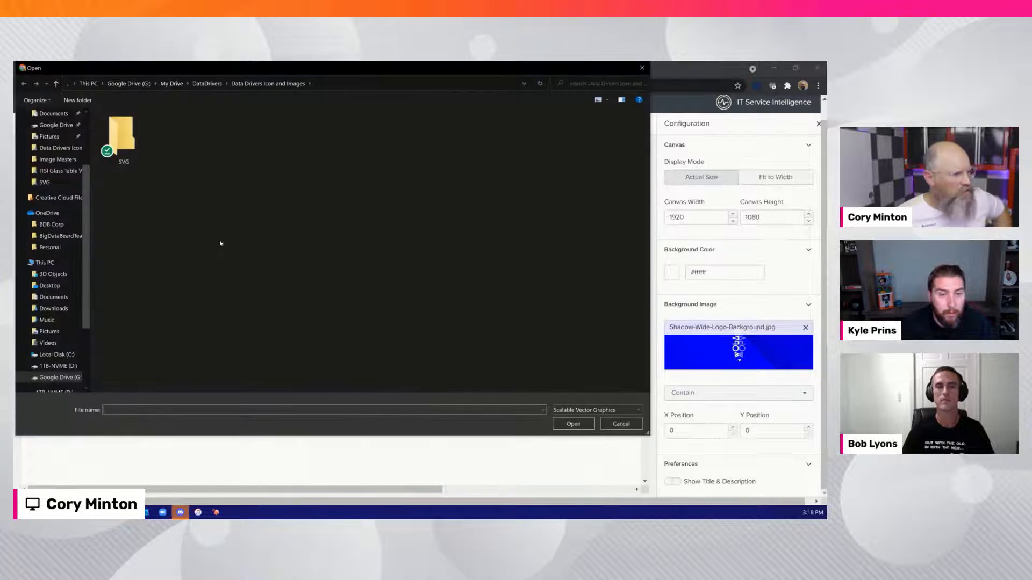
scroll(132, 140, down, 9)
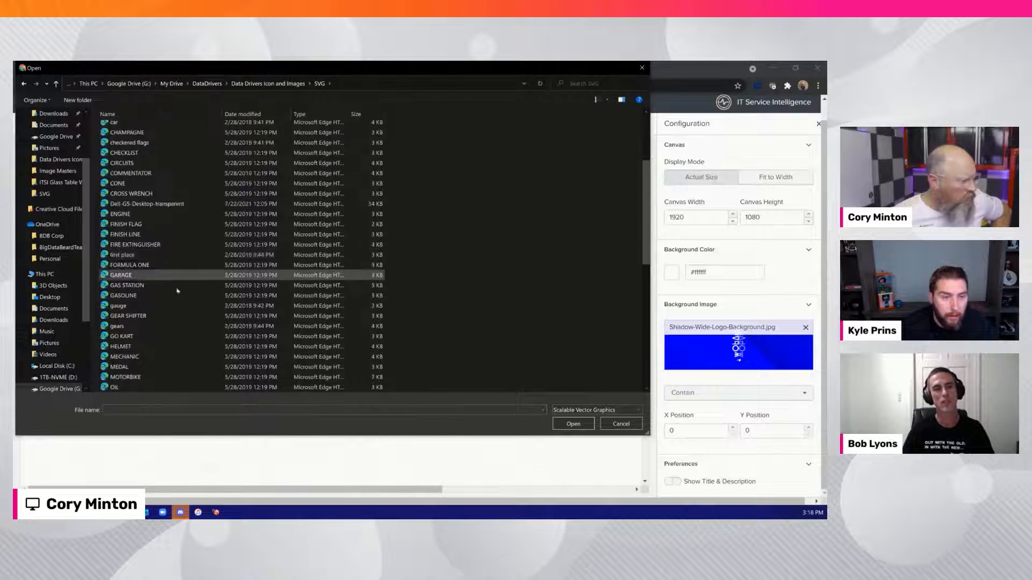
double_click(126, 278)
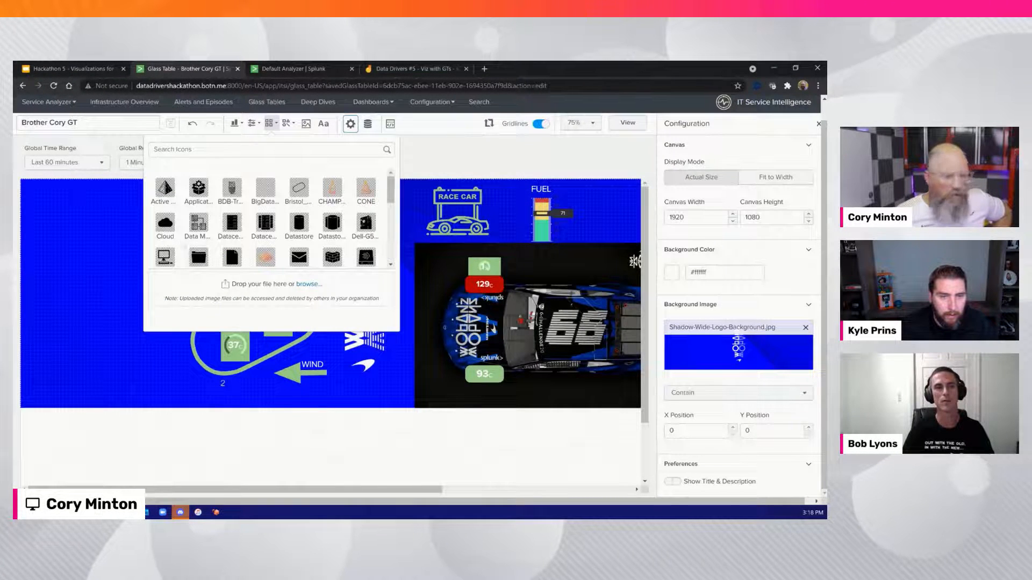
Try the podium icon beside the Bristol logo at X -60, Y 20, and delete it
scroll(258, 237, down, 5)
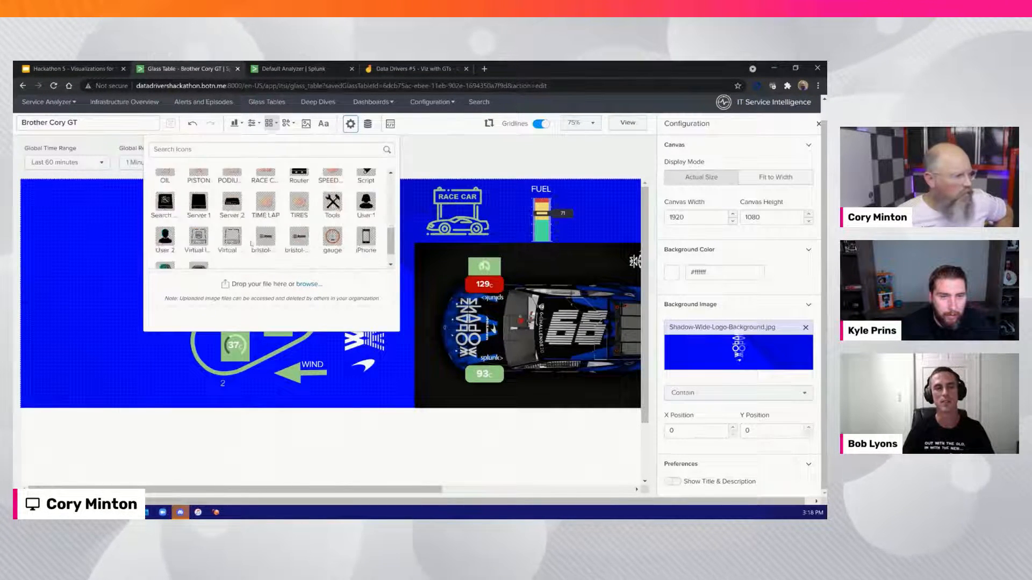
scroll(267, 226, up, 1)
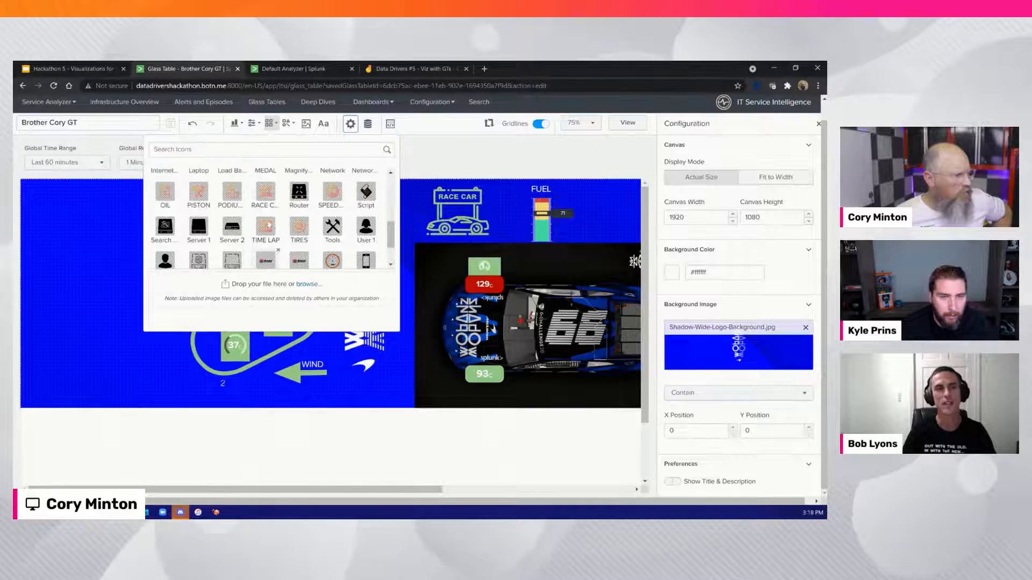
click(228, 205)
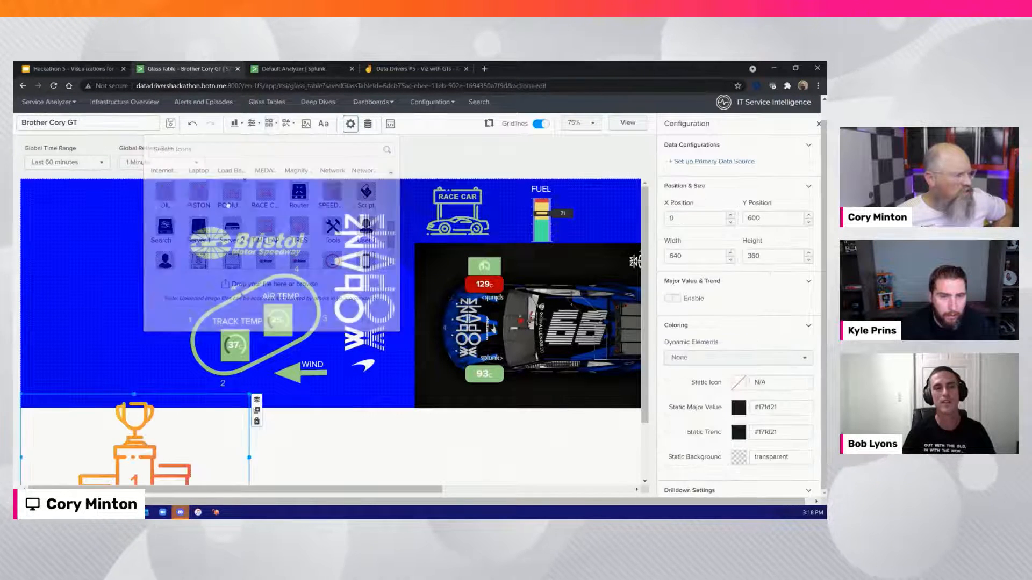
drag(139, 475, 114, 262)
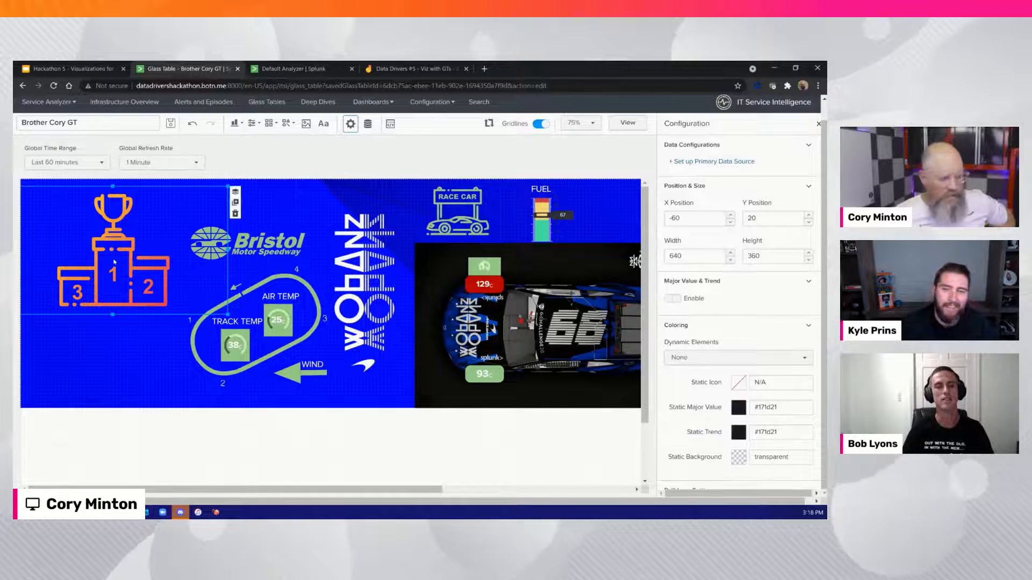
key(Delete)
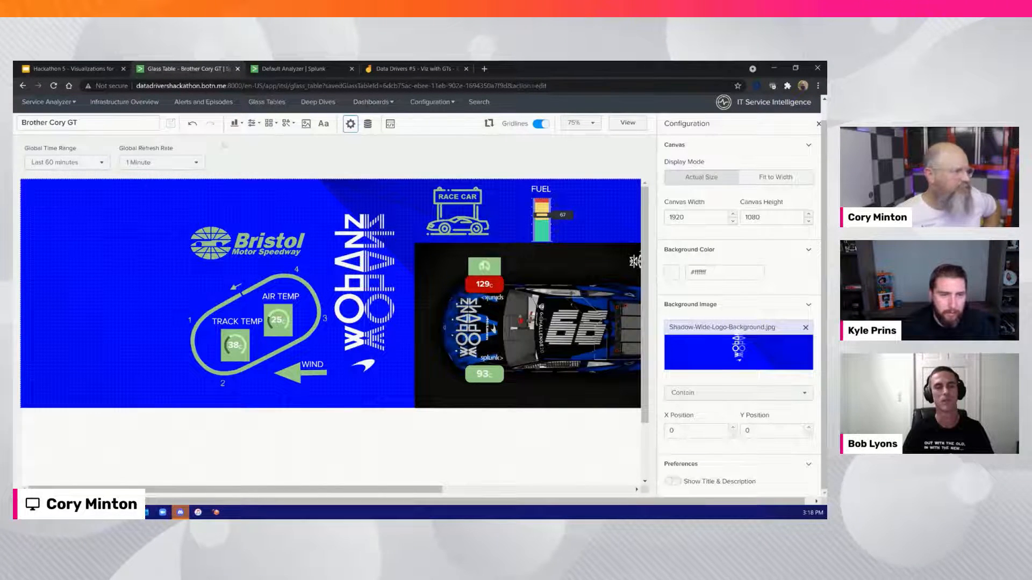
Insert the MEDAL icon, size it to 250 by 250, and place it at X 0, Y 50
click(268, 123)
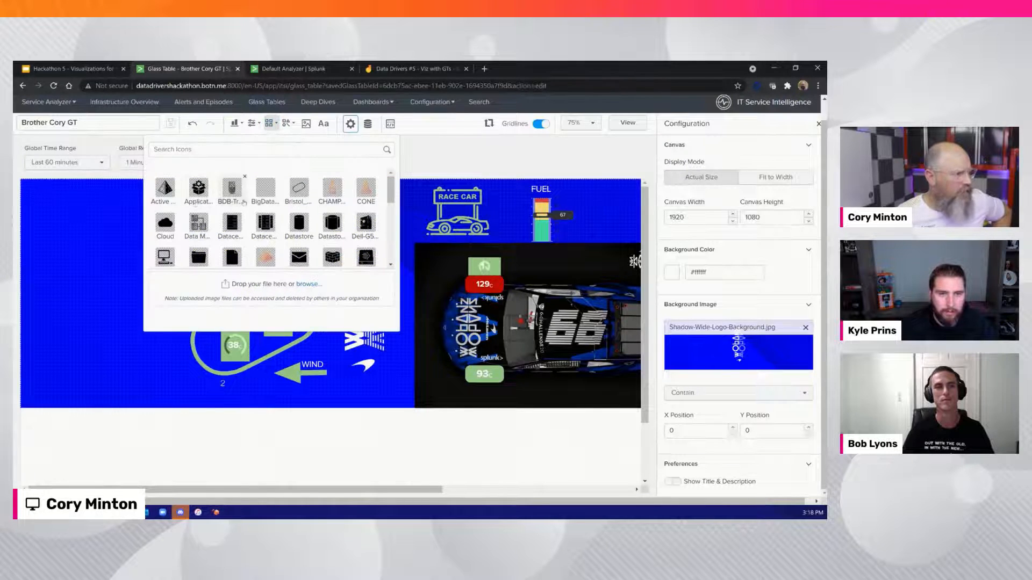
scroll(245, 204, down, 2)
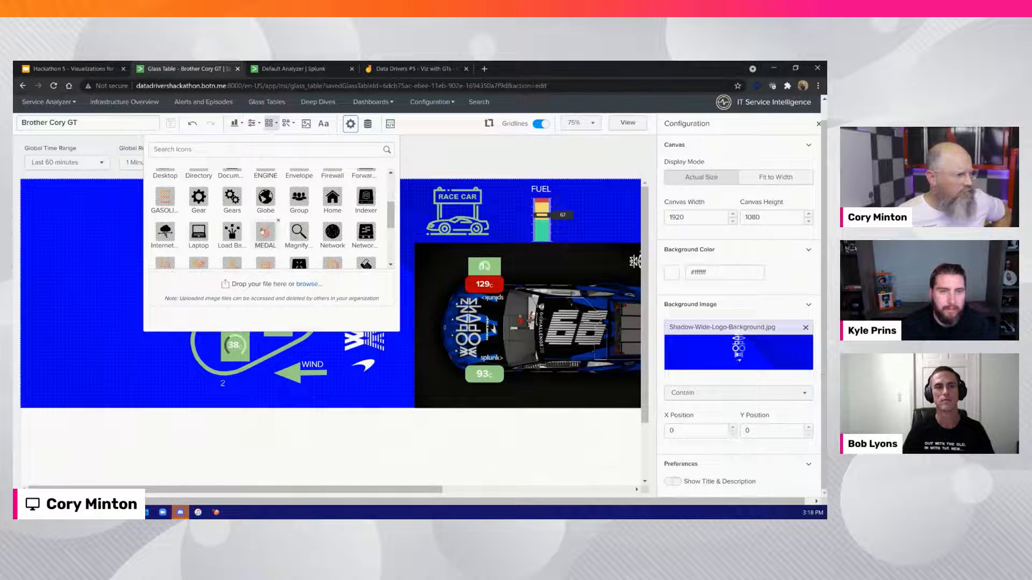
click(263, 232)
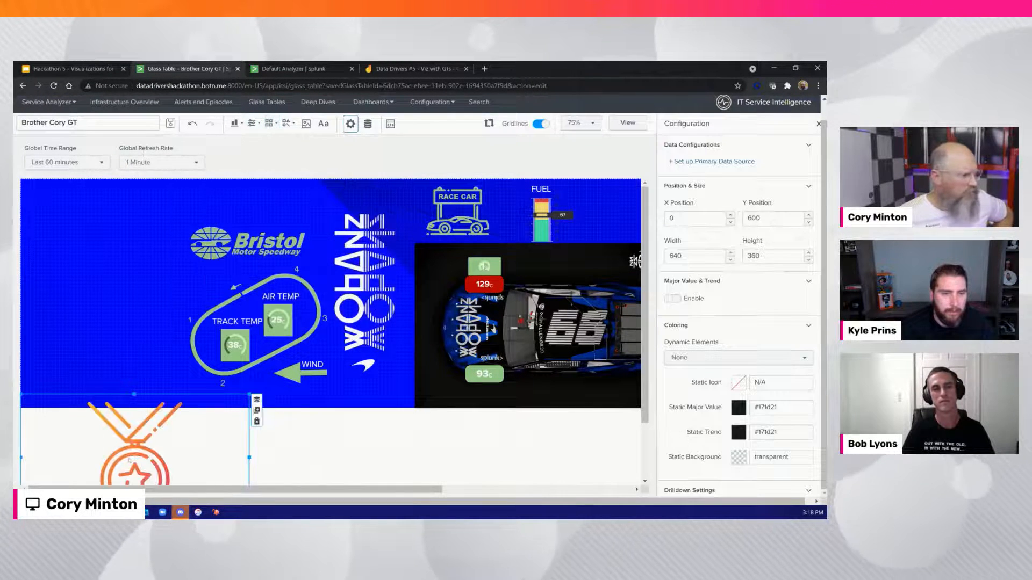
drag(129, 460, 104, 275)
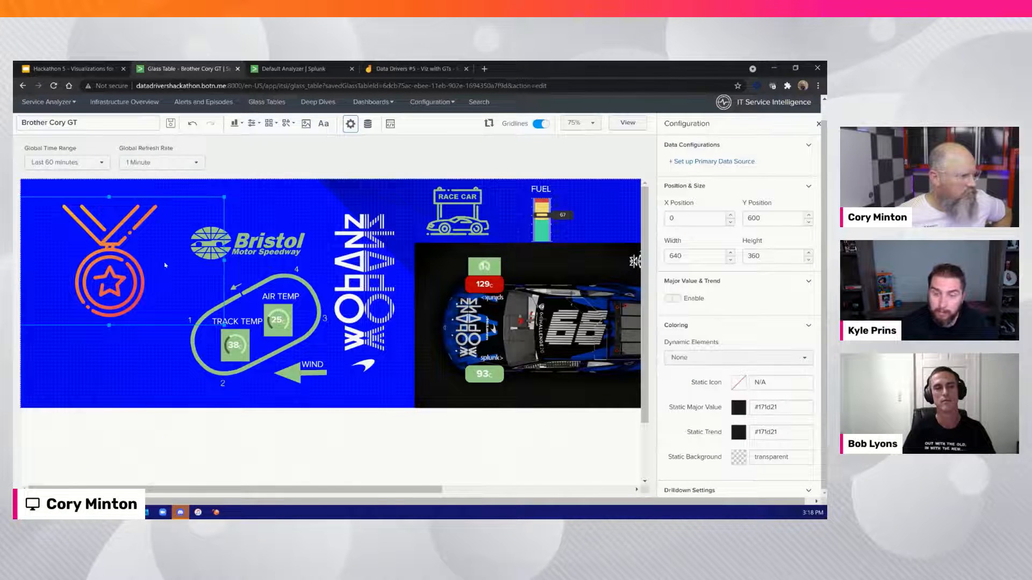
drag(224, 260, 143, 261)
drag(84, 277, 111, 242)
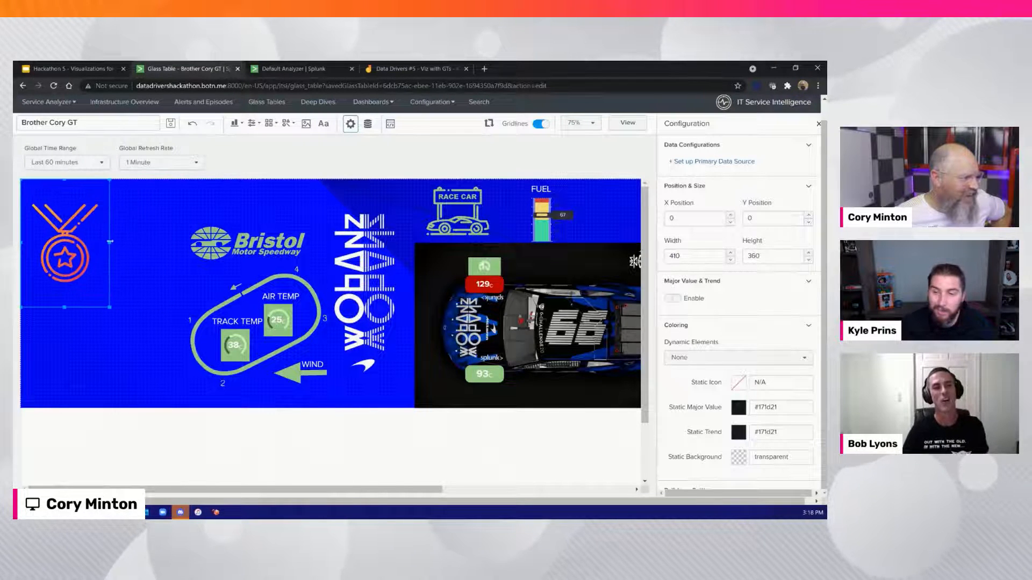
drag(64, 307, 64, 272)
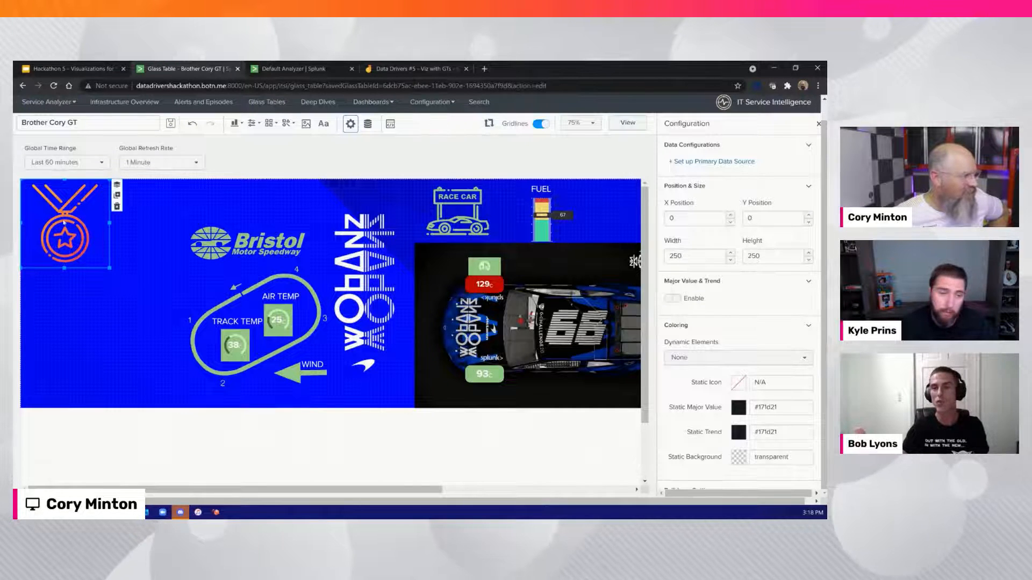
drag(64, 228, 62, 239)
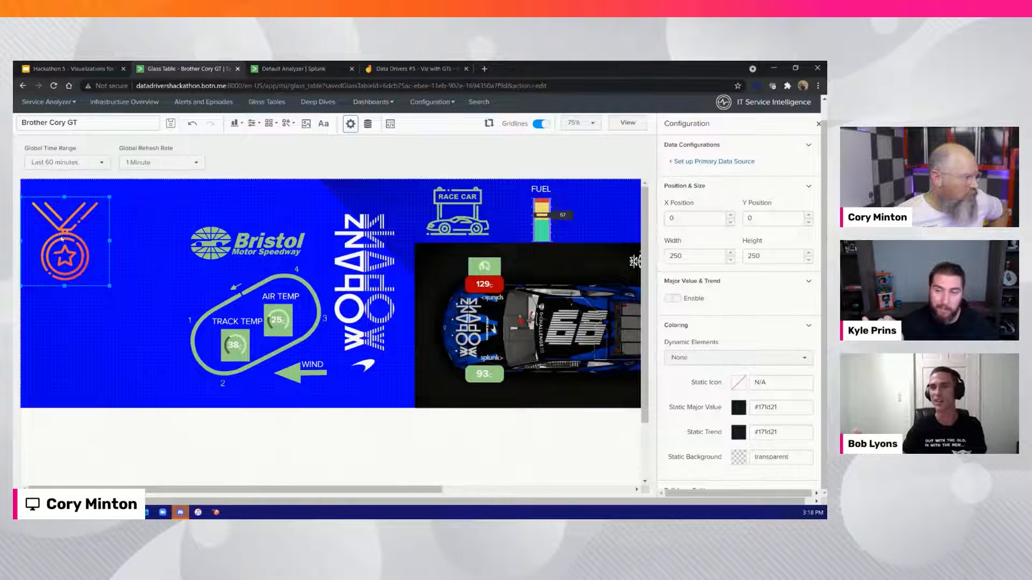
Duplicate the TRACK TEMP label, place the copy above the medal at X 60, Y 0, and change its text to CURRENT POSITION
click(282, 296)
click(235, 313)
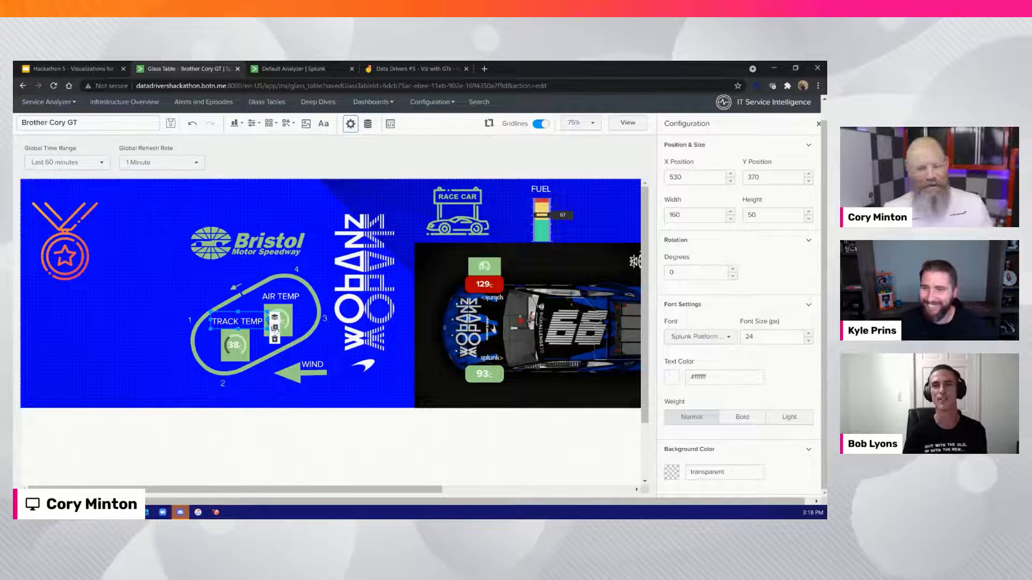
click(276, 329)
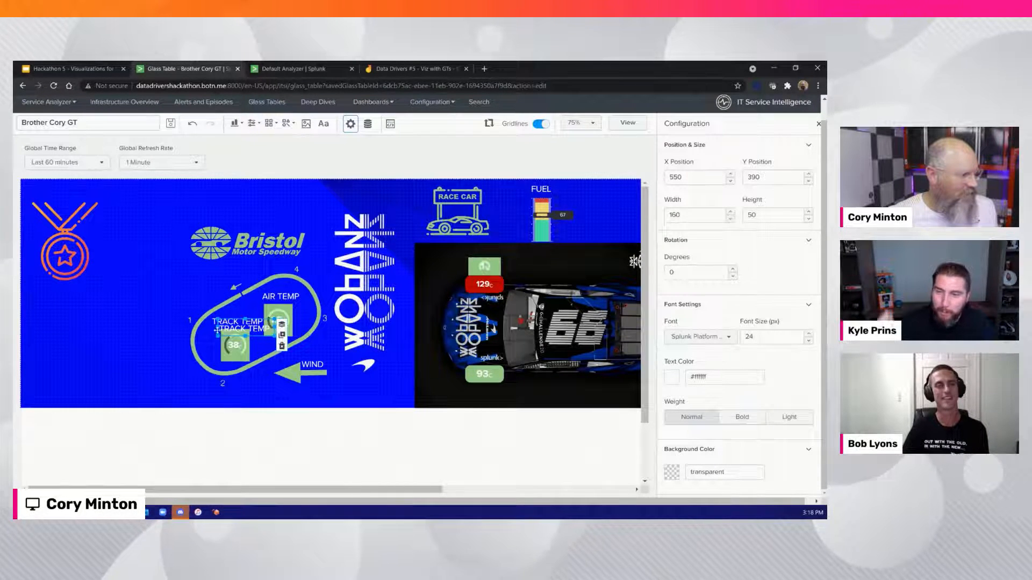
drag(220, 329, 73, 189)
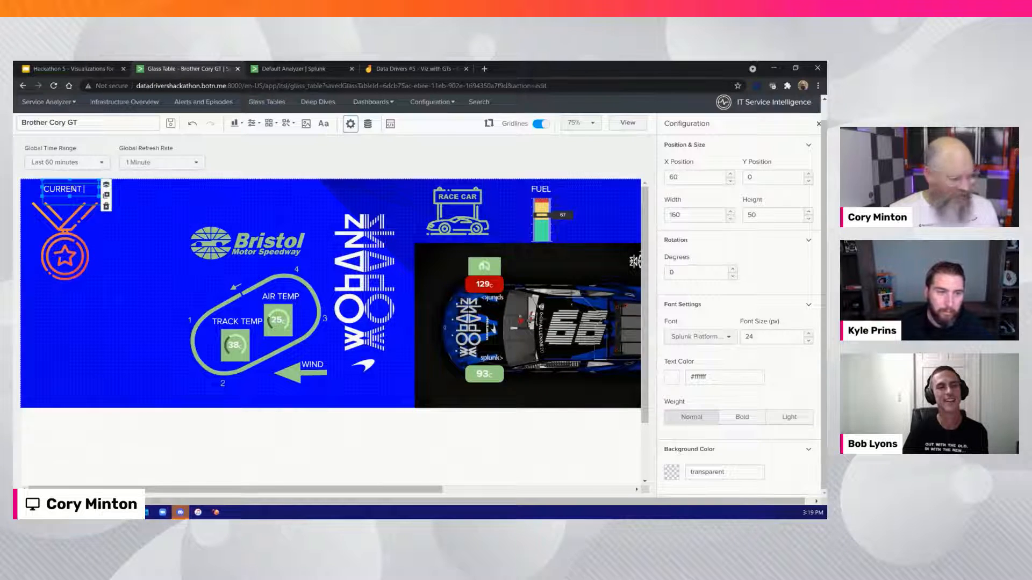
text(POSITION)
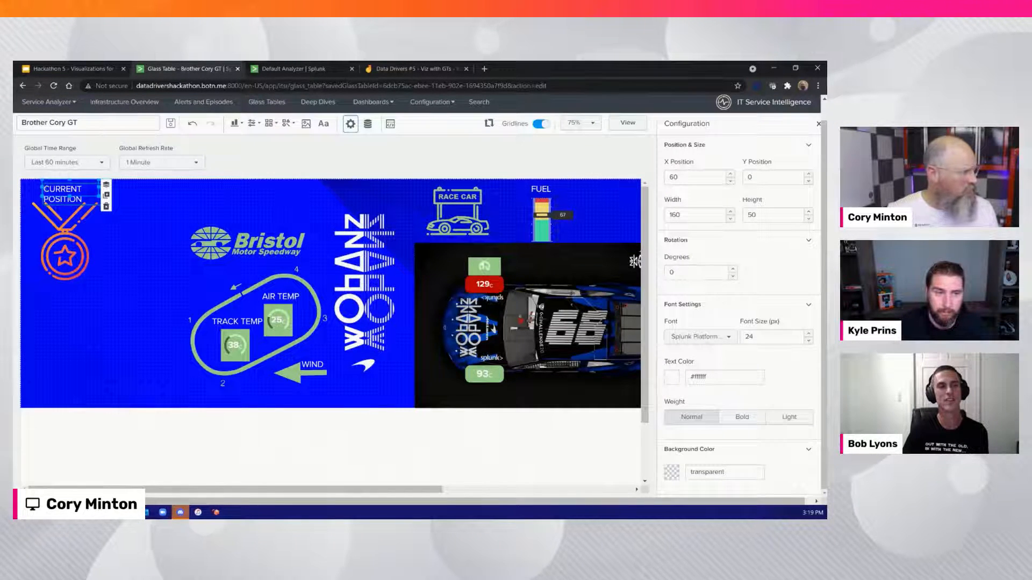
Move the CURRENT POSITION label to X 0, Y 0, set its font size to 36 px, and widen it to 360
drag(40, 186, 21, 183)
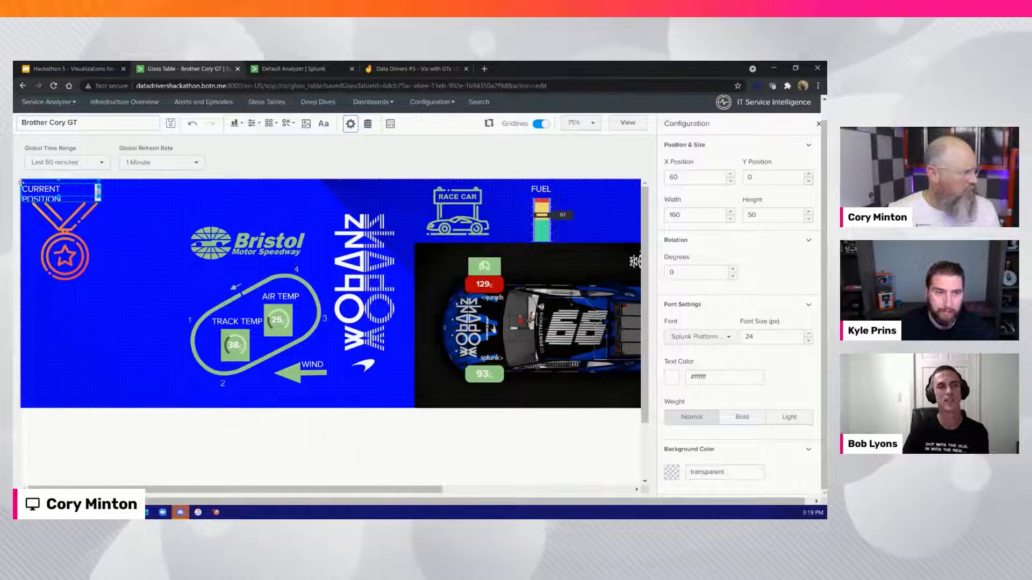
drag(98, 192, 113, 189)
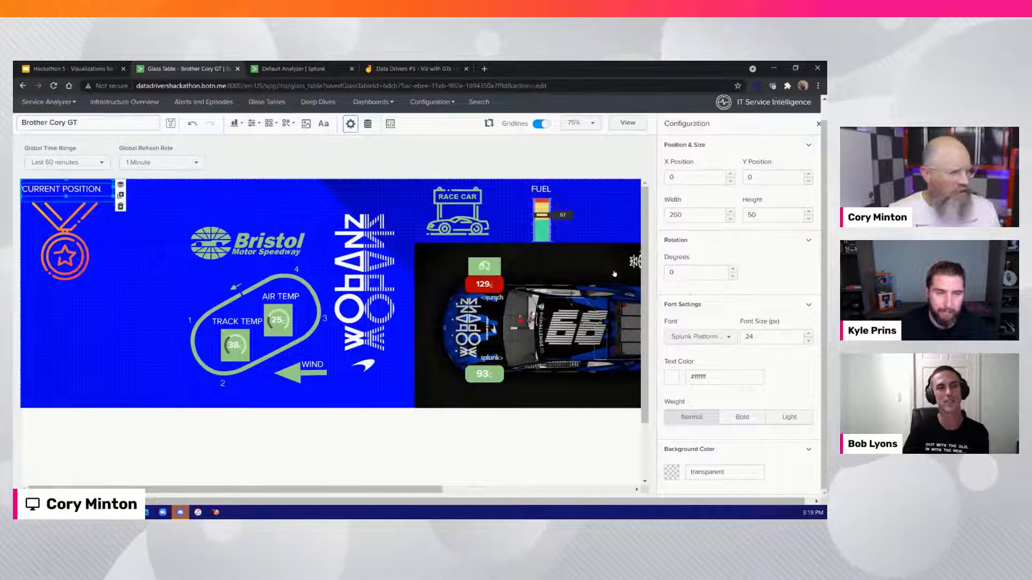
drag(751, 337, 736, 337)
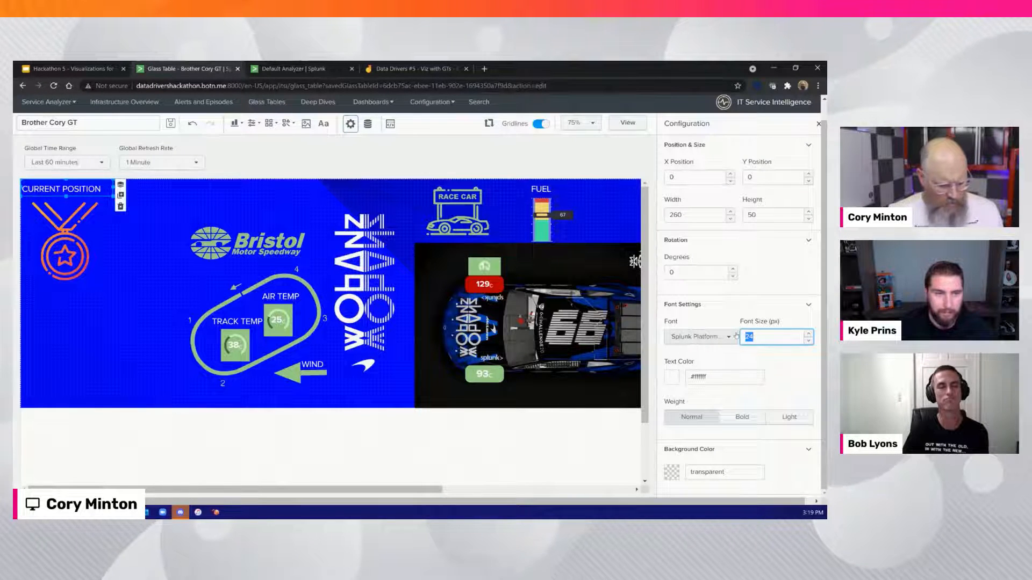
text(36)
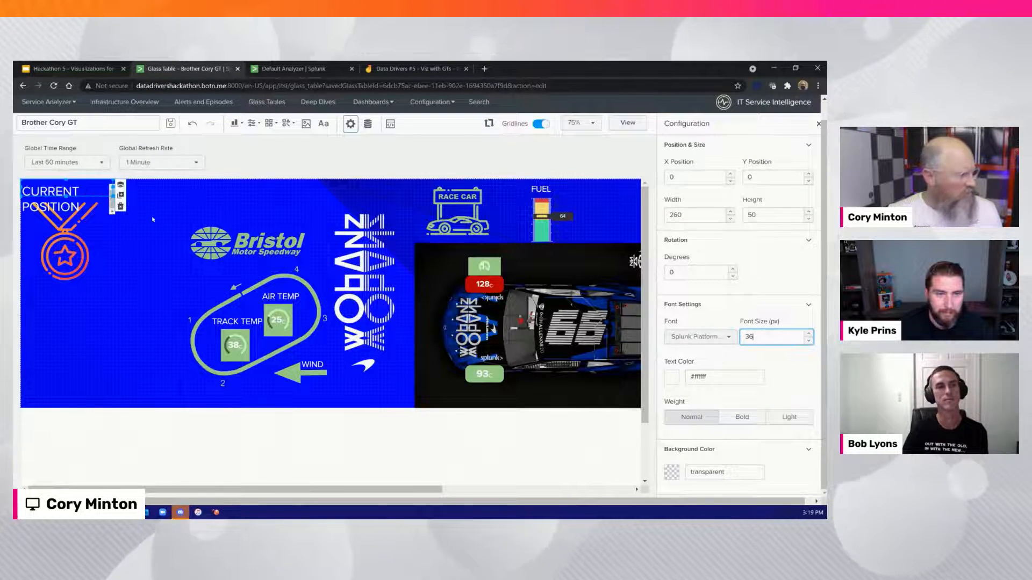
drag(113, 188, 151, 188)
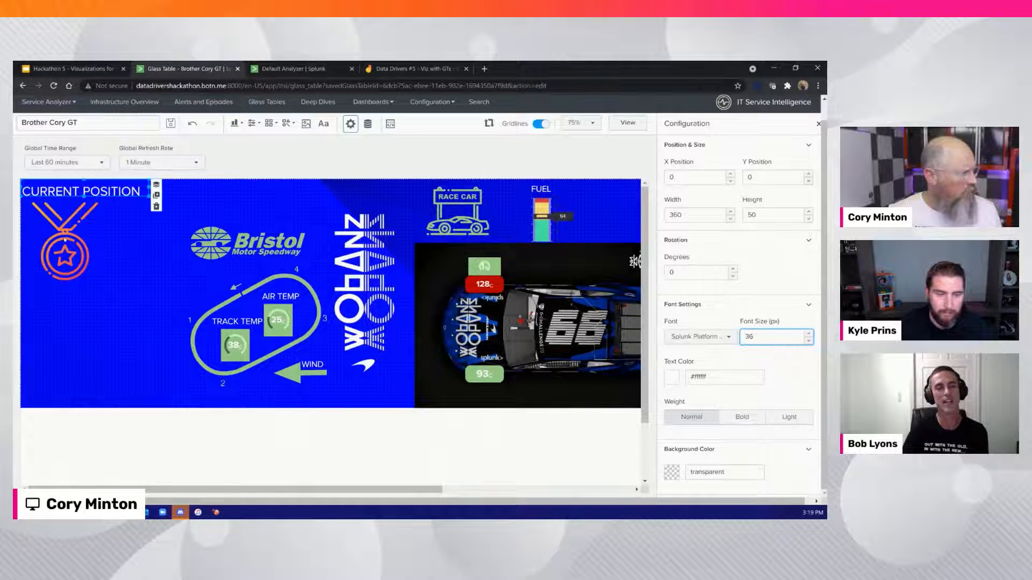
Move the medal icon to X 30, Y 50, and make the CURRENT POSITION label bold
drag(65, 241, 79, 237)
click(80, 192)
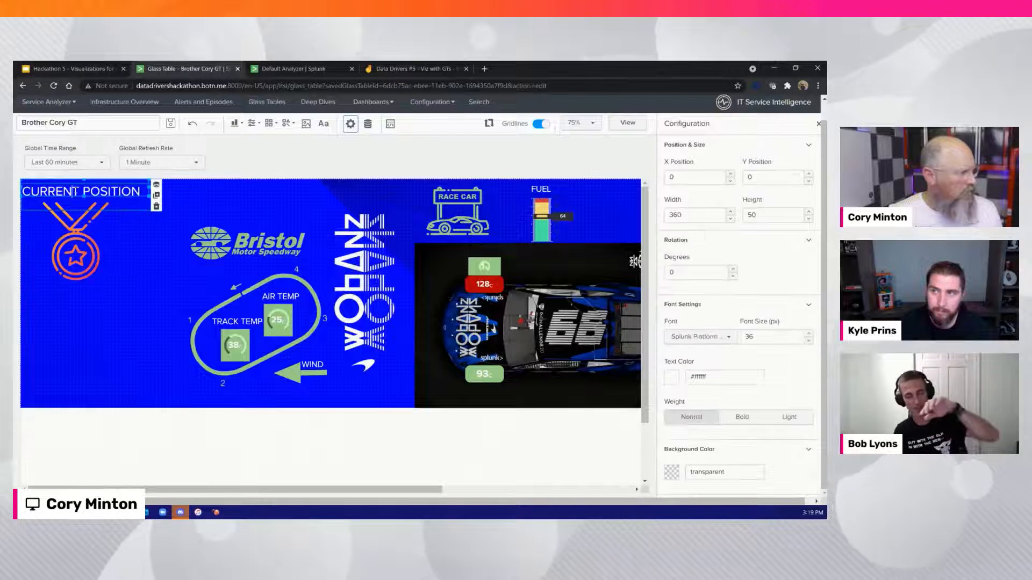
click(733, 418)
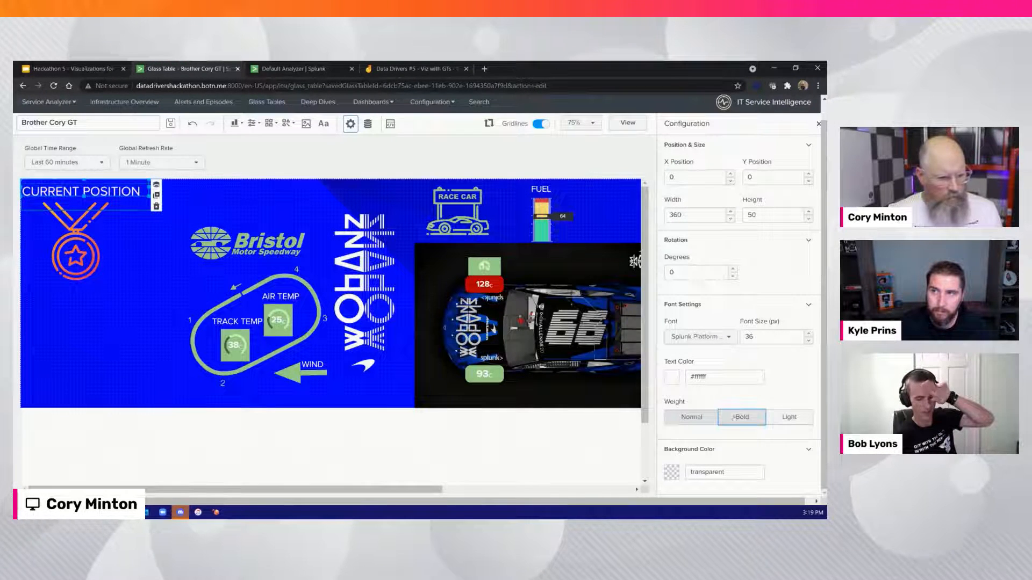
Link the medal icon to the Position in Race KPI of the Race service named after the glass table's owner
click(75, 241)
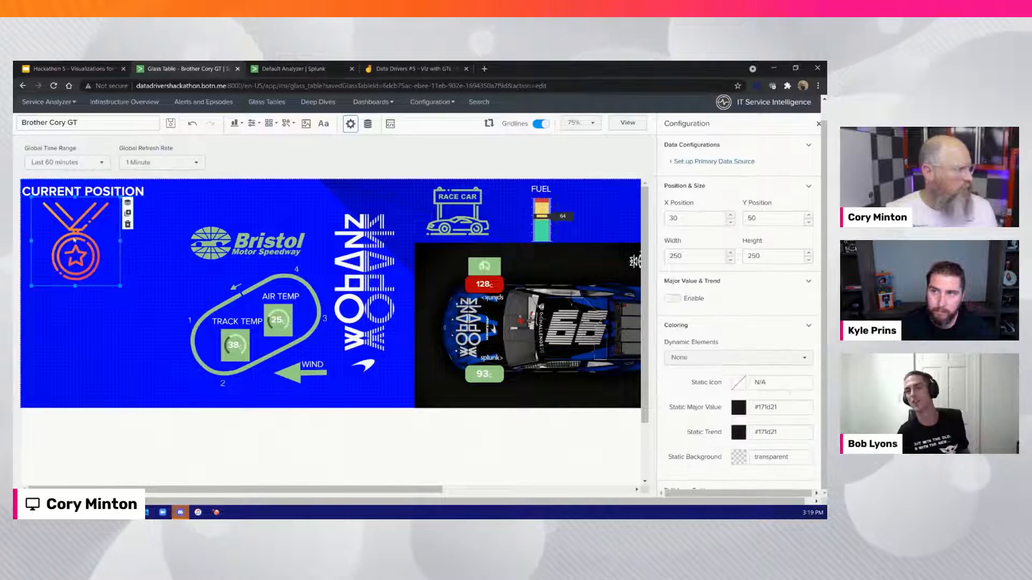
click(730, 161)
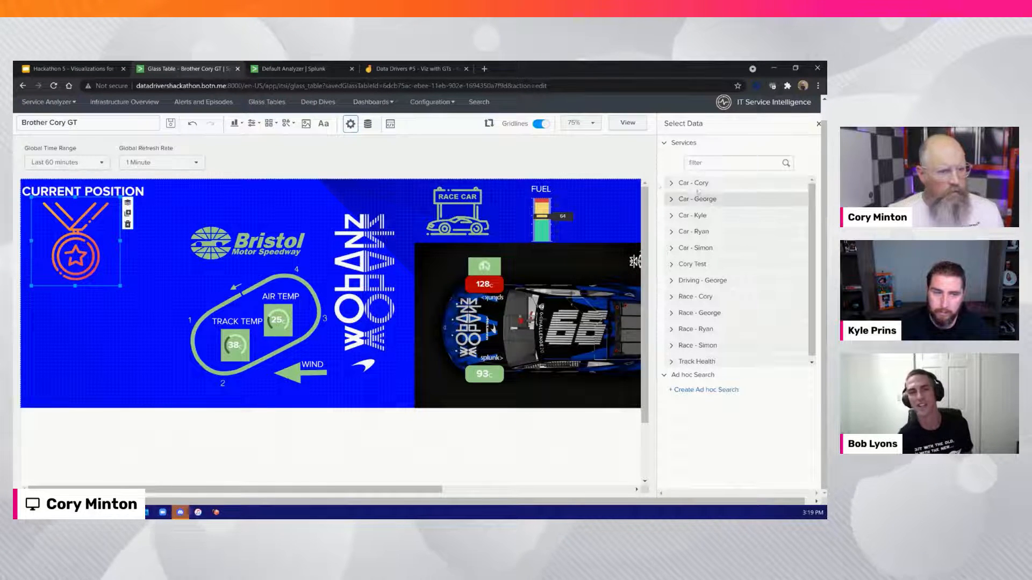
click(694, 296)
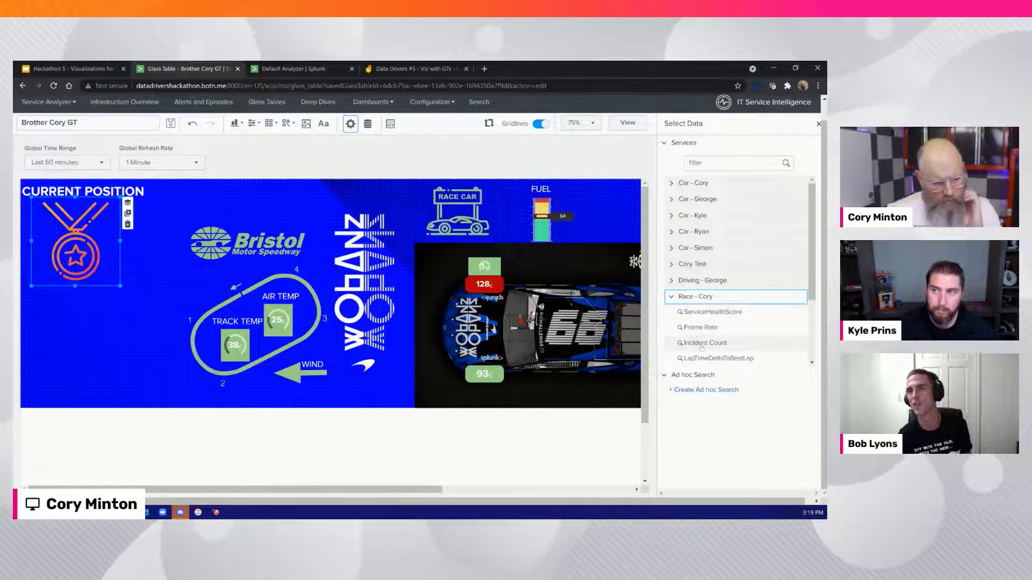
scroll(698, 306, down, 2)
click(702, 296)
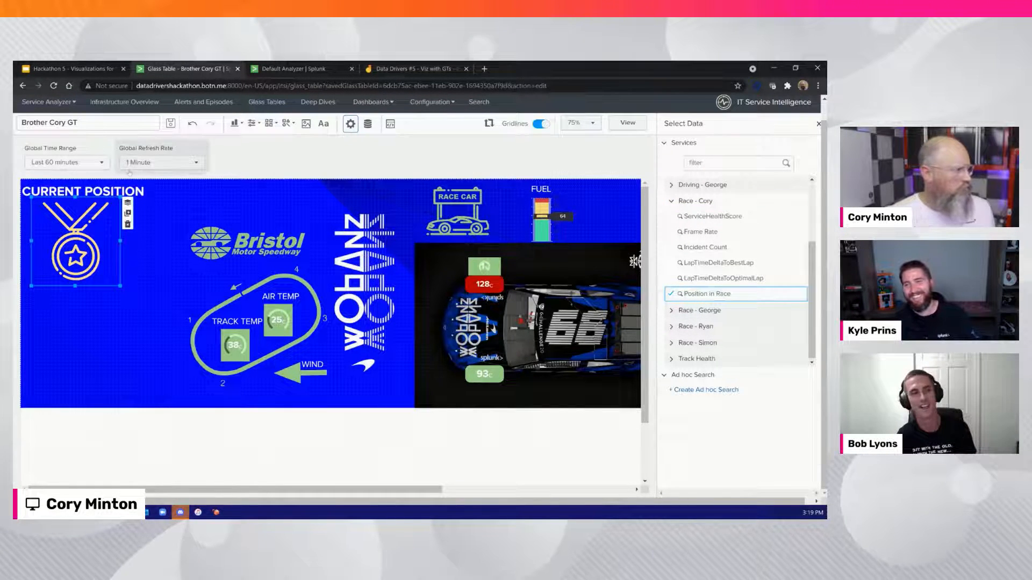
Insert a SingleValue visualization and link it to the same Race service's Position in Race KPI
click(234, 123)
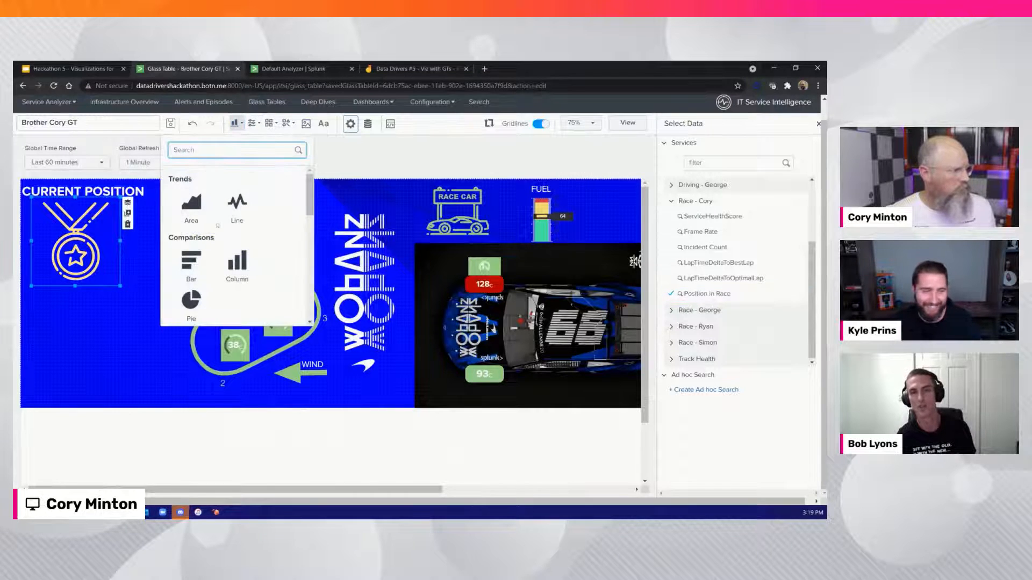
scroll(218, 225, down, 5)
scroll(237, 225, down, 3)
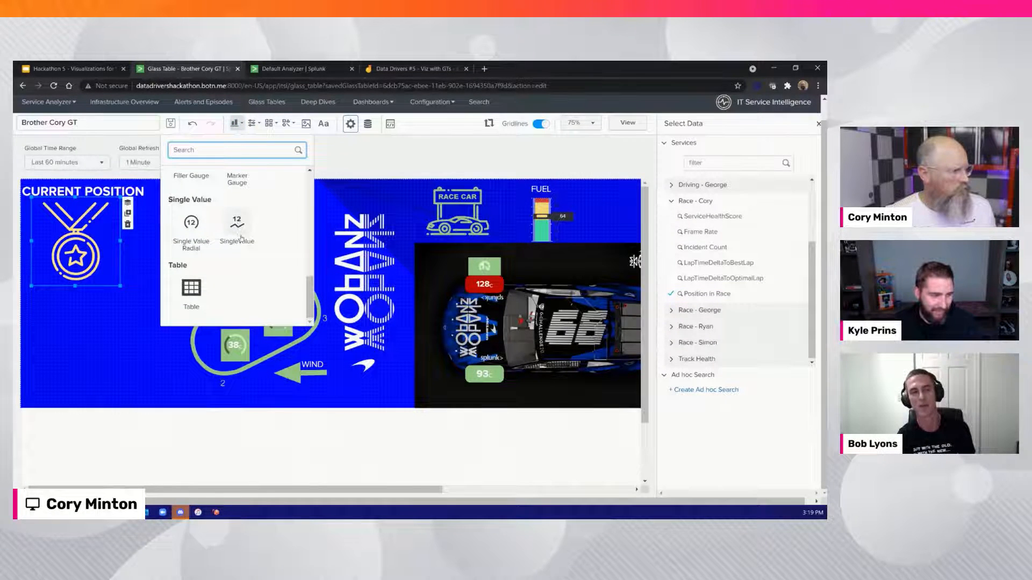
click(240, 238)
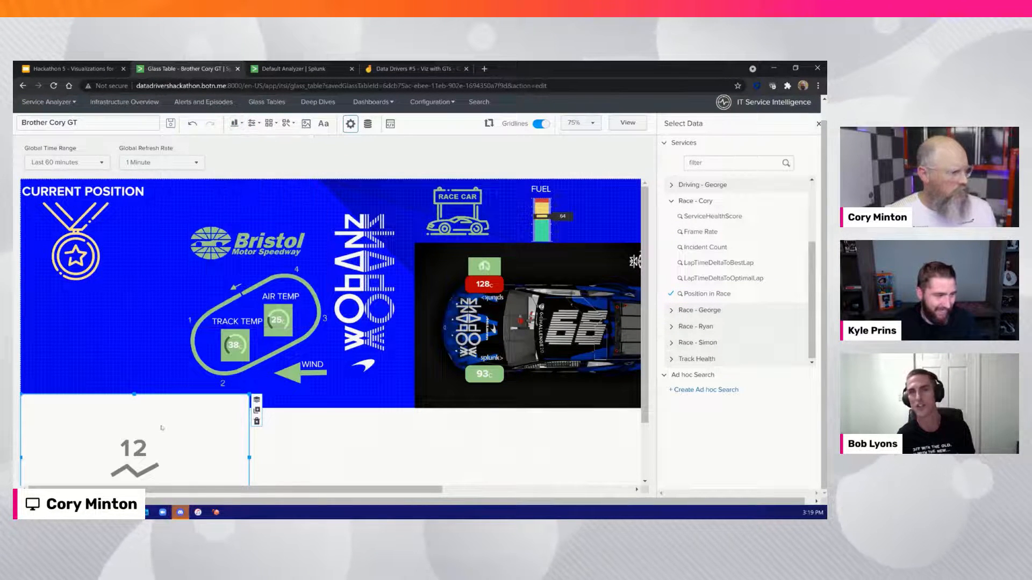
click(722, 295)
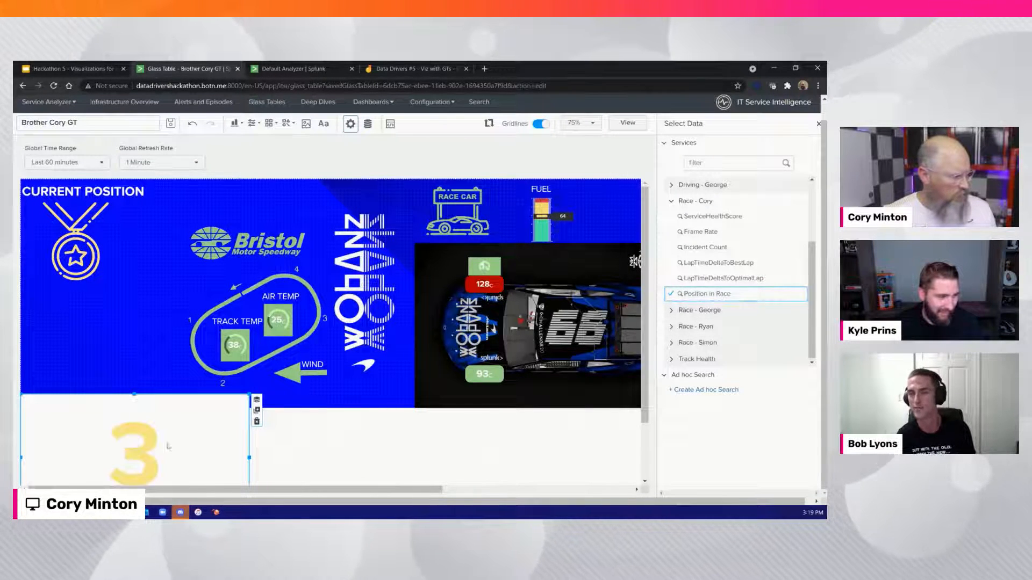
Move the position value up over the medal area, set its dynamic coloring to None, and make its static background transparent
drag(147, 441, 123, 288)
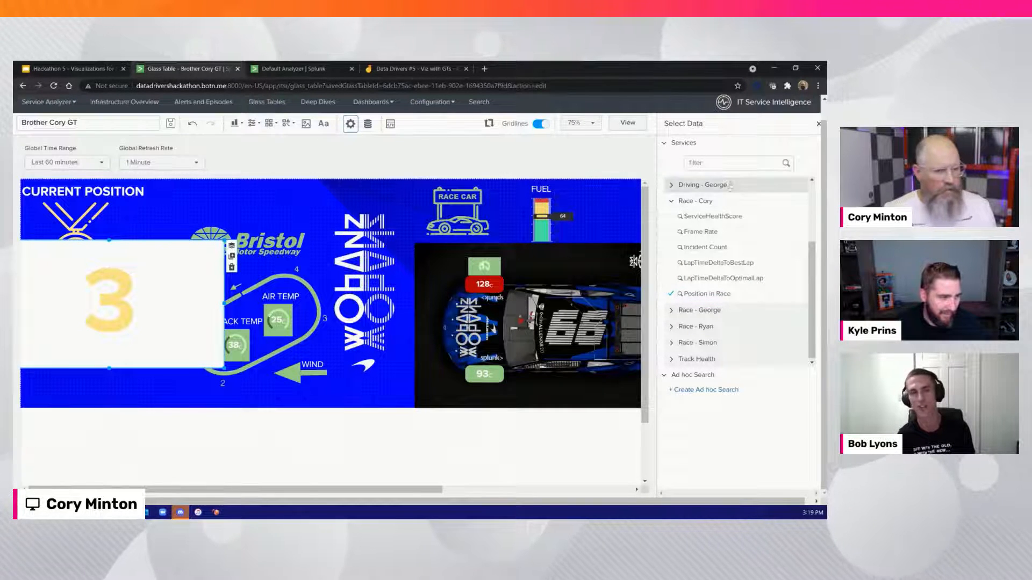
click(817, 124)
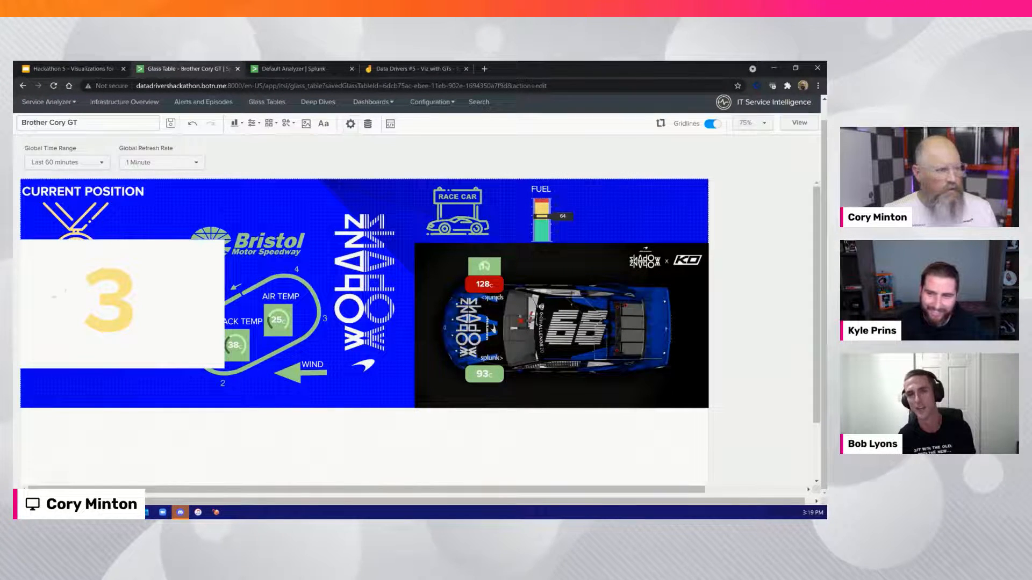
click(84, 300)
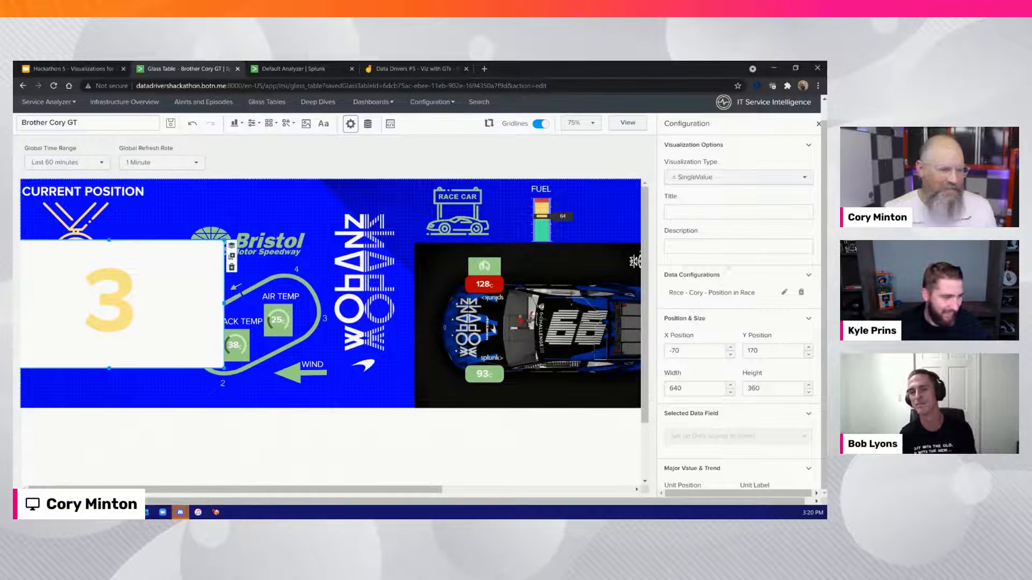
scroll(748, 332, down, 1)
scroll(748, 332, down, 5)
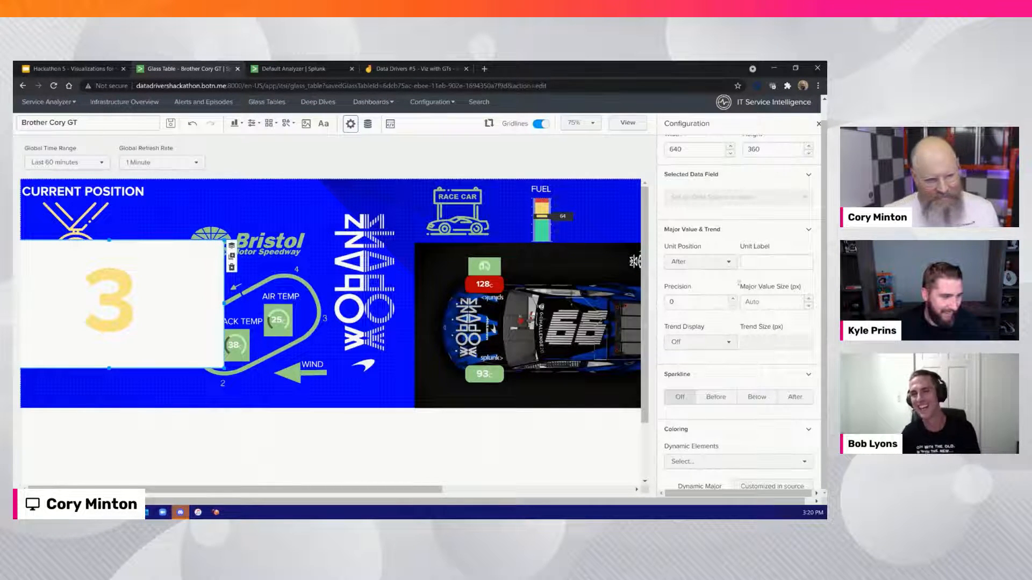
scroll(718, 398, down, 3)
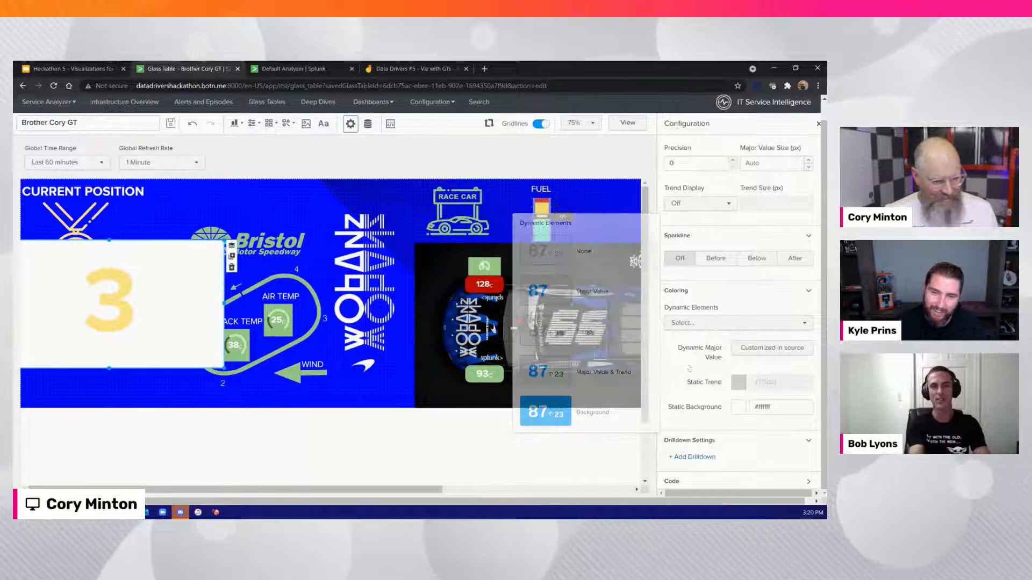
click(739, 357)
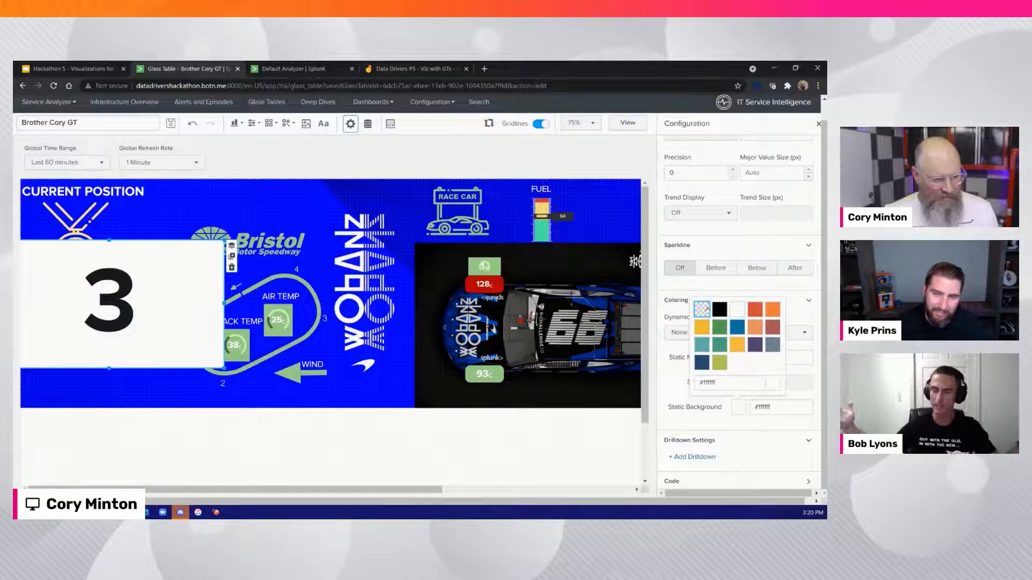
click(702, 309)
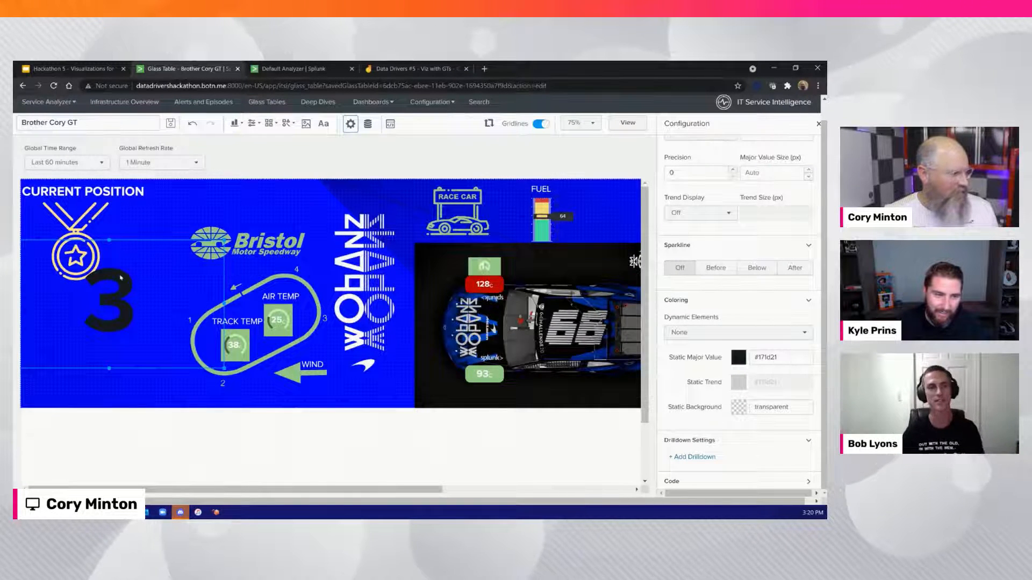
Shrink the position value, place it beside the medal's ribbon below CURRENT POSITION, and set its static major value color to #ffffff
drag(119, 291, 83, 245)
drag(187, 257, 97, 245)
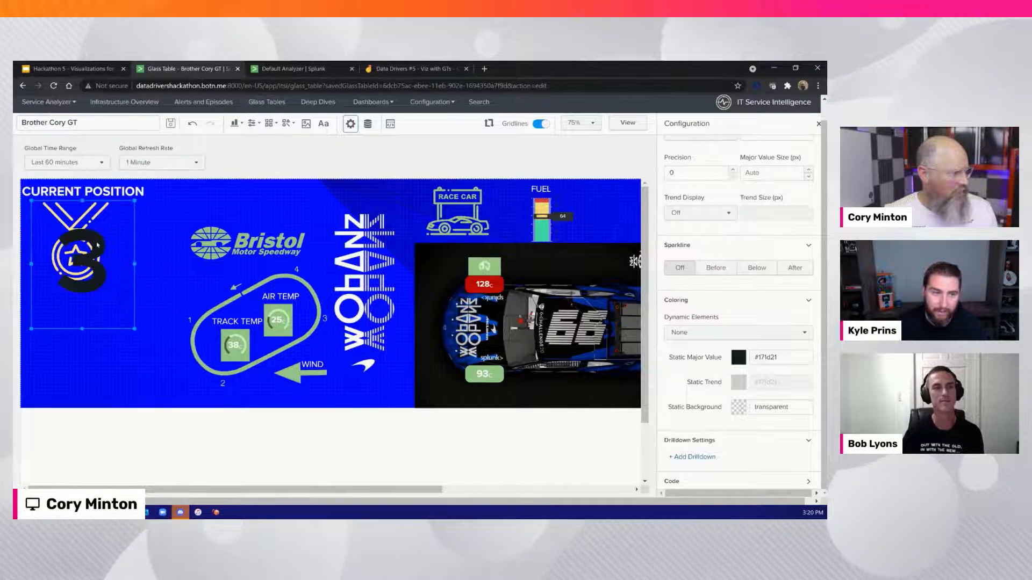
drag(134, 202, 74, 272)
drag(51, 307, 40, 239)
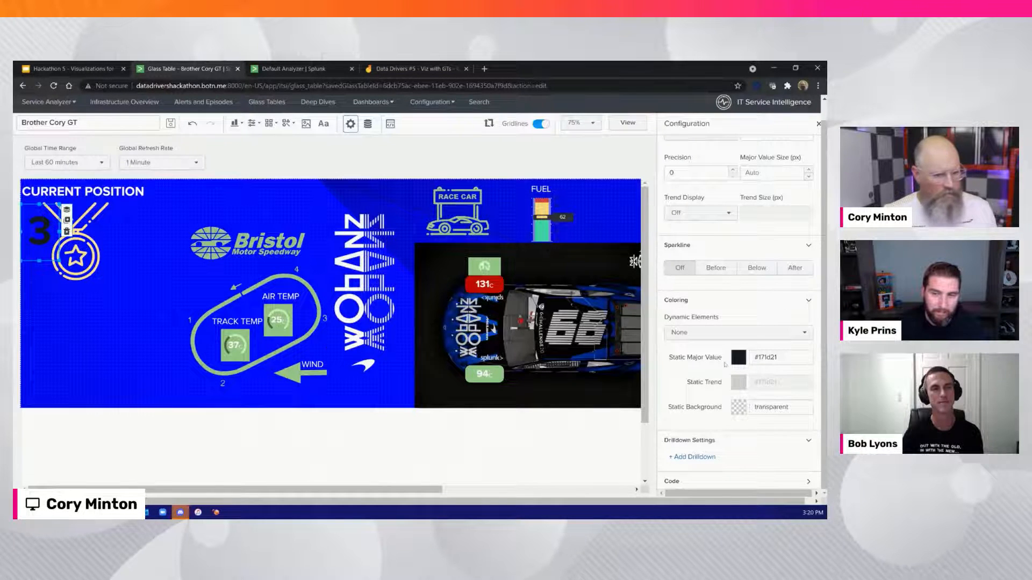
click(738, 358)
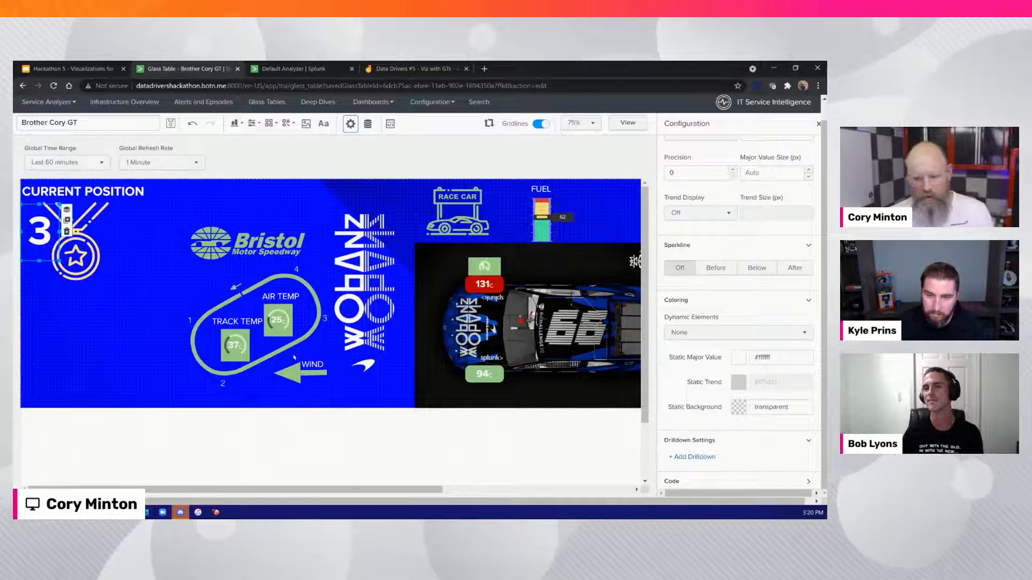
Deselect the elements and save the glass table
click(82, 284)
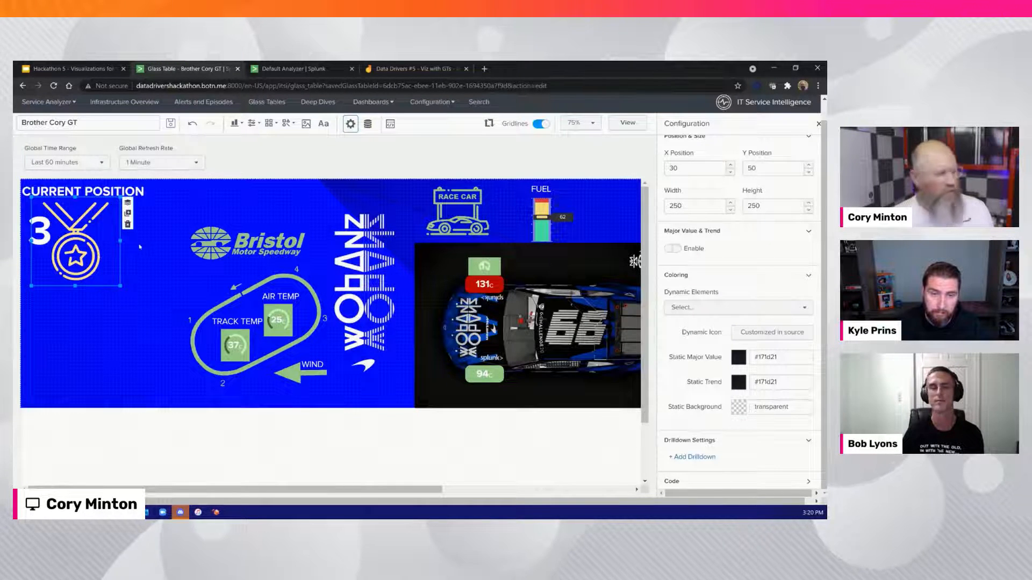
click(73, 307)
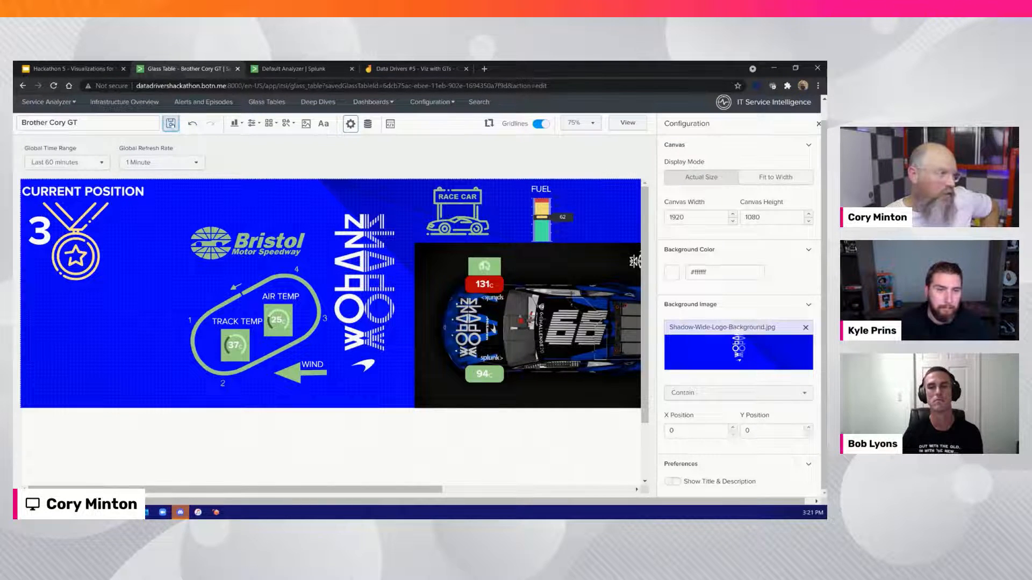
click(171, 123)
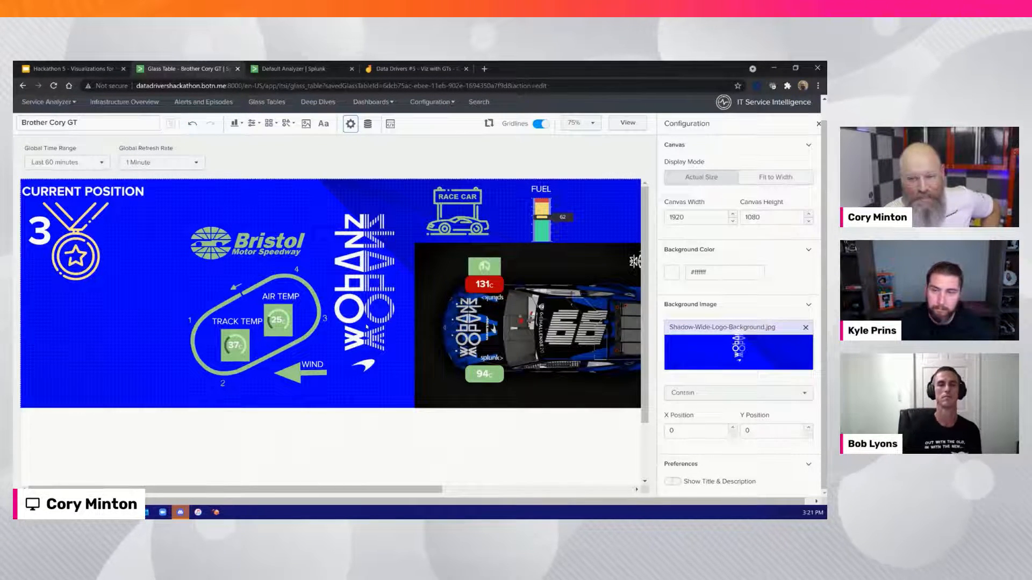
Insert the Dell computer icon, shrink it to about 190 by 170, and place it in the blue background's lower-left corner
click(271, 124)
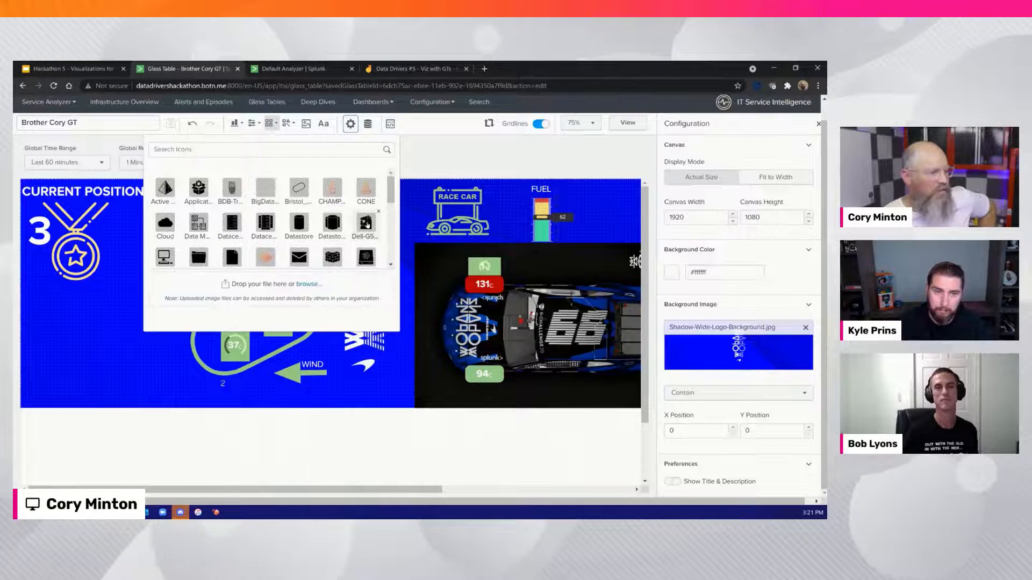
click(366, 223)
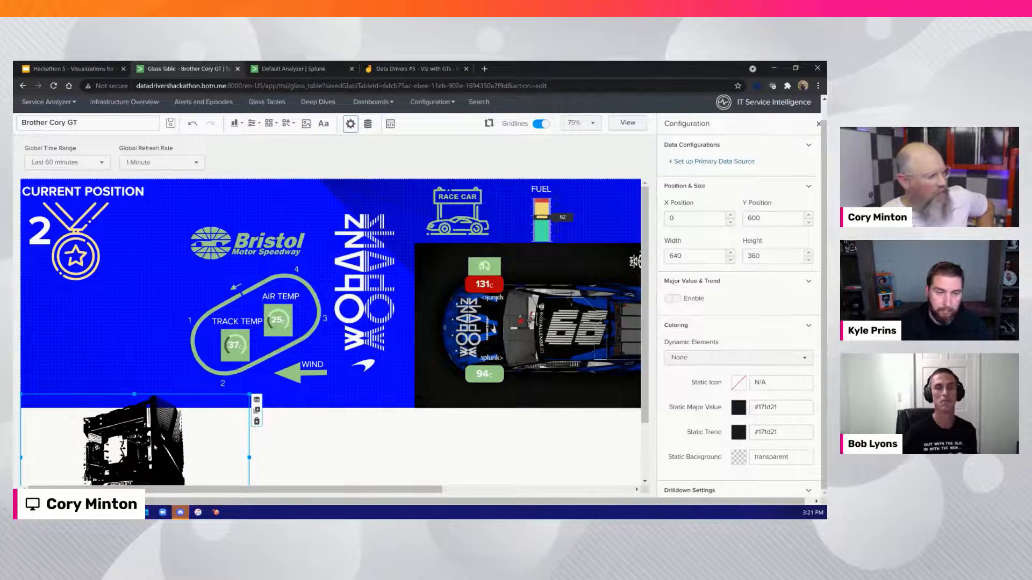
drag(134, 446, 123, 313)
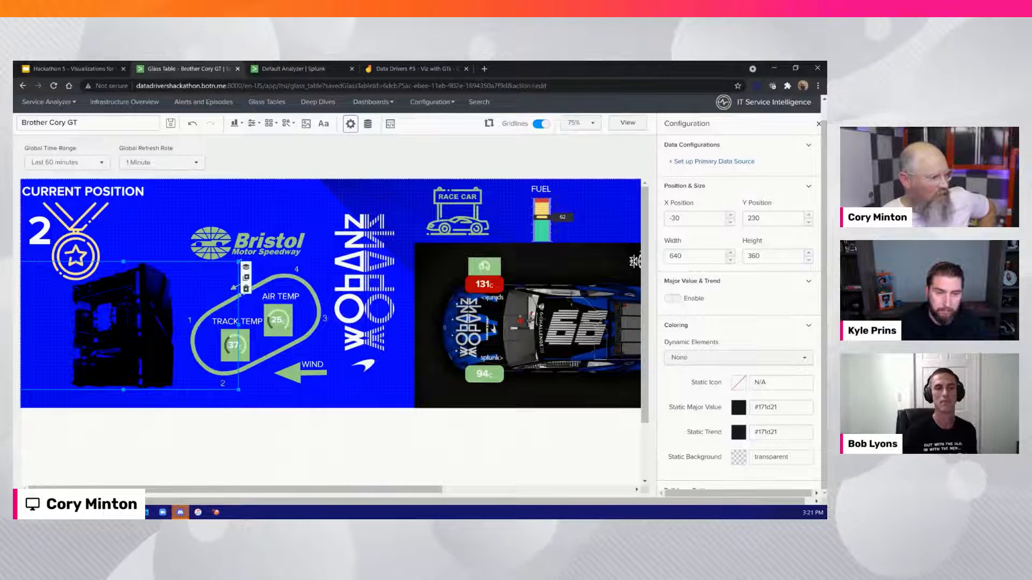
drag(239, 262, 180, 287)
drag(129, 295, 137, 343)
mouse_move(65, 365)
mouse_down()
mouse_move(77, 380)
mouse_move(95, 377)
mouse_move(65, 380)
mouse_up()
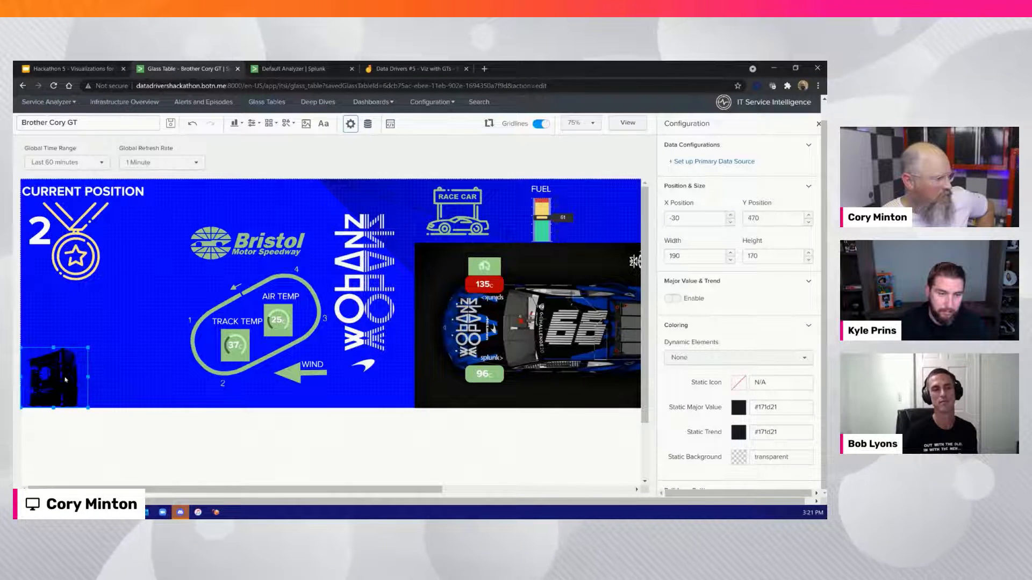
Link the computer icon to the Frame Rate KPI of the glass table owner's Race service
click(718, 164)
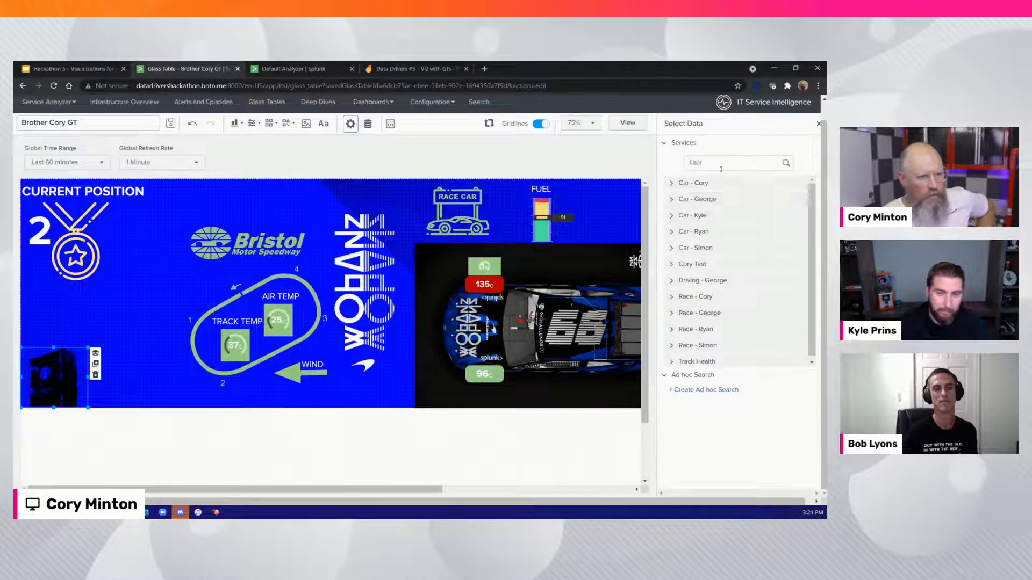
click(672, 297)
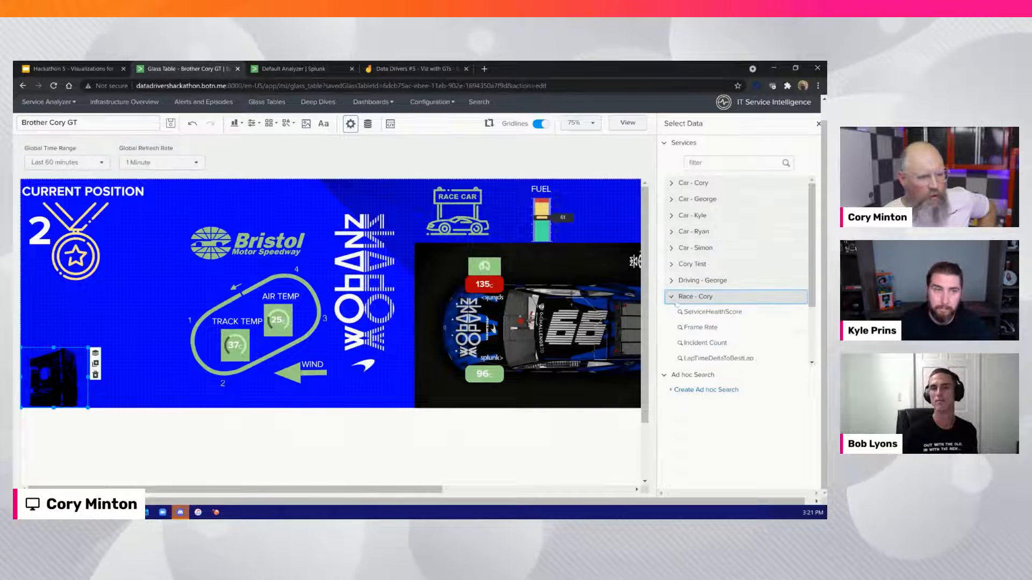
click(687, 326)
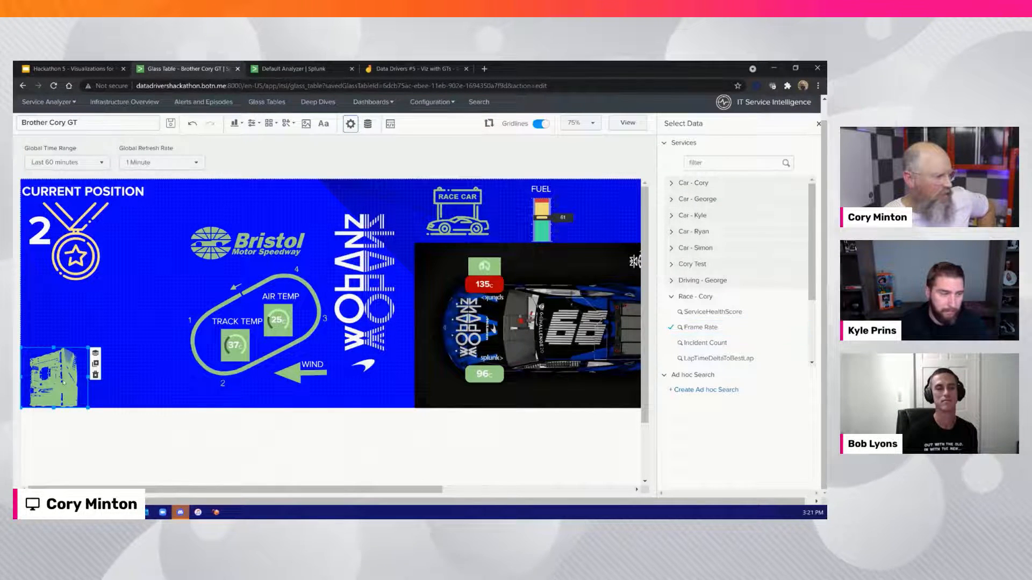
Insert another SingleValue visualization and link it to the Frame Rate KPI of the glass table owner's Race service
click(223, 132)
click(235, 123)
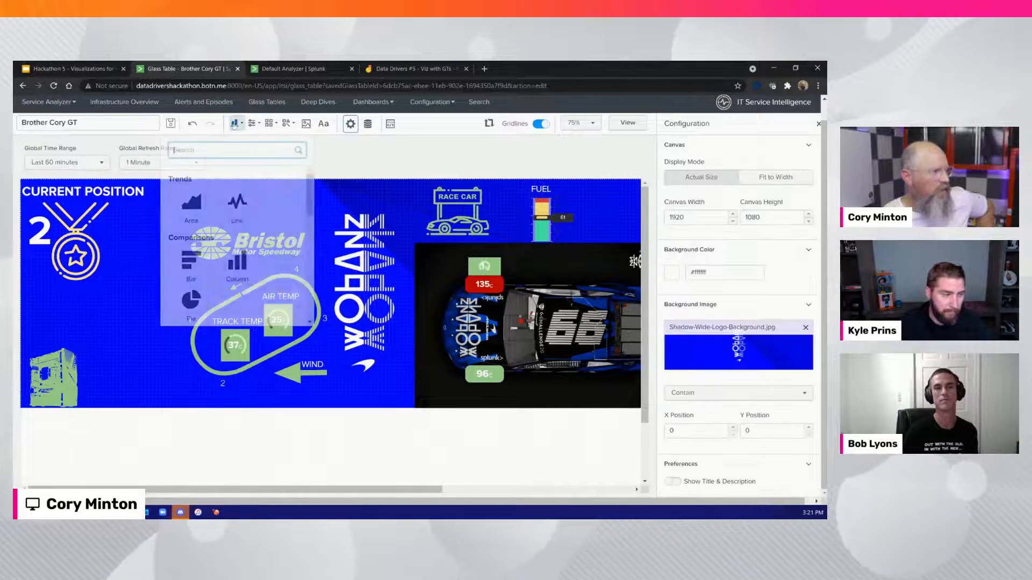
scroll(237, 248, down, 10)
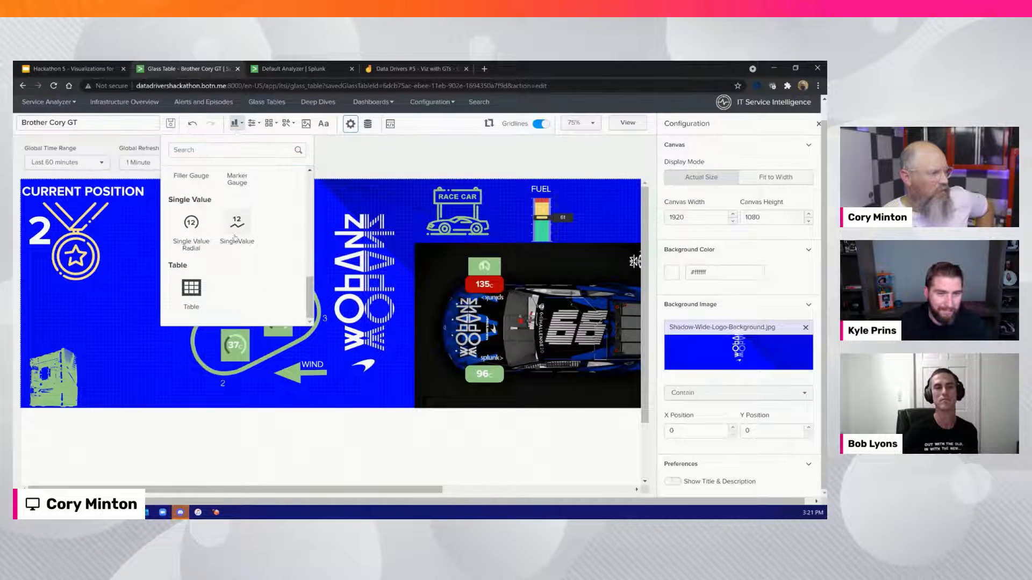
click(237, 225)
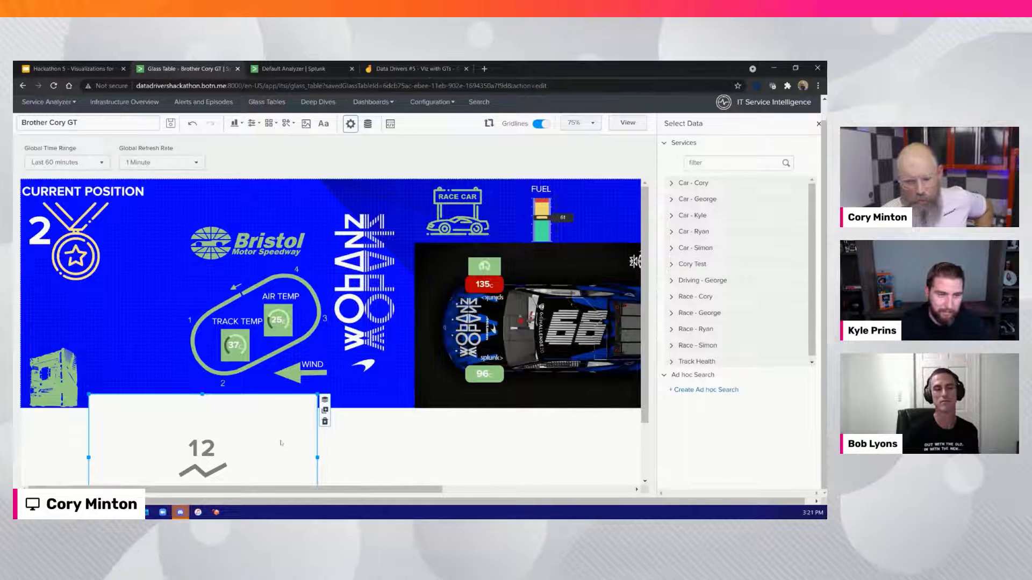
click(675, 296)
click(688, 329)
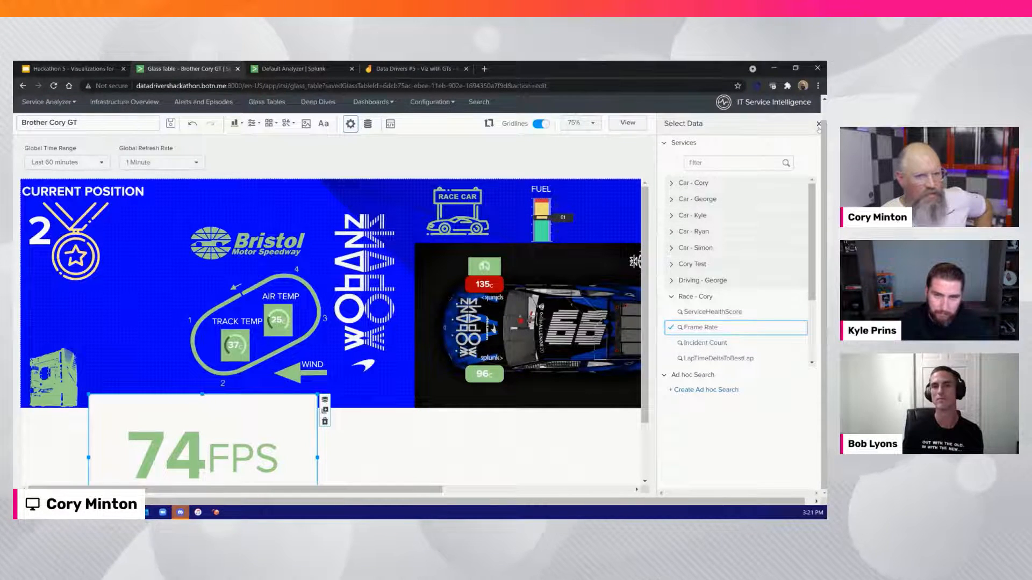
Set the new Frame Rate value's dynamic elements to None and its static major value color to white (#ffffff)
click(818, 124)
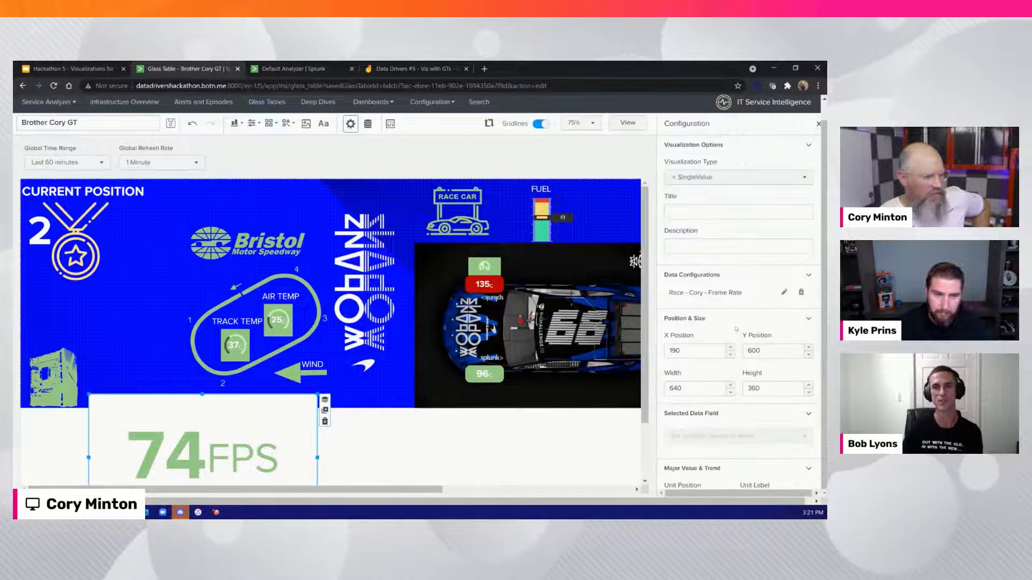
scroll(735, 329, down, 3)
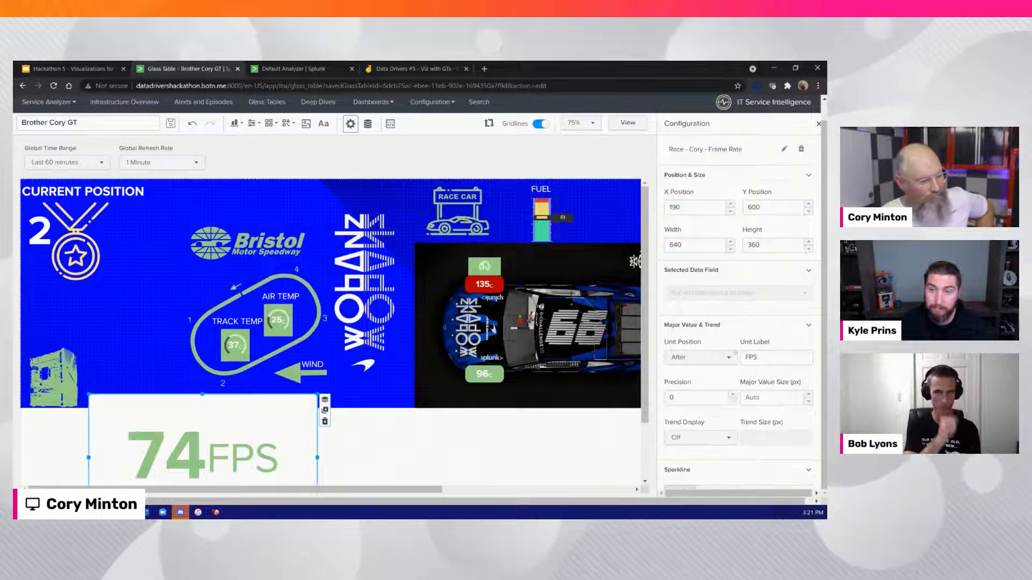
scroll(749, 375, down, 3)
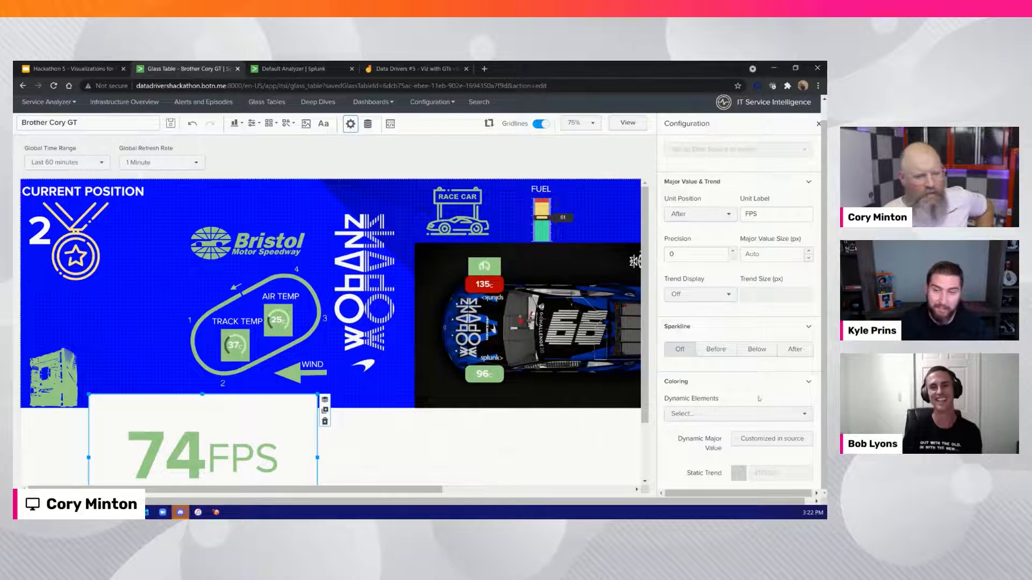
click(720, 414)
click(574, 302)
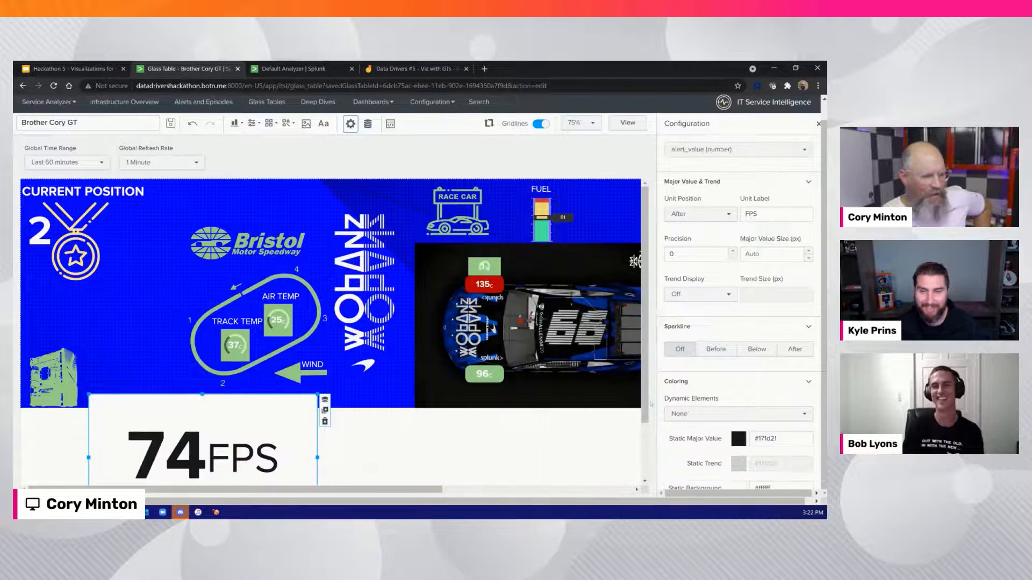
click(739, 439)
click(737, 341)
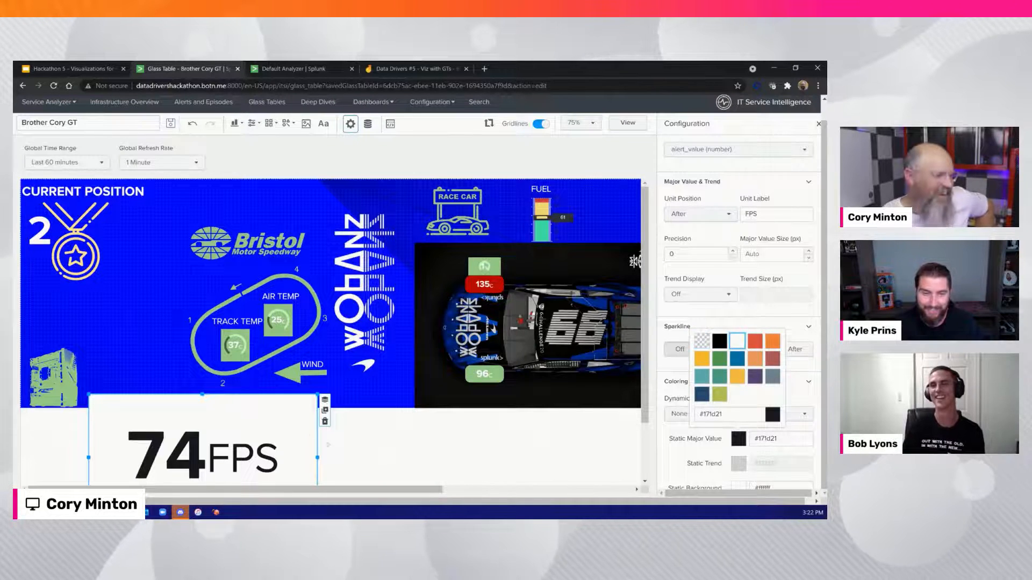
Narrow the Frame Rate value to about a third of its width, make its background transparent, and place it over the computer icon
drag(317, 457, 174, 452)
scroll(731, 412, down, 2)
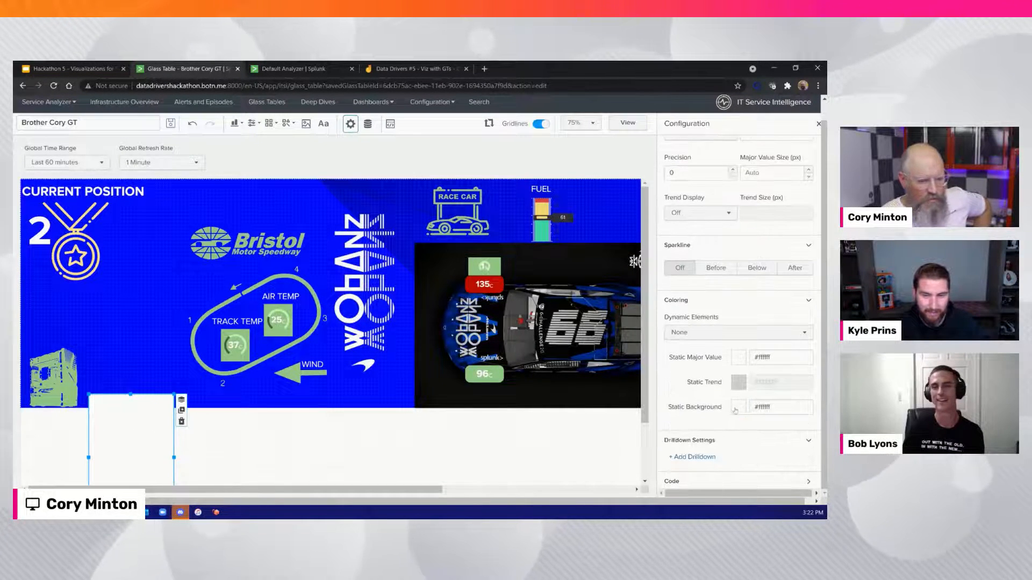
click(738, 407)
click(705, 313)
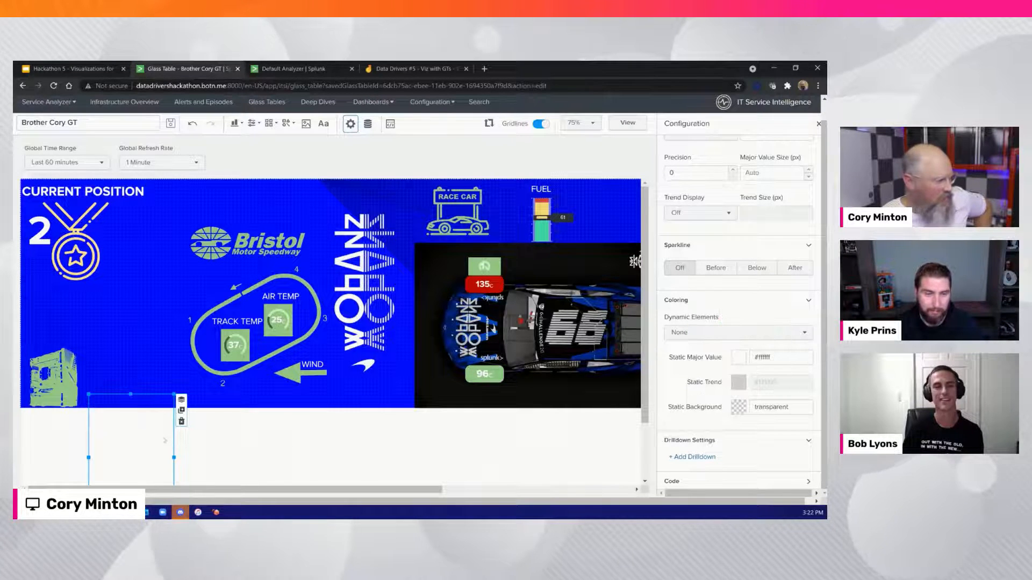
drag(118, 447, 98, 383)
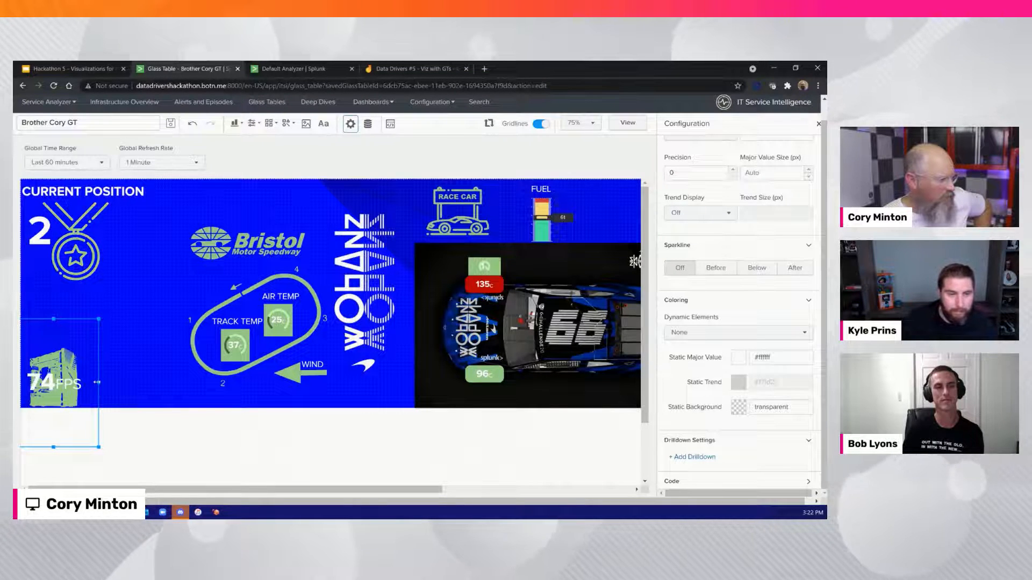
click(131, 427)
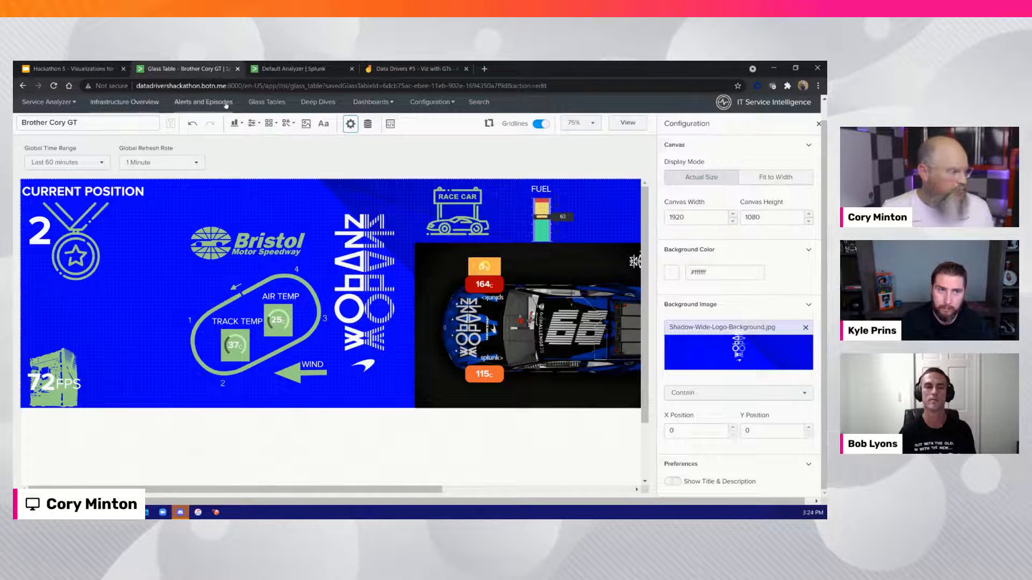
Open the saved glass table "McLaren Shadow Spotter - FINAL" and show it full screen
click(267, 101)
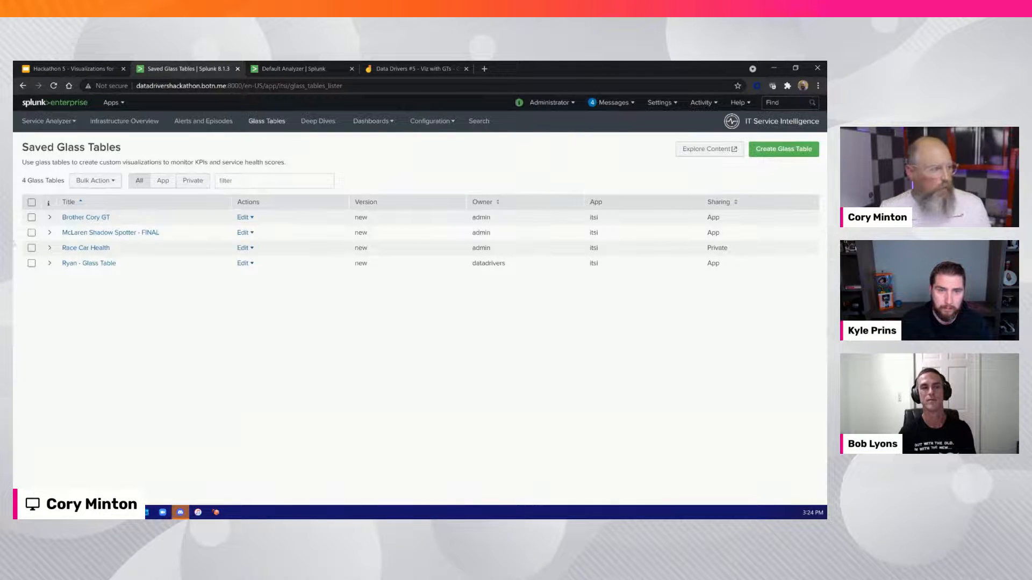
click(118, 234)
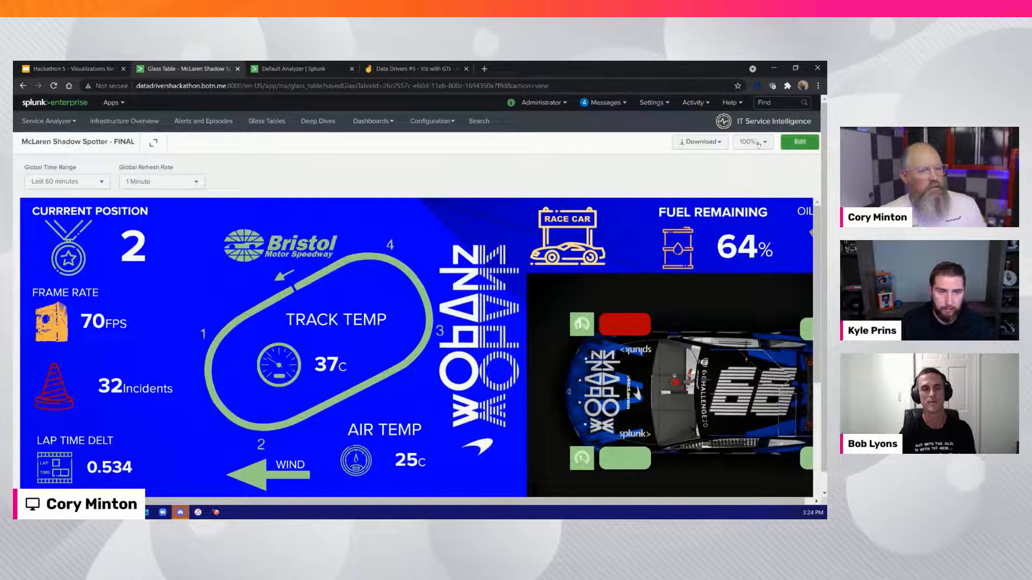
click(154, 143)
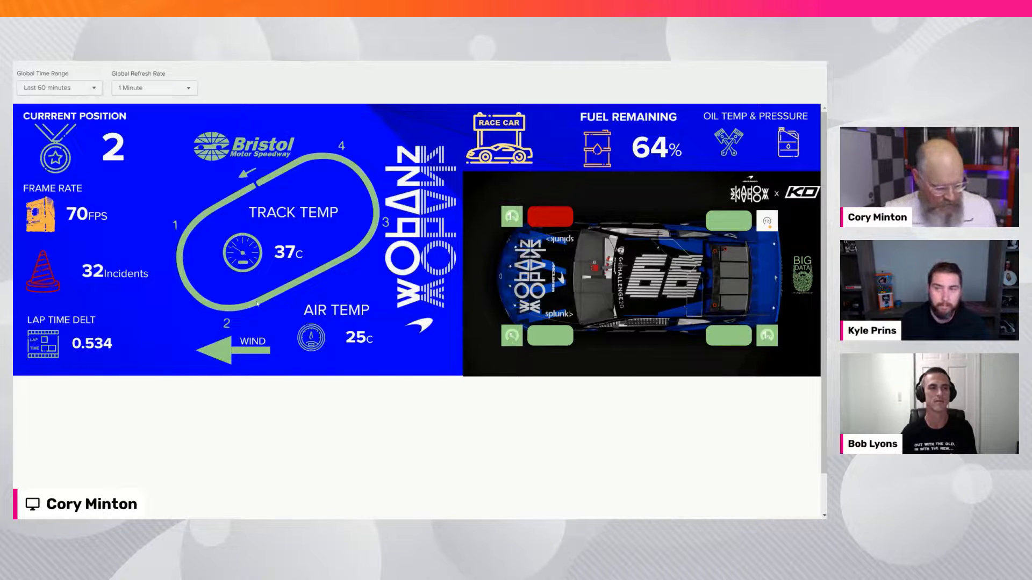
Switch to the Hackathon 5 deck in Google Slides, present it from slide 17, and advance to the "Build Visualizations For The Pit Wall" slide
key(ctrl+Tab)
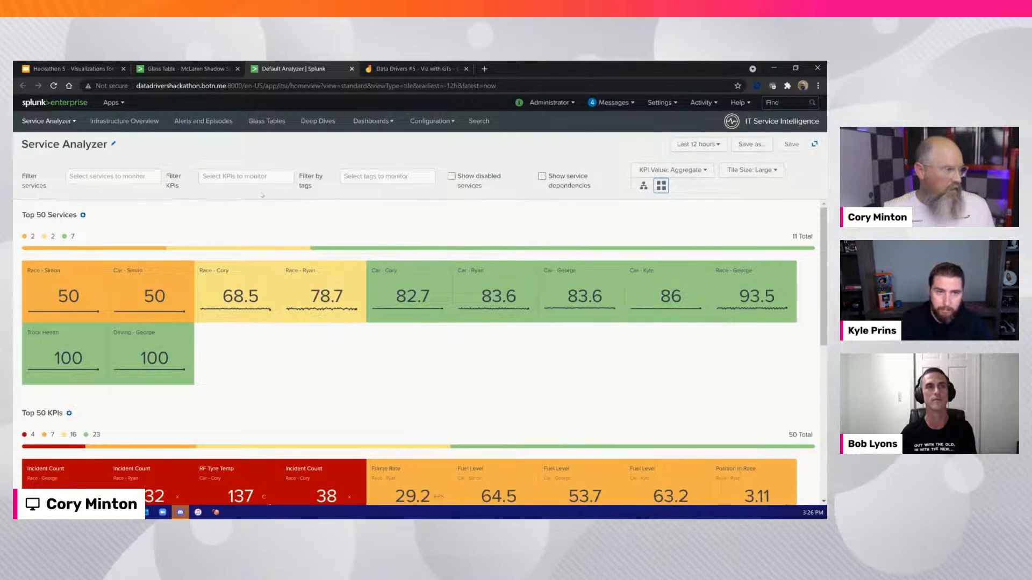
key(ctrl+Tab)
key(ctrl+Tab)
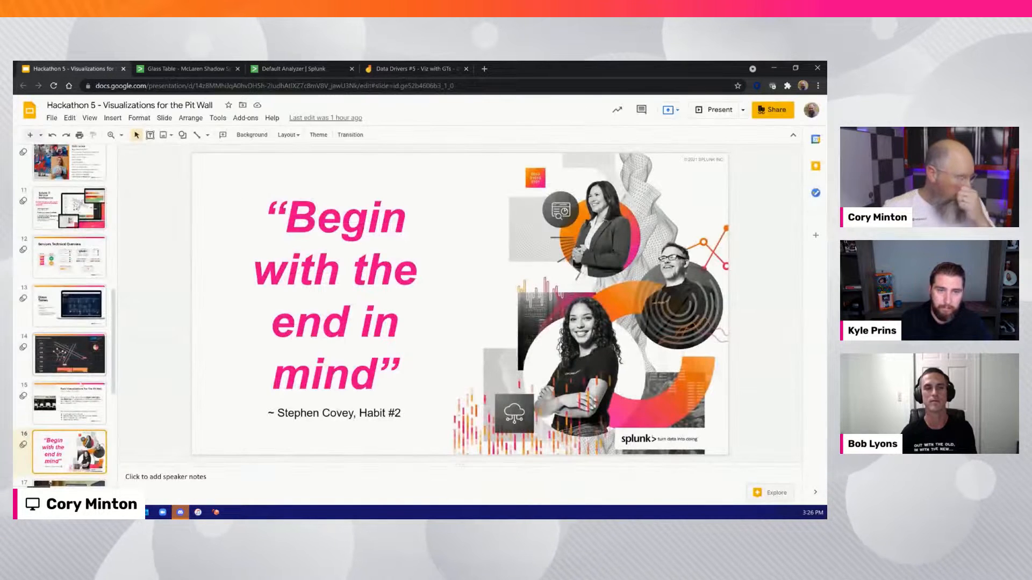
scroll(70, 349, down, 4)
click(62, 309)
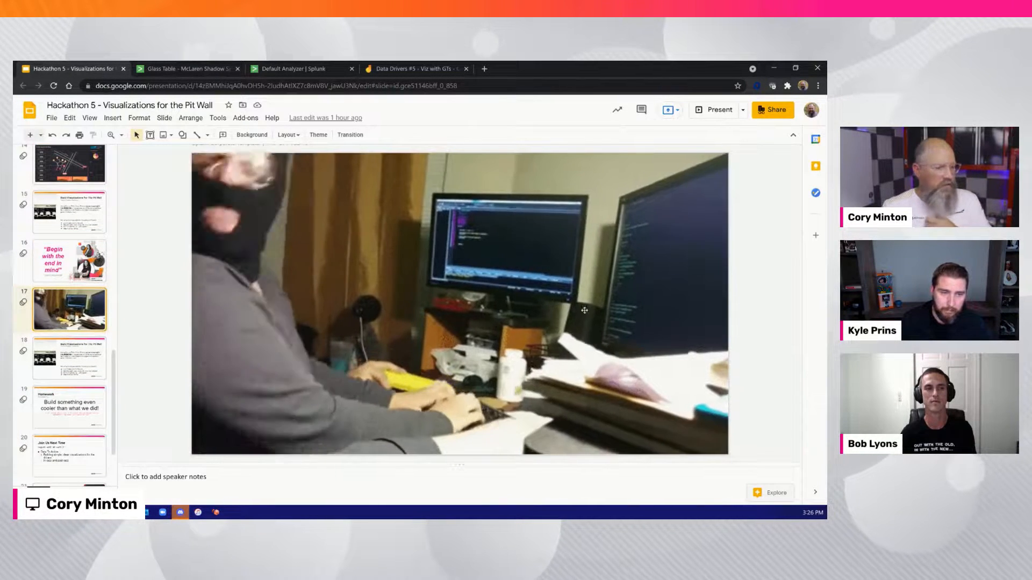
click(714, 110)
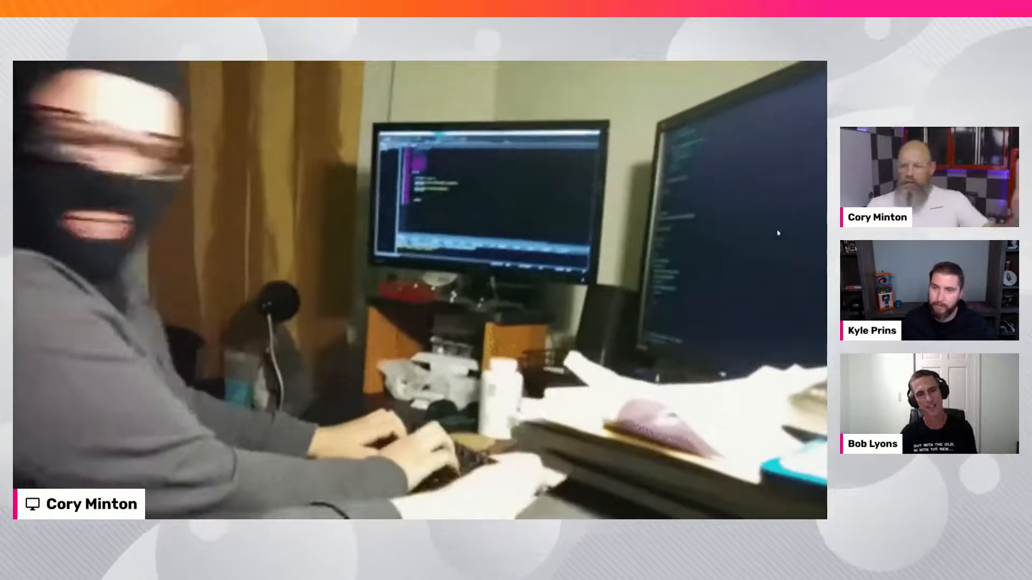
key(Right)
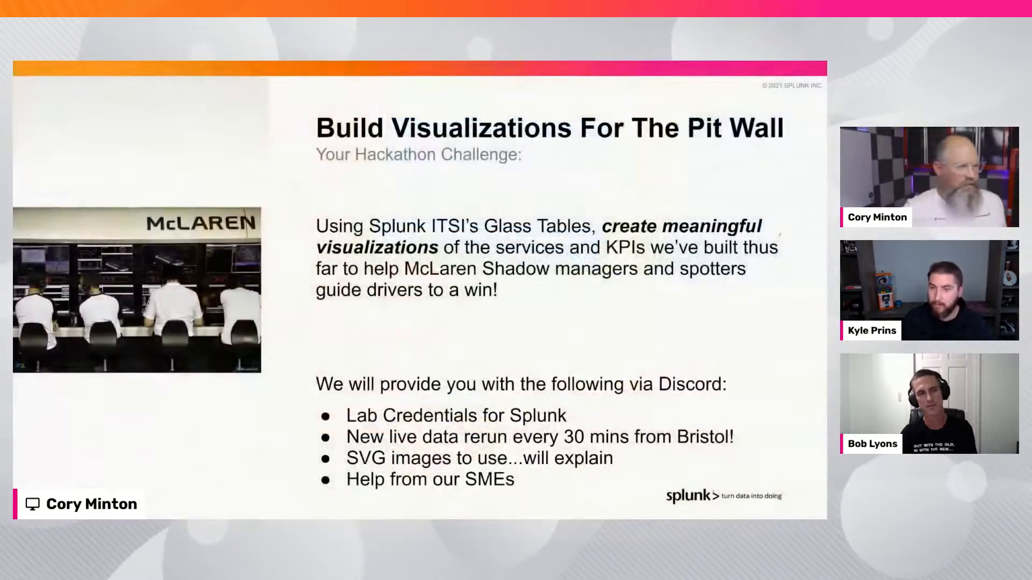